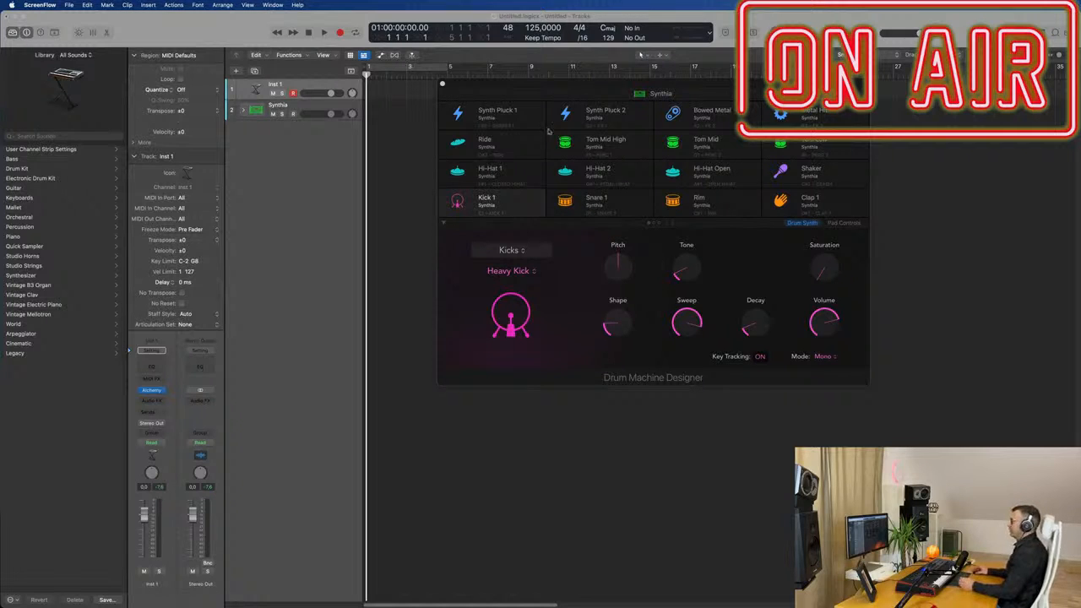
# Step: Expand the Synthia drum kit track stack and select its Kick 1 track
pyautogui.moveTo(749, 85); pyautogui.dragTo(727, 106)
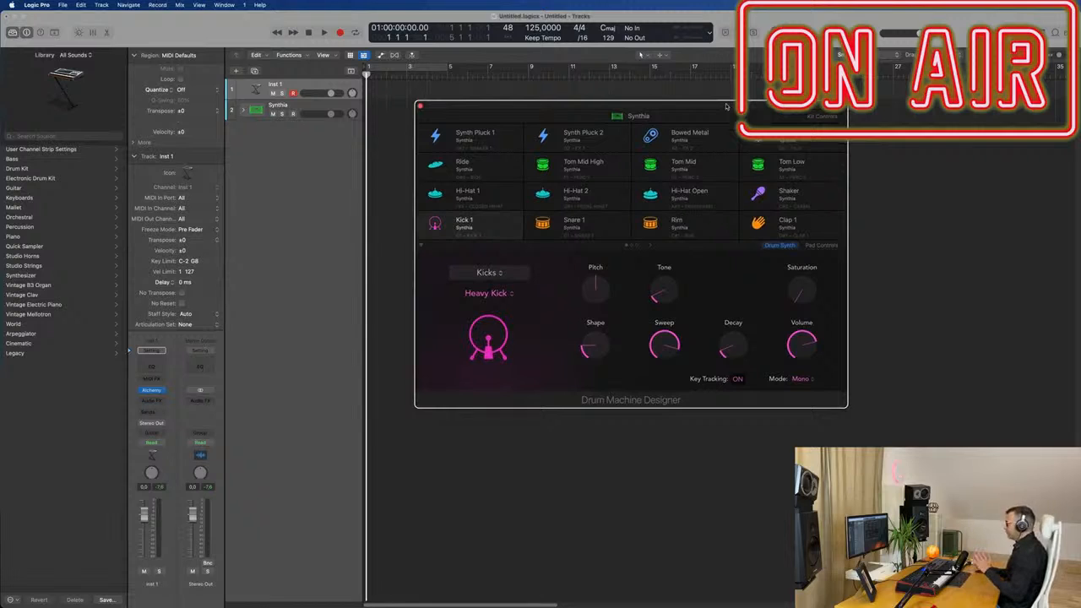
pyautogui.moveTo(728, 102)
pyautogui.mouseDown()
pyautogui.moveTo(675, 110)
pyautogui.moveTo(738, 115)
pyautogui.mouseUp()
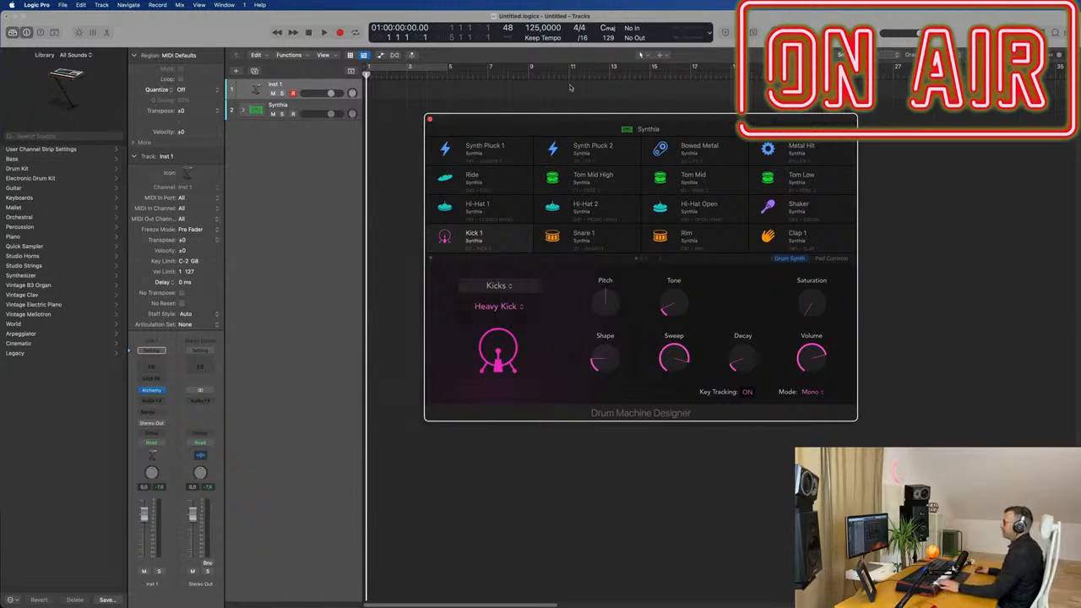
pyautogui.click(305, 117)
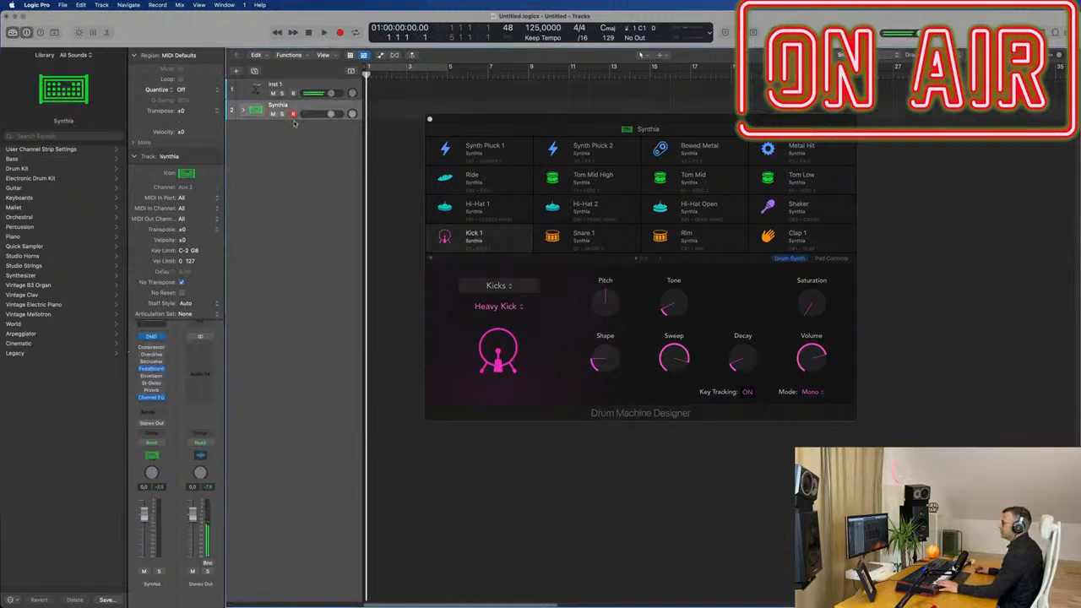
pyautogui.click(242, 111)
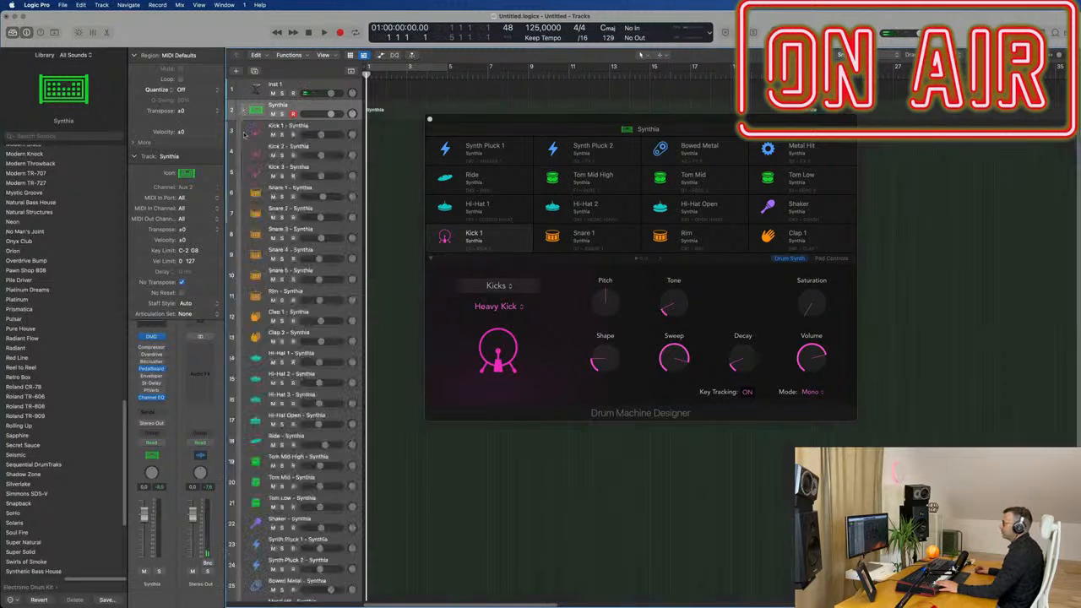
pyautogui.click(306, 127)
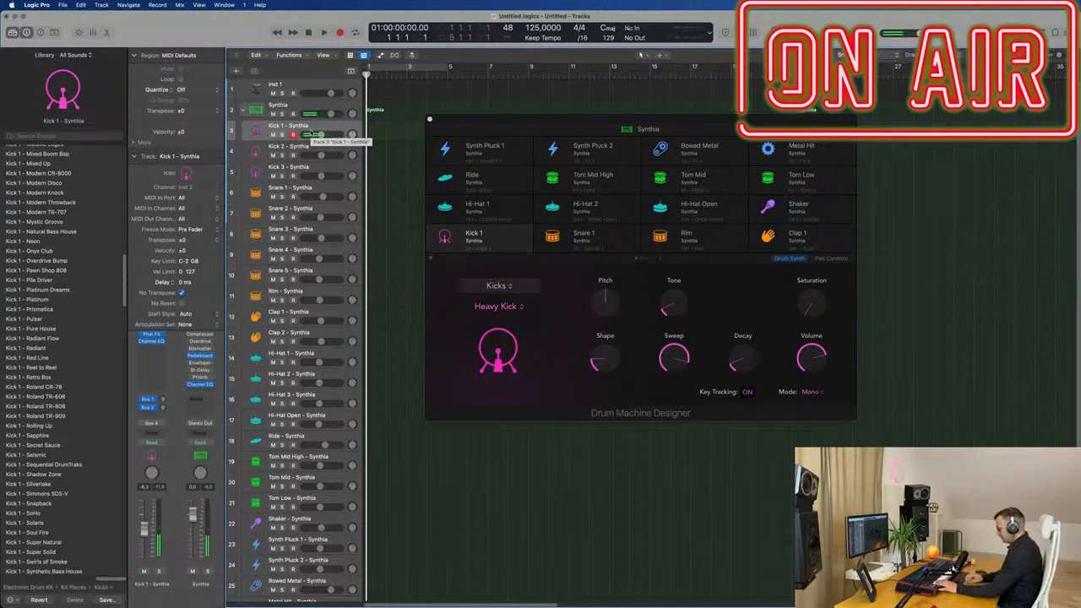
# Step: Record a one-bar kick pattern with a hit on every beat on the Kick 1 track, and move the drum synth window aside
pyautogui.press('space')
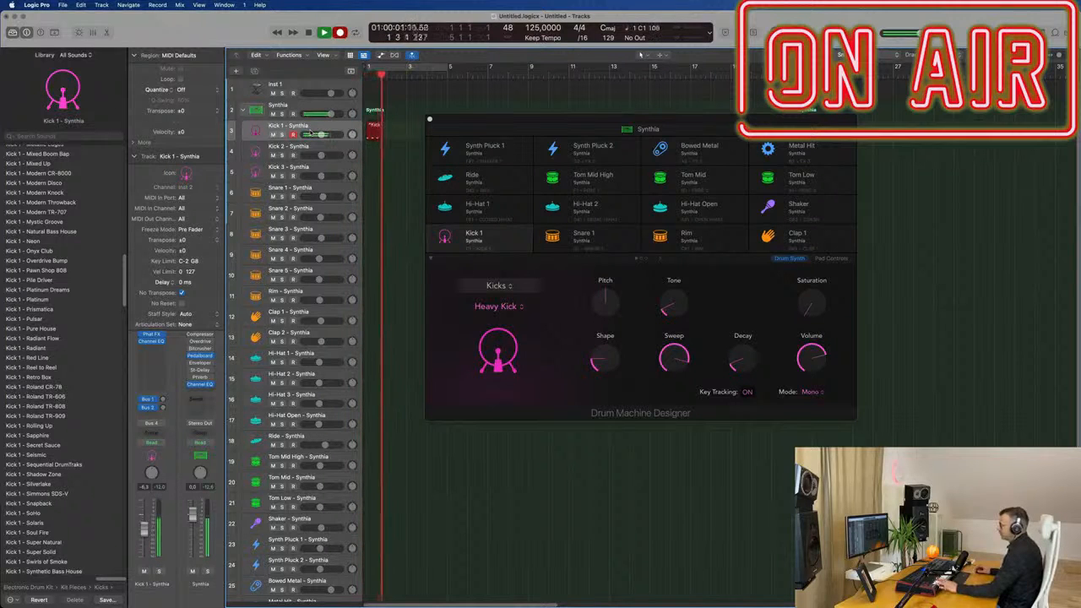
pyautogui.press('space')
pyautogui.moveTo(594, 120); pyautogui.dragTo(1073, 138)
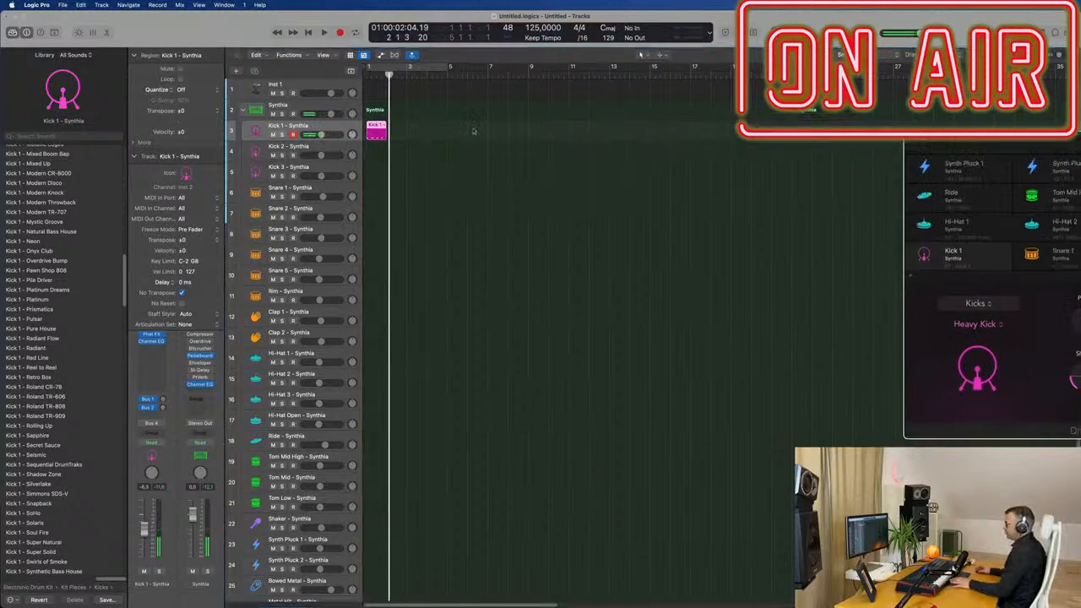
# Step: Quantize all the recorded kick notes in the Piano Roll and slightly lengthen the first note
pyautogui.doubleClick(377, 126)
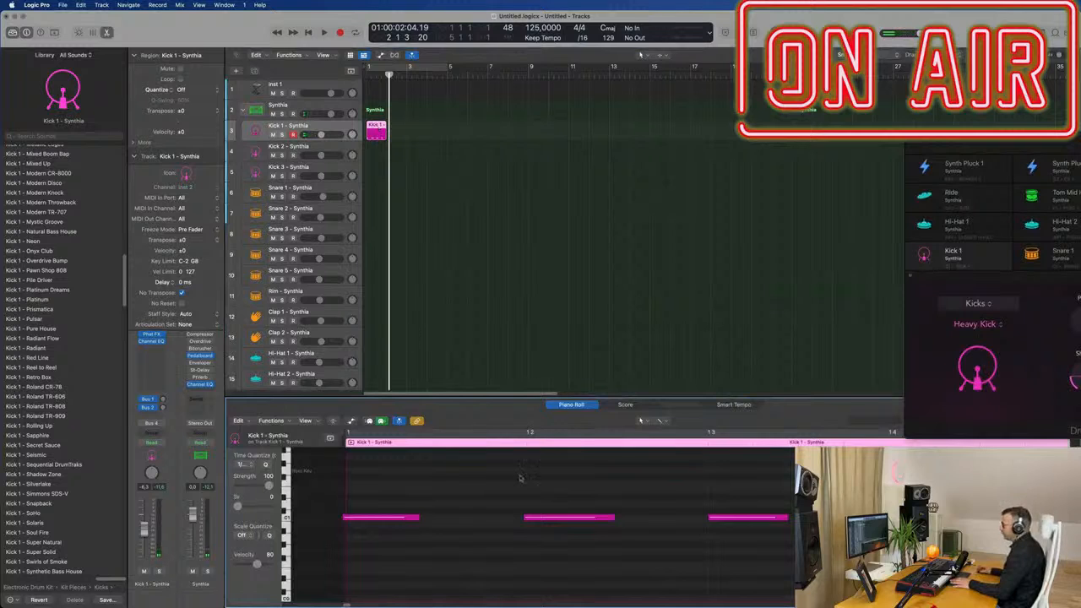
pyautogui.press('super+a')
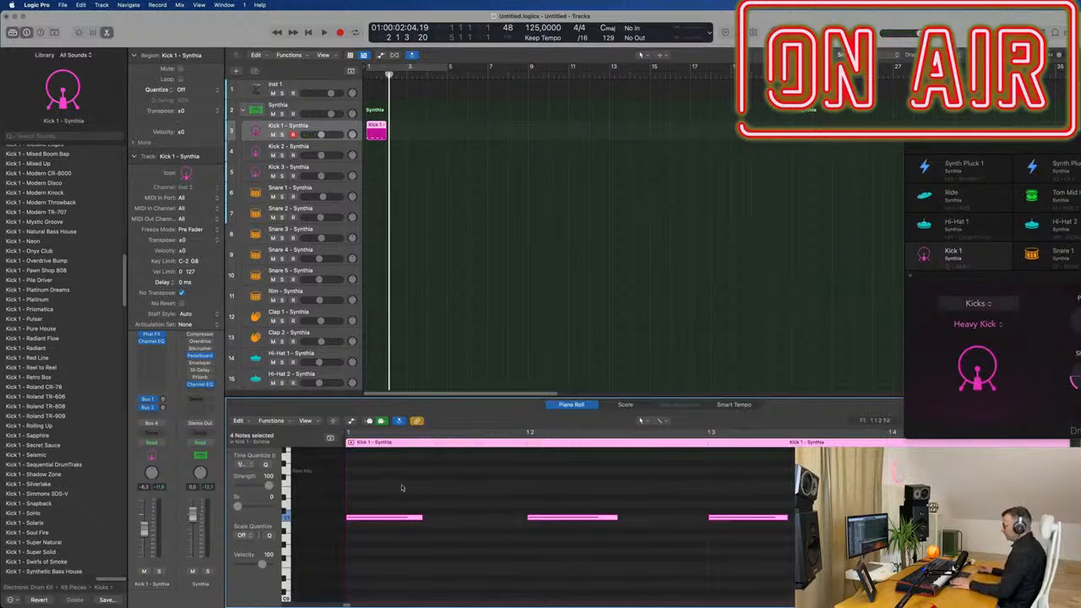
pyautogui.click(881, 572)
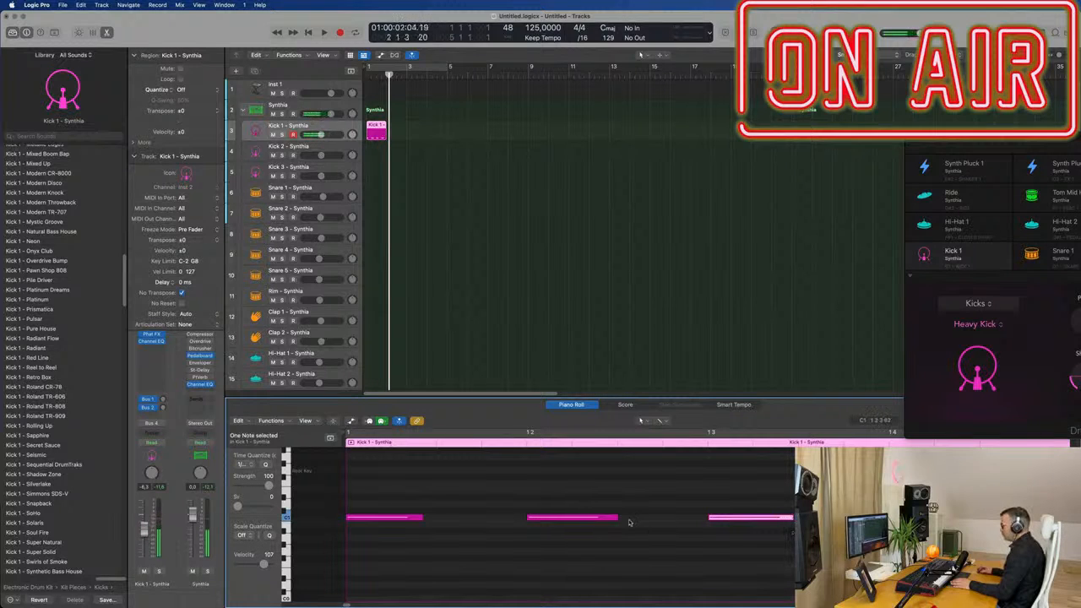
pyautogui.moveTo(424, 518); pyautogui.dragTo(435, 519)
# Step: Repeat the Kick 1 region three times and set the cycle range over bars 1 to 5
pyautogui.moveTo(991, 144); pyautogui.dragTo(759, 134)
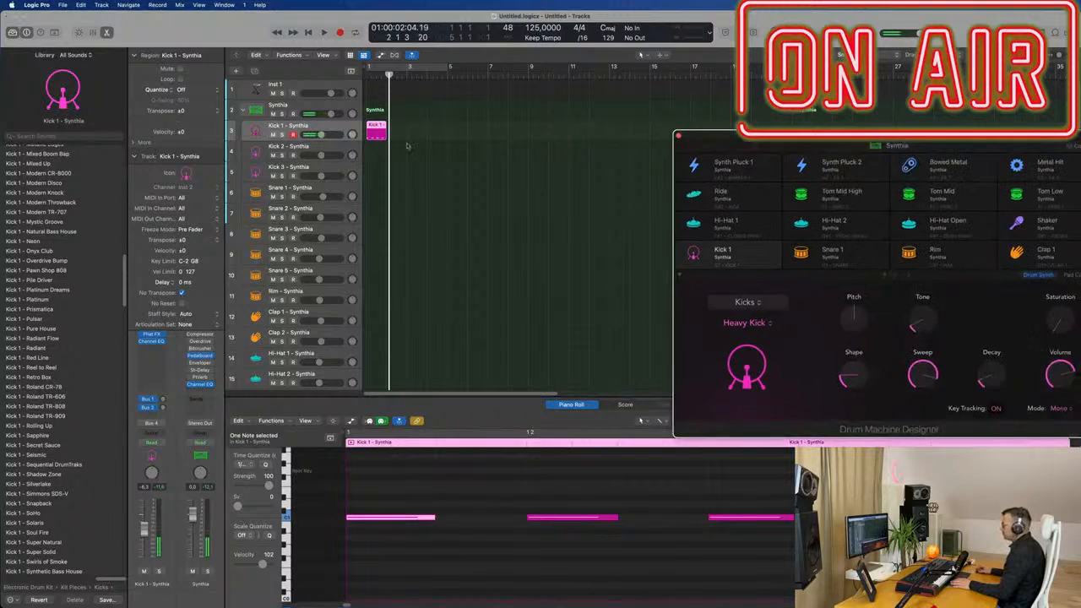
pyautogui.click(385, 126)
pyautogui.press('super+r')
pyautogui.press('super+r')
pyautogui.press('super+r')
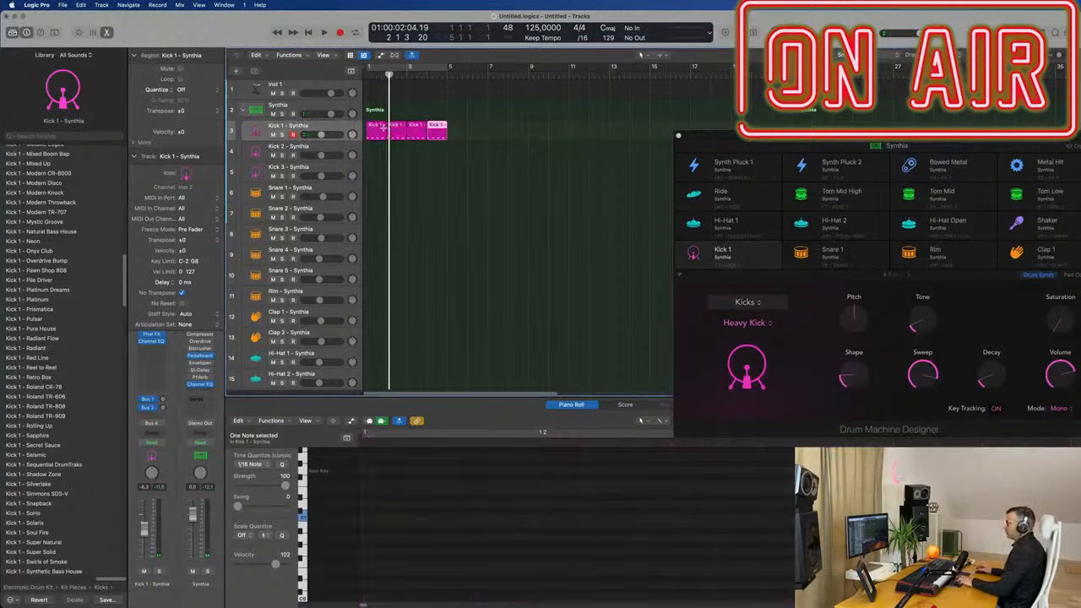
pyautogui.click(408, 69)
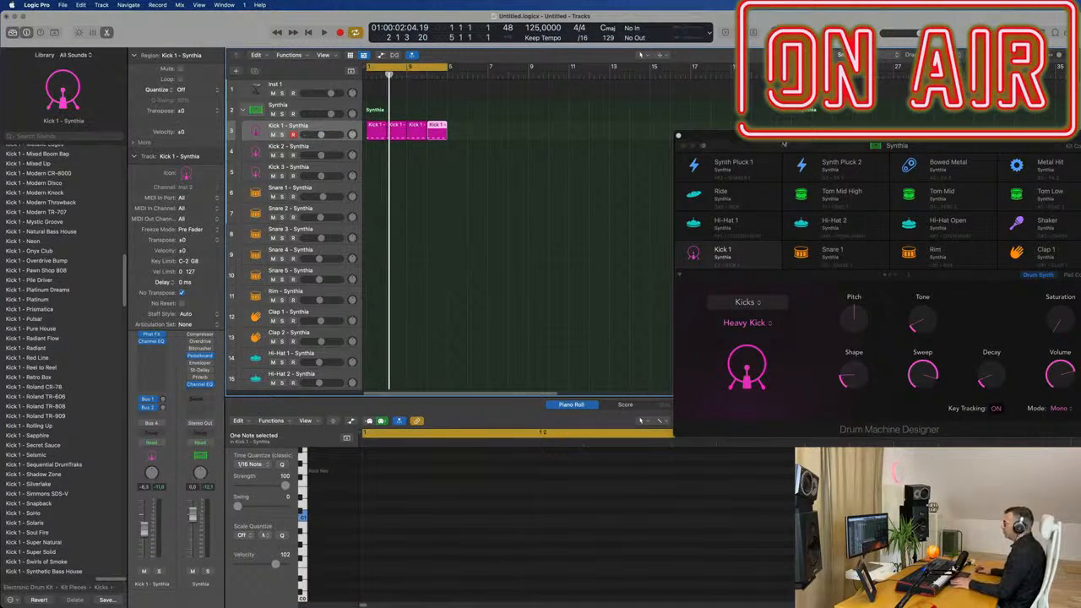
# Step: Play the cycled kick pattern and audition the Pitch of the Heavy Kick
pyautogui.moveTo(784, 143); pyautogui.dragTo(710, 110)
pyautogui.press('space')
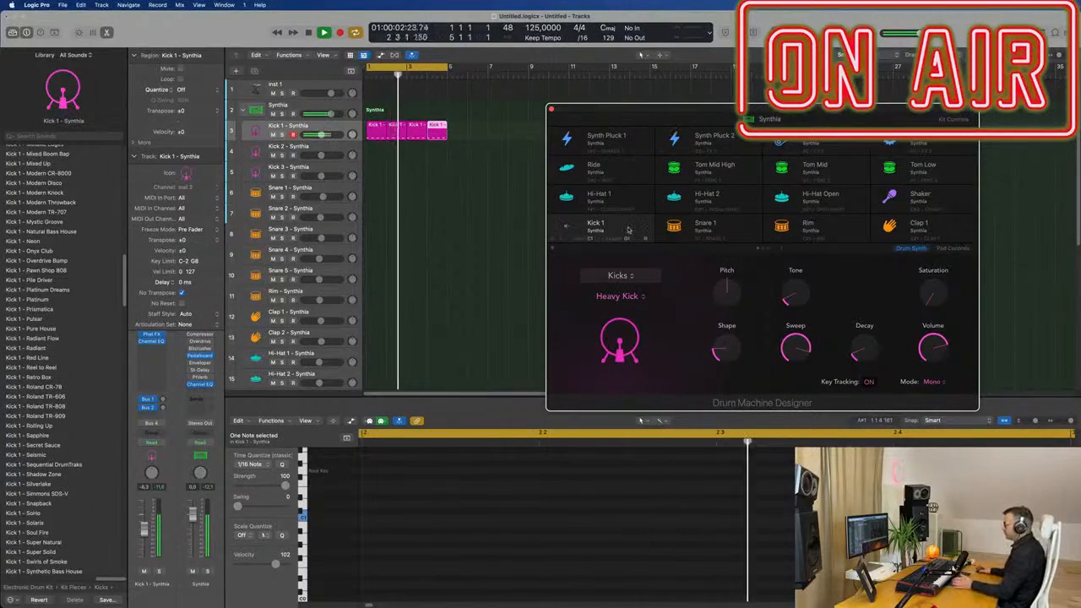
pyautogui.moveTo(818, 114); pyautogui.dragTo(749, 82)
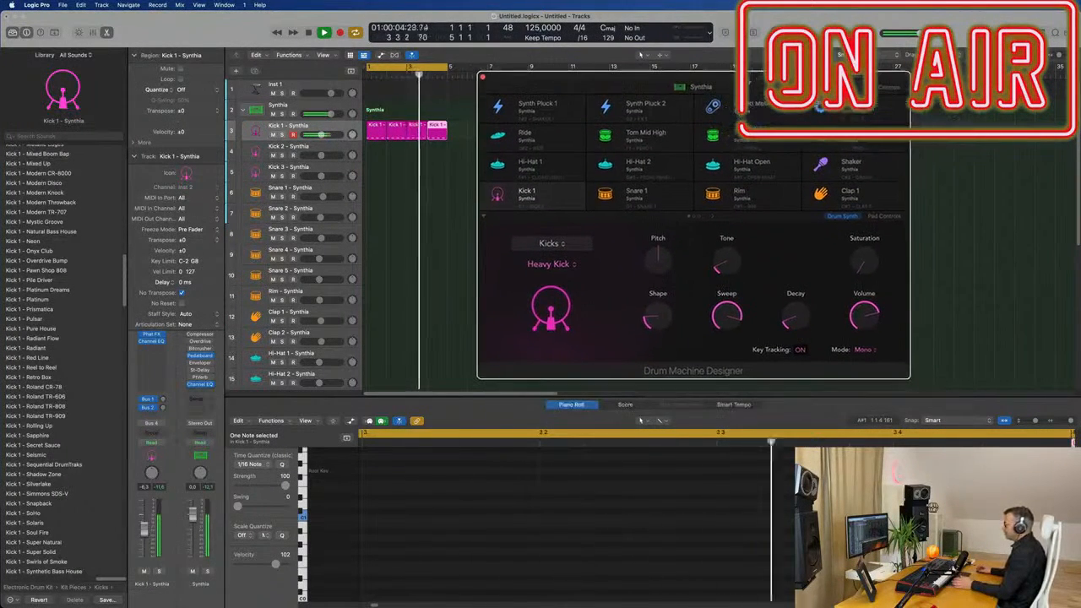
pyautogui.moveTo(659, 257)
pyautogui.mouseDown()
pyautogui.moveTo(662, 272)
pyautogui.moveTo(656, 253)
pyautogui.moveTo(673, 244)
pyautogui.moveTo(675, 255)
pyautogui.mouseUp()
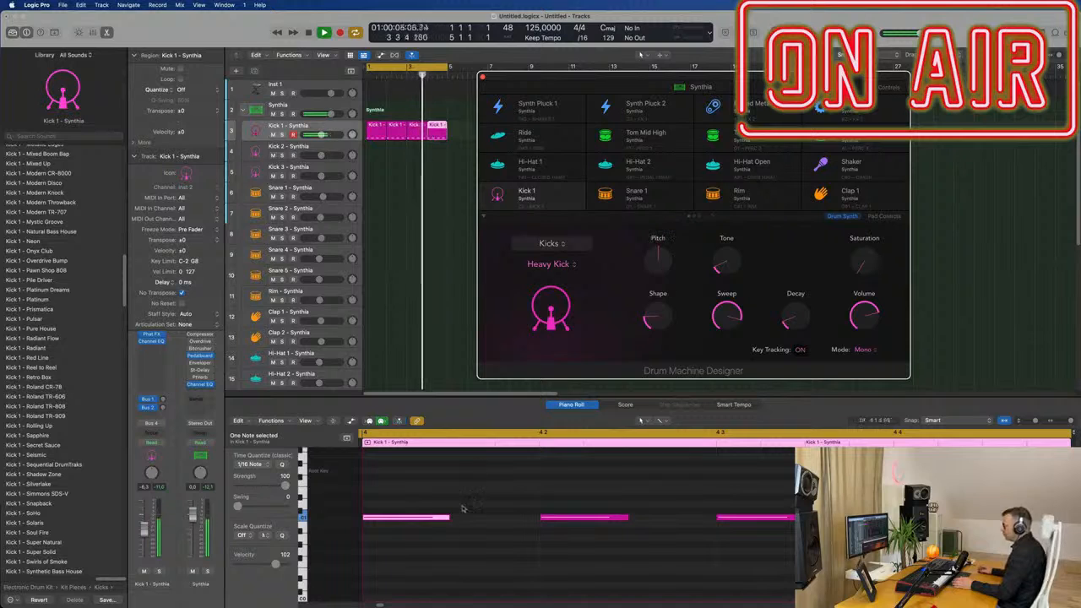
pyautogui.click(521, 548)
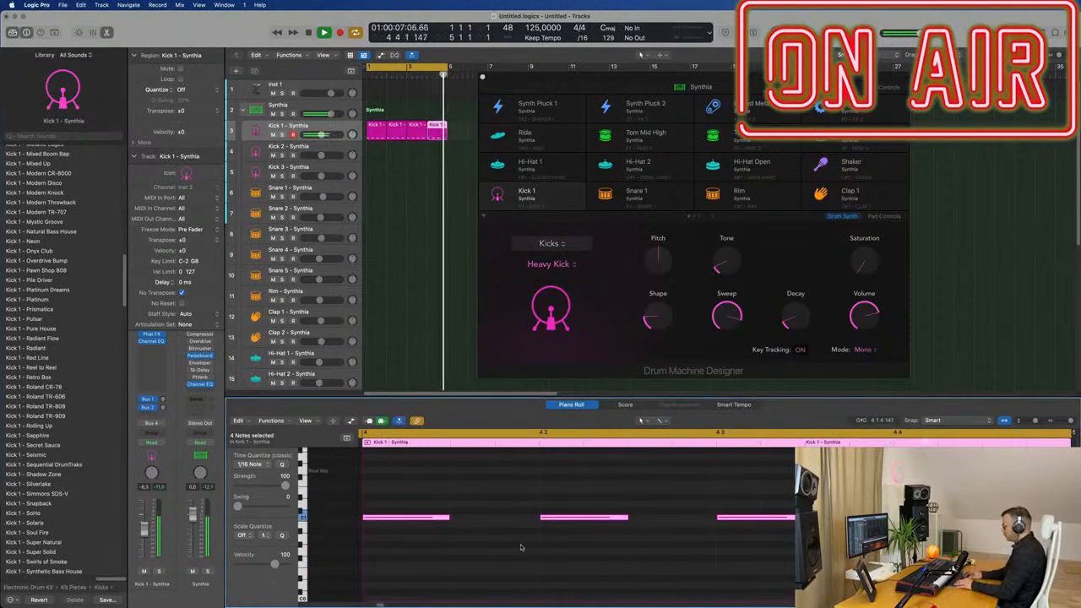
pyautogui.press('super+a')
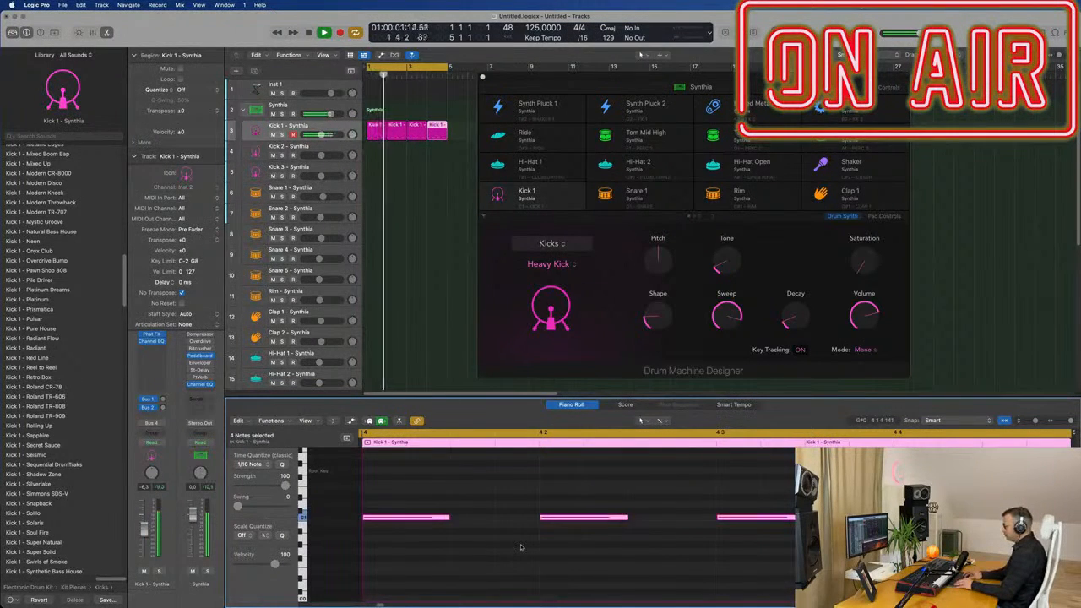
pyautogui.press('Return')
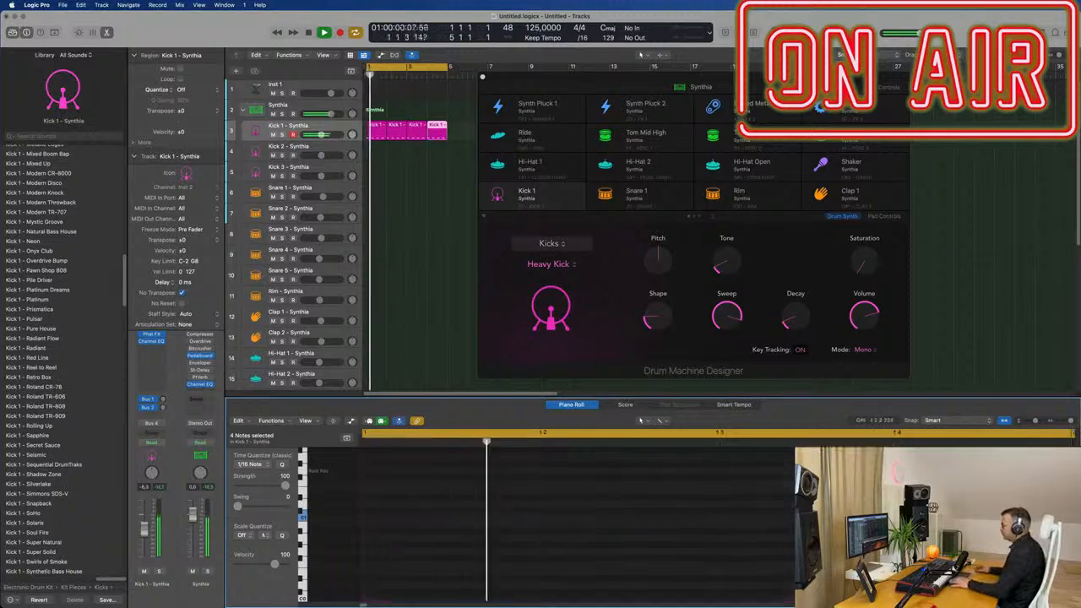
# Step: Raise the Tone of the Heavy Kick slightly and set its Shape to about 39.9%
pyautogui.moveTo(727, 263)
pyautogui.mouseDown()
pyautogui.moveTo(727, 203)
pyautogui.moveTo(726, 258)
pyautogui.mouseUp()
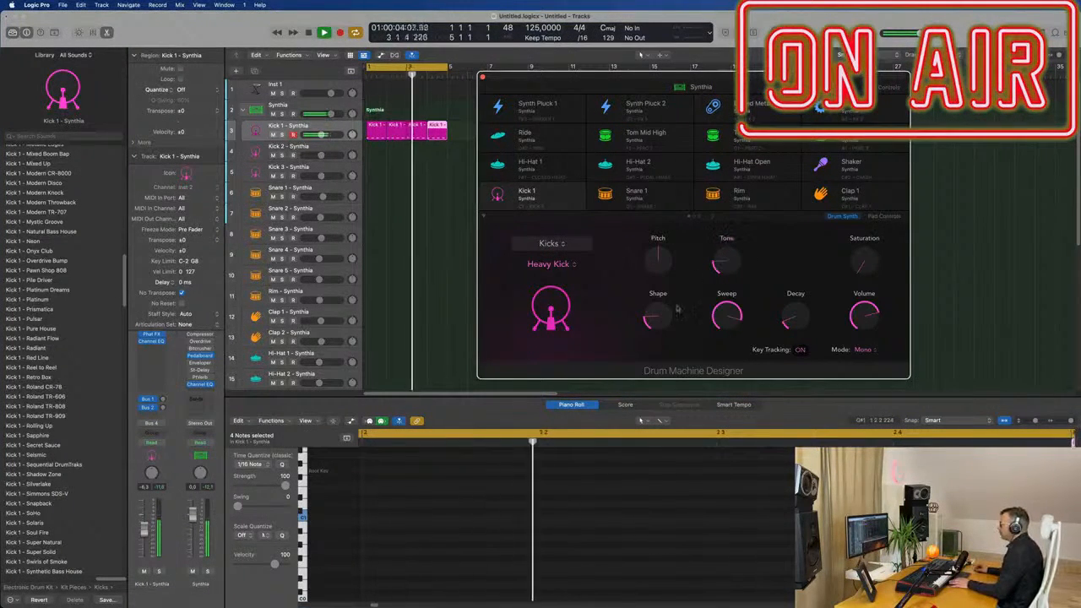
pyautogui.moveTo(670, 315); pyautogui.dragTo(670, 273)
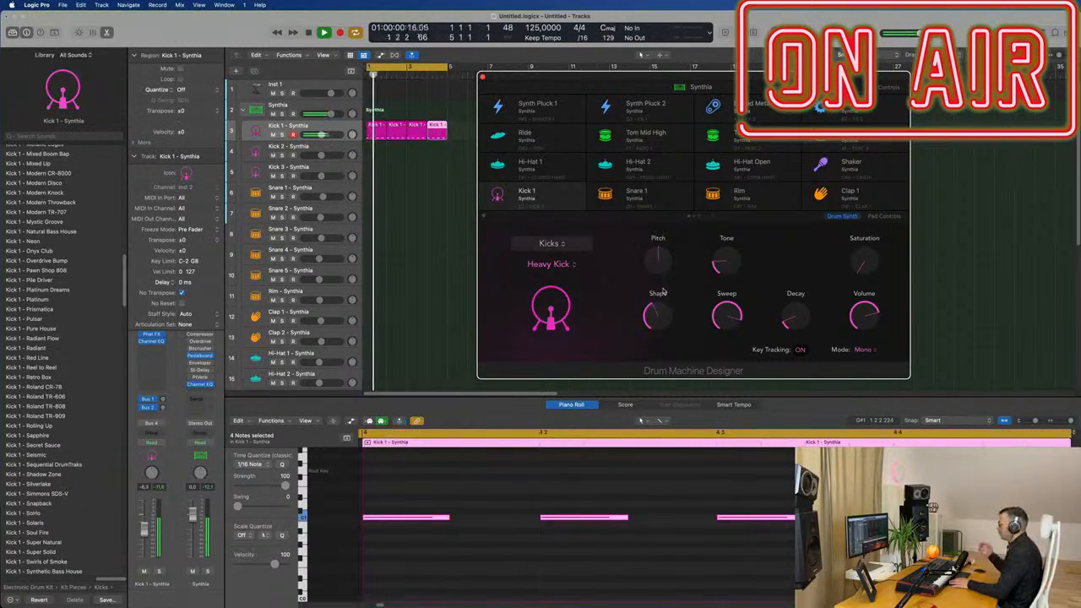
pyautogui.moveTo(653, 309); pyautogui.dragTo(653, 312)
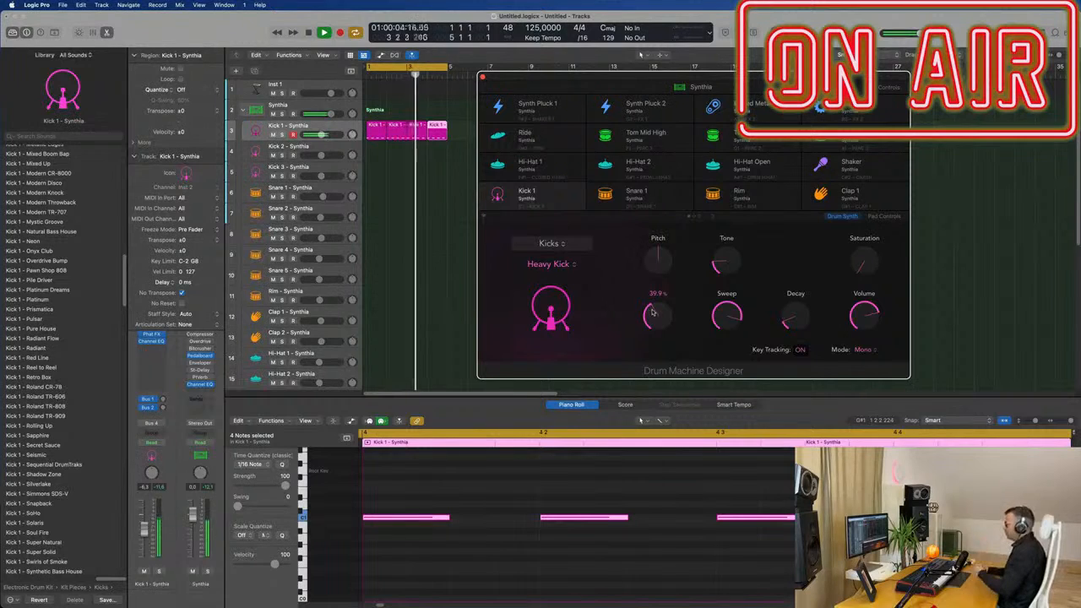
# Step: Lengthen the Decay of the Heavy Kick moderately and add a touch of Saturation
pyautogui.moveTo(797, 306)
pyautogui.mouseDown()
pyautogui.moveTo(796, 270)
pyautogui.moveTo(795, 319)
pyautogui.mouseUp()
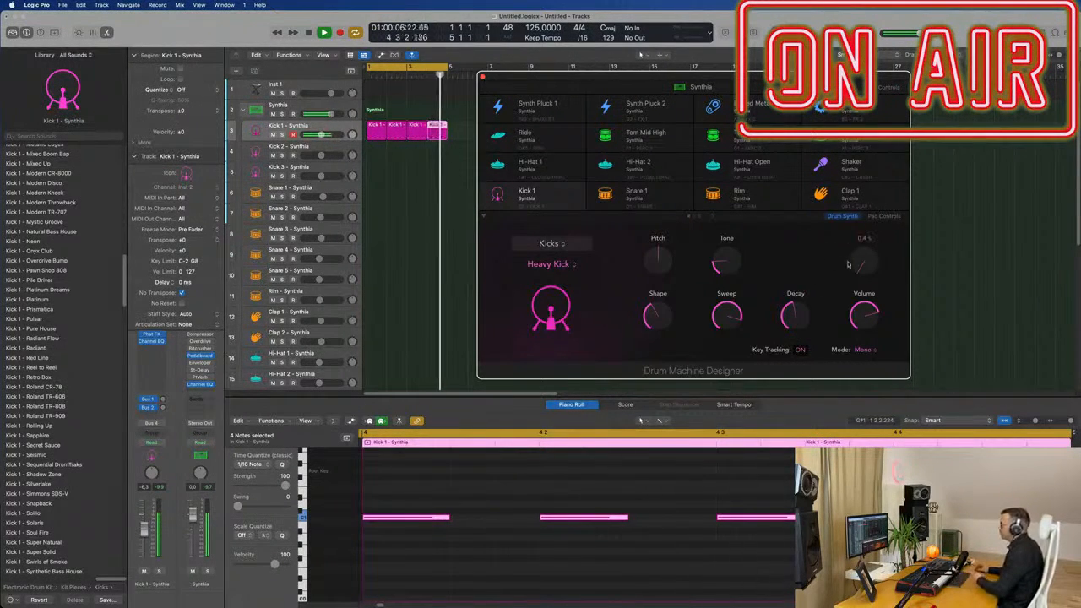
pyautogui.moveTo(855, 253)
pyautogui.mouseDown()
pyautogui.moveTo(856, 243)
pyautogui.moveTo(864, 260)
pyautogui.mouseUp()
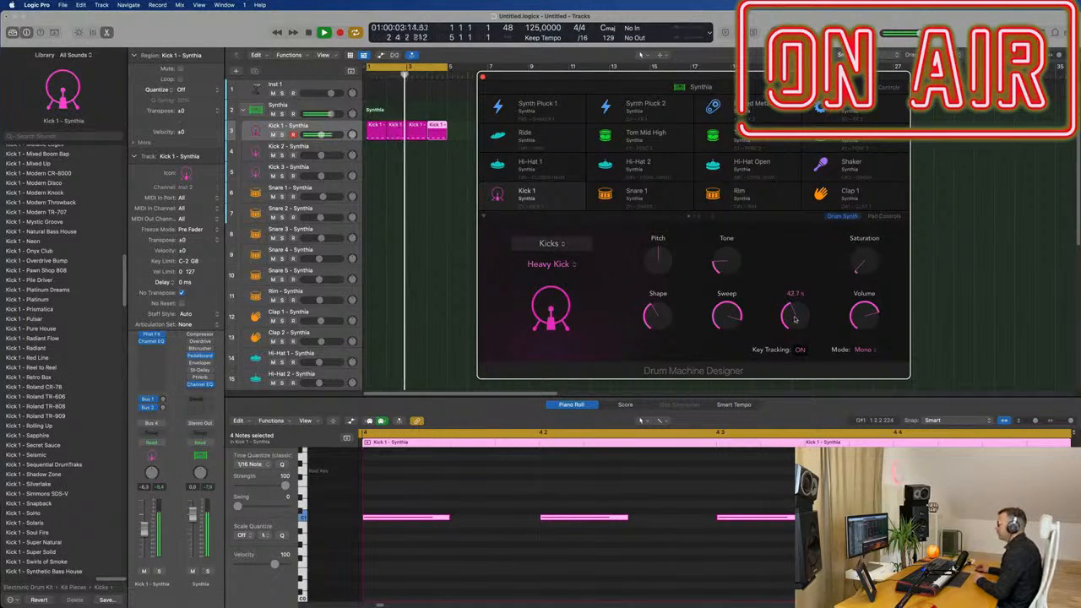
pyautogui.moveTo(794, 319)
pyautogui.mouseDown()
pyautogui.moveTo(796, 346)
pyautogui.moveTo(798, 319)
pyautogui.mouseUp()
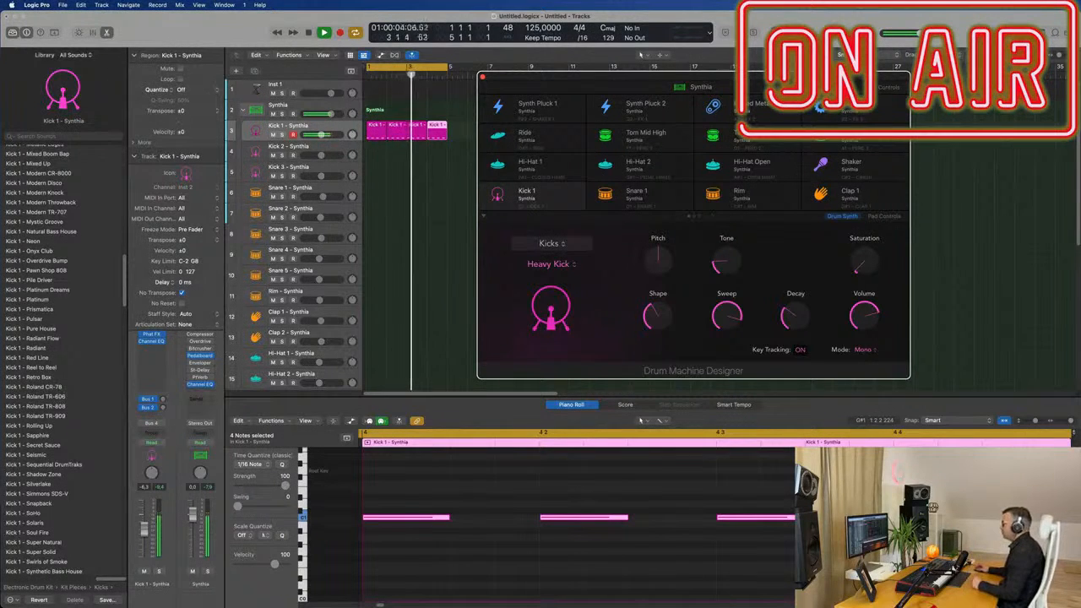
# Step: Copy the first Kick 1 region to bar 1 of the Snare 1 track
pyautogui.moveTo(795, 77); pyautogui.dragTo(833, 55)
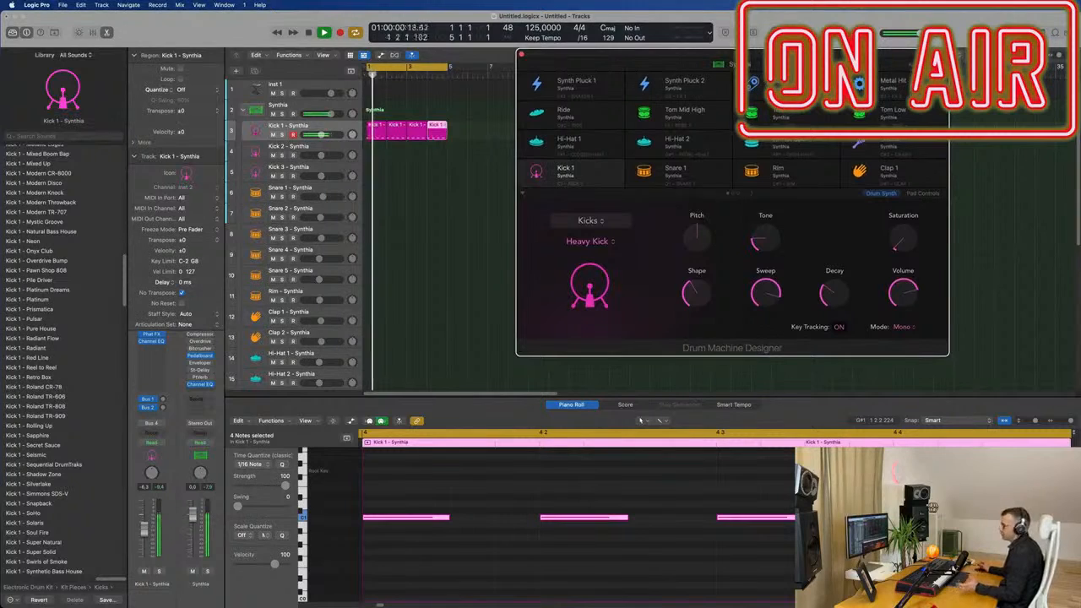
pyautogui.click(408, 208)
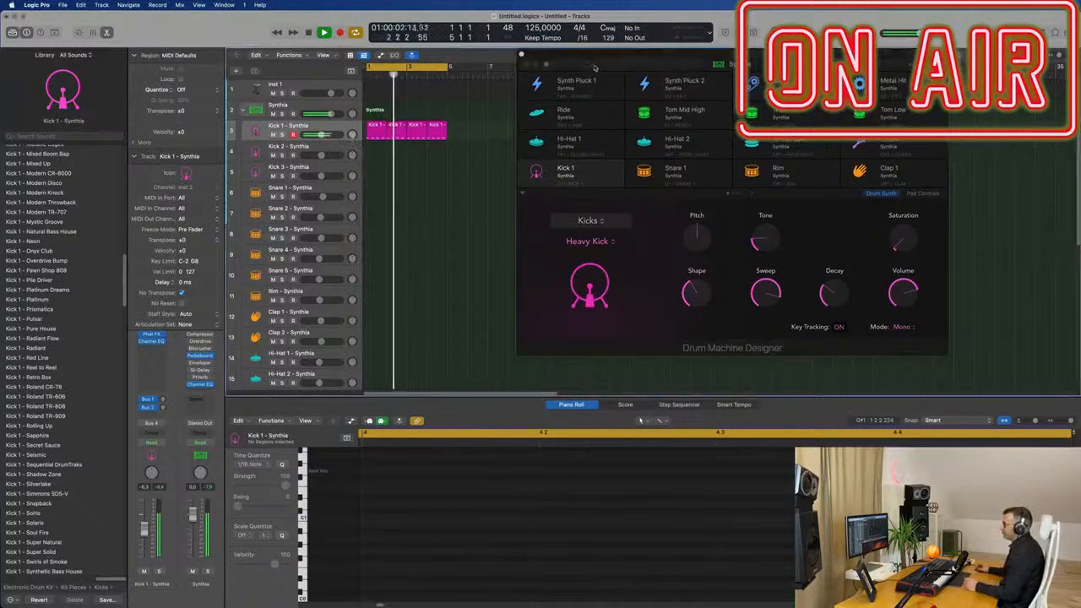
pyautogui.moveTo(605, 56); pyautogui.dragTo(811, 59)
pyautogui.click(376, 131)
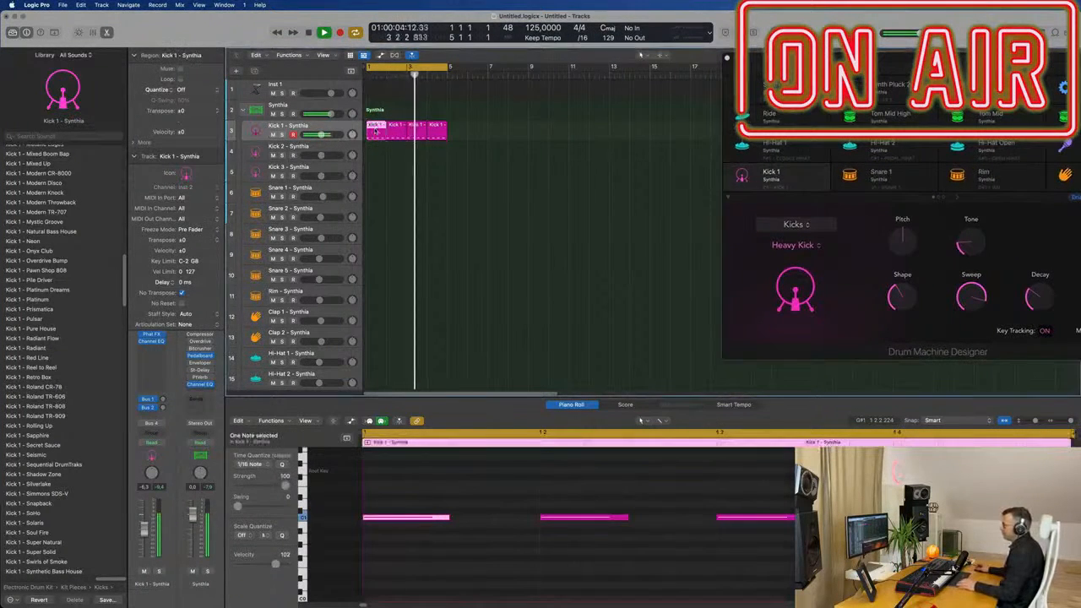
pyautogui.moveTo(376, 131); pyautogui.dragTo(376, 193)
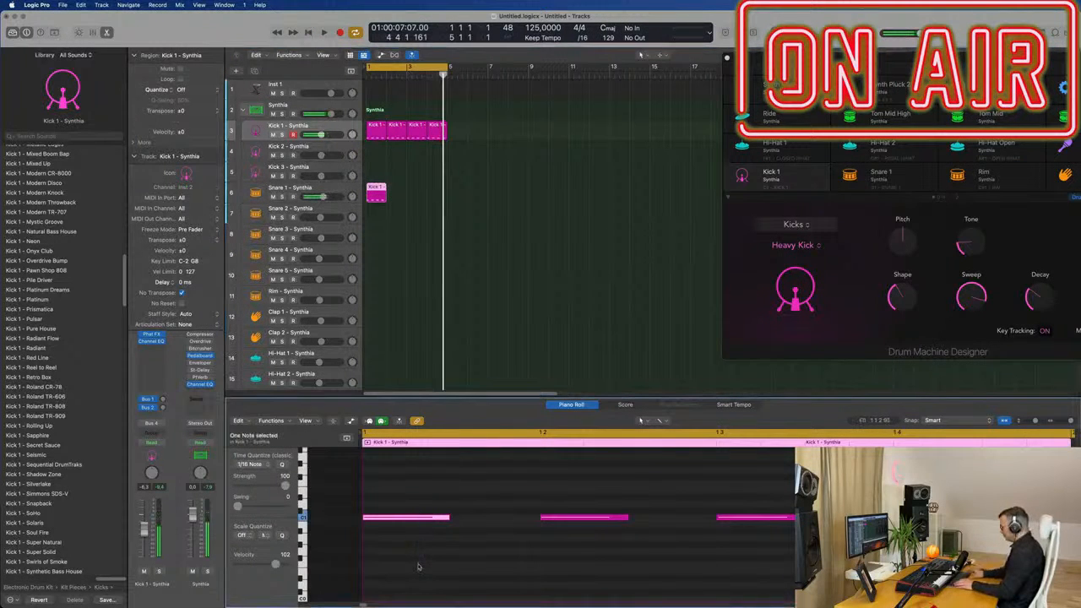
# Step: Delete the notes on beats 1 and 3 of the Snare 1 region and repeat the region three times
pyautogui.moveTo(717, 486); pyautogui.dragTo(822, 583)
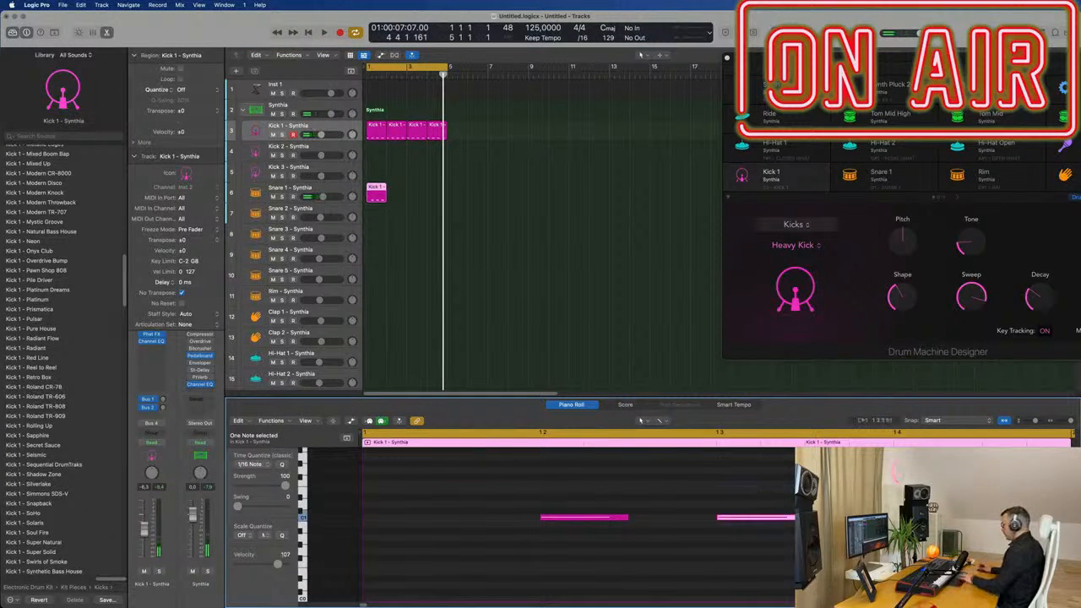
pyautogui.moveTo(419, 188); pyautogui.dragTo(347, 207)
pyautogui.press('super+r')
pyautogui.press('super+r')
# Step: Play the kick and snare loop together with the Snare 1 track selected
pyautogui.press('space')
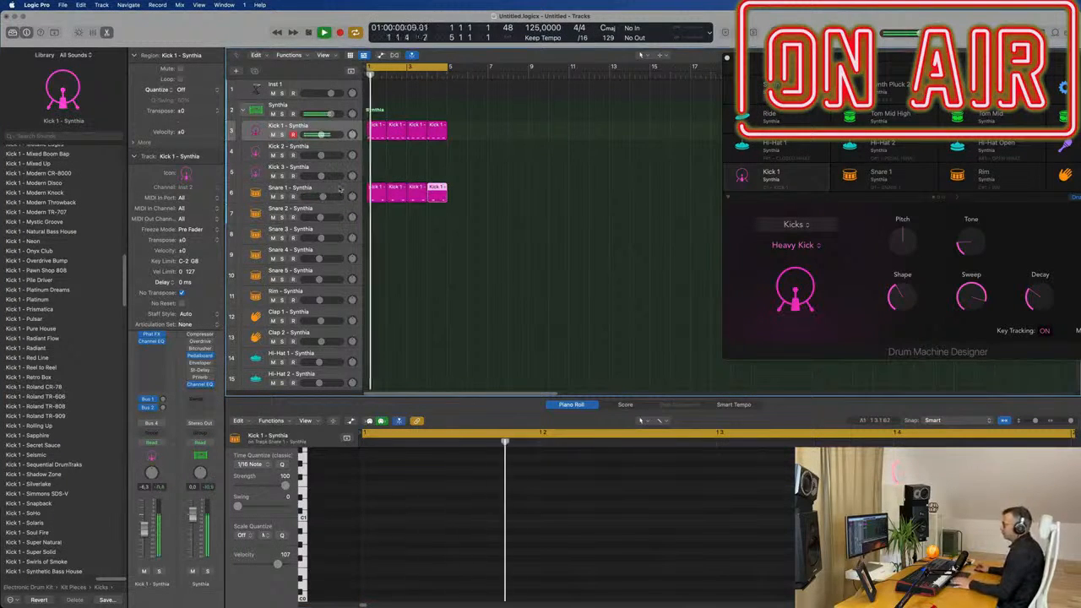
pyautogui.click(341, 191)
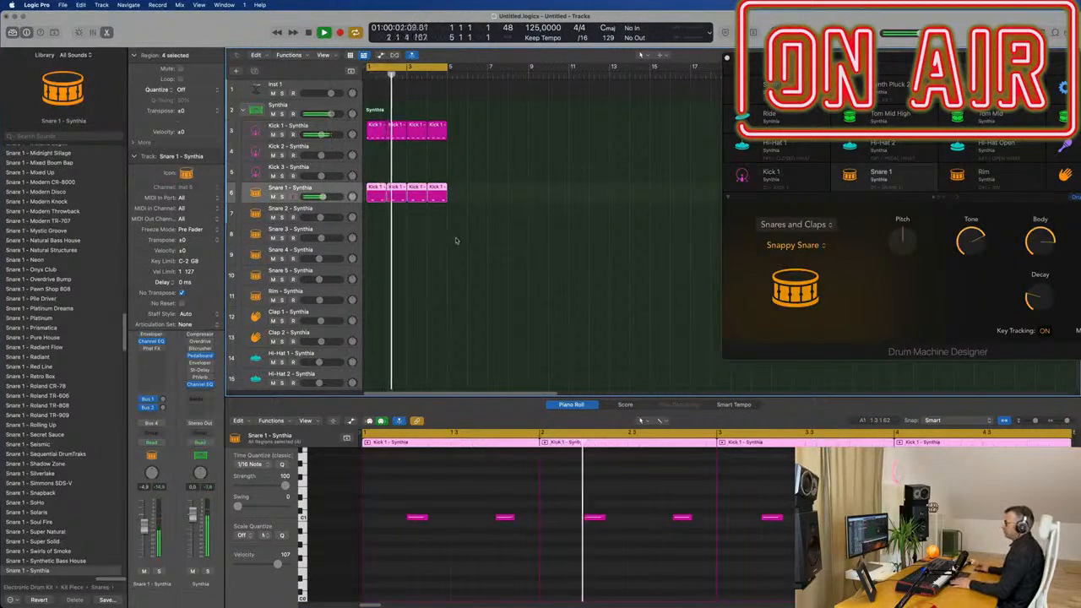
pyautogui.press('space')
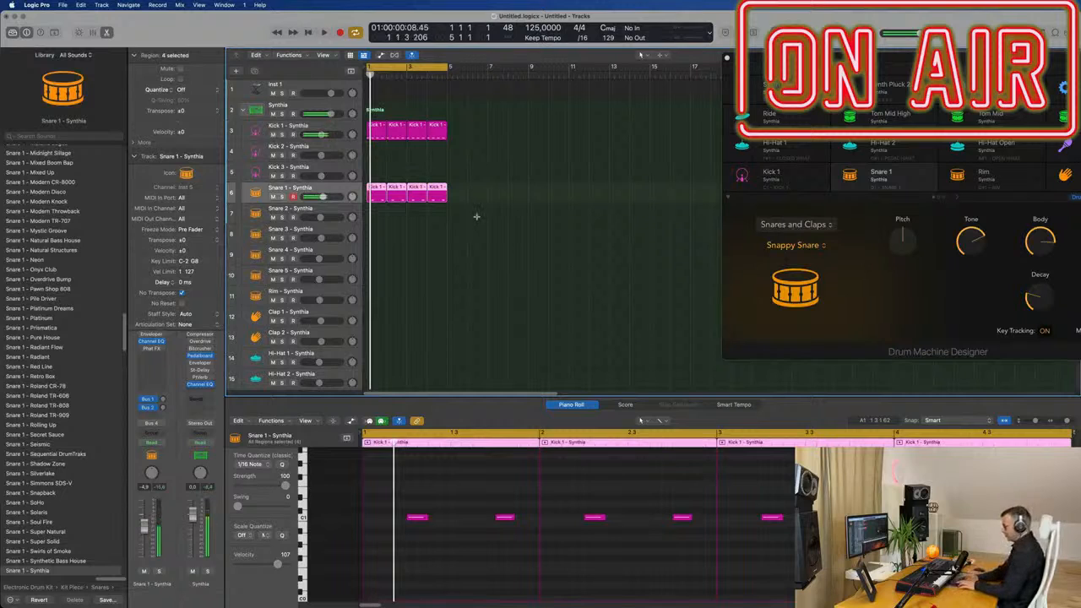
# Step: Repeat the four-bar kick and snare regions three times to fill the tracks up to bar 17
pyautogui.press('ctrl+super+r')
pyautogui.press('ctrl+super+r')
pyautogui.press('ctrl+super+r')
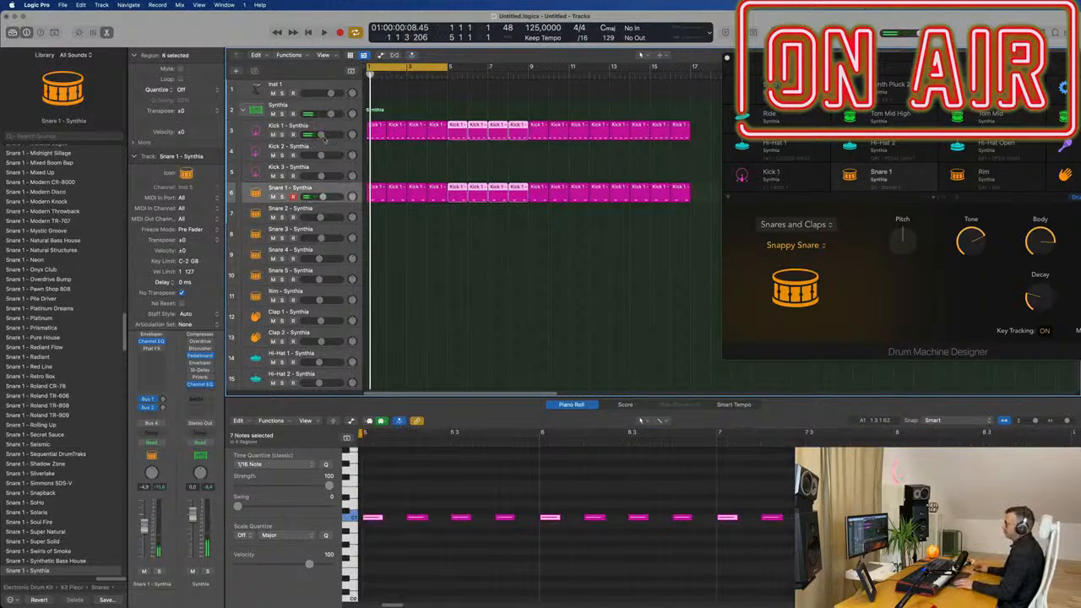
# Step: Extend the cycle range over bars 1 to 17, start playback and select all the Snare 1 regions
pyautogui.press('super+Left')
pyautogui.press('super+Left')
pyautogui.press('super+Left')
pyautogui.moveTo(393, 67); pyautogui.dragTo(480, 88)
pyautogui.press('space')
pyautogui.press('super+a')
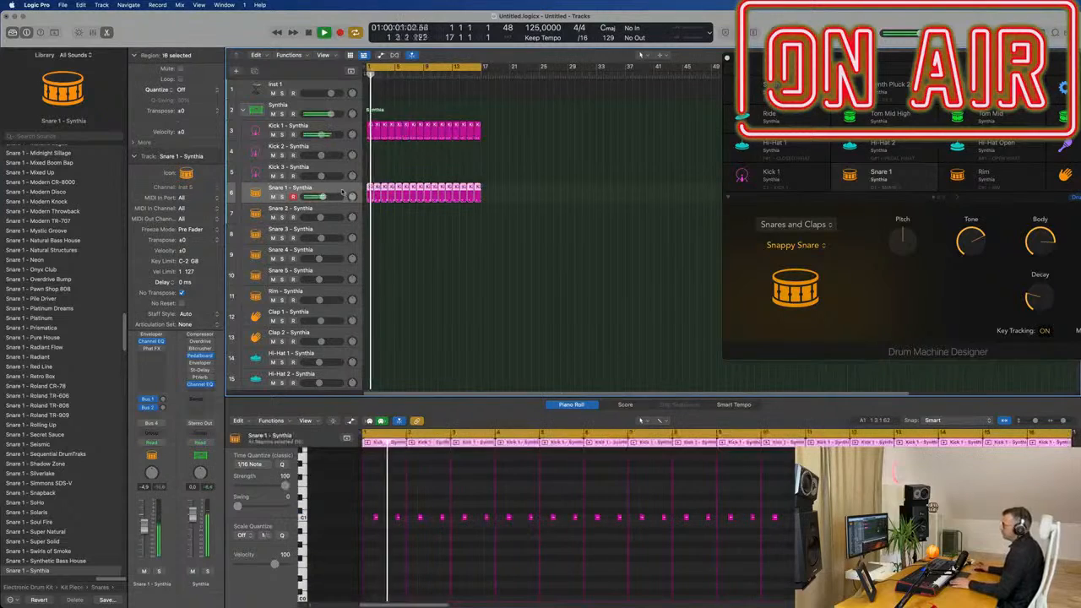
# Step: Set the Snare 1 track's automation mode to Touch and record movements of its Decay knob during playback
pyautogui.press('space')
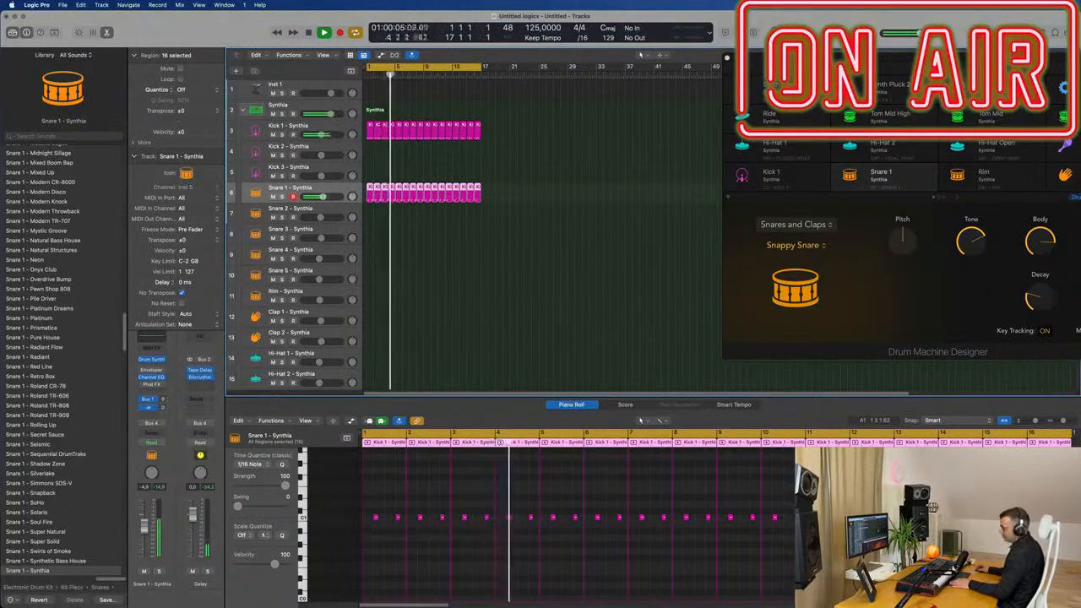
pyautogui.moveTo(1064, 325); pyautogui.dragTo(920, 334)
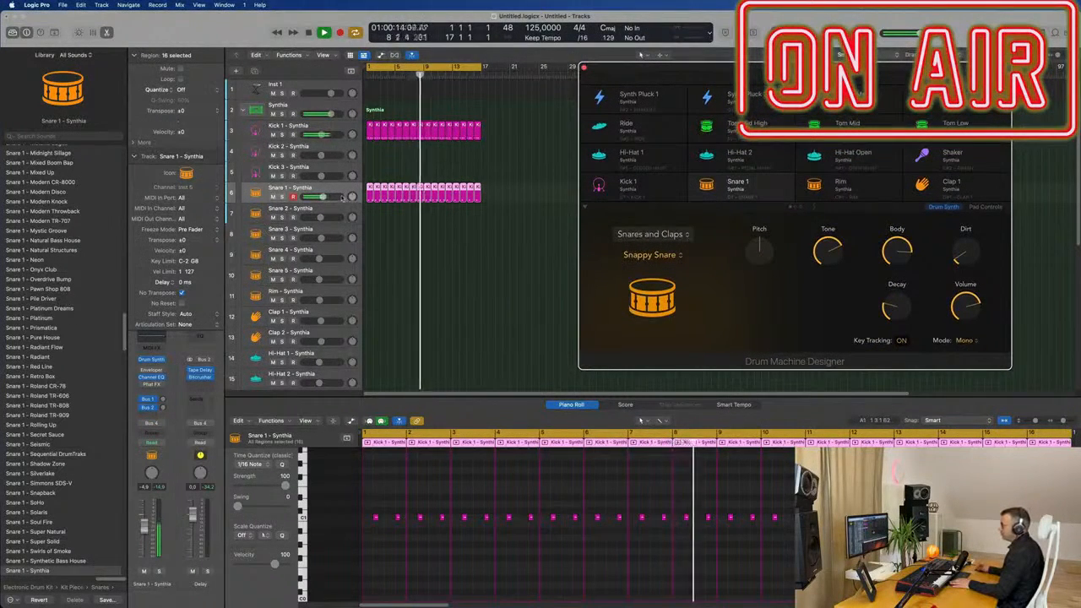
pyautogui.click(151, 442)
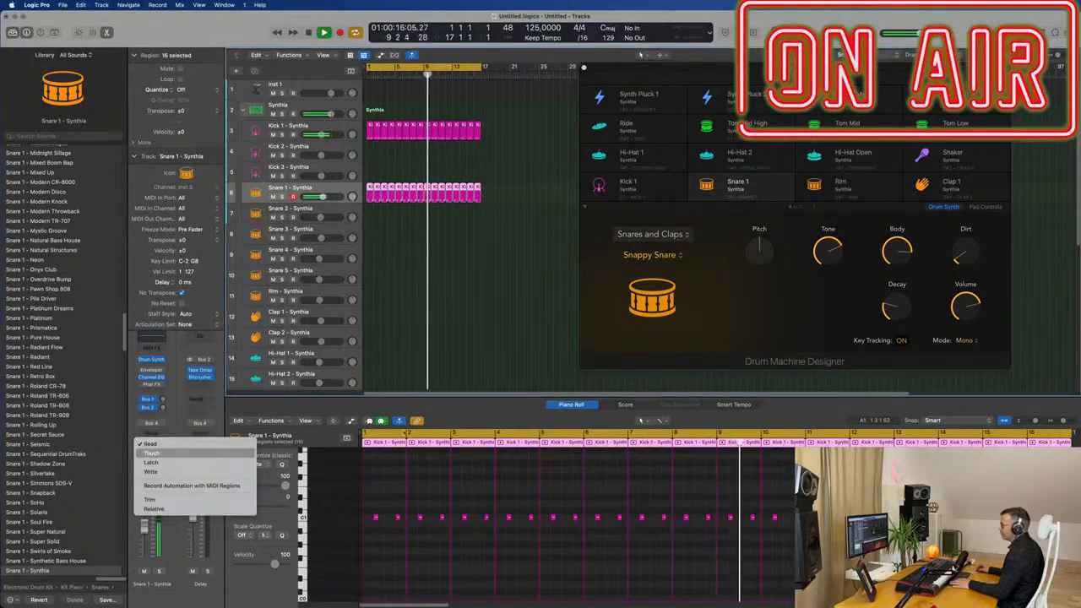
pyautogui.click(160, 453)
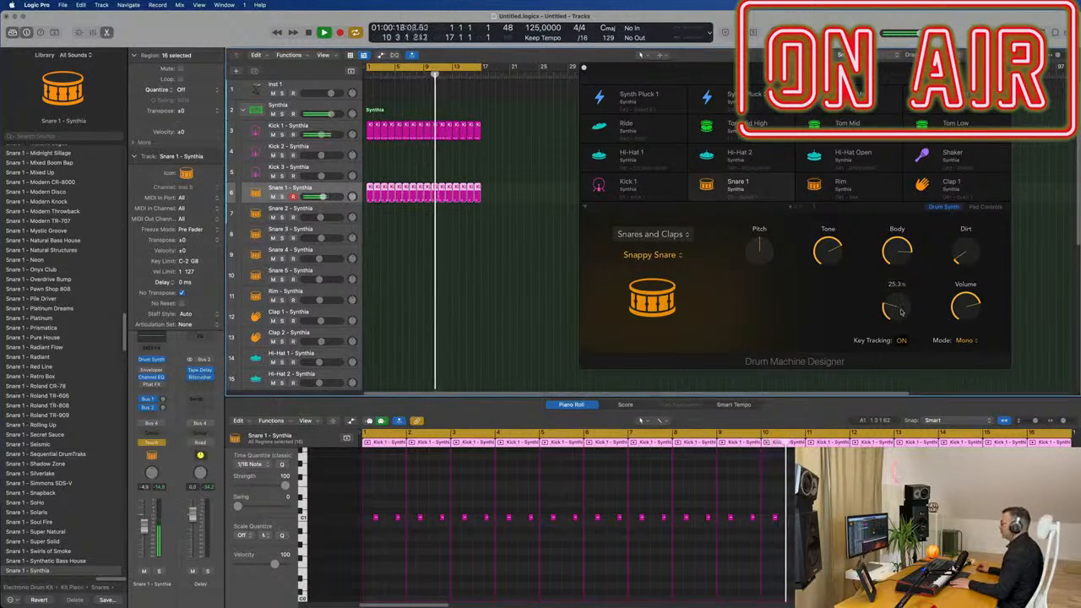
pyautogui.moveTo(901, 312); pyautogui.dragTo(902, 309)
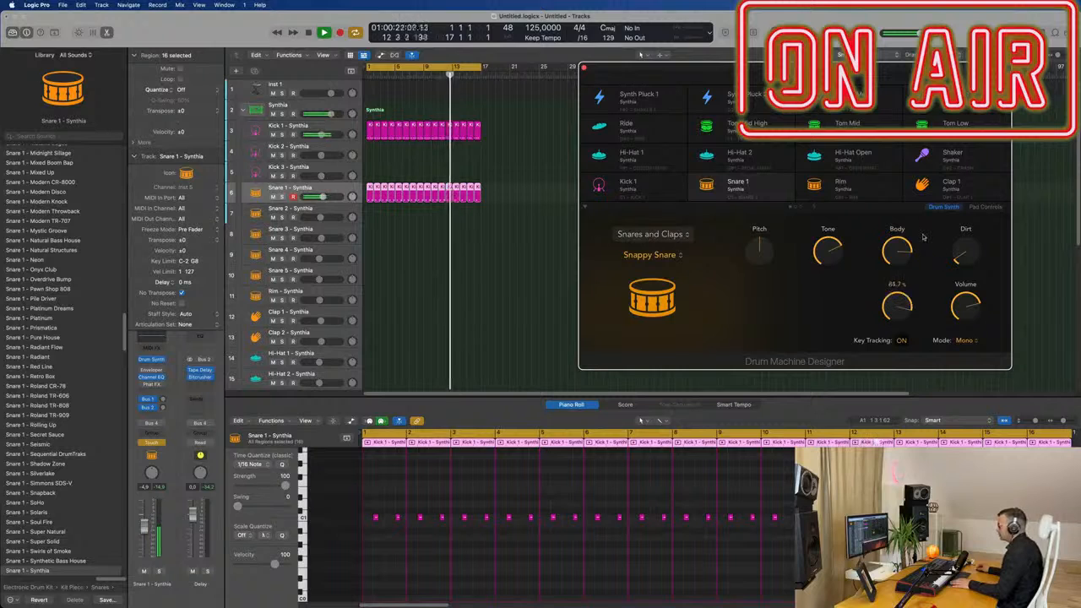
pyautogui.moveTo(924, 238)
pyautogui.mouseDown()
pyautogui.moveTo(903, 338)
pyautogui.moveTo(932, 245)
pyautogui.mouseUp()
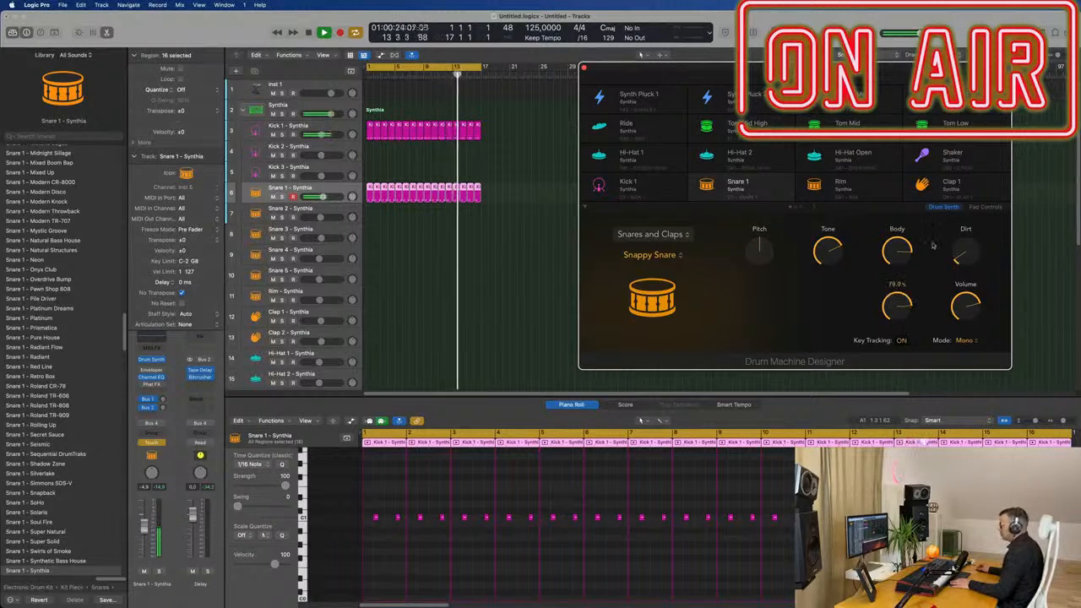
pyautogui.moveTo(925, 322); pyautogui.dragTo(918, 321)
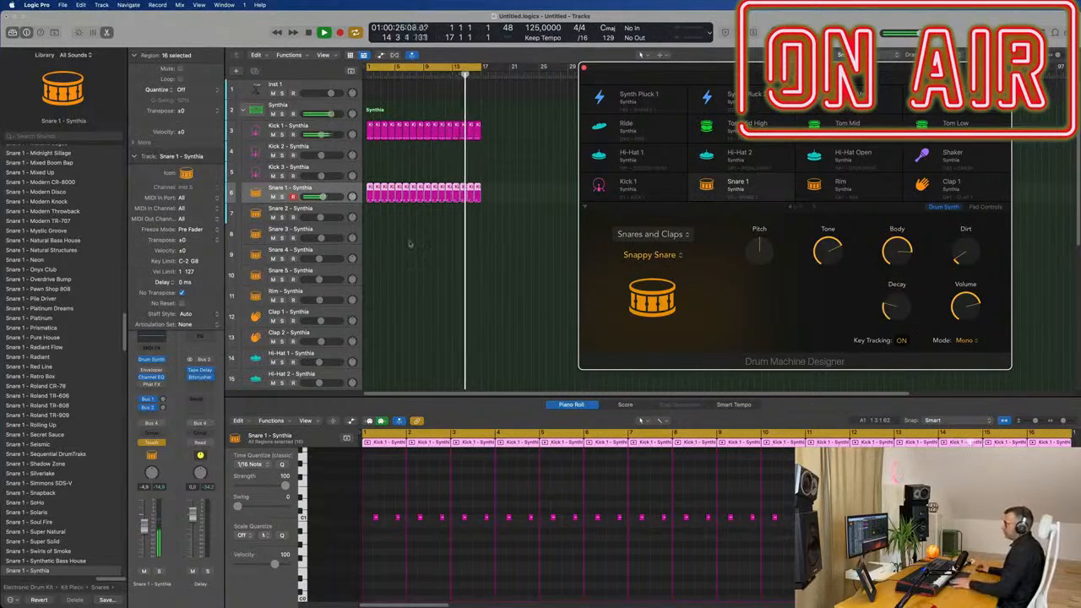
pyautogui.press('Return')
pyautogui.press('space')
# Step: Show track automation and display the Drum Synth Decay parameter on the Snare 1 track
pyautogui.click(336, 193)
pyautogui.press('a')
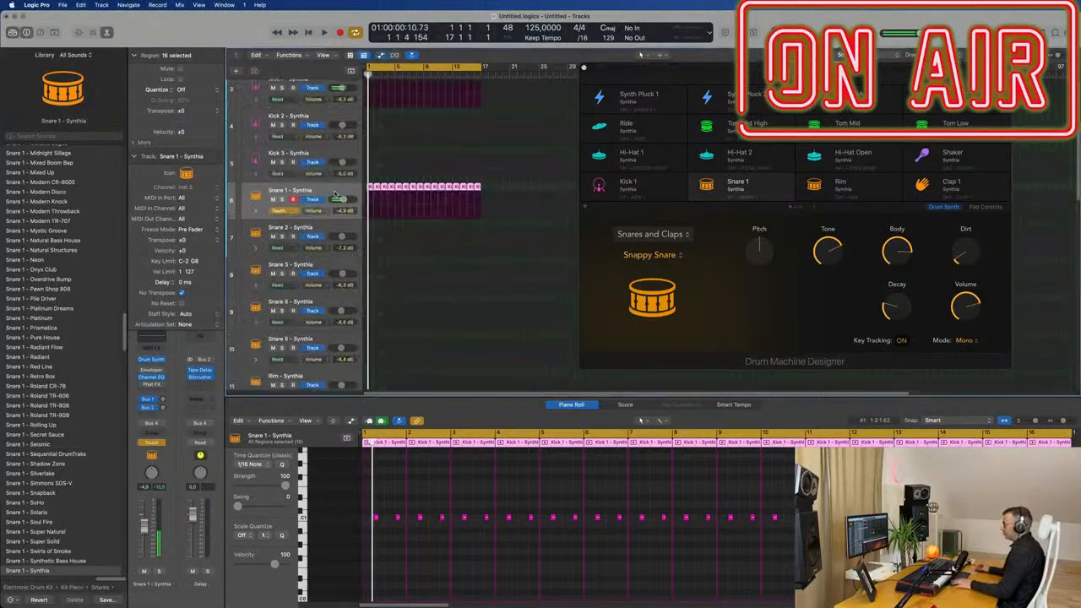
pyautogui.click(306, 214)
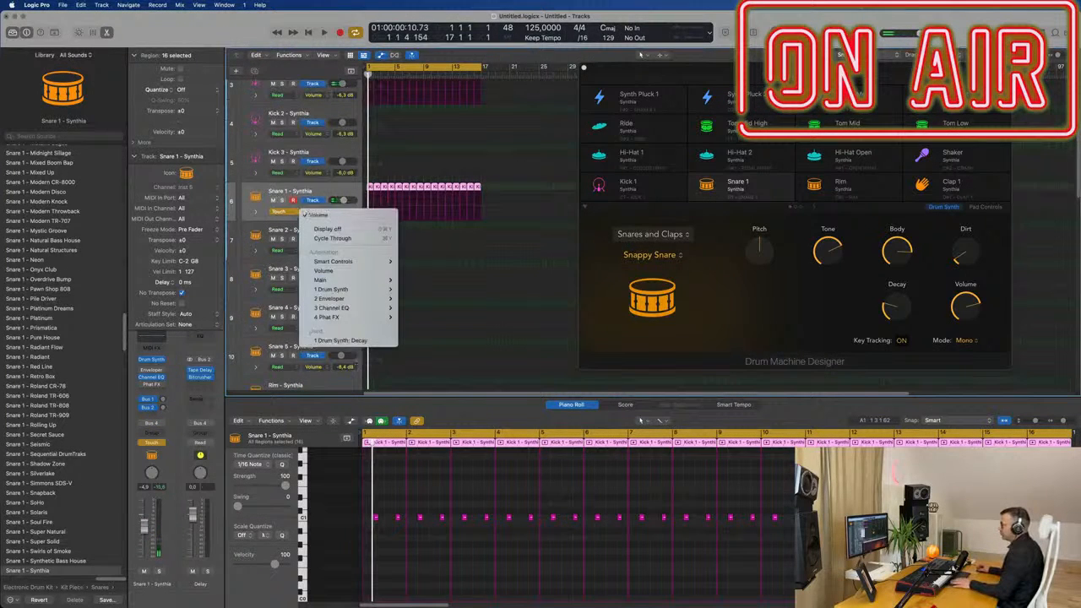
pyautogui.click(361, 341)
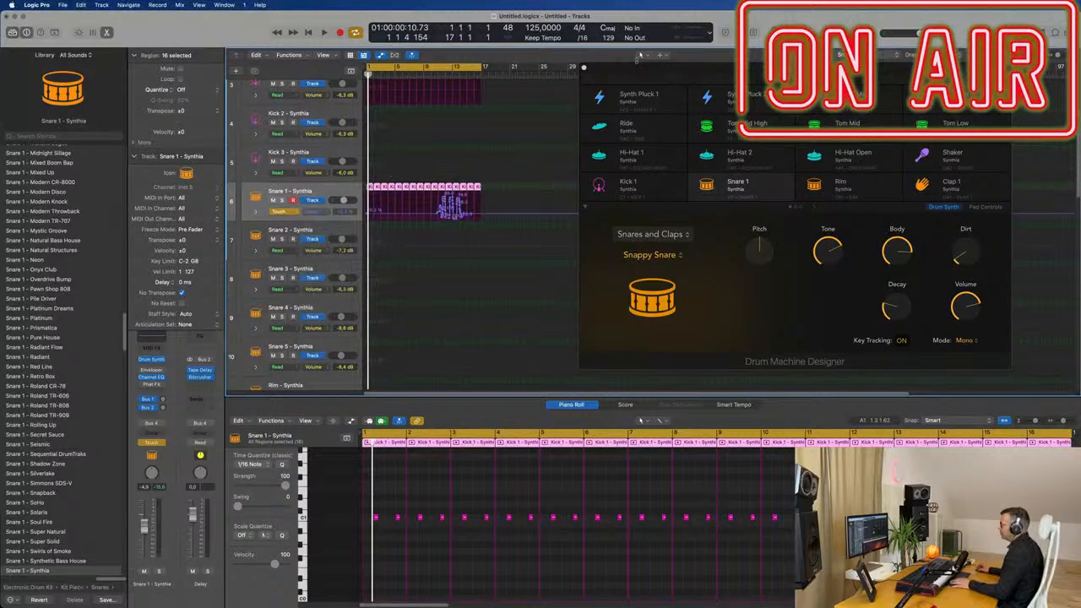
# Step: Clear the recorded Decay automation and draw a rise from 25.3% at bar 2 to 82.8% at bar 3
pyautogui.moveTo(637, 65); pyautogui.dragTo(746, 73)
pyautogui.press('super+Right')
pyautogui.press('super+Right')
pyautogui.press('super+Right')
pyautogui.press('super+Right')
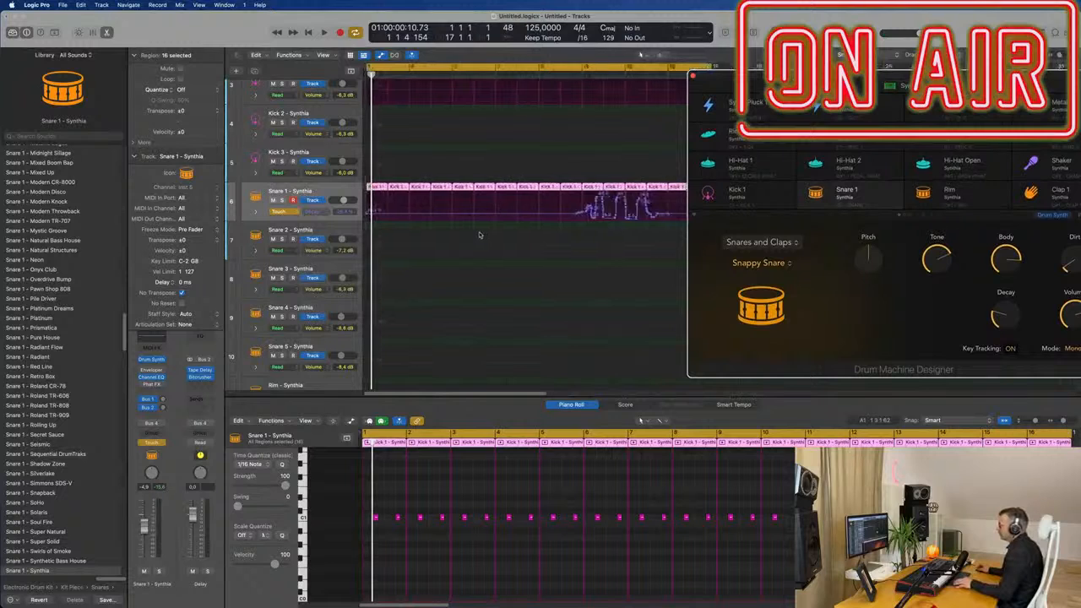
pyautogui.press('super+Left')
pyautogui.moveTo(638, 216); pyautogui.dragTo(364, 213)
pyautogui.press('space')
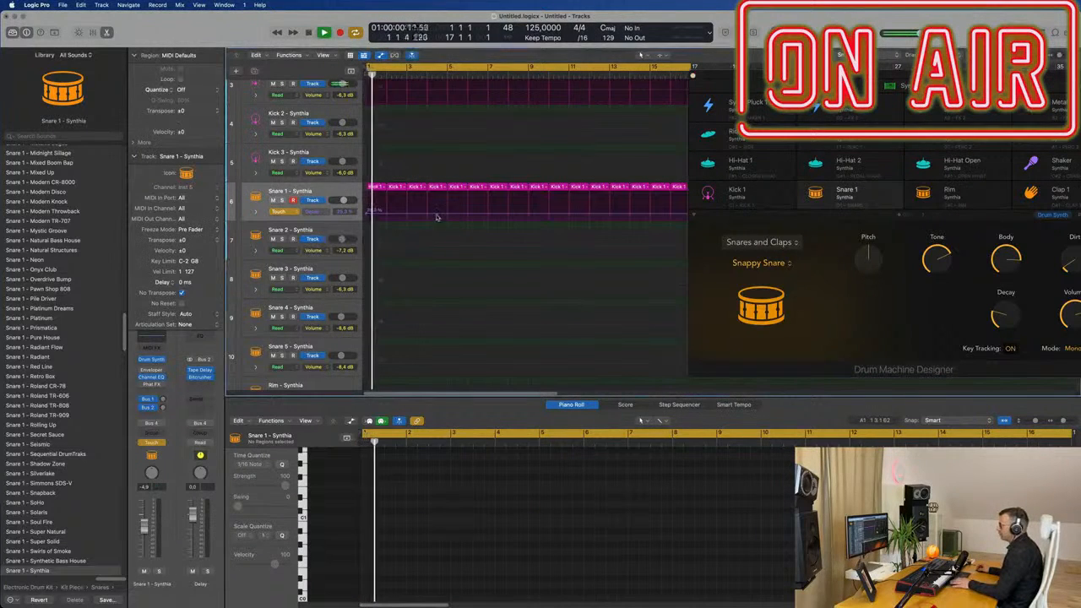
pyautogui.press('space')
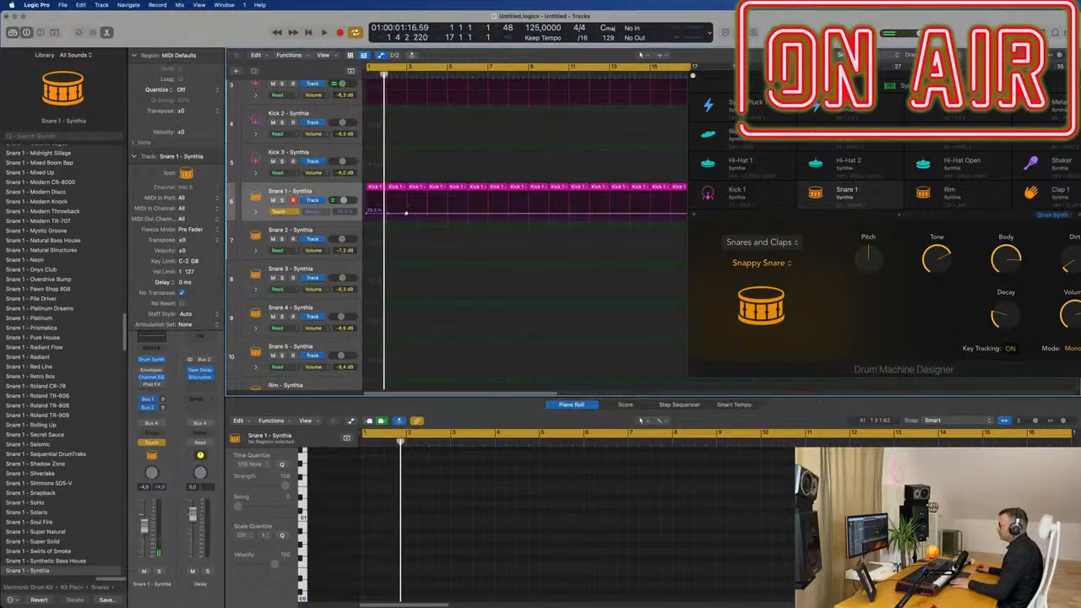
pyautogui.moveTo(407, 213); pyautogui.dragTo(408, 195)
# Step: Play the Decay ramp and switch the Snare 1 track's automation mode to Read
pyautogui.press('space')
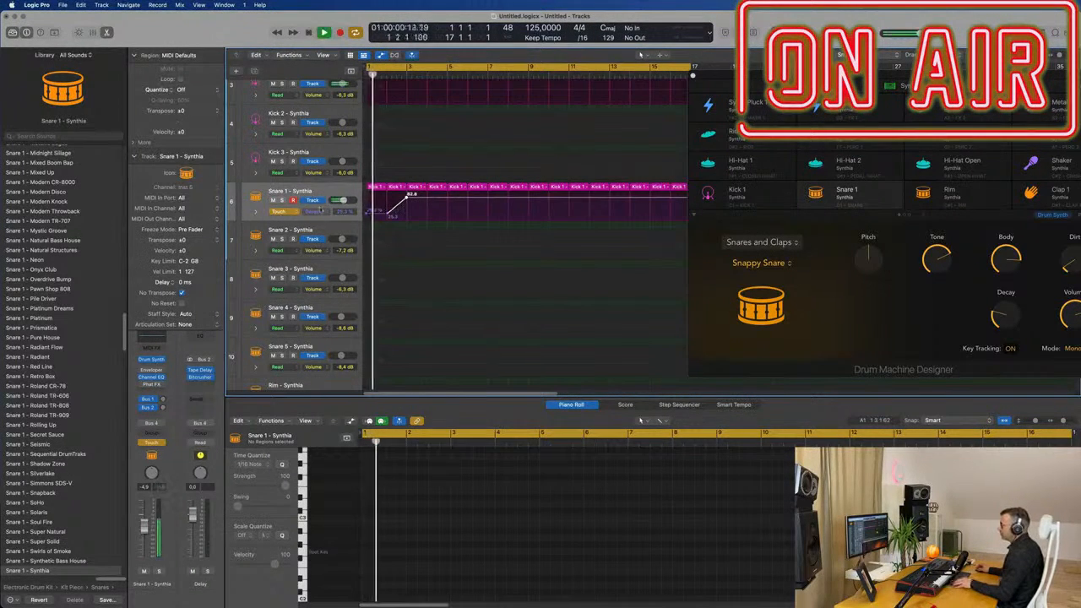
pyautogui.click(284, 210)
pyautogui.click(285, 203)
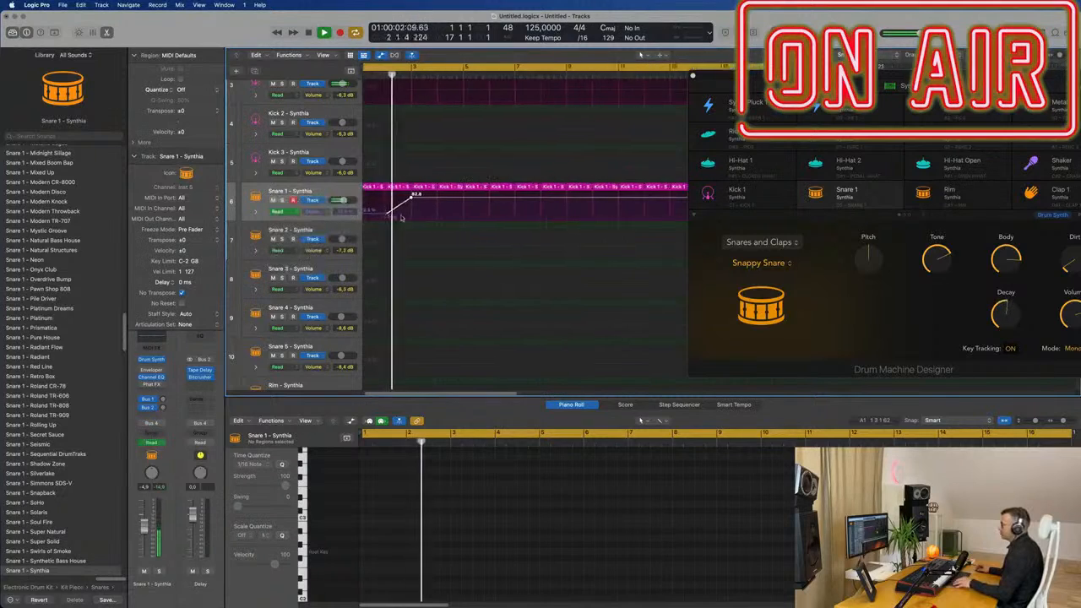
pyautogui.hscroll(-3, 414, 223)
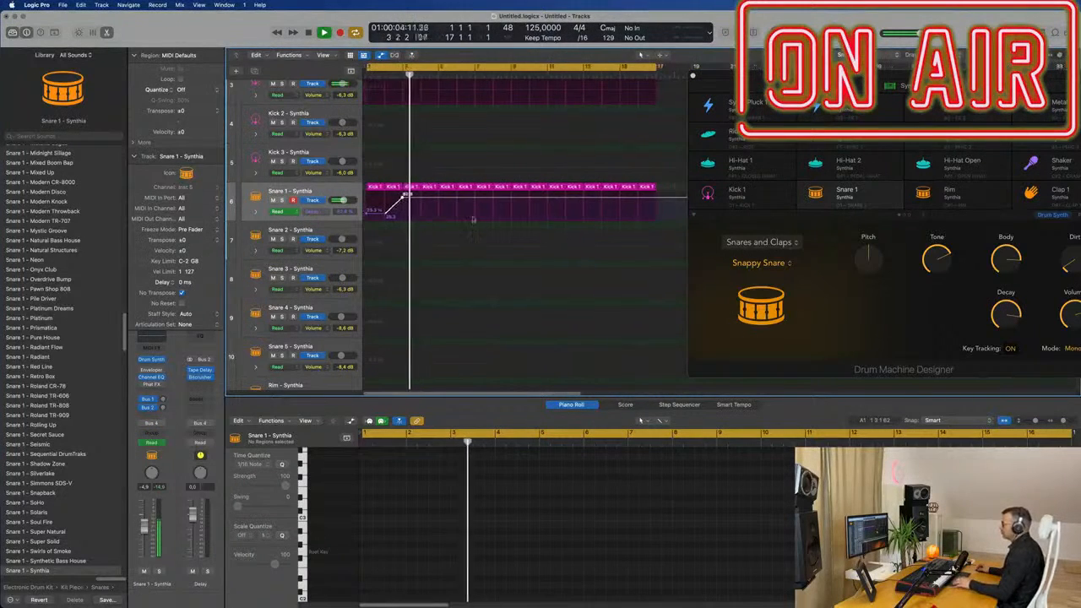
# Step: Delete all but the first two Snare 1 regions and repeat that pair with its Decay automation up to bar 17
pyautogui.press('super+space')
pyautogui.press('Escape')
pyautogui.moveTo(667, 189); pyautogui.dragTo(372, 190)
pyautogui.press('Delete')
pyautogui.press('space')
pyautogui.press('super+r')
pyautogui.press('super+r')
pyautogui.press('super+r')
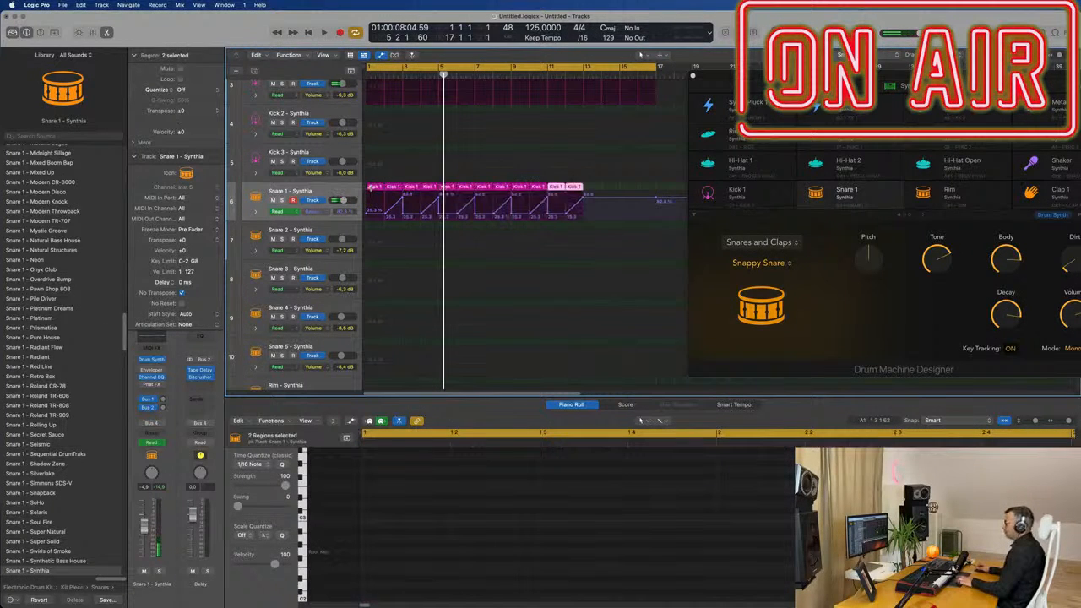
# Step: Select all regions and name them after their tracks
pyautogui.press('super+a')
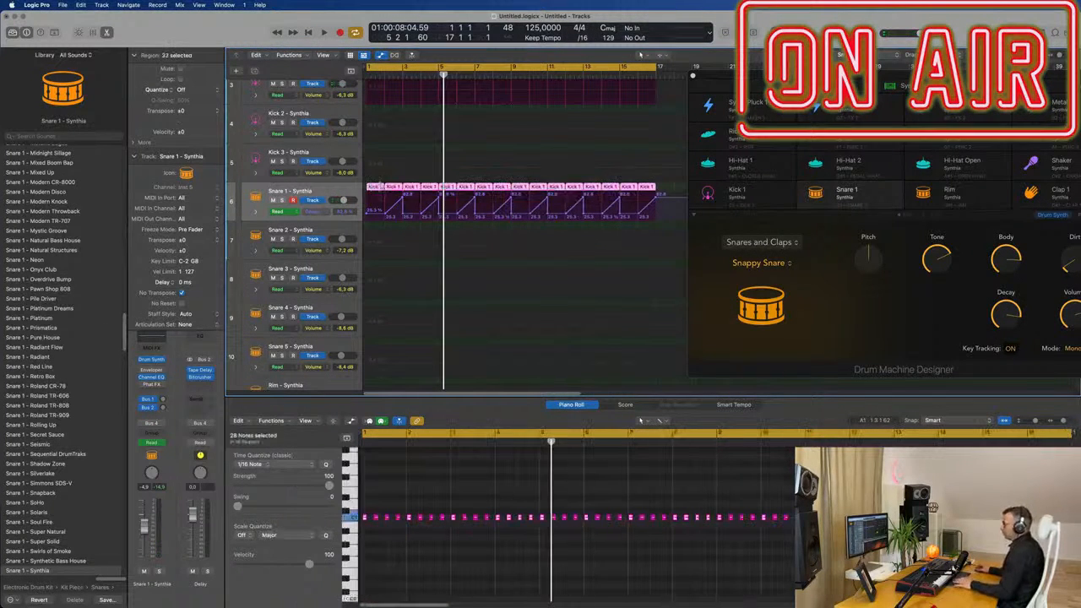
pyautogui.rightClick(409, 189)
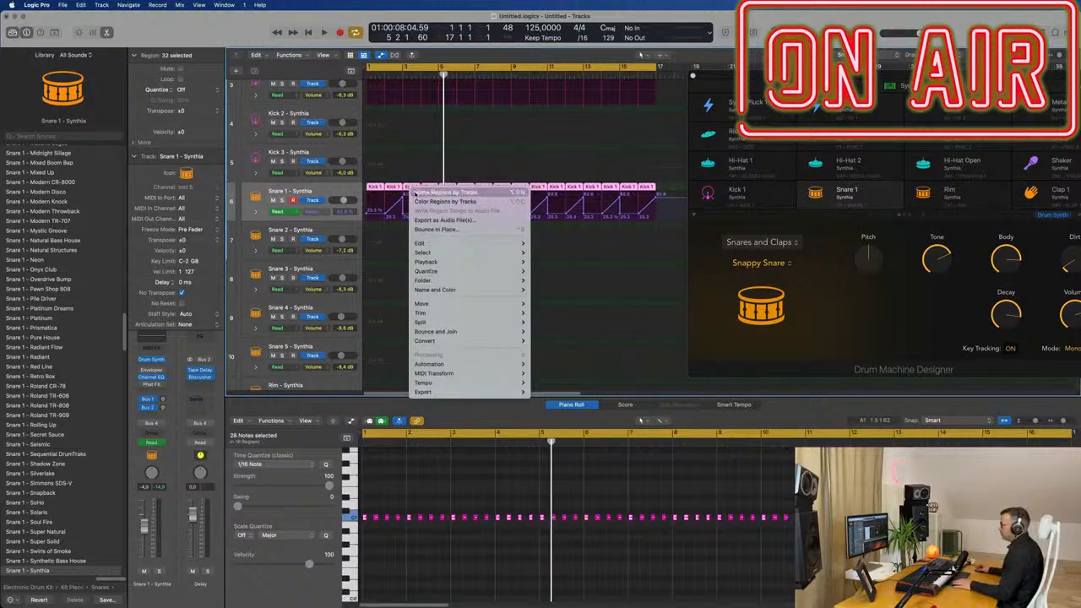
pyautogui.click(414, 192)
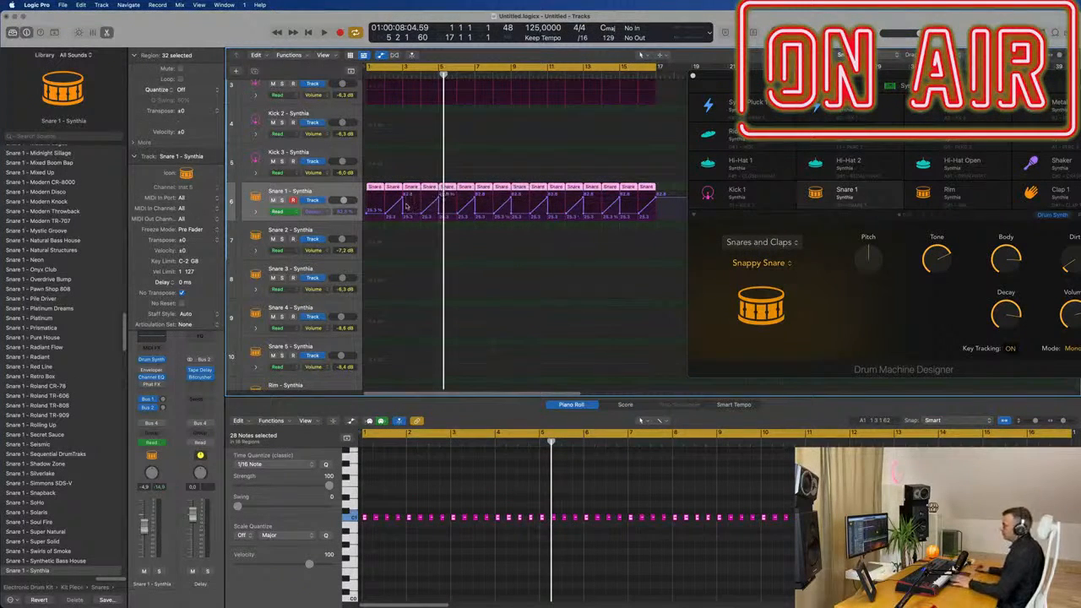
# Step: Play the beat and reposition the Drum Machine Designer window to watch the Decay knob follow the automation
pyautogui.press('space')
pyautogui.moveTo(856, 79); pyautogui.dragTo(723, 64)
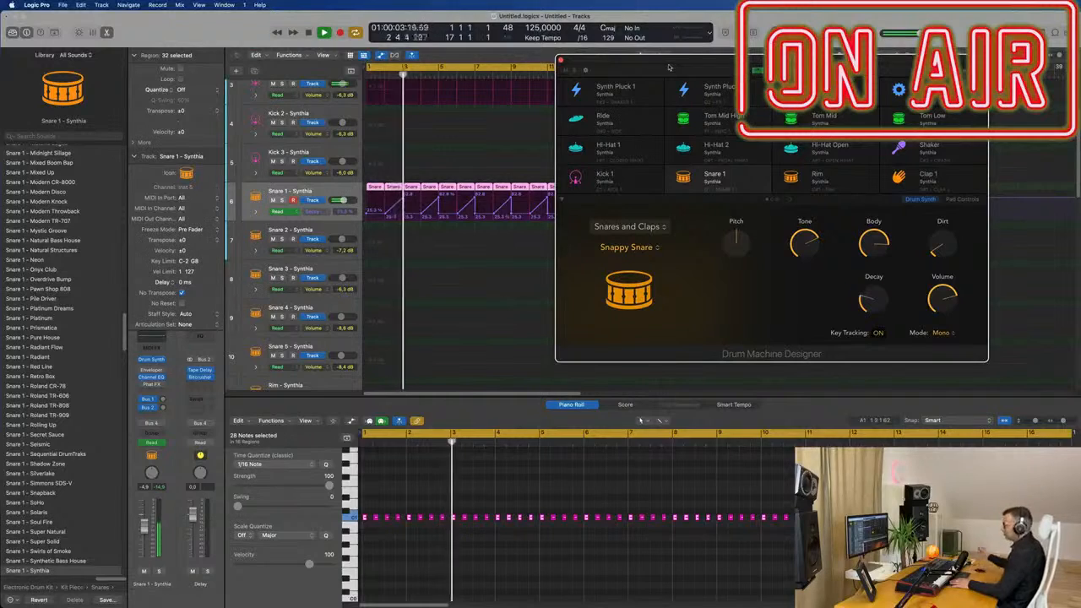
pyautogui.moveTo(669, 67); pyautogui.dragTo(676, 103)
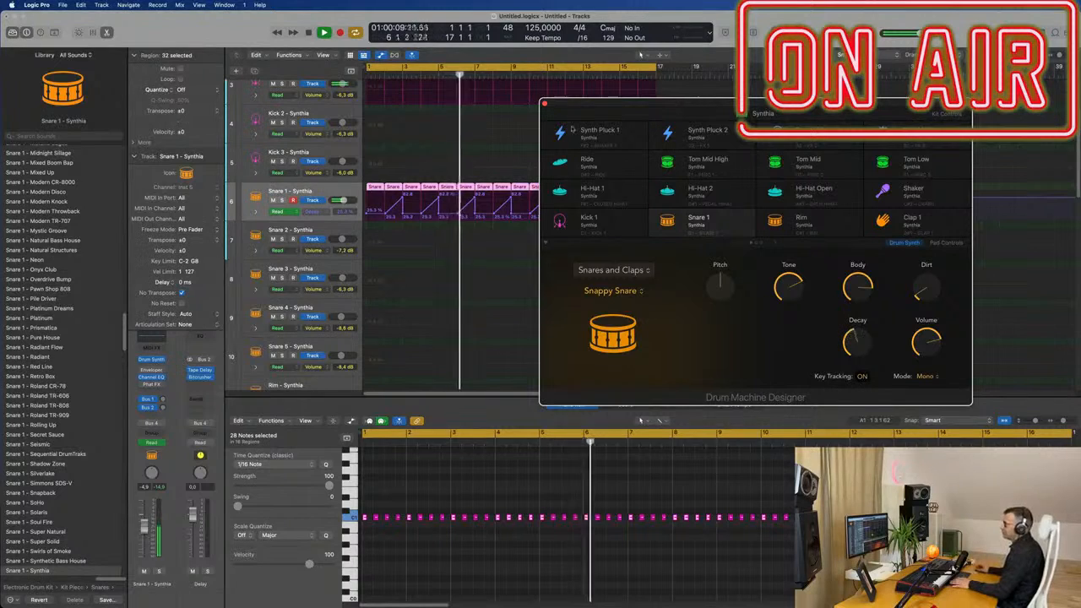
# Step: Set the Snare 1 track's automation mode to Touch and record a rising Bus 2 send level during playback
pyautogui.click(330, 188)
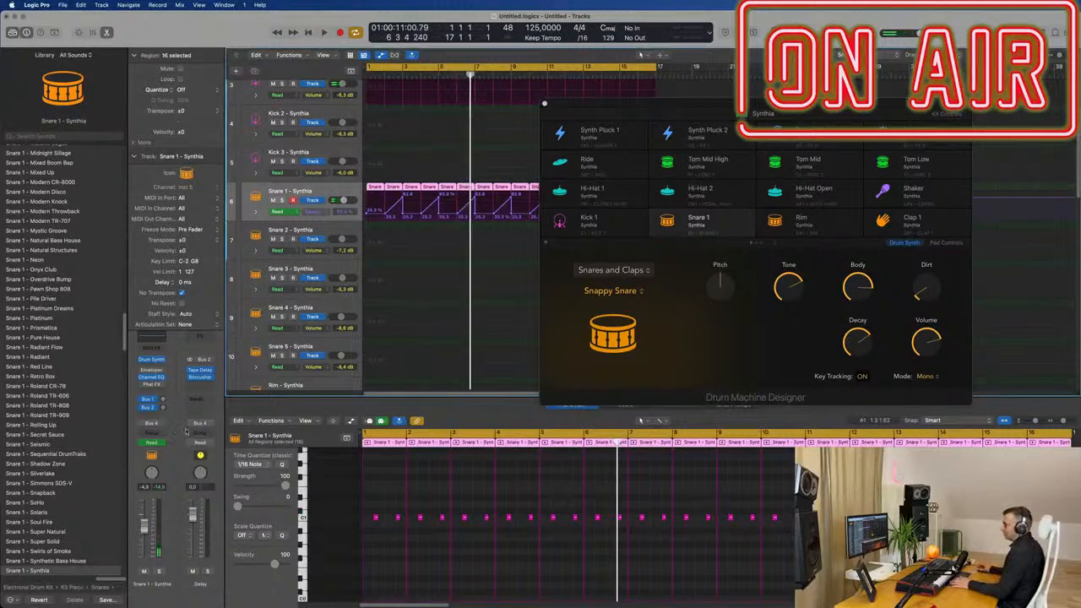
pyautogui.click(152, 442)
pyautogui.click(161, 453)
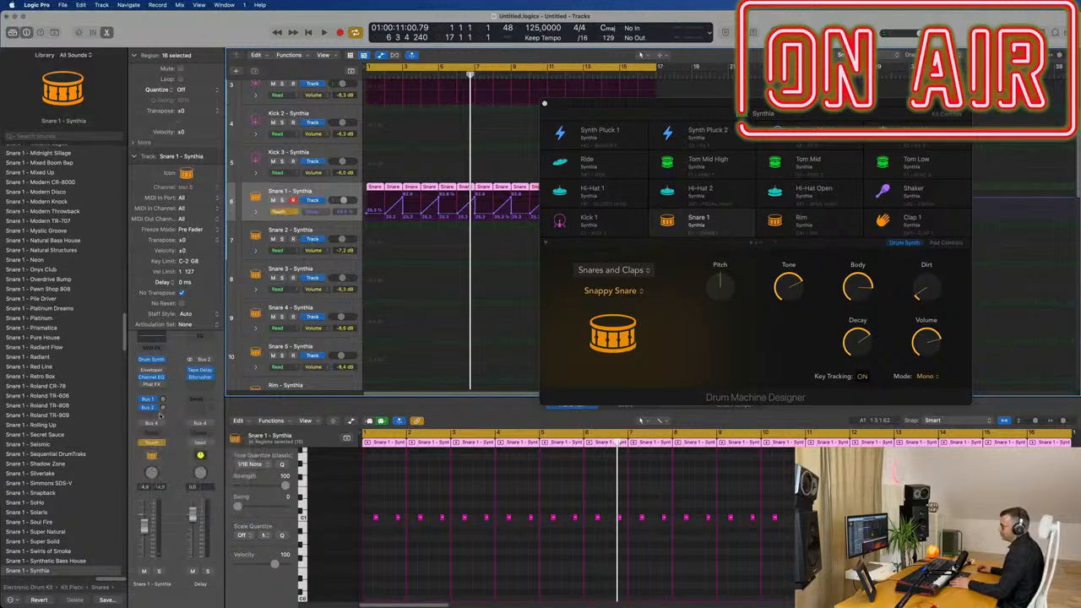
pyautogui.press('space')
pyautogui.moveTo(163, 408); pyautogui.dragTo(161, 381)
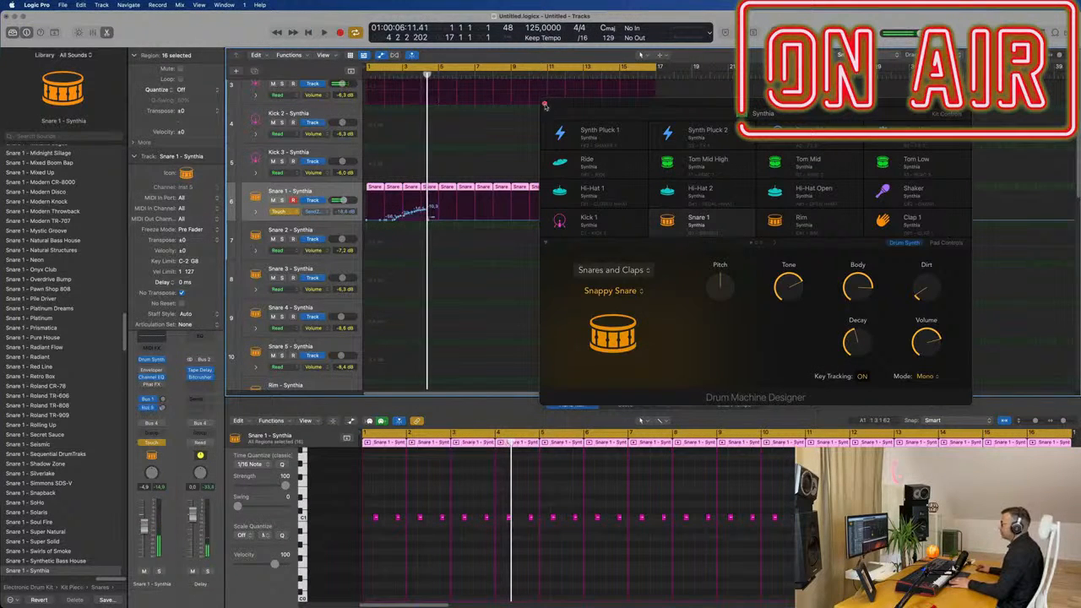
# Step: Close Drum Machine Designer and replace the recorded send automation with a ramp up to -3.3 dB at bar 5, dropping back to −∞
pyautogui.click(545, 106)
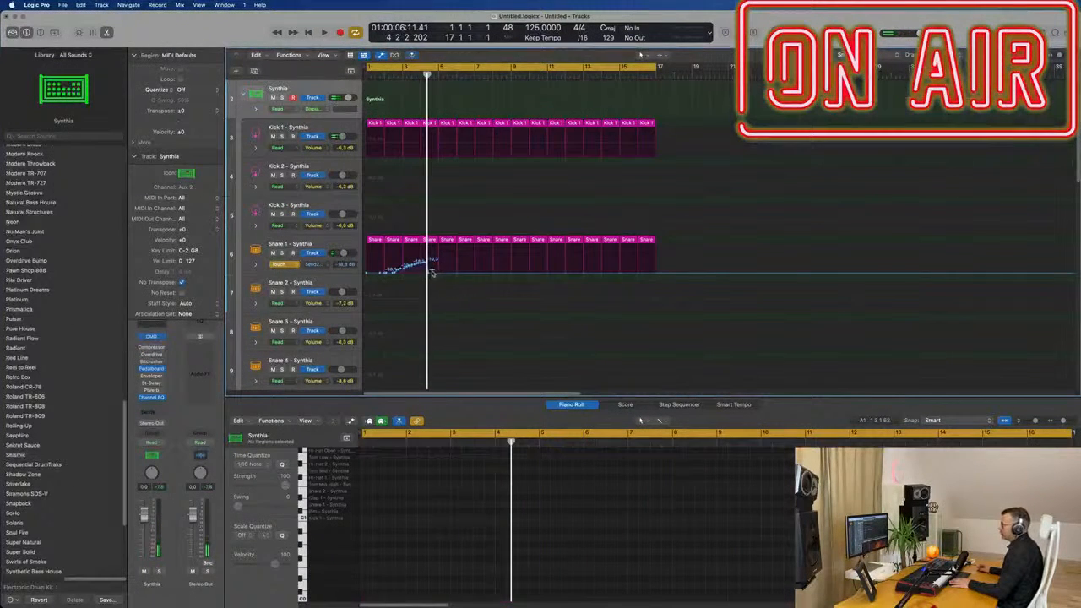
pyautogui.moveTo(432, 272); pyautogui.dragTo(346, 272)
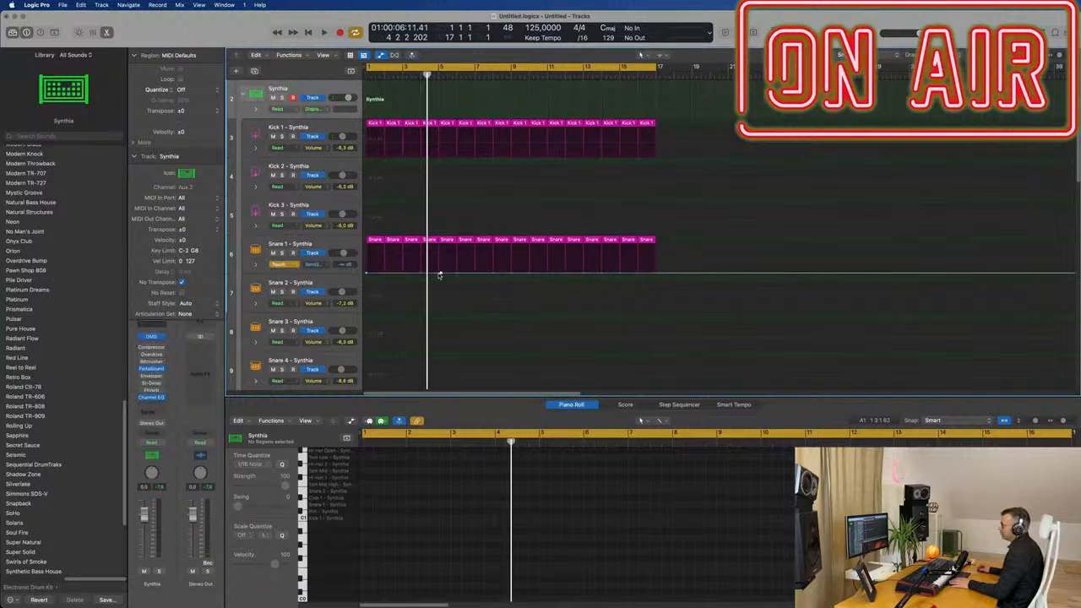
pyautogui.moveTo(437, 272)
pyautogui.mouseDown()
pyautogui.moveTo(440, 253)
pyautogui.moveTo(437, 275)
pyautogui.mouseUp()
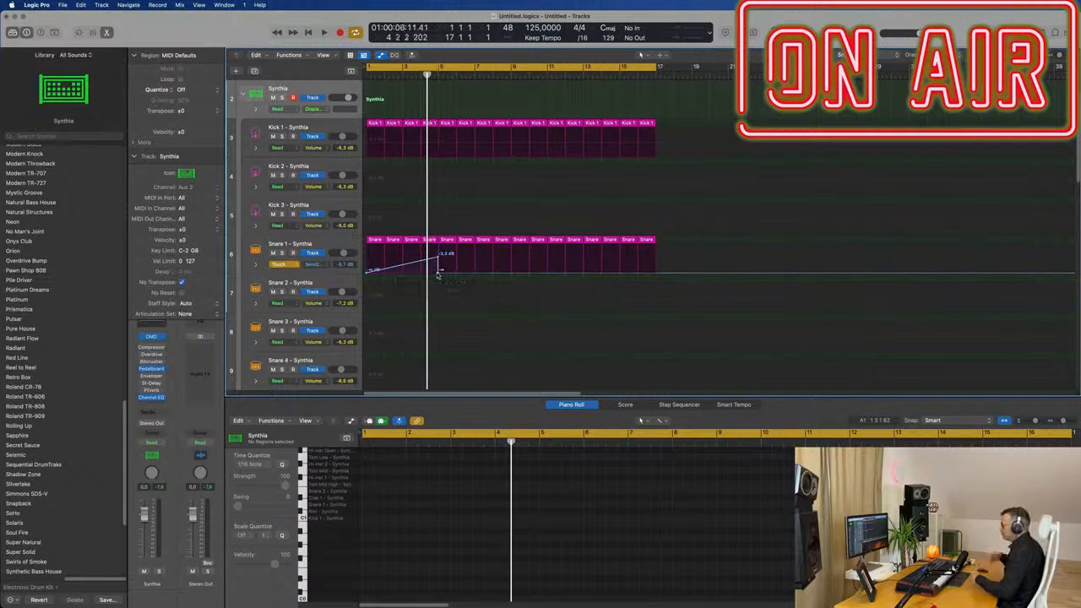
# Step: Play the send ramp from bar 1 and switch the Snare 1 track's automation mode to Read
pyautogui.press('space')
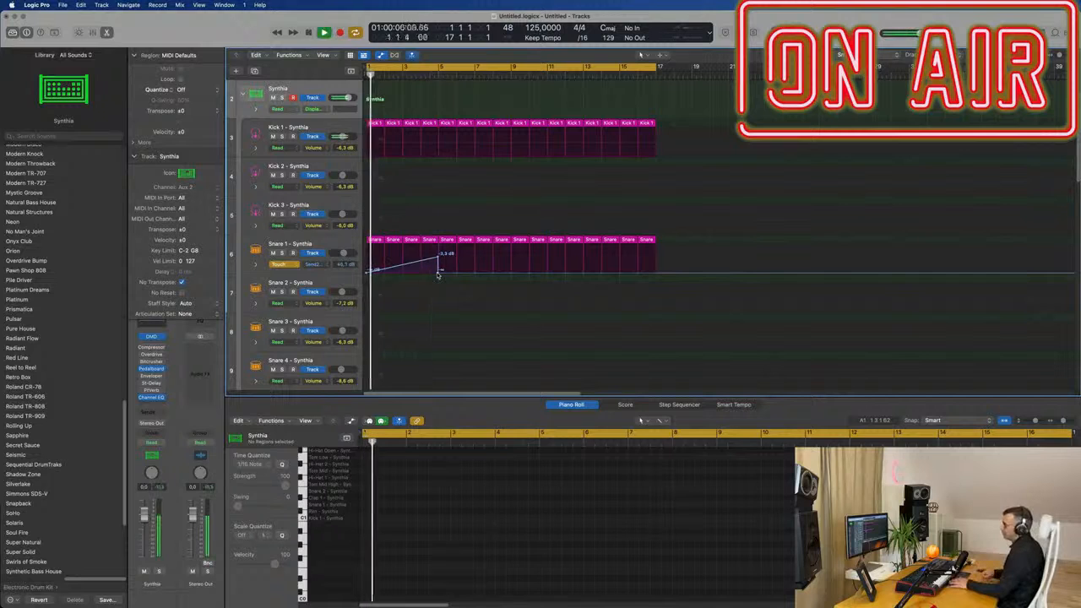
pyautogui.click(276, 265)
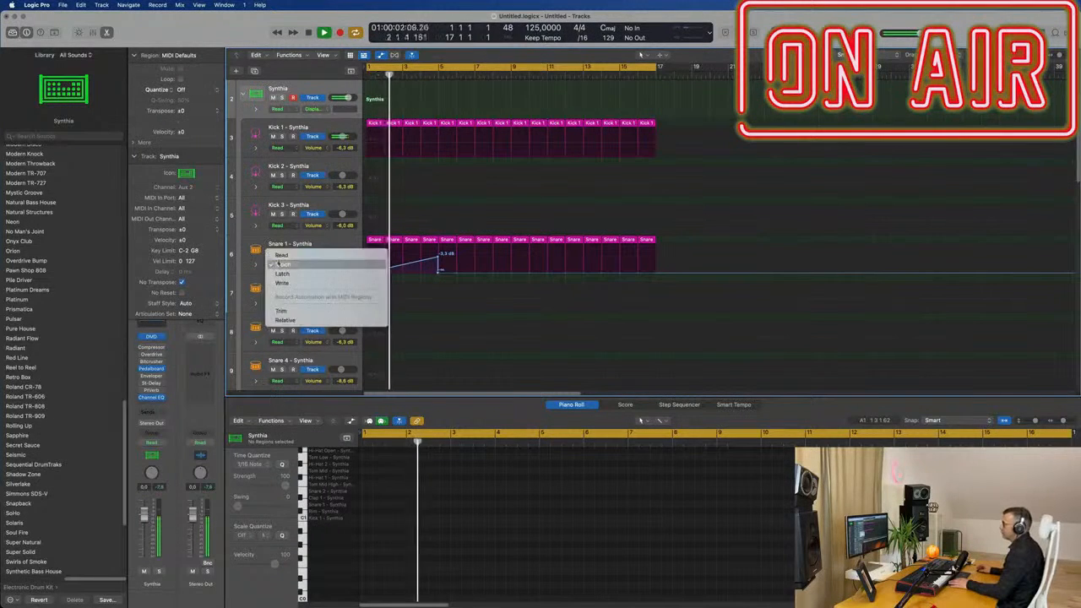
pyautogui.click(283, 255)
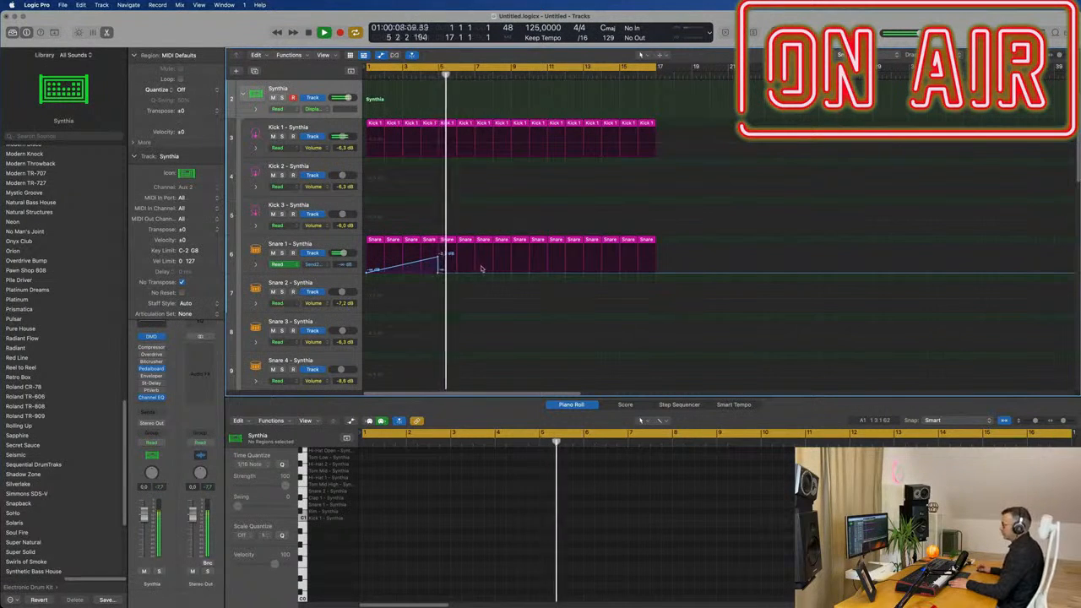
pyautogui.press('space')
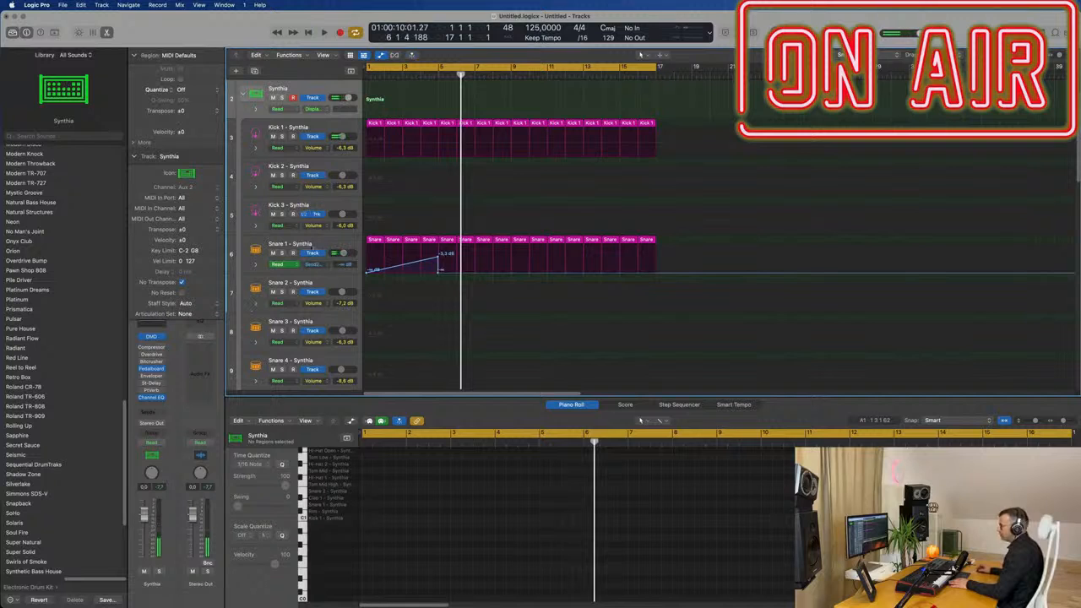
# Step: Select the Snare 1 track, inspect its Bus 2 delay channel and play the beat from the beginning
pyautogui.click(331, 242)
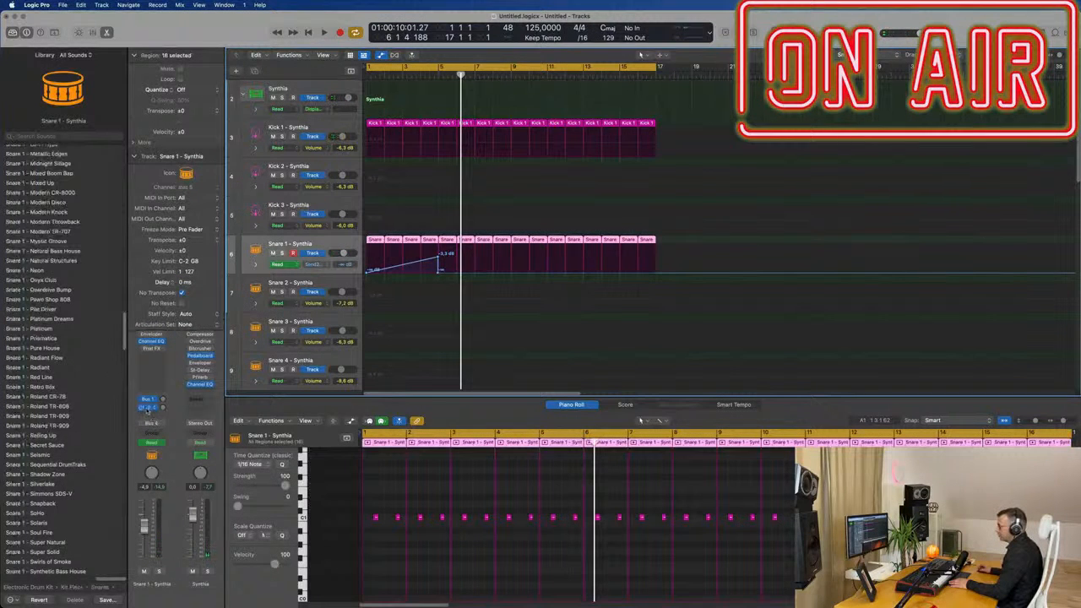
pyautogui.click(149, 408)
pyautogui.click(198, 346)
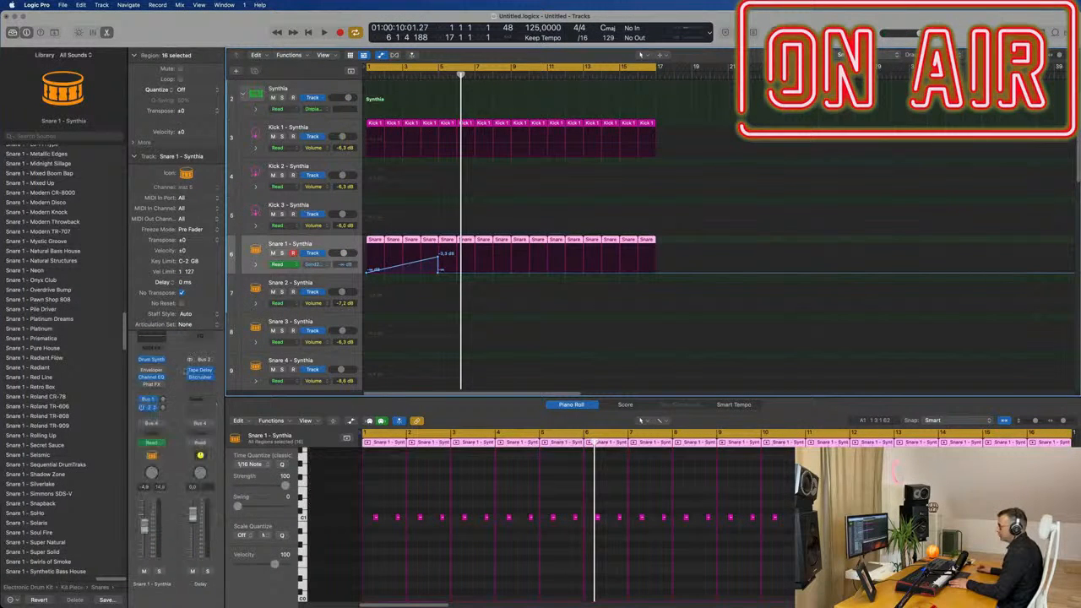
pyautogui.press('Return')
pyautogui.press('space')
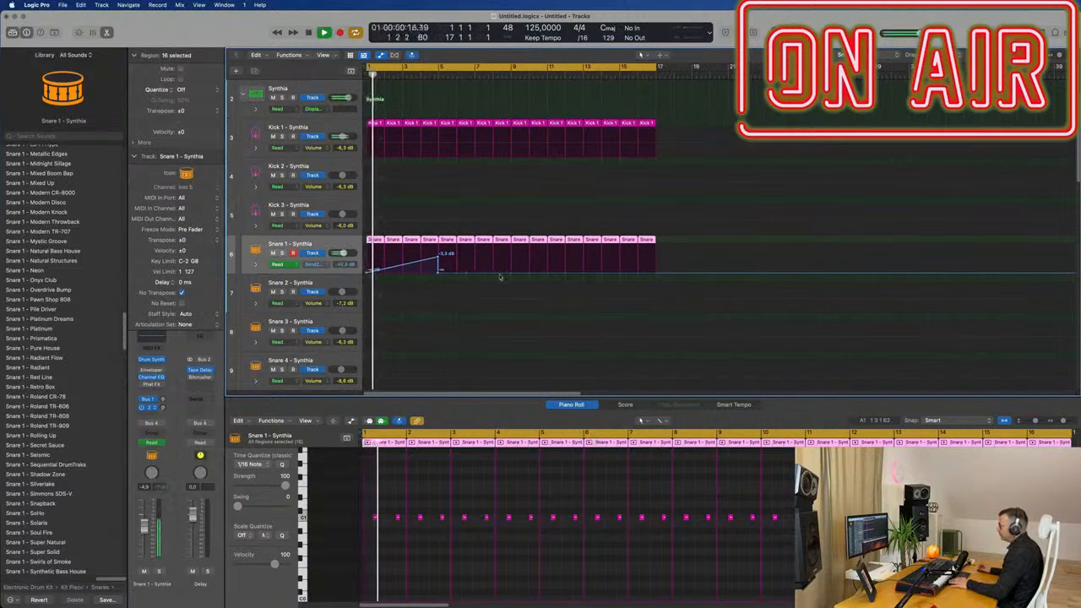
# Step: Delete the Snare 1 regions from bar 5 onward and repeat the first four, including their send ramp, up to bar 17
pyautogui.moveTo(671, 239); pyautogui.dragTo(451, 243)
pyautogui.press('Delete')
pyautogui.press('space')
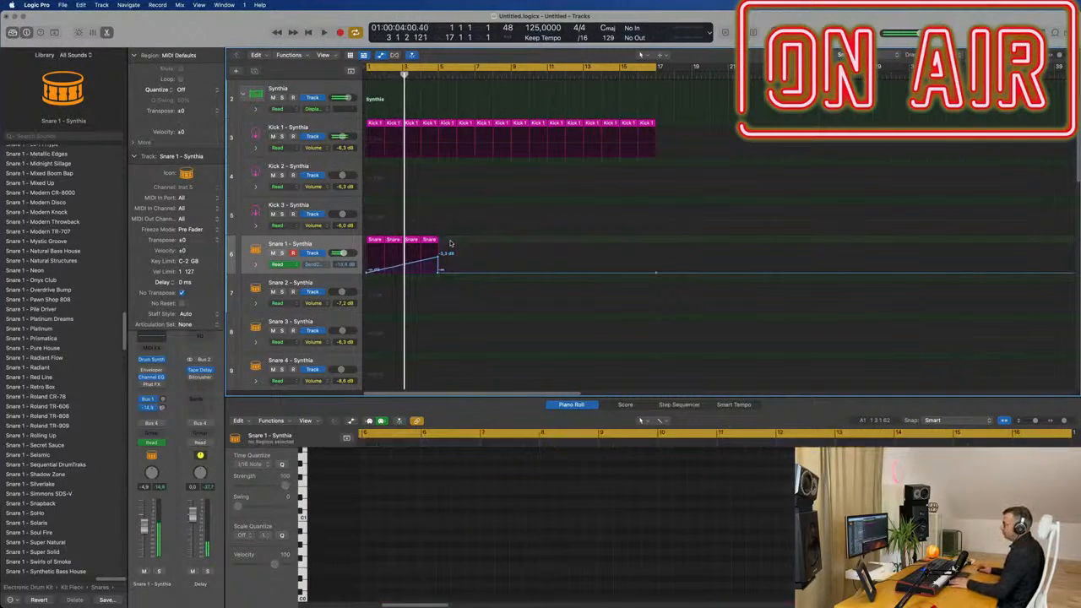
pyautogui.click(346, 242)
pyautogui.press('super+r')
pyautogui.press('super+r')
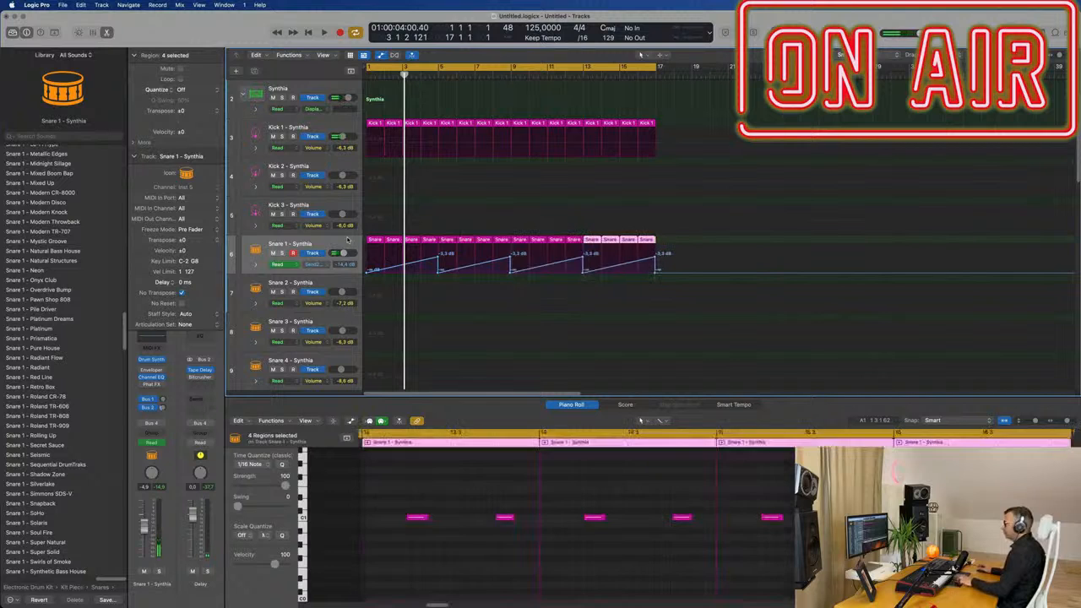
# Step: Play the beat from bar 1 to hear the repeated send ramps, with the Snare 1 track selected
pyautogui.press('Return')
pyautogui.press('space')
pyautogui.click(329, 244)
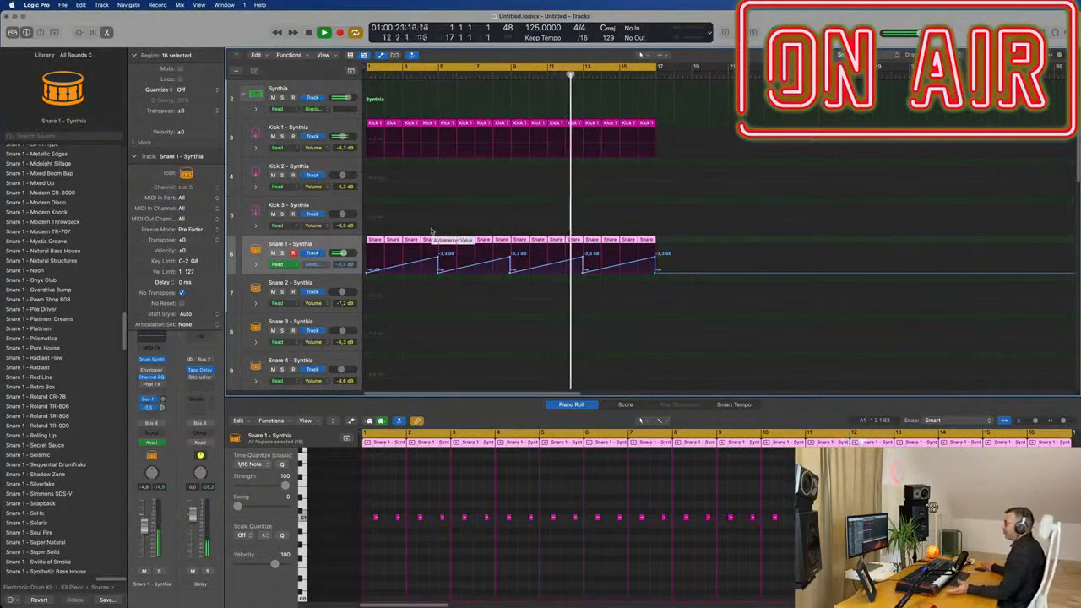
# Step: Hide the track automation and copy the first Kick 1 region to the Hi-Hat 1 track at bar 1
pyautogui.press('super+Left')
pyautogui.press('super+Left')
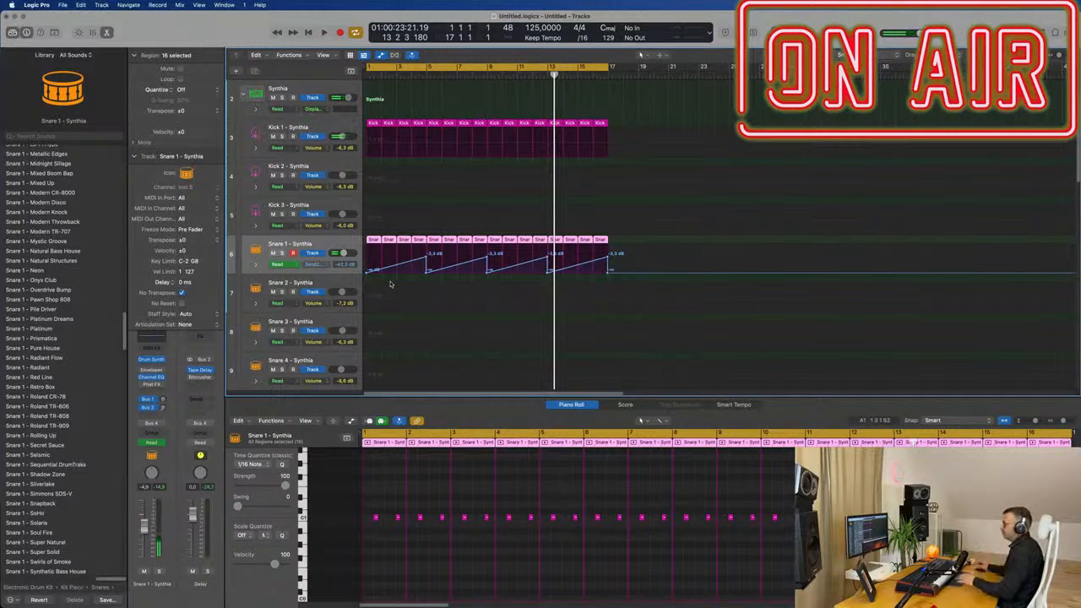
pyautogui.scroll(-3, 384, 285)
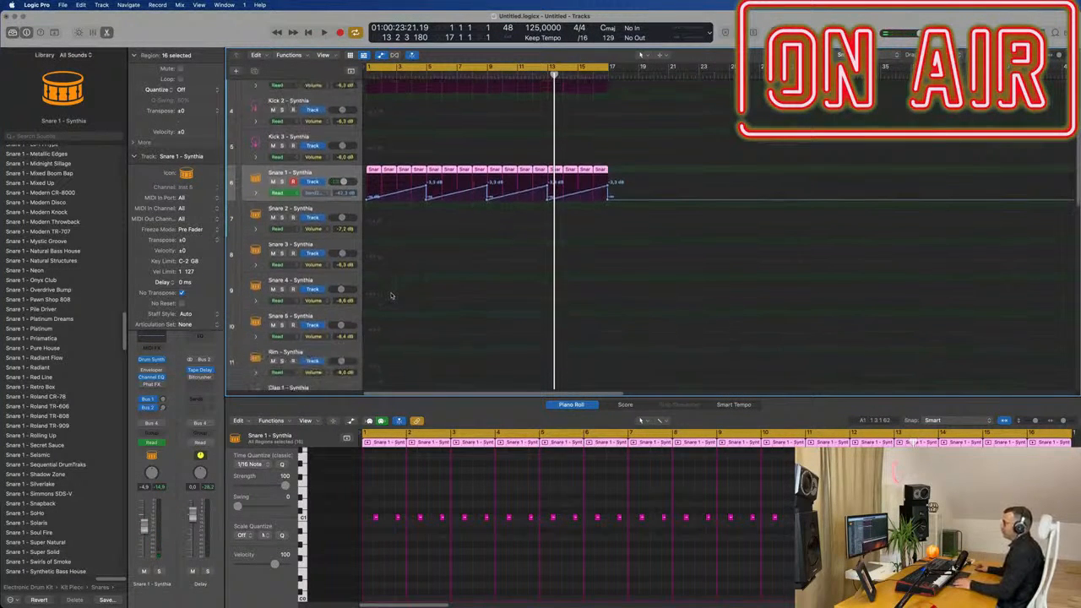
pyautogui.press('a')
pyautogui.scroll(-4, 392, 294)
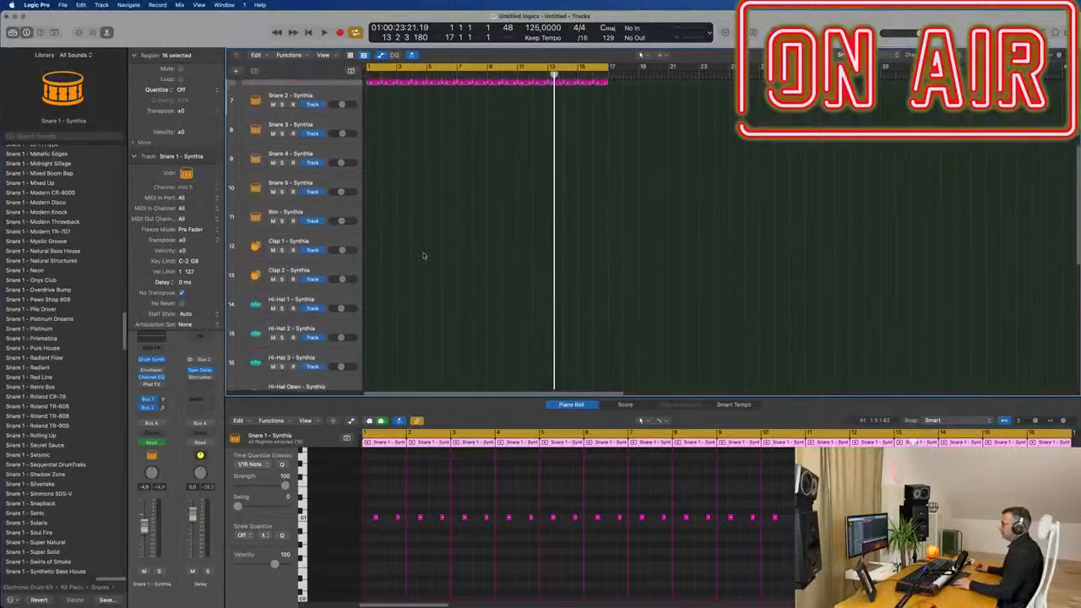
pyautogui.scroll(1, 424, 256)
pyautogui.scroll(4, 423, 254)
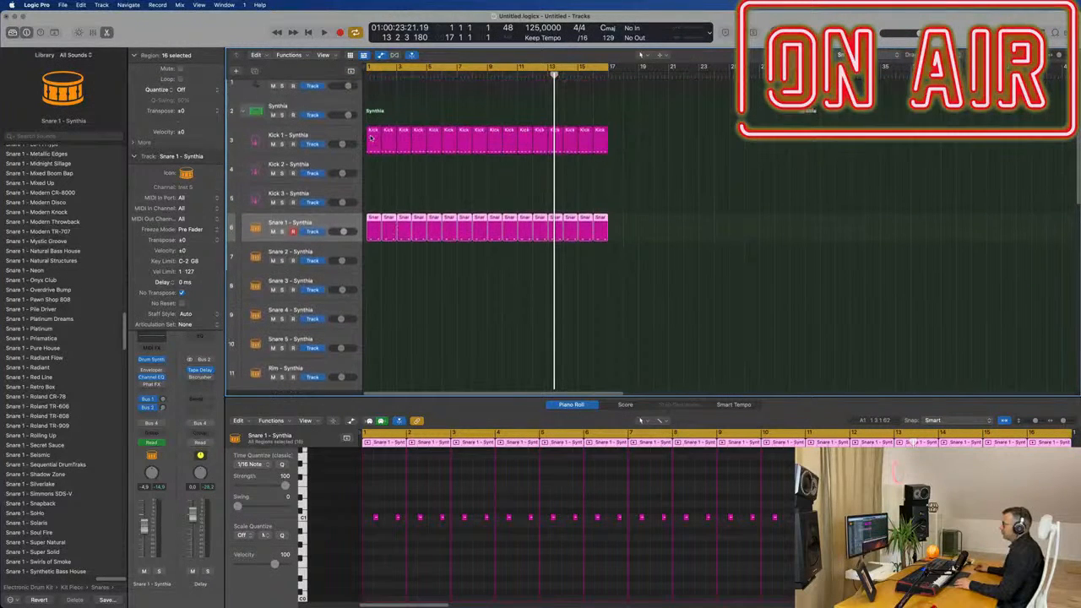
pyautogui.click(374, 133)
pyautogui.moveTo(374, 133); pyautogui.dragTo(389, 277)
pyautogui.scroll(-5, 411, 316)
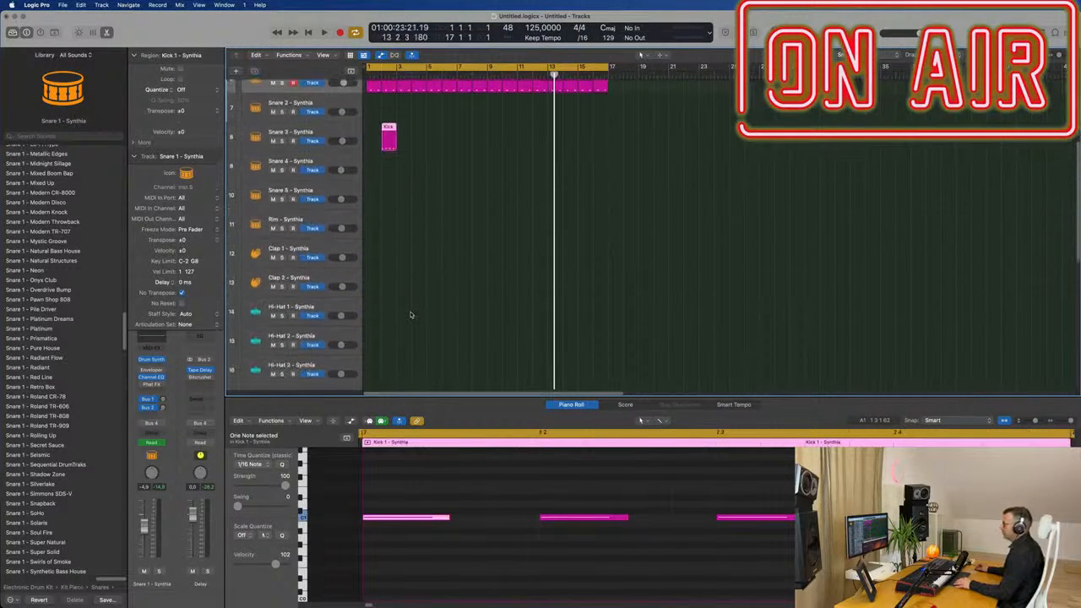
pyautogui.moveTo(384, 137); pyautogui.dragTo(370, 312)
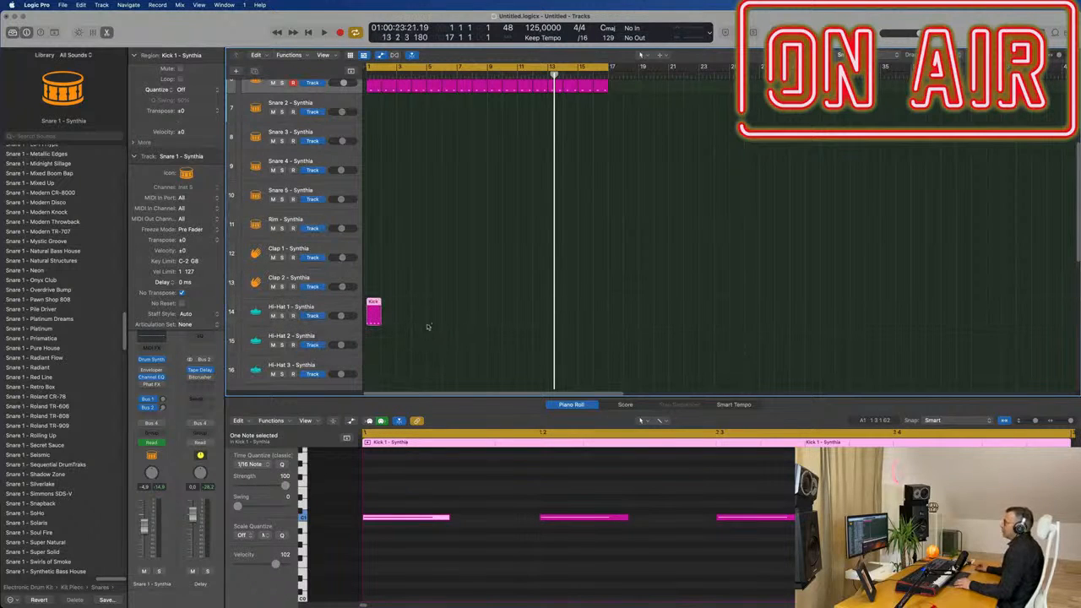
# Step: Shorten the four notes of the copied hi-hat region, shift them half a beat later onto the off-beats, and audition them
pyautogui.scroll(-2, 449, 525)
pyautogui.moveTo(412, 491); pyautogui.dragTo(843, 572)
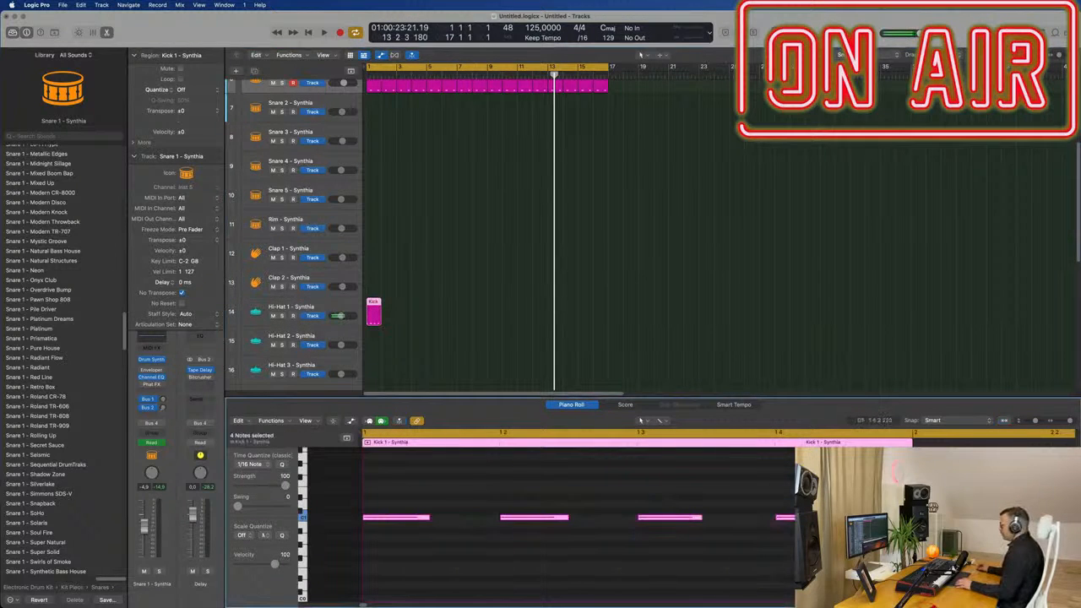
pyautogui.moveTo(828, 517); pyautogui.dragTo(802, 517)
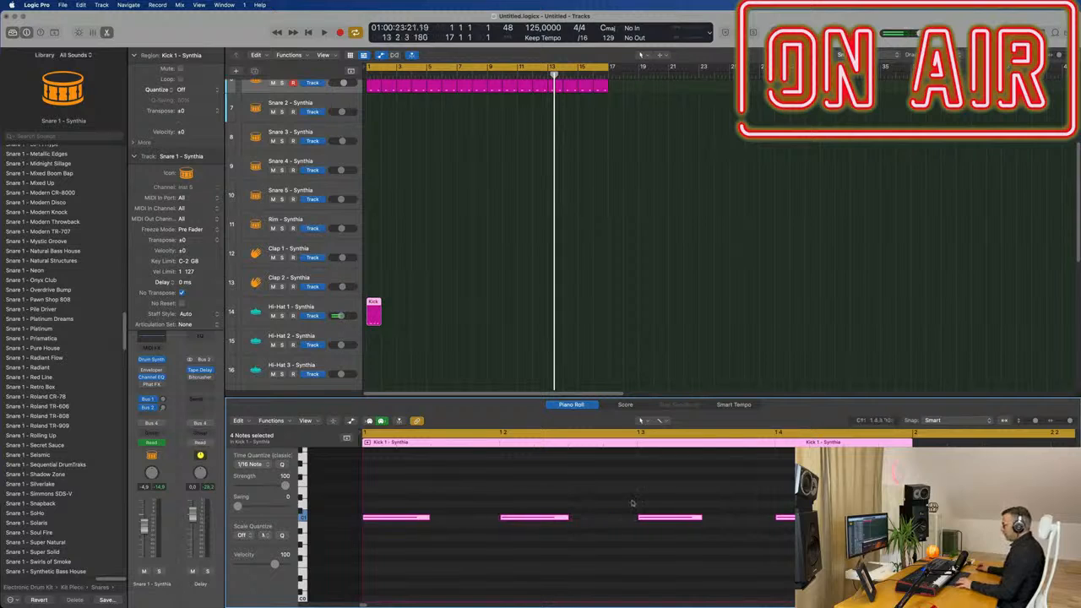
pyautogui.moveTo(428, 517)
pyautogui.mouseDown()
pyautogui.moveTo(394, 520)
pyautogui.moveTo(448, 524)
pyautogui.mouseUp()
pyautogui.press('space')
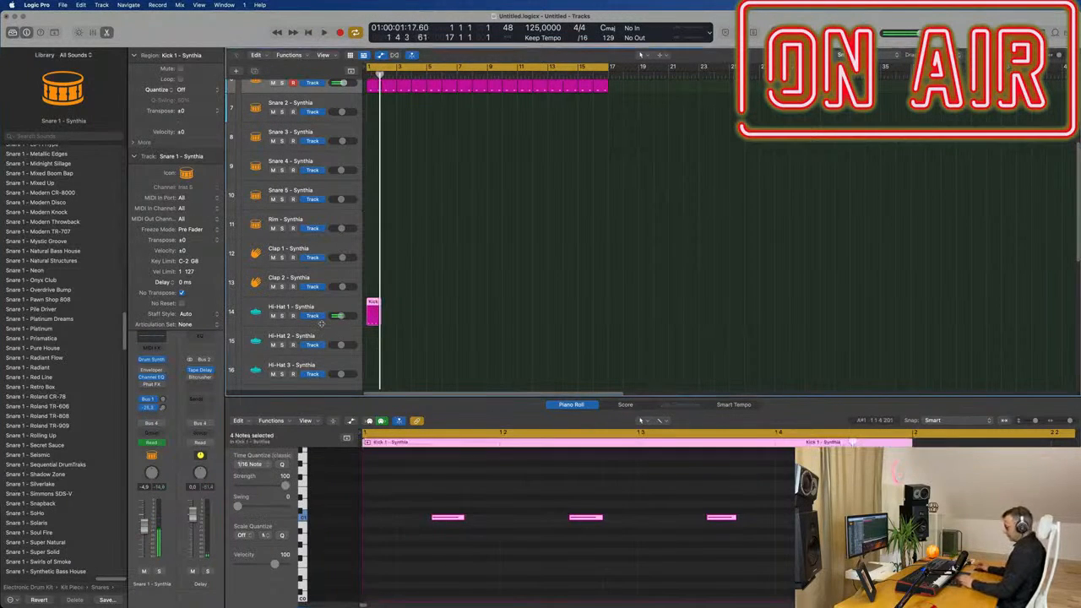
# Step: Repeat the Hi-Hat 1 region up to bar 17, name all regions by their tracks, and play the beat
pyautogui.press('super+r')
pyautogui.press('super+r')
pyautogui.press('super+r')
pyautogui.press('super+r')
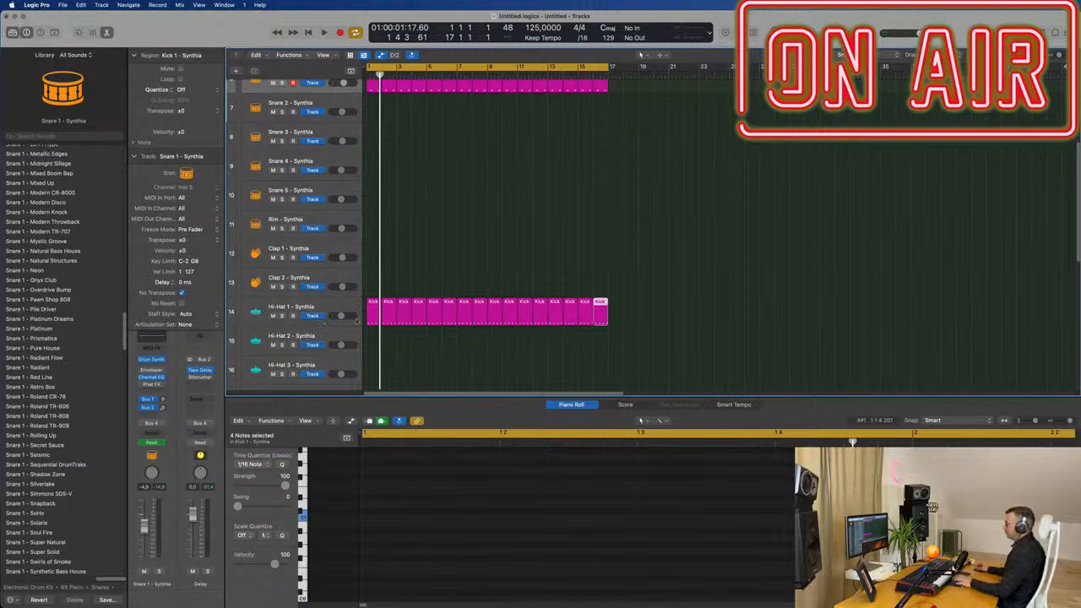
pyautogui.press('super+a')
pyautogui.rightClick(437, 308)
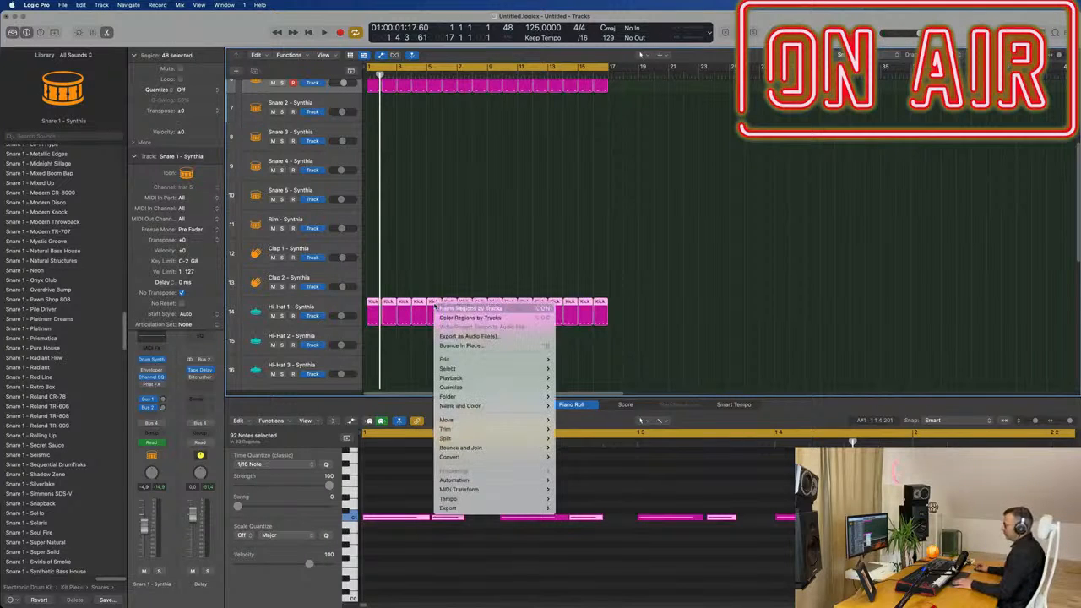
pyautogui.click(450, 308)
pyautogui.press('space')
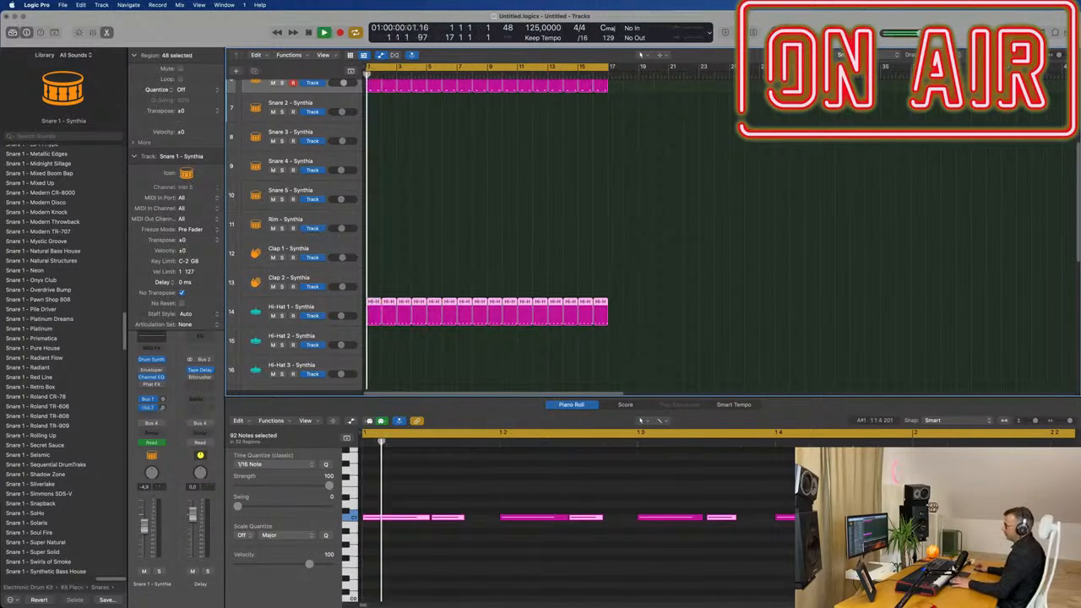
# Step: Adjust Hi-Hat 1's Bus 2 delay send and shape its Drum Synth with Dirt at minimum, Decay 22.9% and Character 72.4%
pyautogui.click(340, 306)
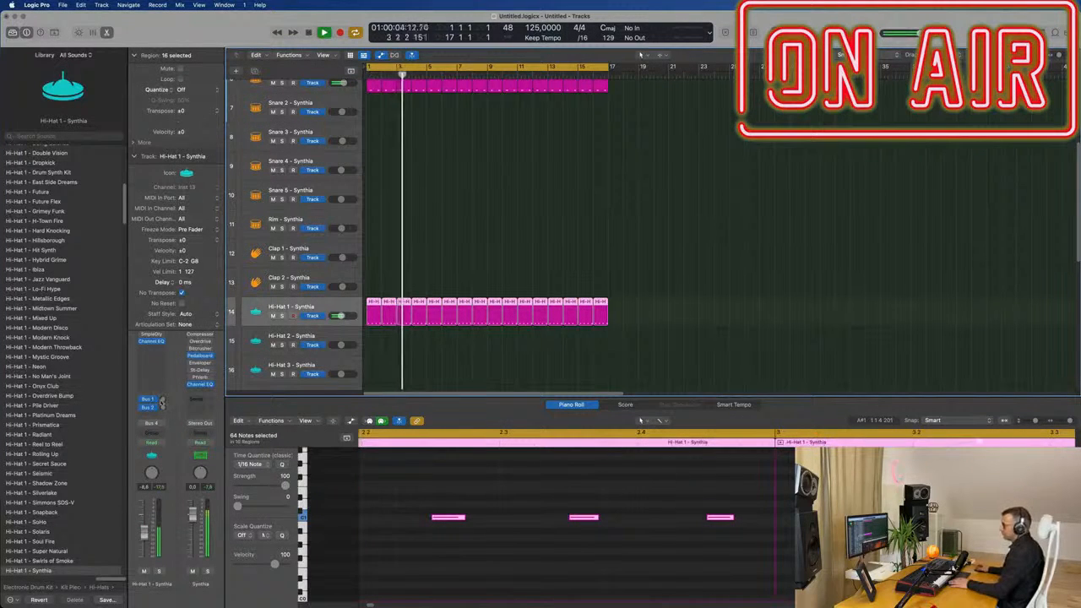
pyautogui.click(161, 402)
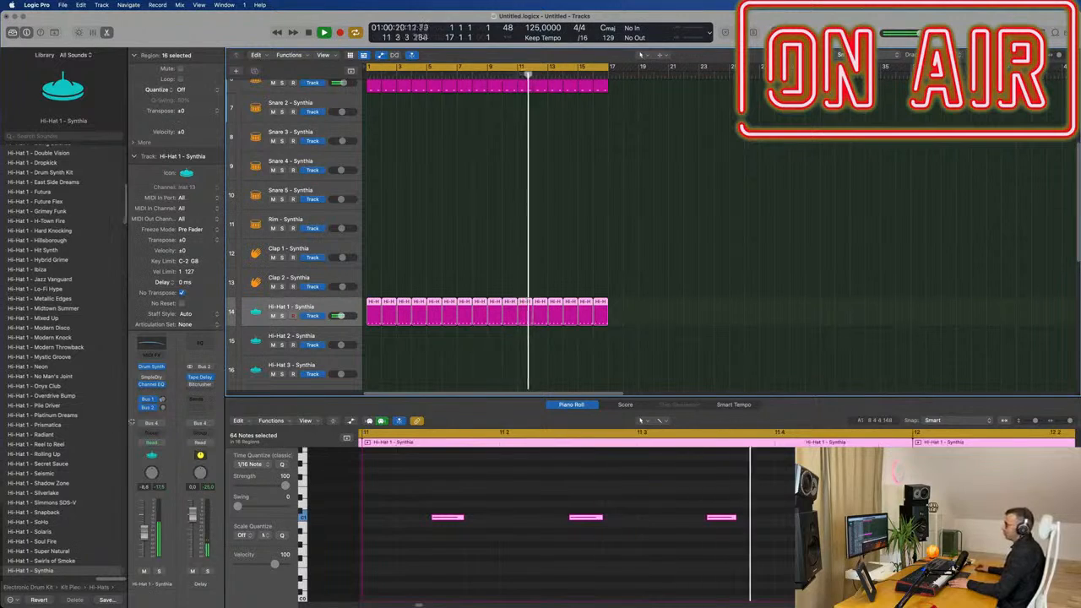
pyautogui.click(151, 367)
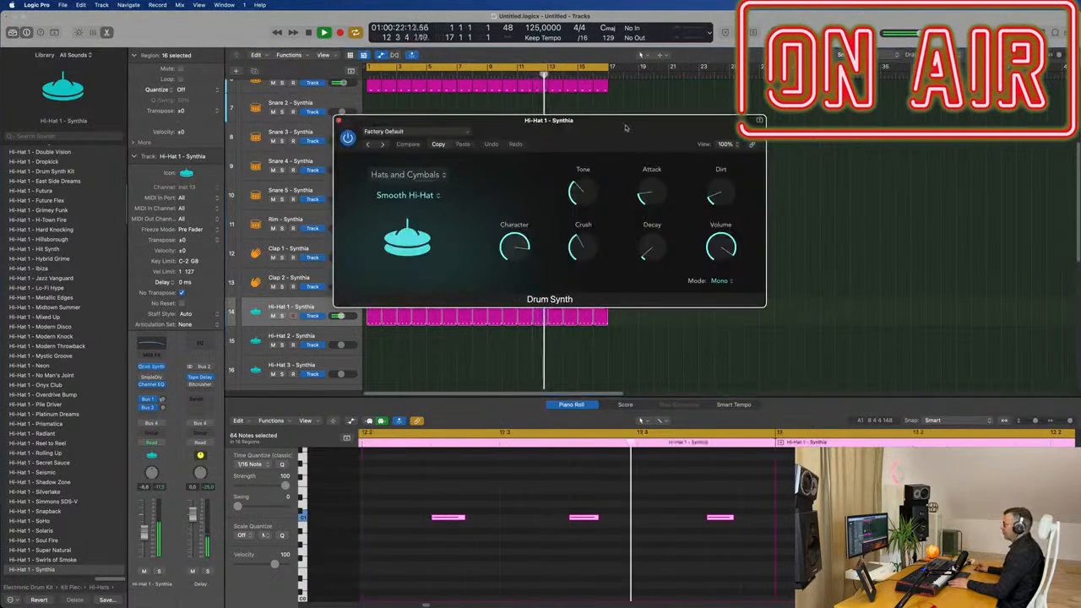
pyautogui.moveTo(692, 256); pyautogui.dragTo(718, 263)
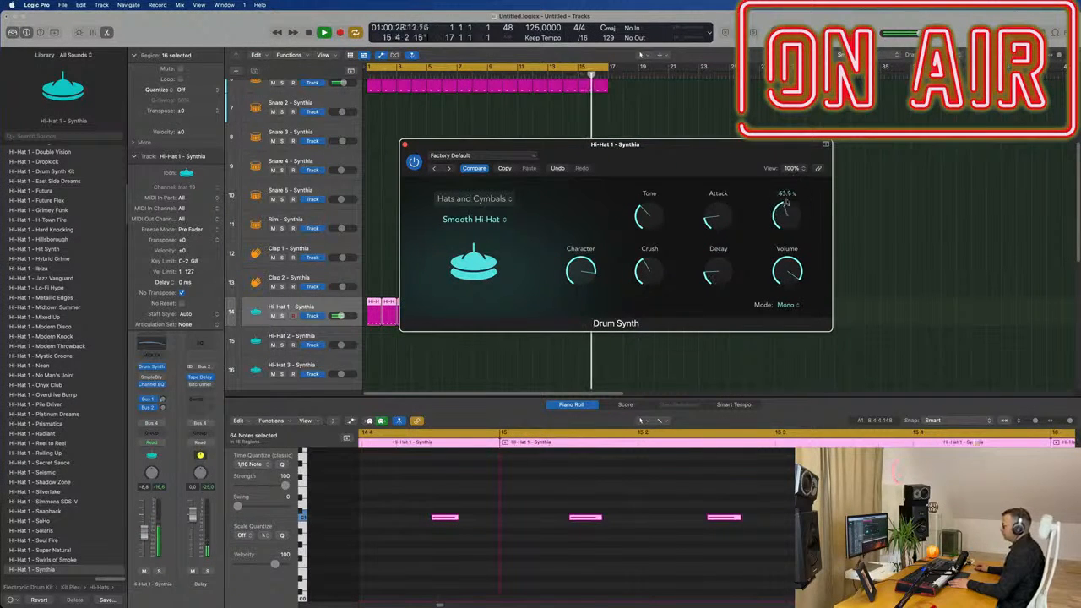
pyautogui.moveTo(786, 200); pyautogui.dragTo(784, 263)
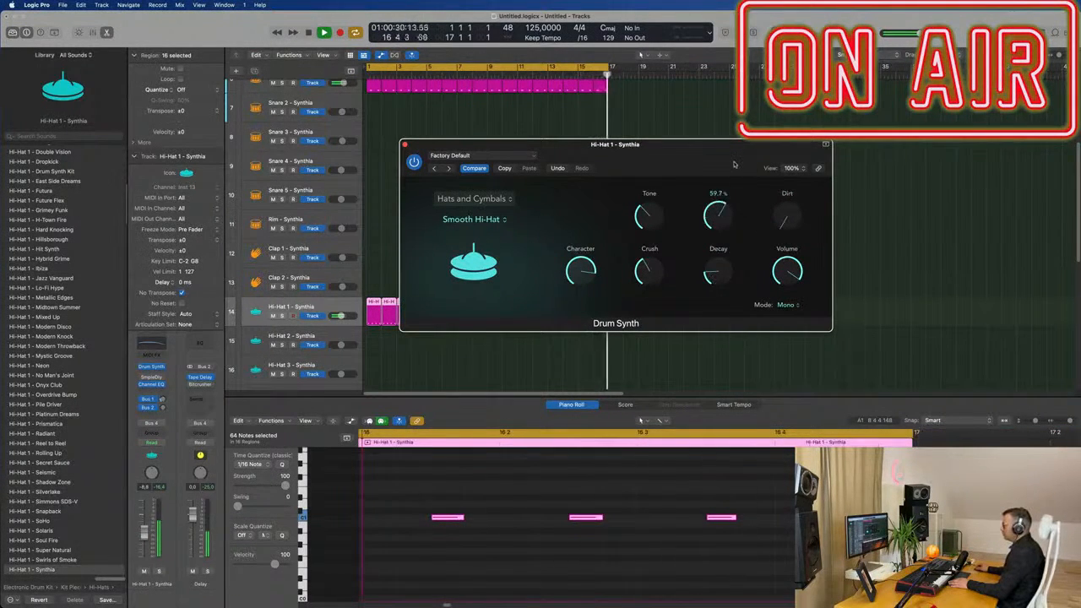
pyautogui.moveTo(735, 165); pyautogui.dragTo(715, 208)
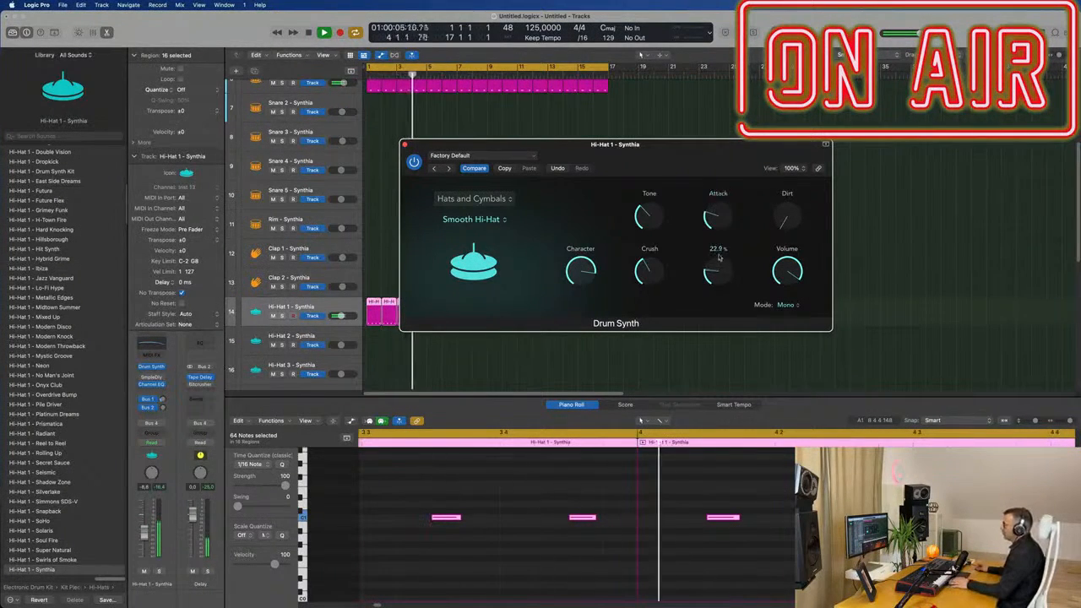
pyautogui.moveTo(719, 256); pyautogui.dragTo(655, 261)
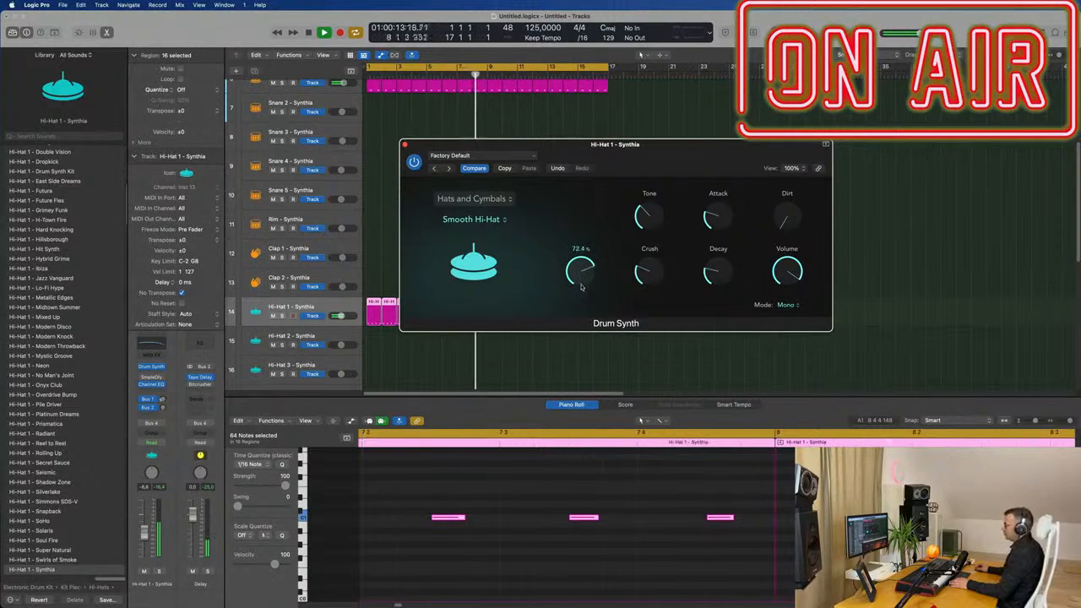
pyautogui.moveTo(609, 148); pyautogui.dragTo(651, 146)
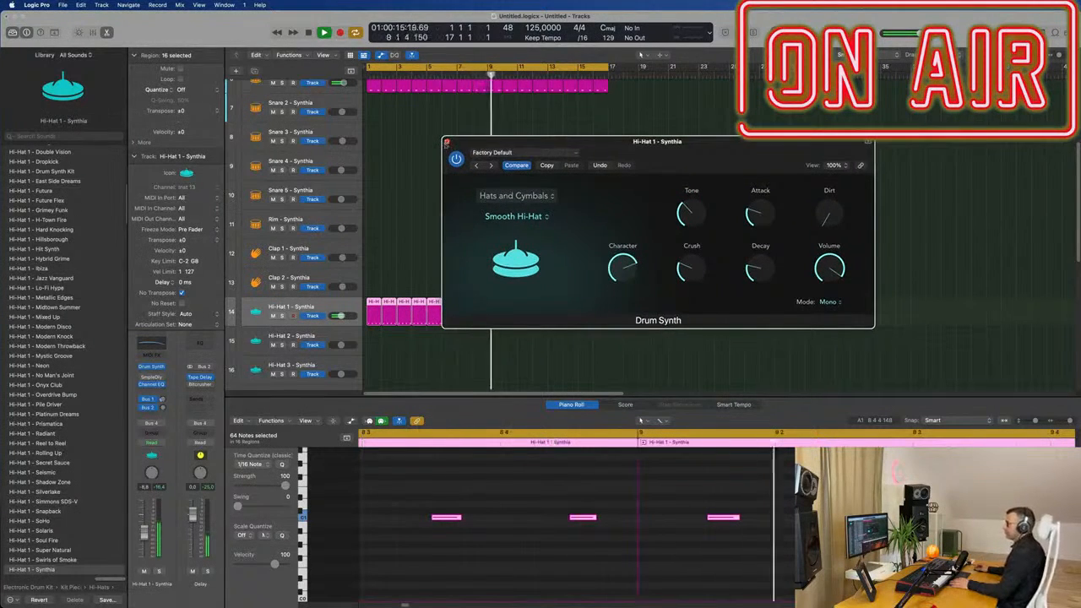
pyautogui.click(447, 143)
# Step: Check the Snare 1 and Hi-Hat 1 channel levels in turn while the beat plays
pyautogui.hscroll(-2, 432, 182)
pyautogui.scroll(-5, 434, 183)
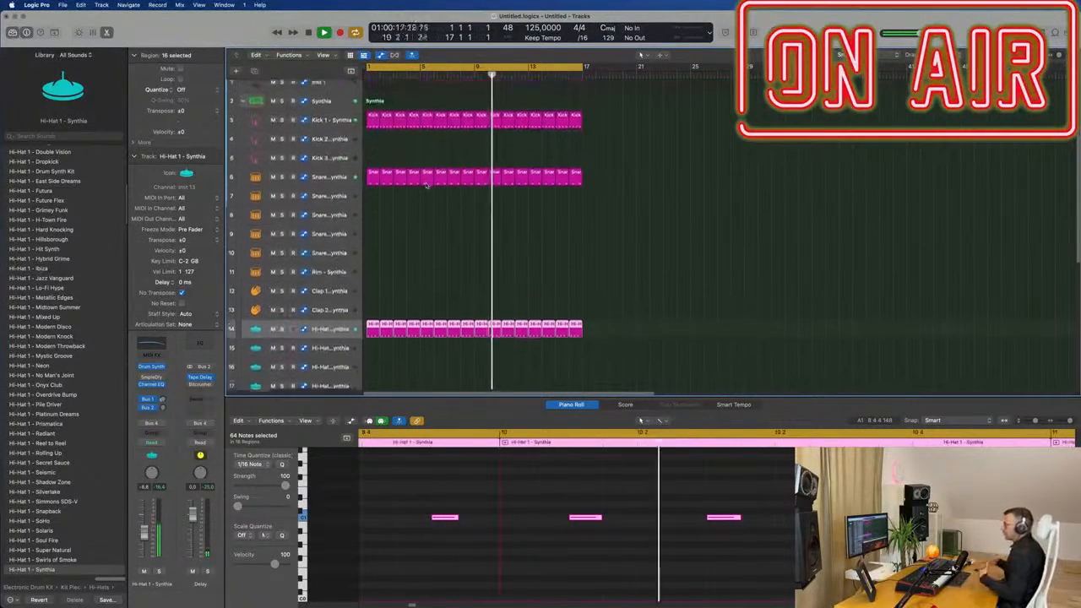
pyautogui.scroll(1, 428, 186)
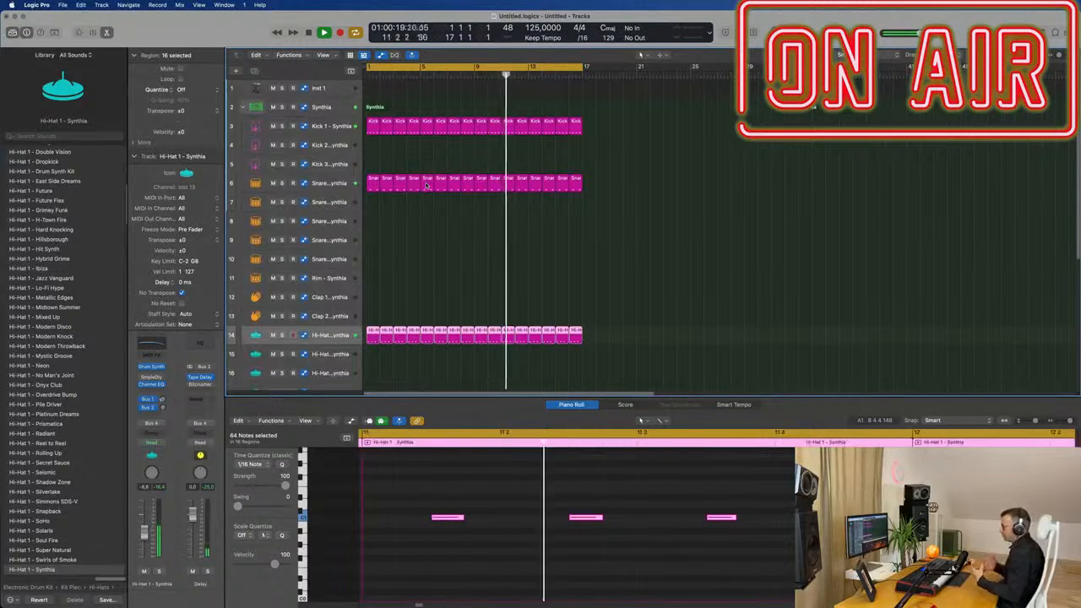
pyautogui.click(342, 183)
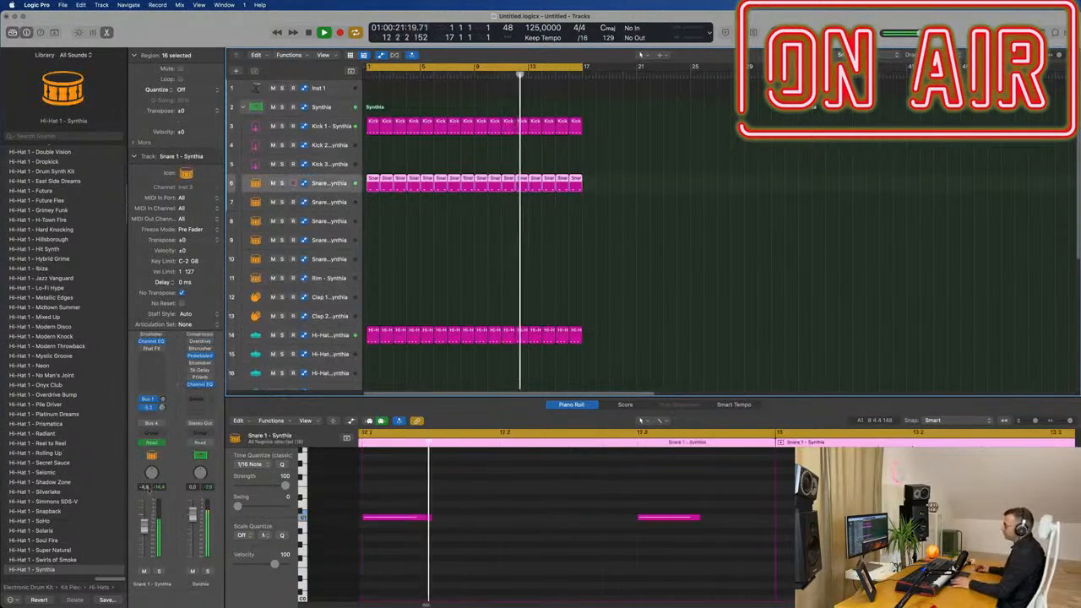
pyautogui.scroll(-3, 436, 316)
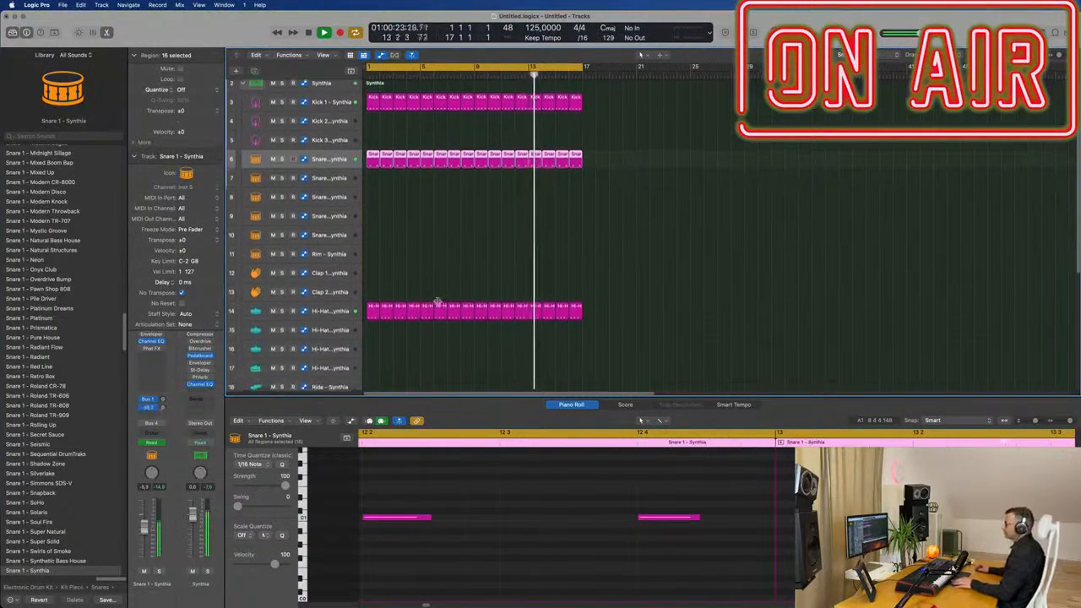
pyautogui.click(320, 288)
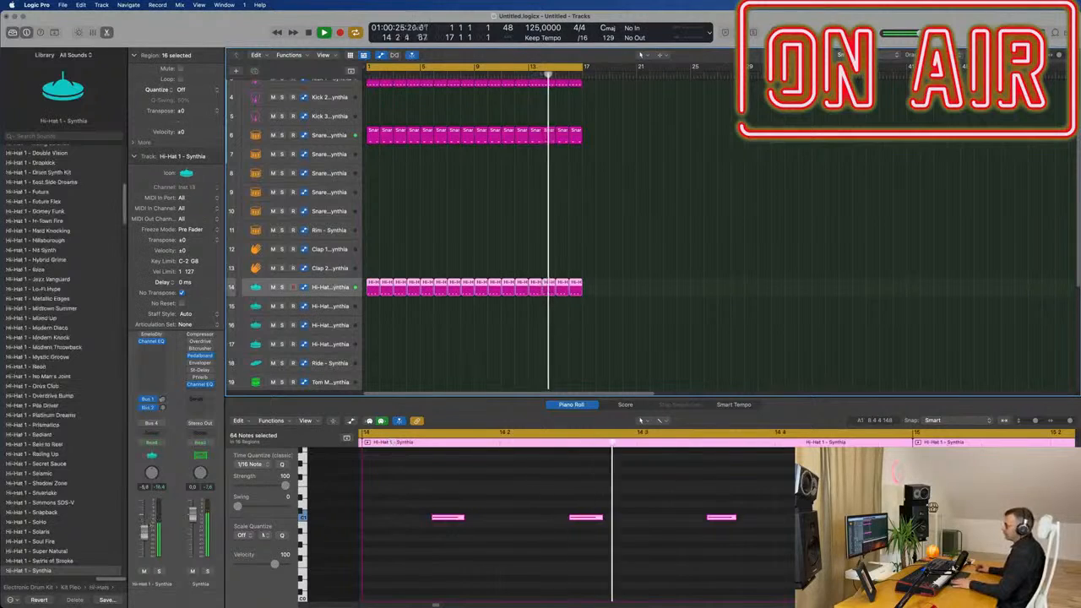
# Step: Copy the first Hi-Hat 1 region to the Shaker track at bar 1
pyautogui.scroll(-5, 397, 304)
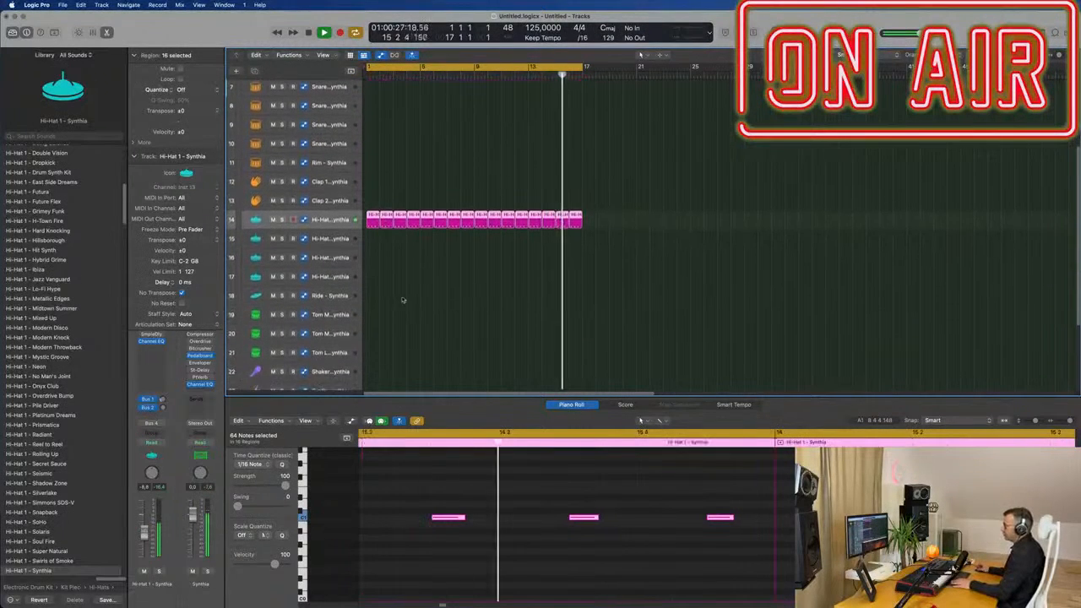
pyautogui.scroll(-1, 418, 302)
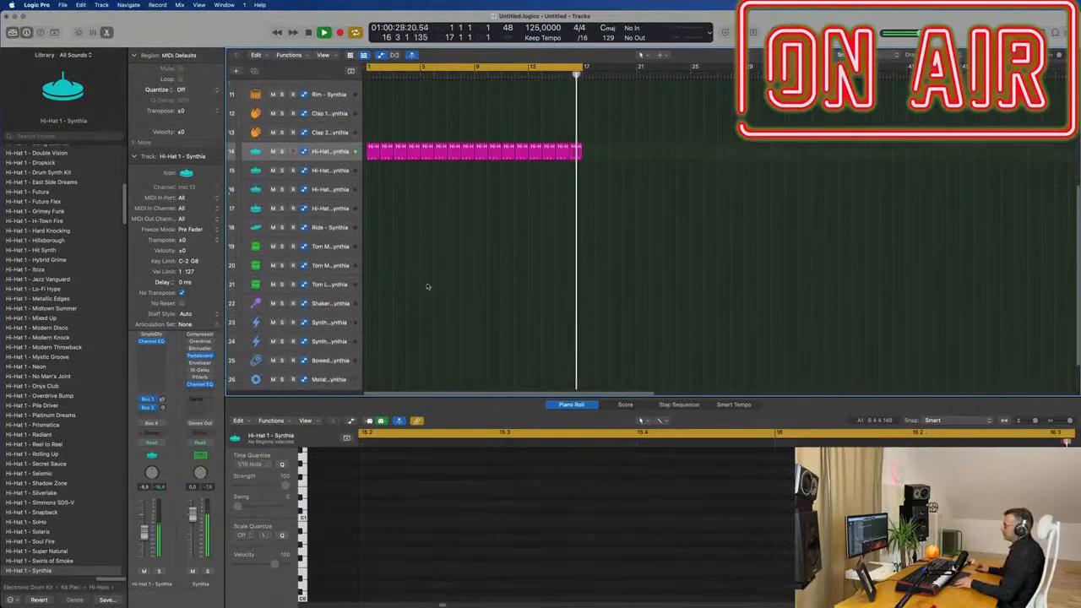
pyautogui.moveTo(373, 139); pyautogui.dragTo(373, 293)
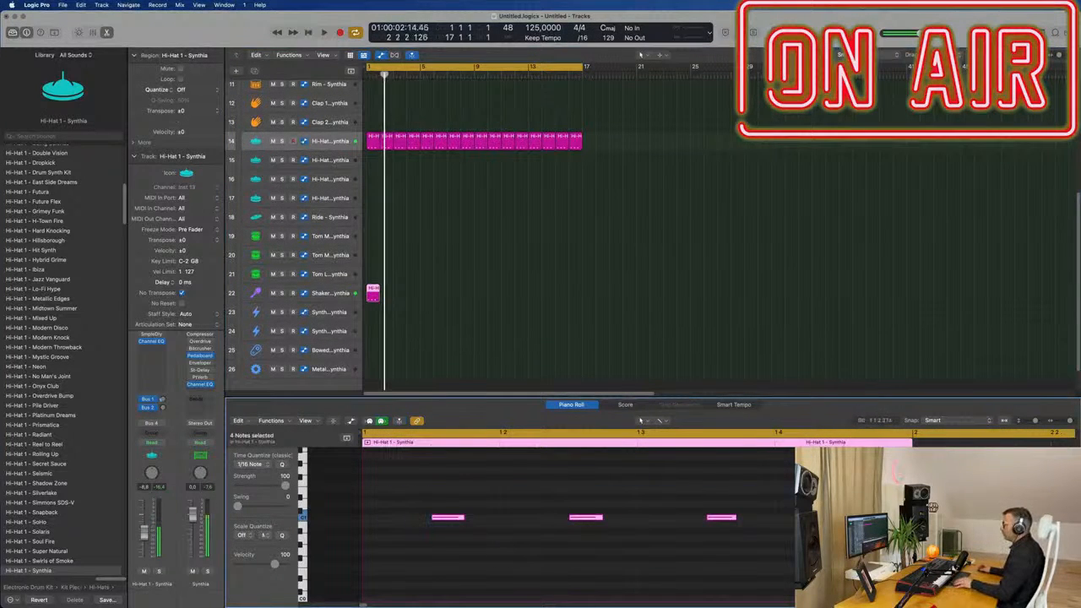
# Step: Duplicate the shaker region's notes onto the first, second and fourth sixteenths of every beat, and audition the Shaker track
pyautogui.moveTo(441, 520); pyautogui.dragTo(376, 521)
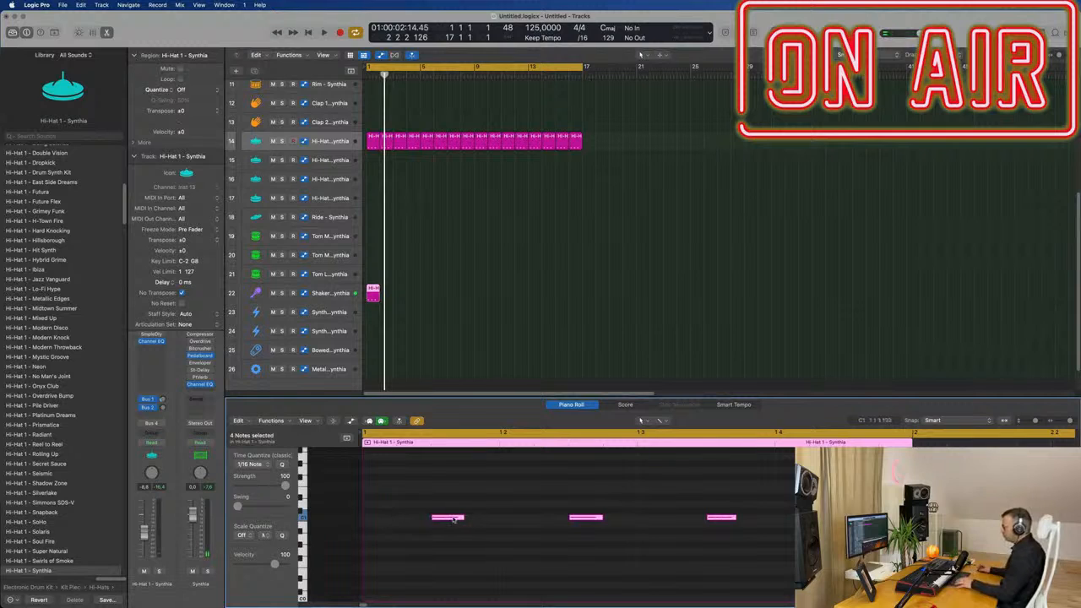
pyautogui.moveTo(454, 519); pyautogui.dragTo(490, 526)
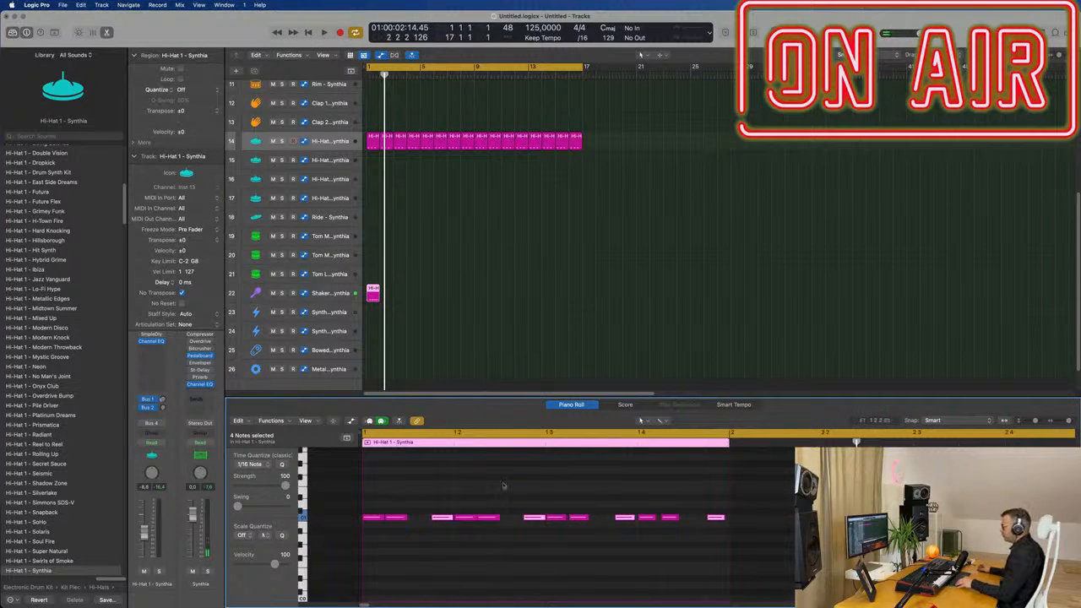
pyautogui.click(345, 291)
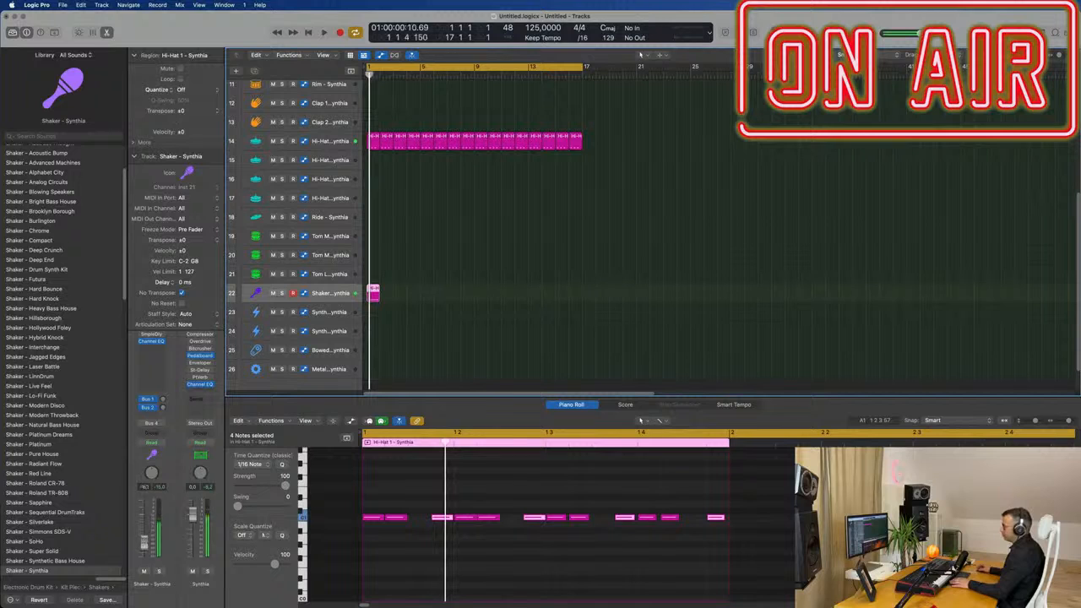
pyautogui.click(394, 553)
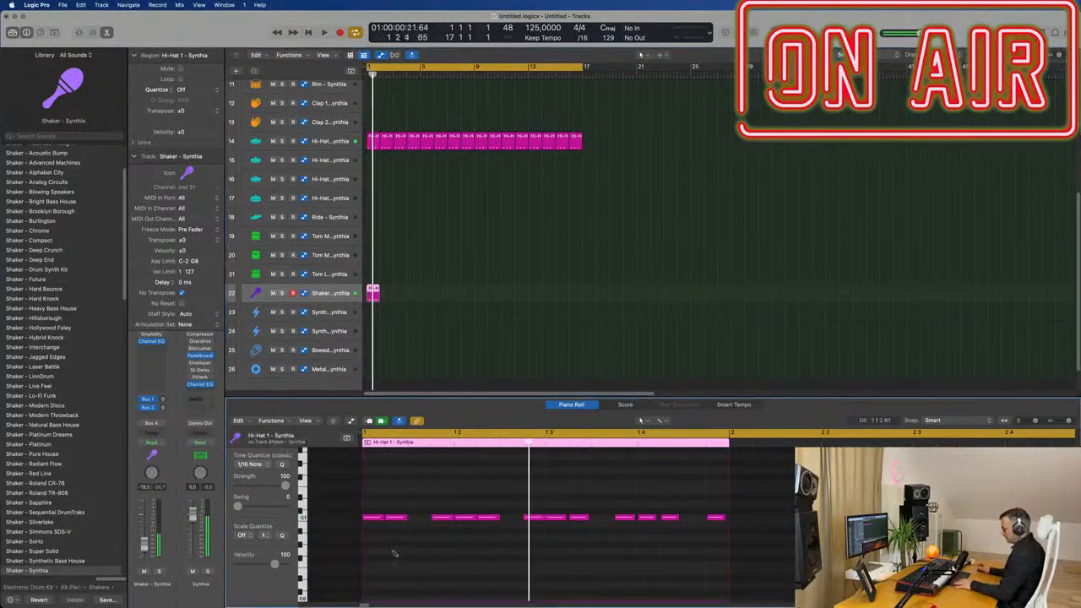
# Step: Transpose all notes in the shaker region up an octave and audition them with the beat
pyautogui.press('super+a')
pyautogui.hotkey('alt', 'shift', 'Up')
pyautogui.press('space')
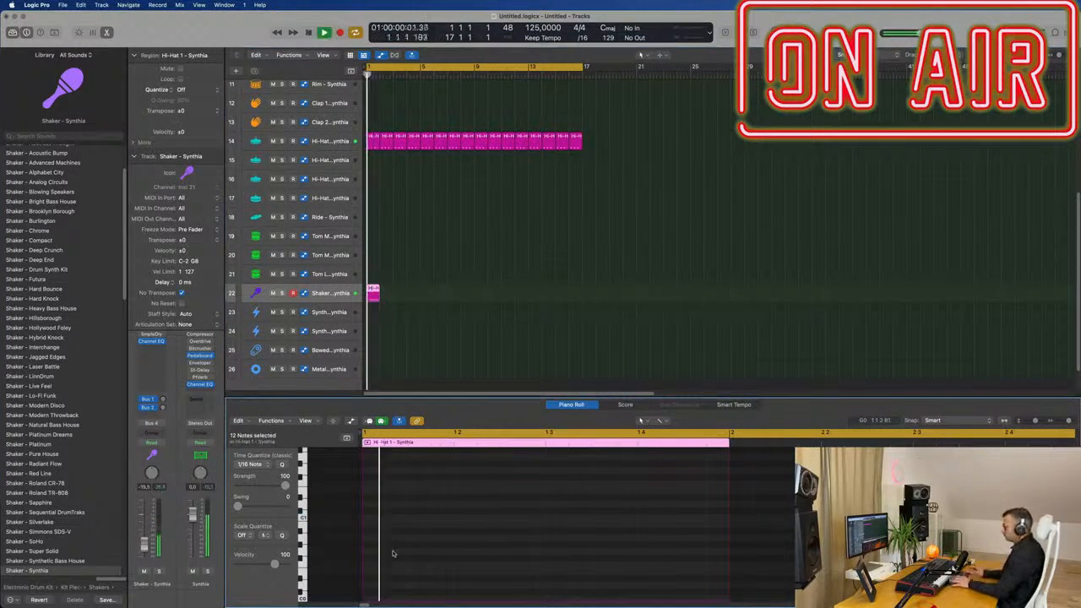
pyautogui.scroll(-1, 414, 292)
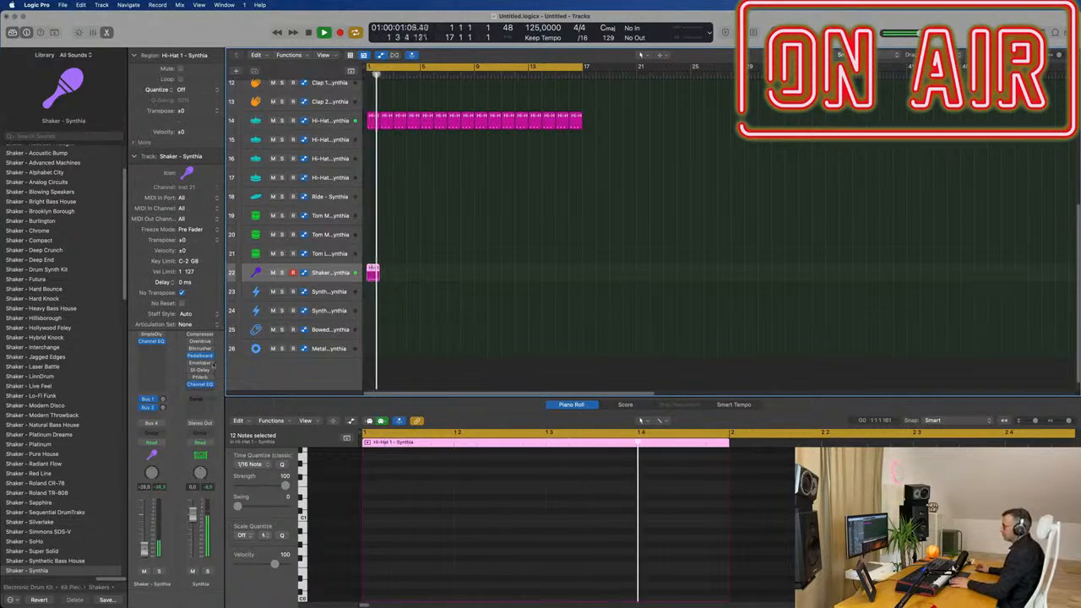
# Step: Enable and open the Sample Delay on the Shaker channel, and repeat the shaker region through bar 17
pyautogui.click(152, 334)
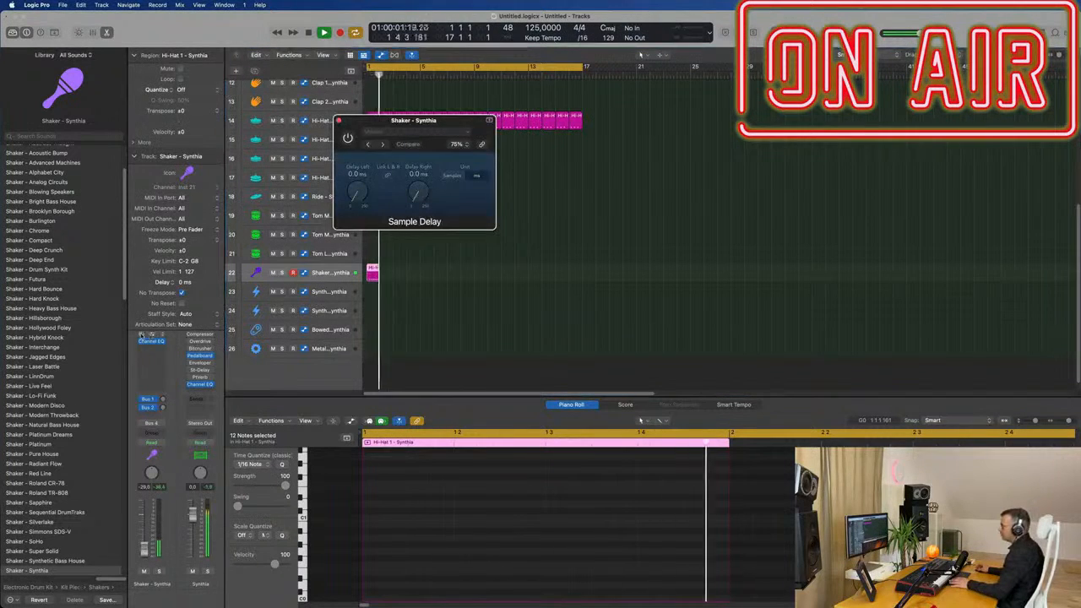
pyautogui.moveTo(403, 117); pyautogui.dragTo(529, 155)
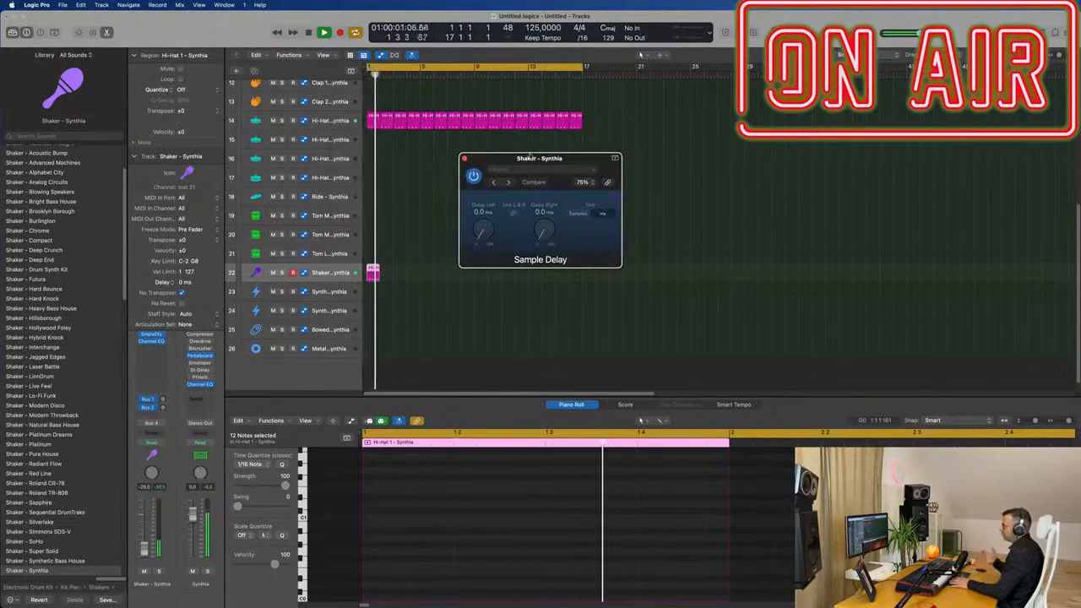
pyautogui.press('space')
pyautogui.moveTo(405, 361); pyautogui.dragTo(372, 265)
pyautogui.press('super+r')
pyautogui.press('super+r')
pyautogui.press('super+r')
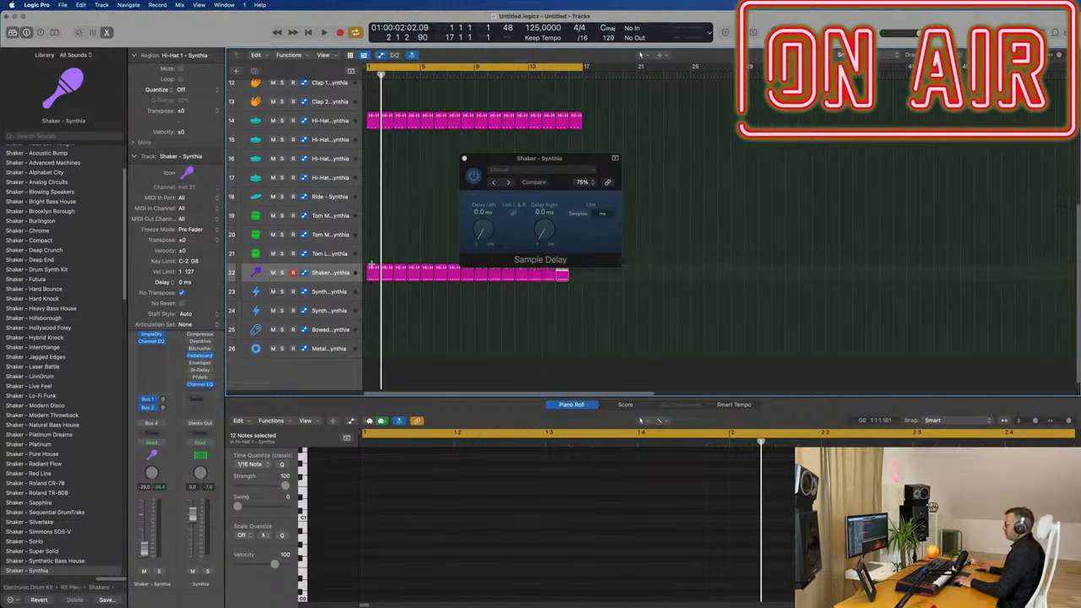
# Step: Set the Shaker's Sample Delay to 3.0 ms left and 6.0 ms right, and lower the channel level to about -37 dB
pyautogui.moveTo(555, 166); pyautogui.dragTo(569, 183)
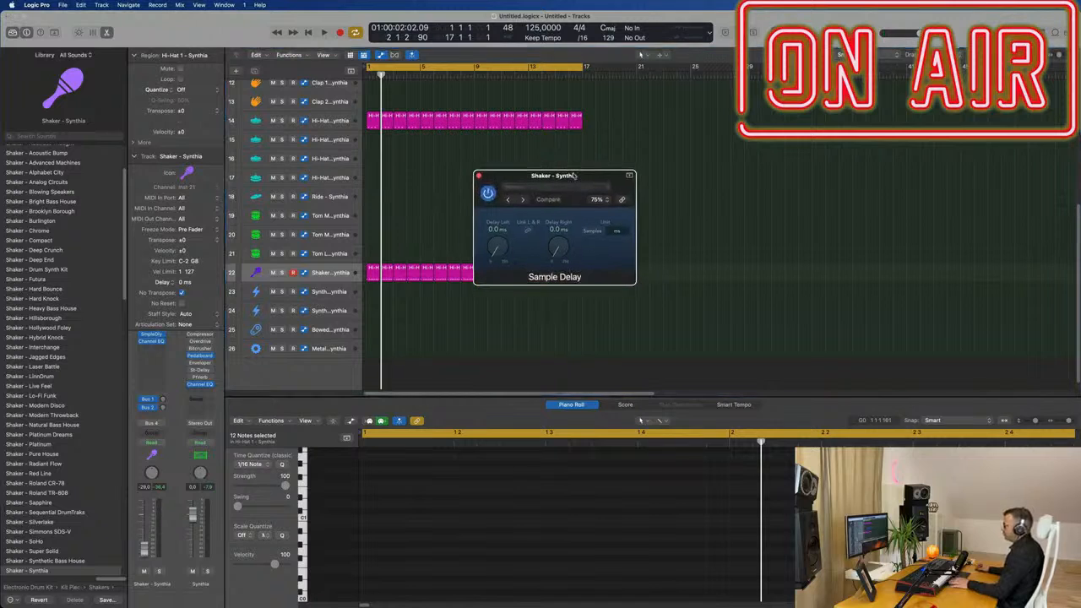
pyautogui.press('space')
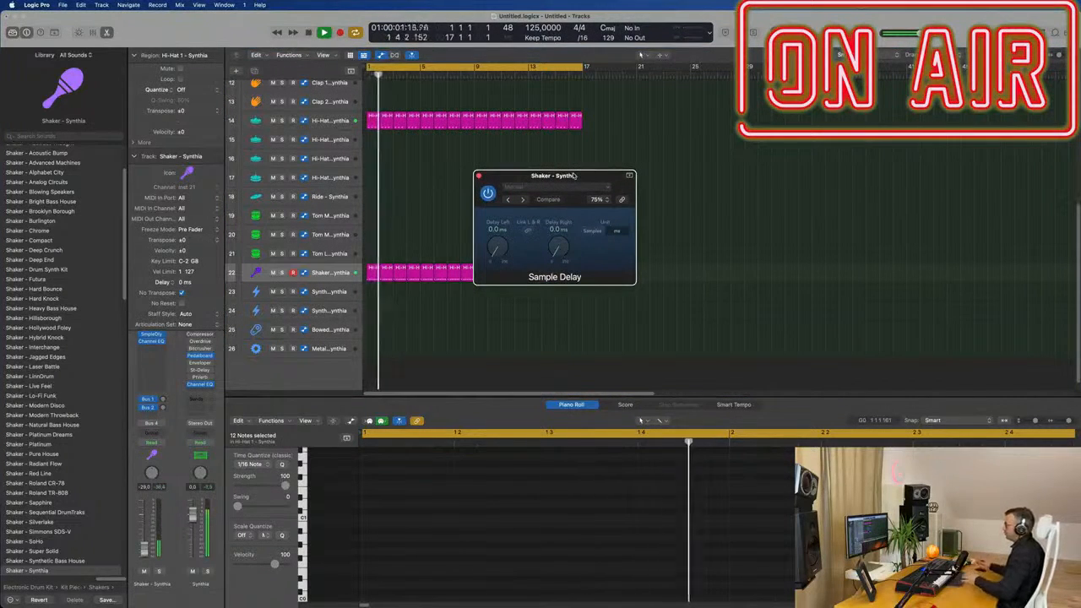
pyautogui.moveTo(508, 253); pyautogui.dragTo(556, 248)
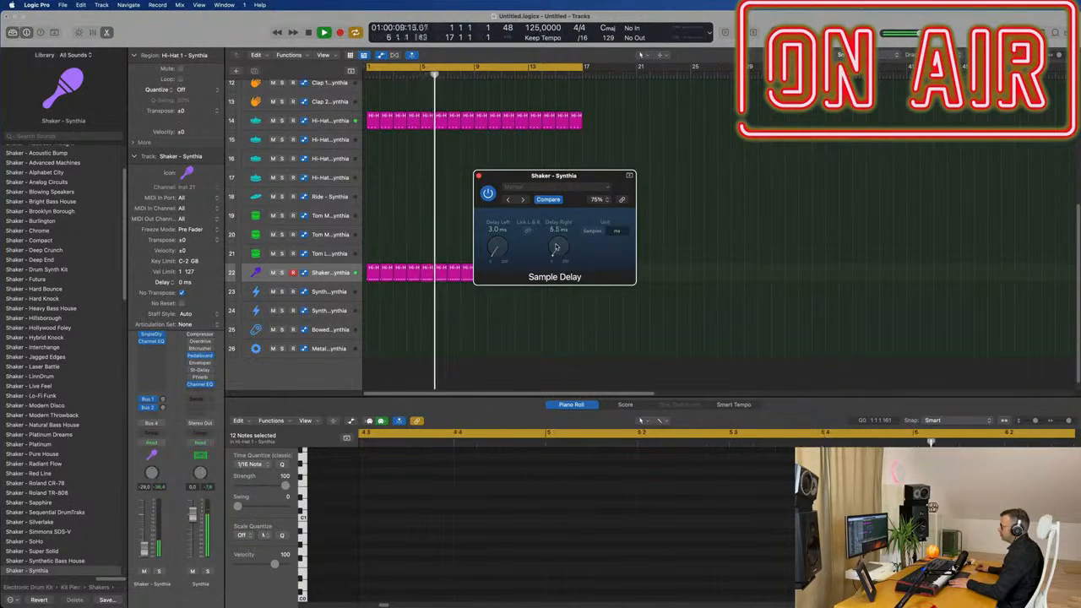
pyautogui.doubleClick(557, 229)
pyautogui.write('6')
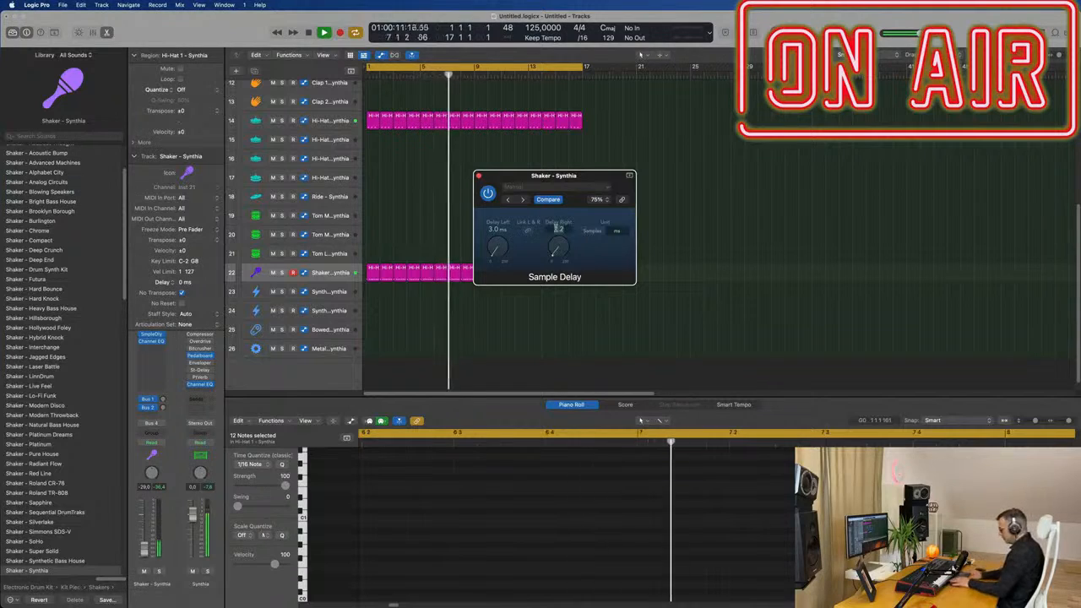
pyautogui.write('.0')
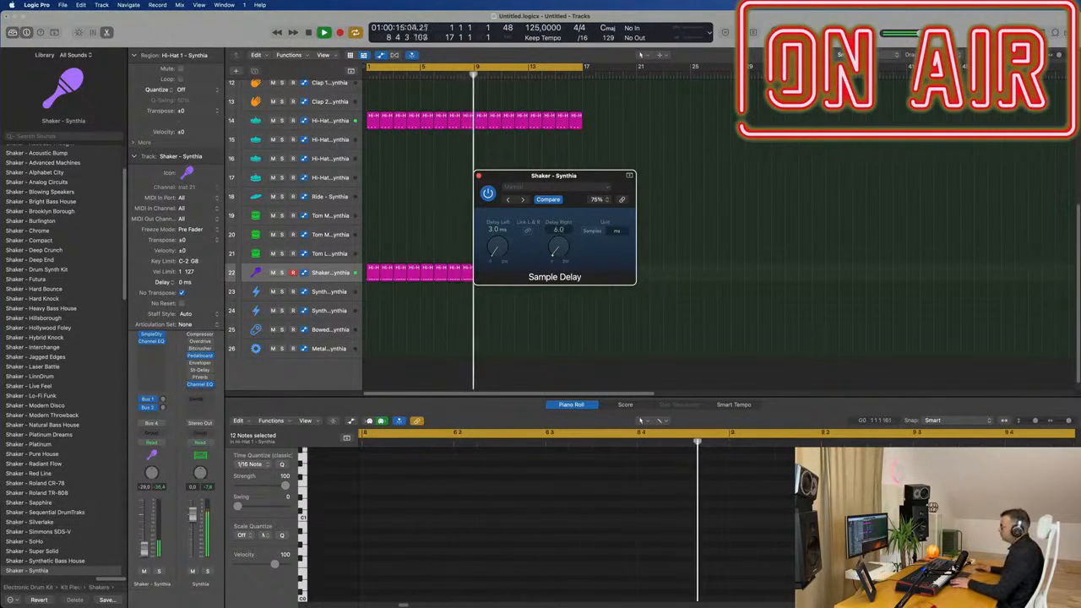
pyautogui.press('Return')
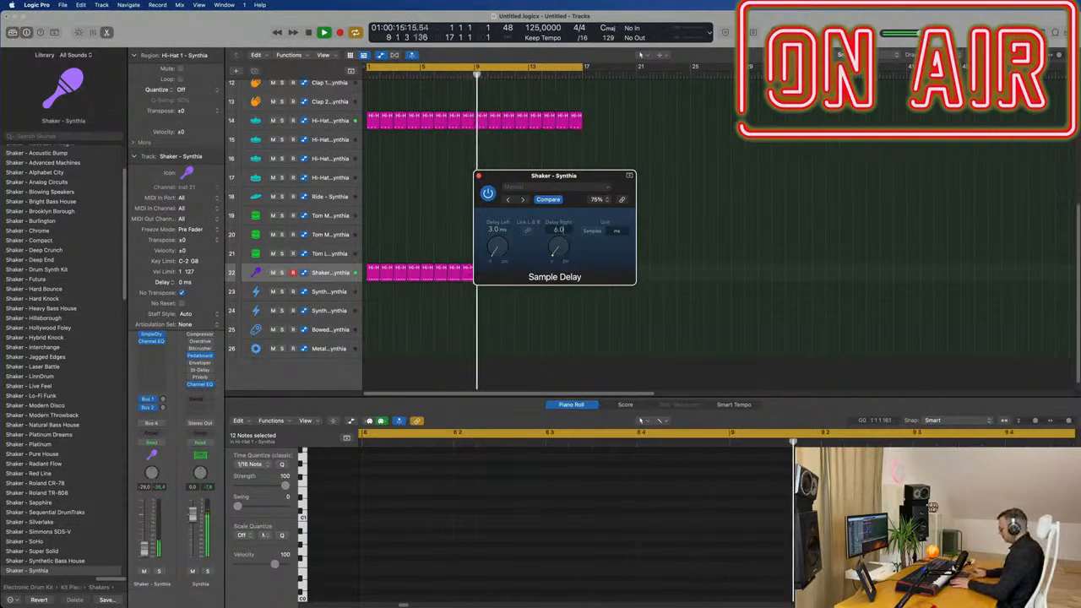
pyautogui.moveTo(590, 177); pyautogui.dragTo(593, 173)
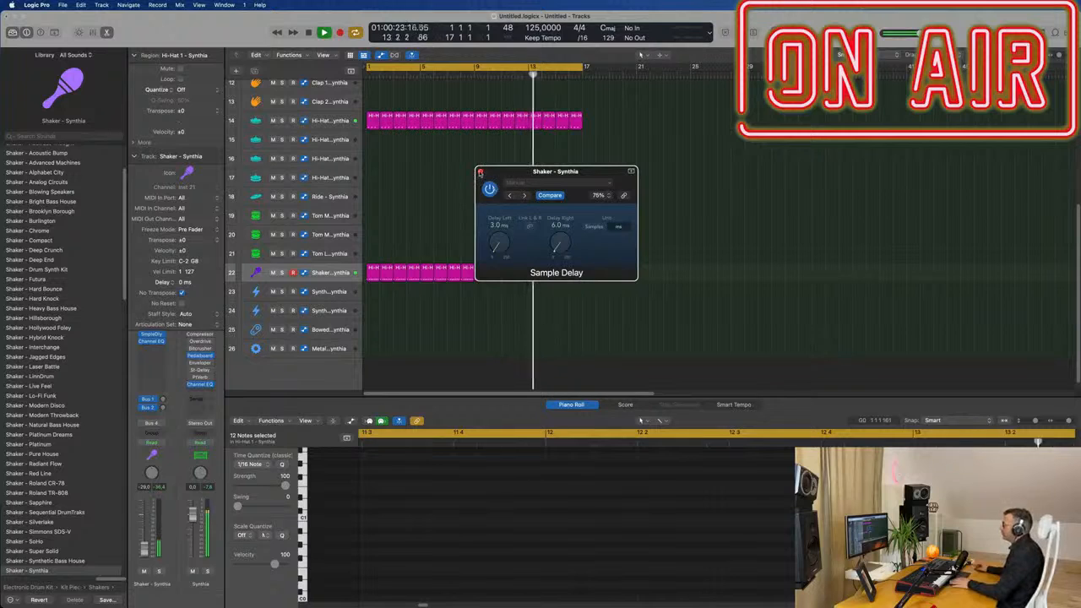
pyautogui.click(481, 172)
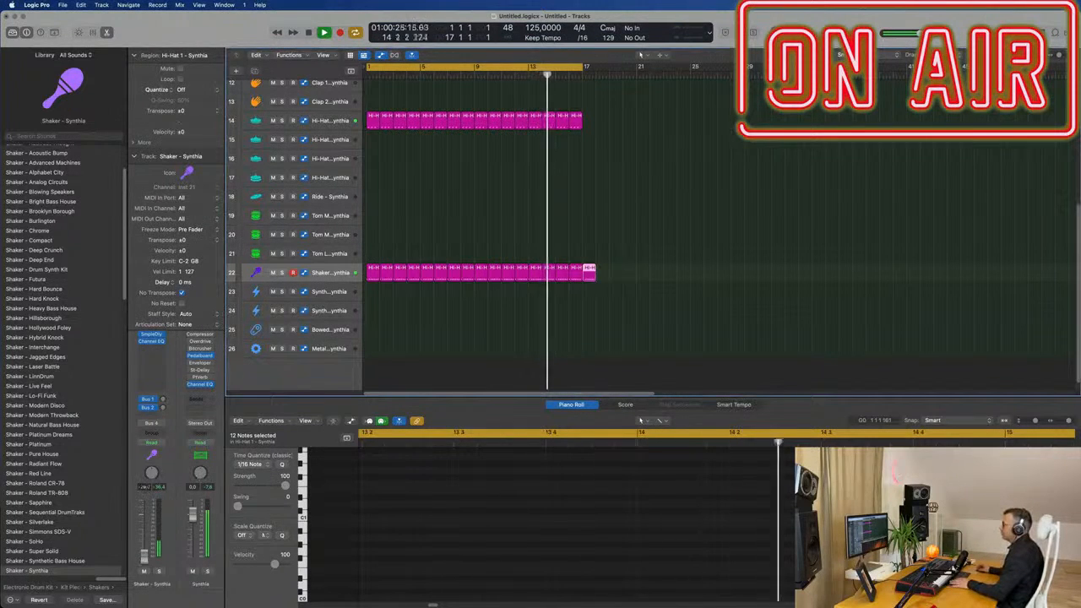
pyautogui.moveTo(144, 546); pyautogui.dragTo(144, 550)
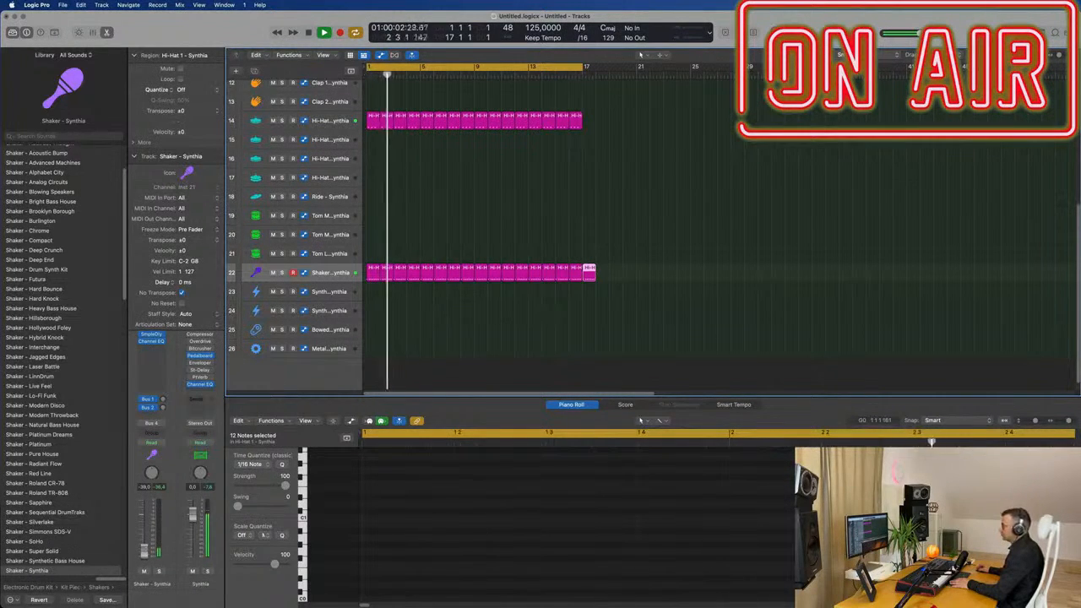
# Step: Load Alchemy on the Inst 1 track and filter its presets to the Bass category
pyautogui.click(773, 203)
pyautogui.scroll(8, 723, 231)
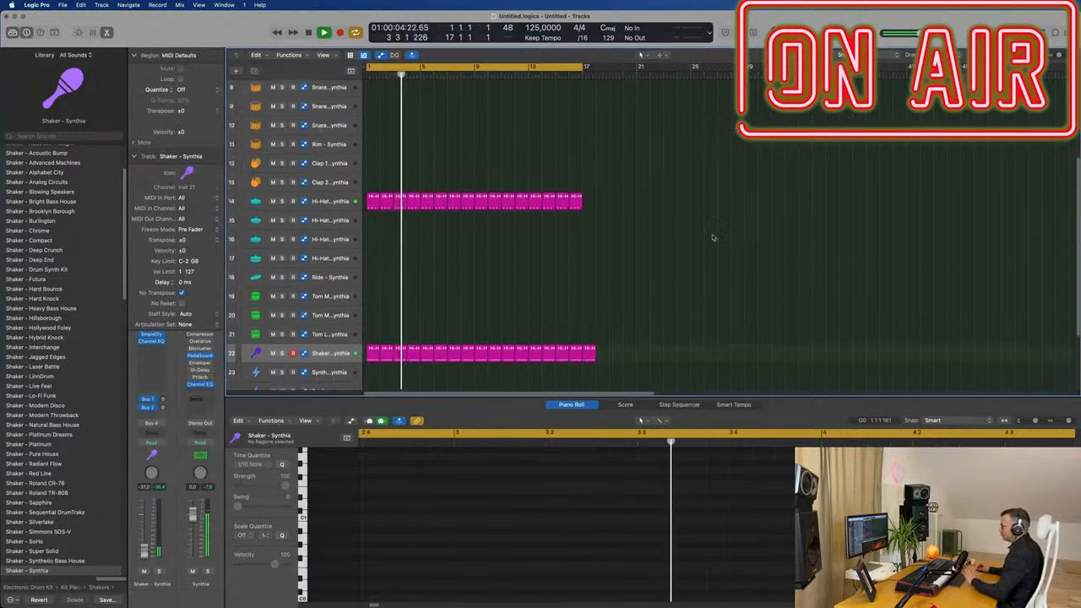
pyautogui.scroll(1, 674, 242)
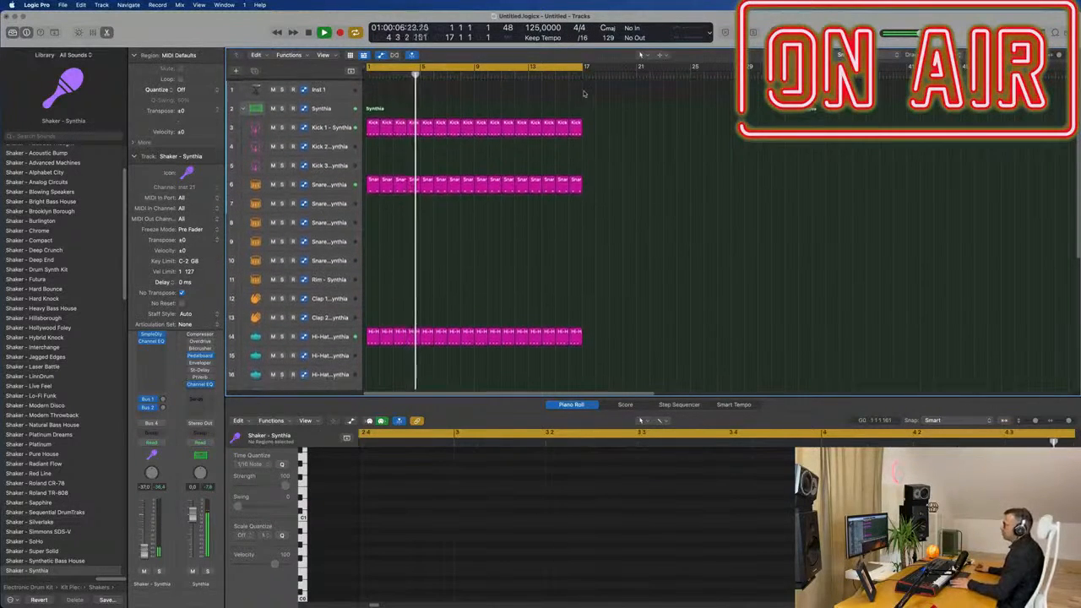
pyautogui.click(321, 87)
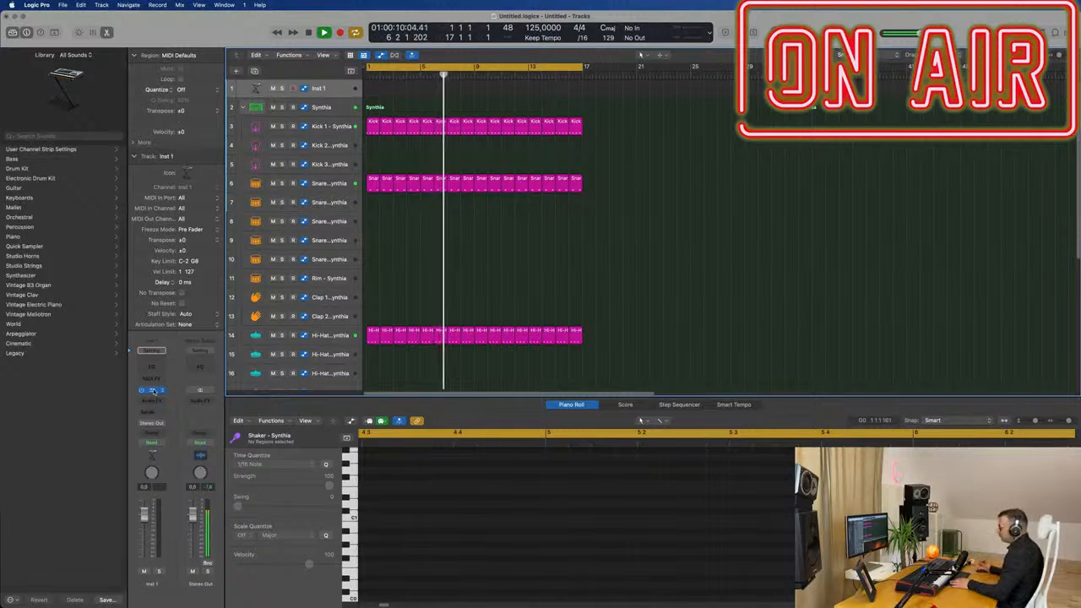
pyautogui.click(153, 391)
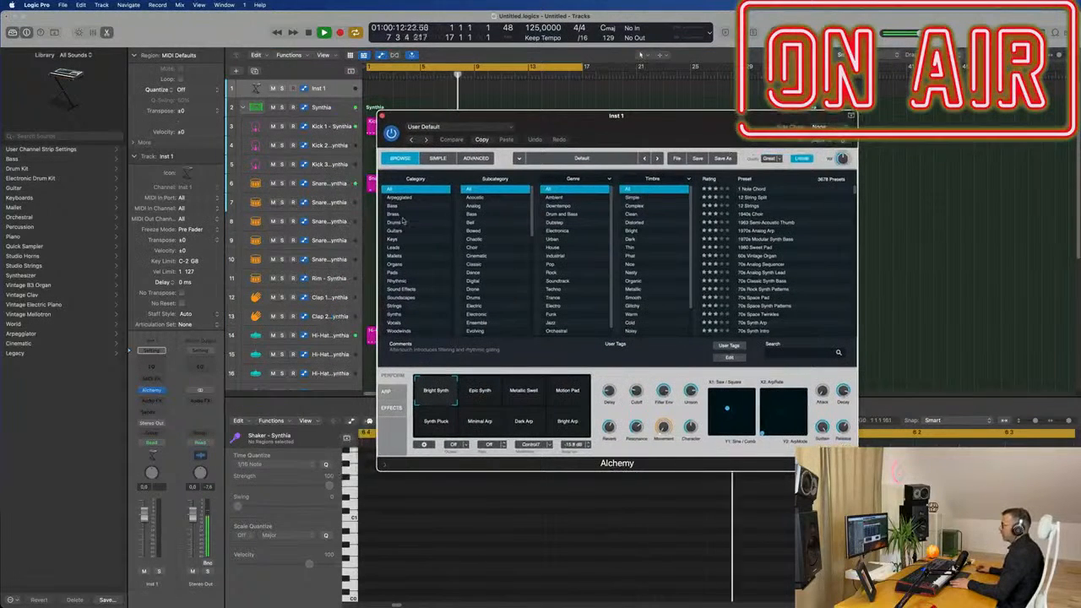
pyautogui.click(392, 207)
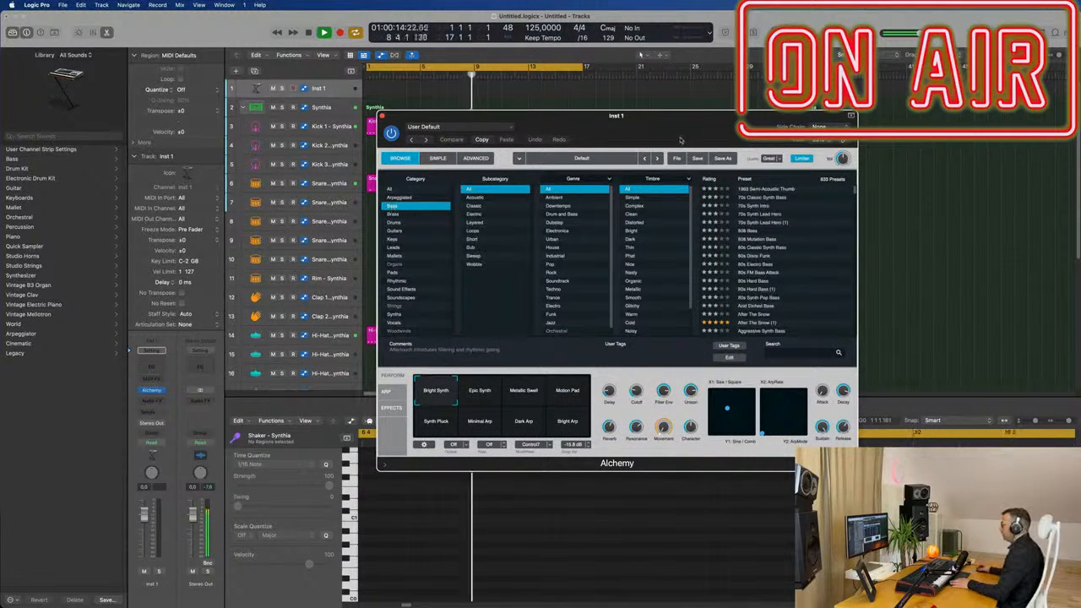
pyautogui.moveTo(681, 141); pyautogui.dragTo(644, 154)
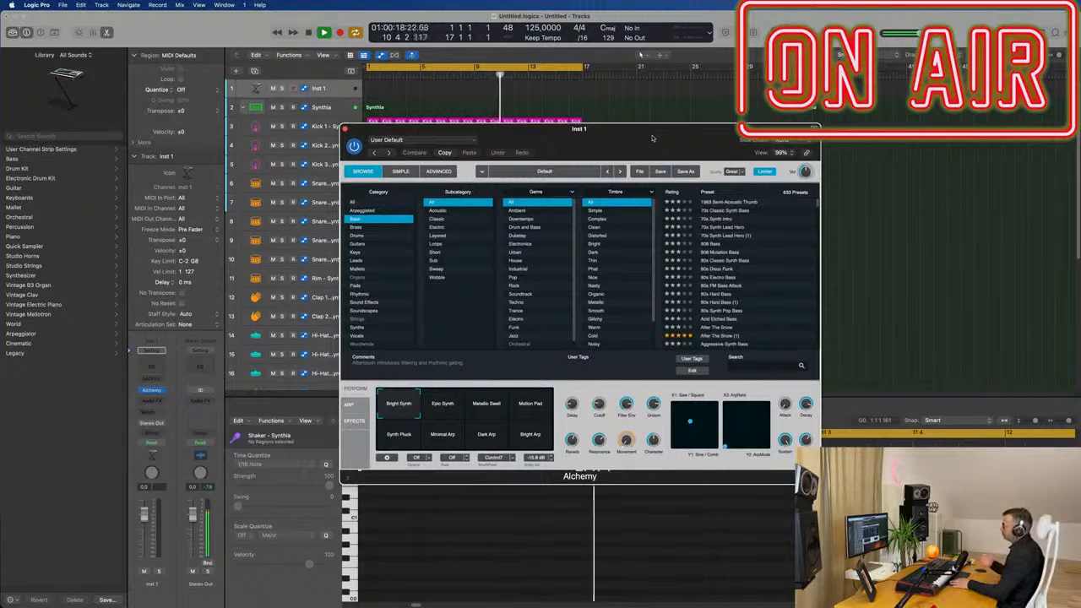
pyautogui.moveTo(652, 138); pyautogui.dragTo(637, 138)
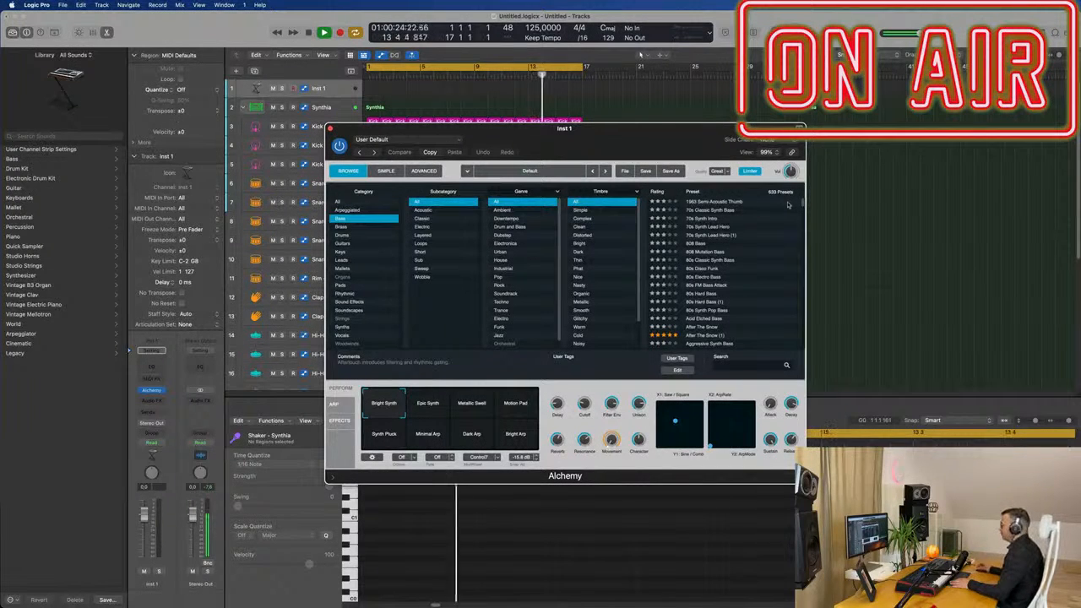
# Step: Audition several Alchemy bass presets, including 70s Classic Synth Bass and 70s Synth Lead Hero, and load 80s Classic Synth Bass
pyautogui.click(711, 210)
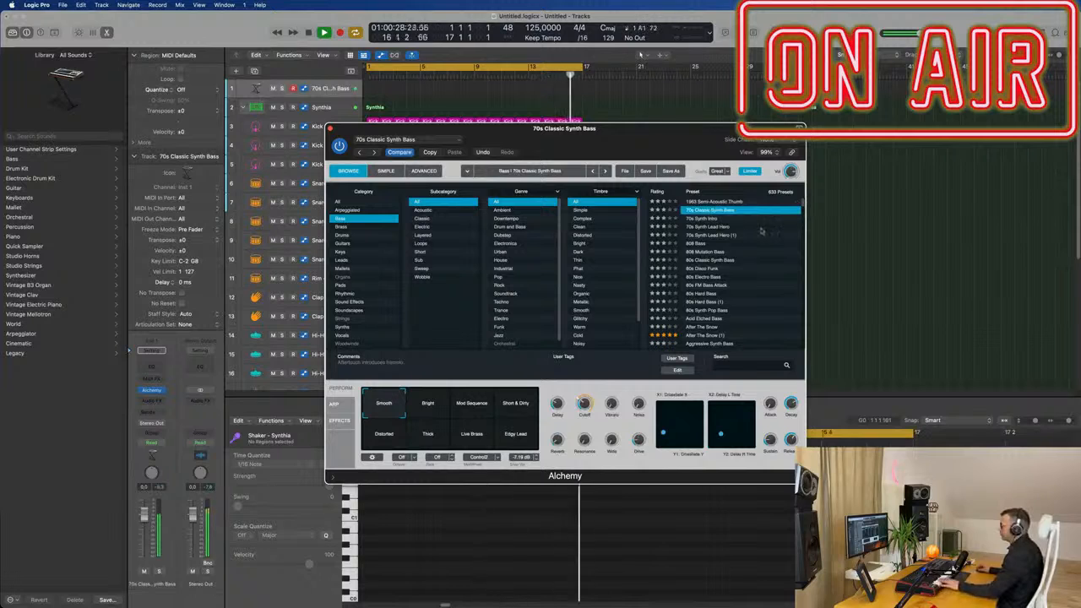
pyautogui.click(707, 220)
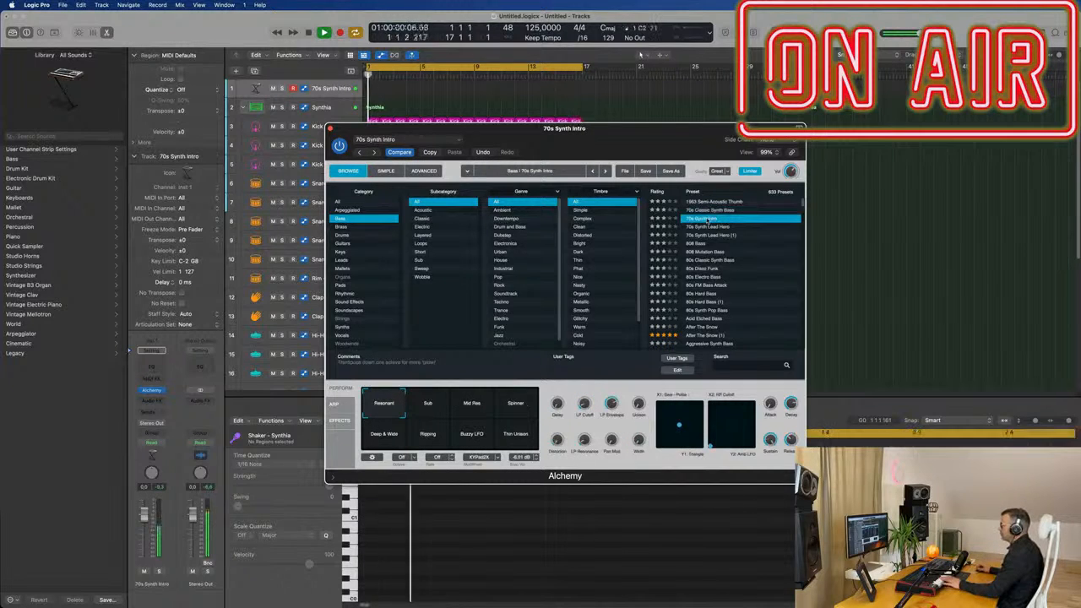
pyautogui.click(715, 203)
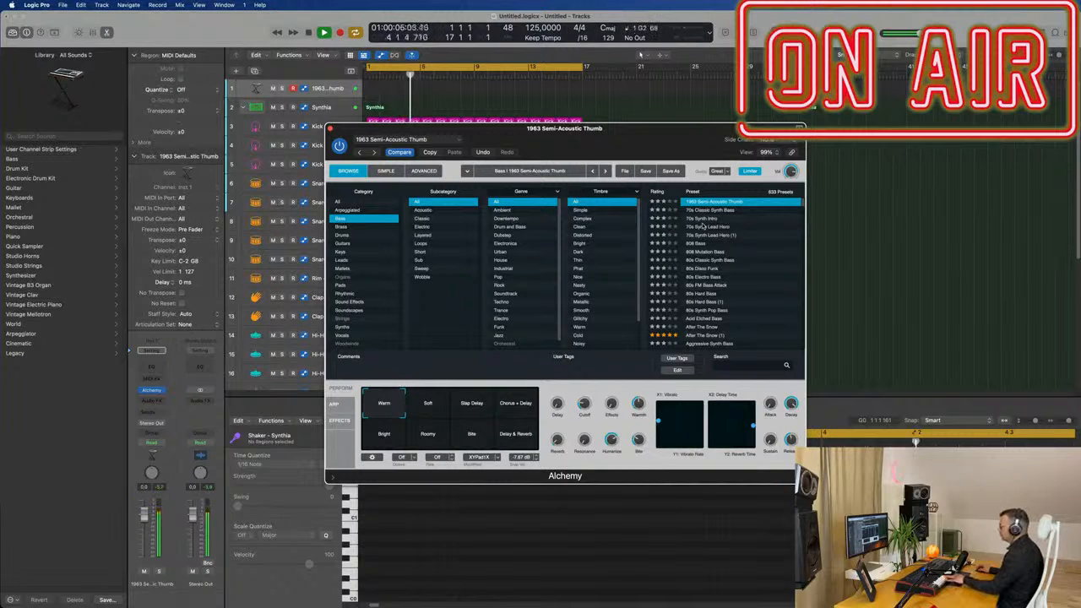
pyautogui.click(709, 227)
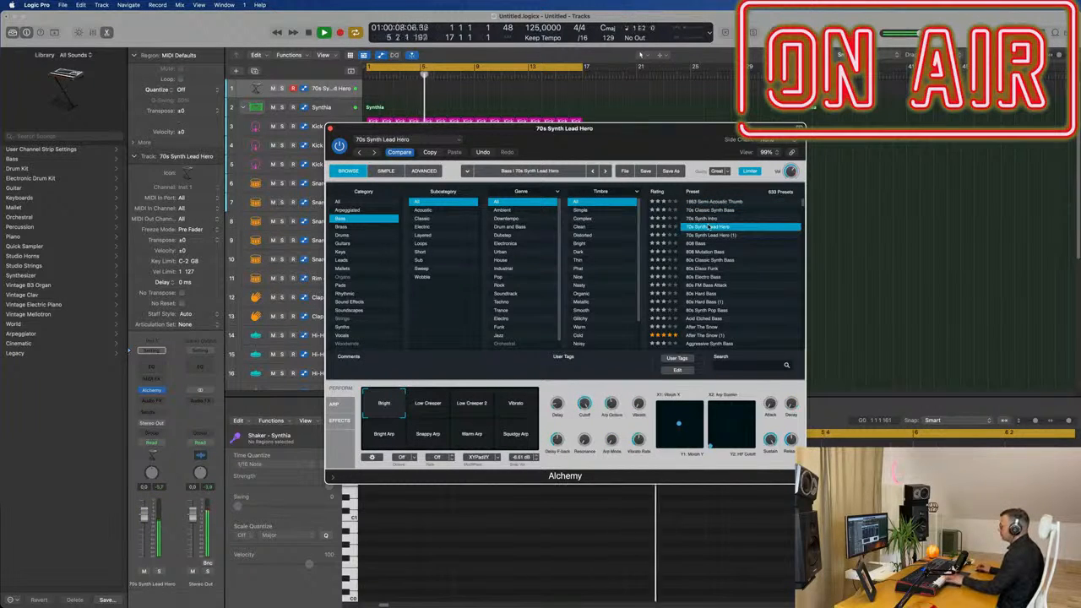
pyautogui.click(714, 262)
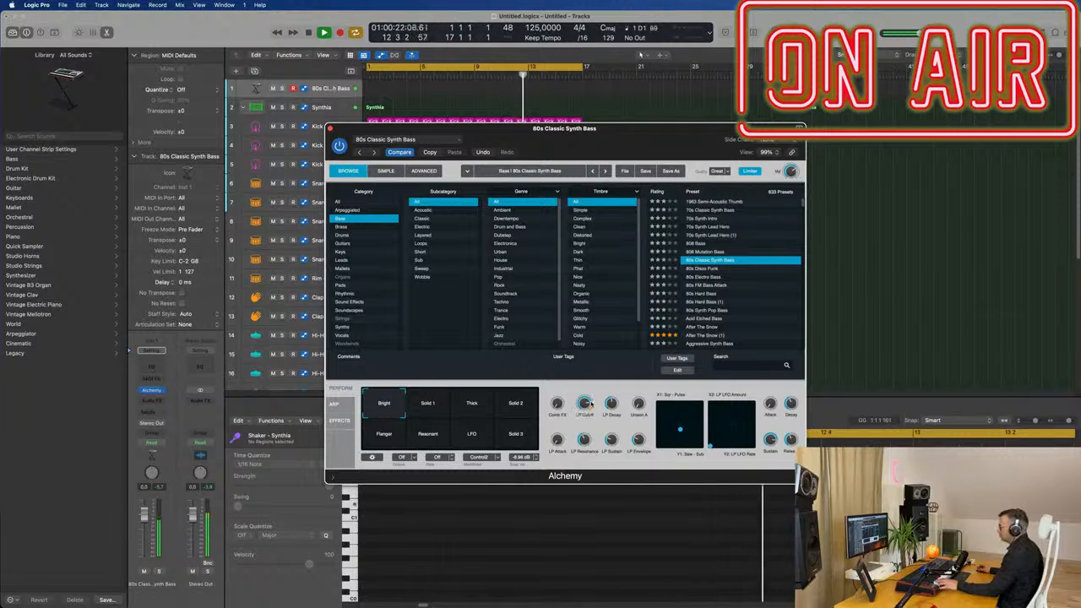
# Step: Record a bass take on the 80s Classic Synth Bass track, split it at bar 4 and delete the earlier part
pyautogui.moveTo(631, 138); pyautogui.dragTo(708, 167)
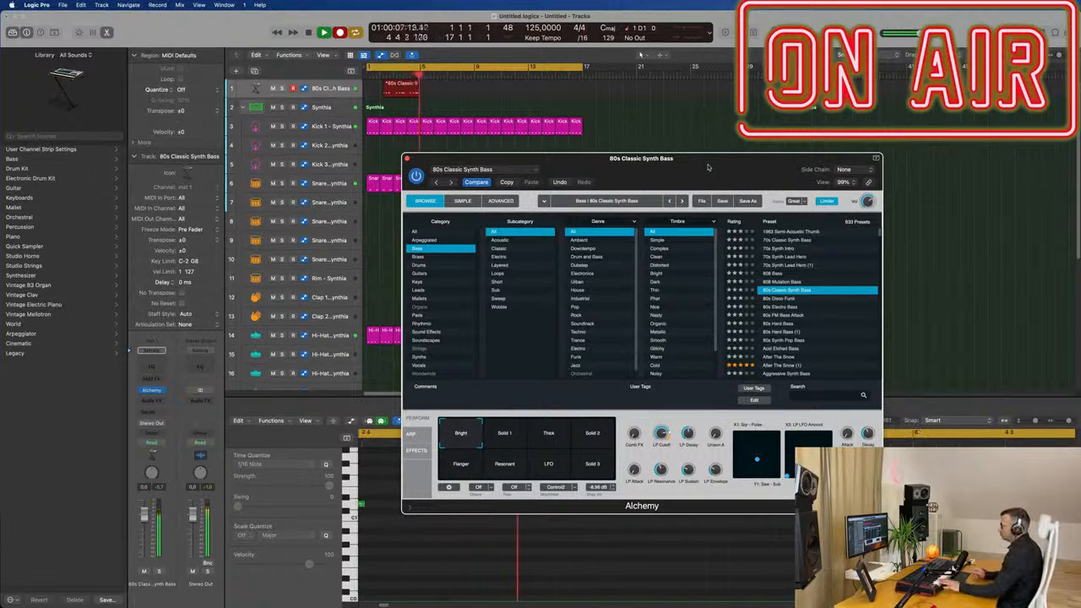
pyautogui.press('space')
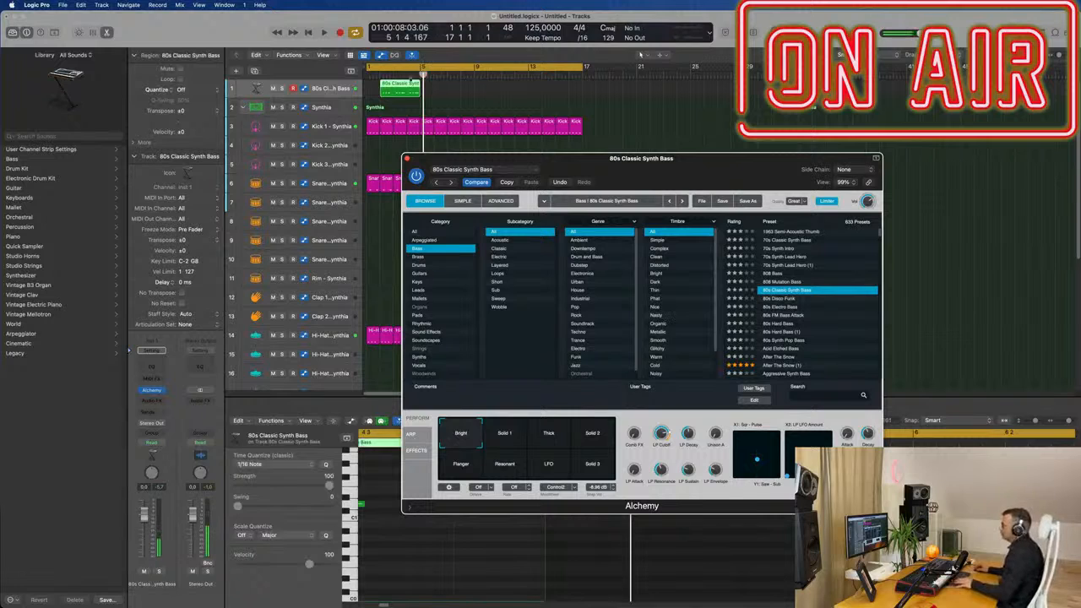
pyautogui.click(410, 85)
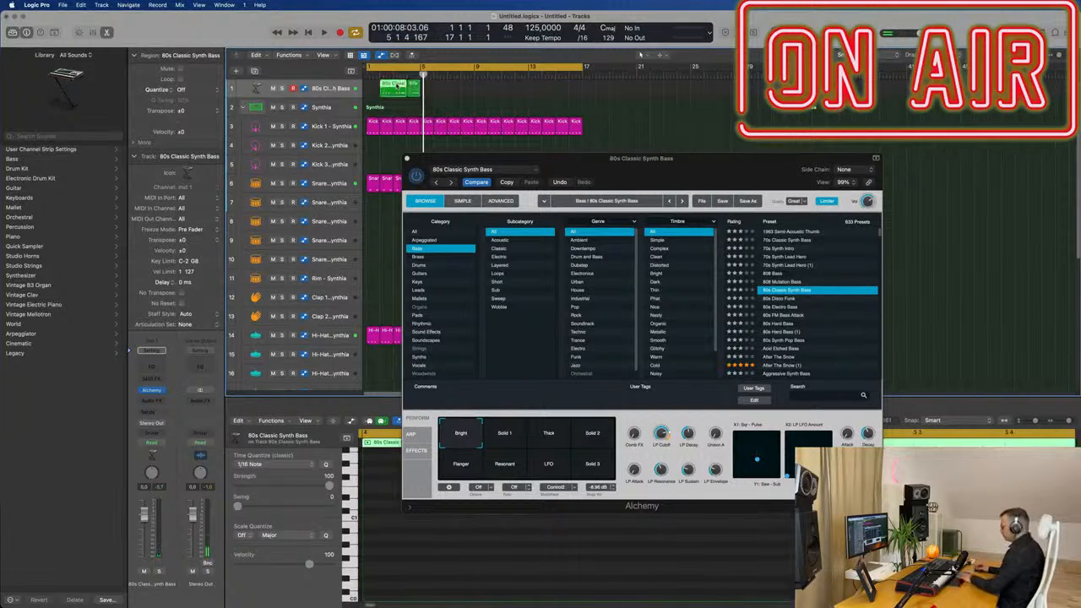
pyautogui.press('Delete')
pyautogui.press('super+z')
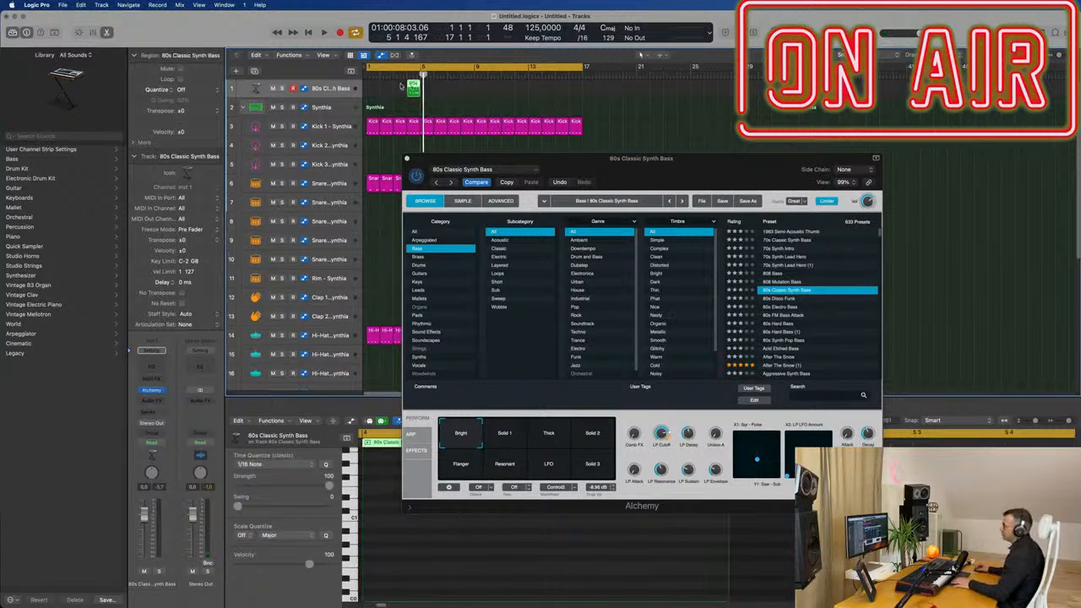
# Step: Move the remaining one-bar bass region to bar 1 and shift the Alchemy window clear of the arrangement
pyautogui.moveTo(414, 87); pyautogui.dragTo(373, 88)
pyautogui.doubleClick(372, 88)
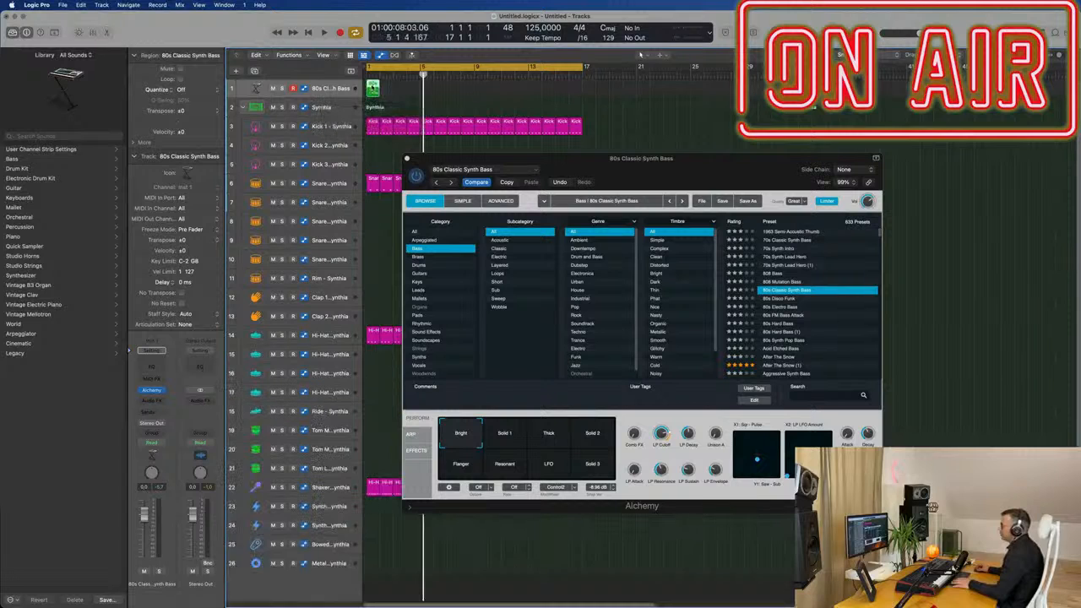
pyautogui.moveTo(478, 158); pyautogui.dragTo(765, 117)
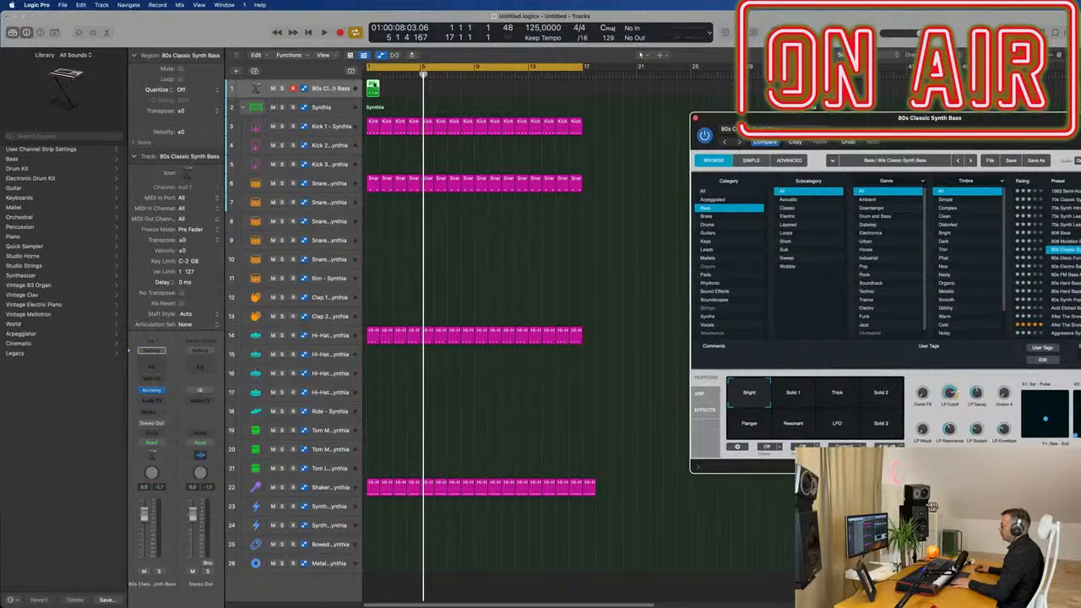
# Step: Quantize all notes in the bass region to 1/16 notes and audition the result from the start
pyautogui.doubleClick(373, 87)
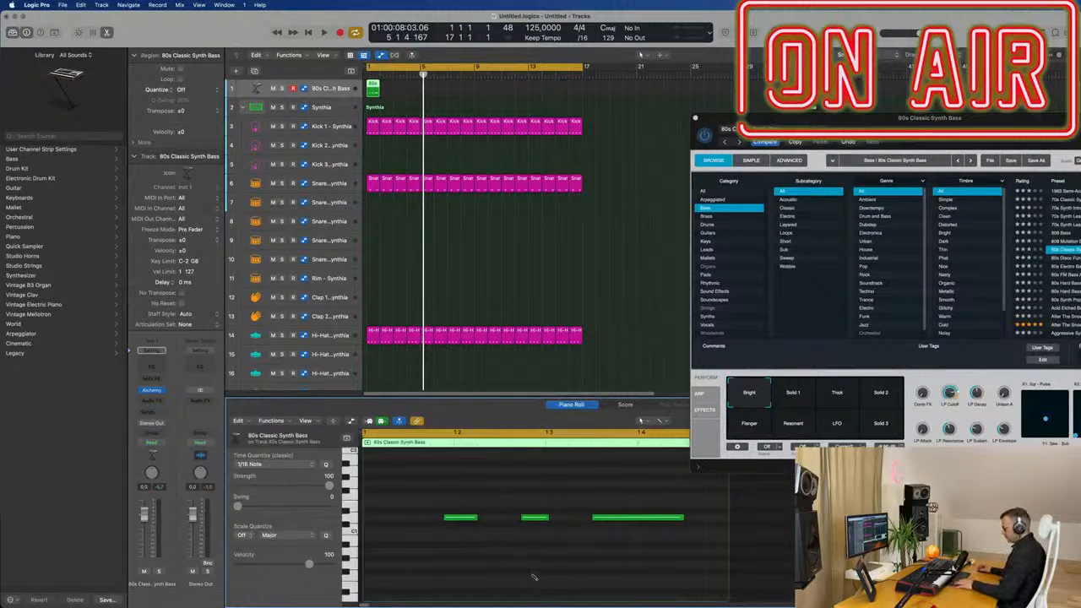
pyautogui.press('super+a')
pyautogui.press('q')
pyautogui.moveTo(912, 117); pyautogui.dragTo(782, 65)
pyautogui.press('Return')
pyautogui.press('space')
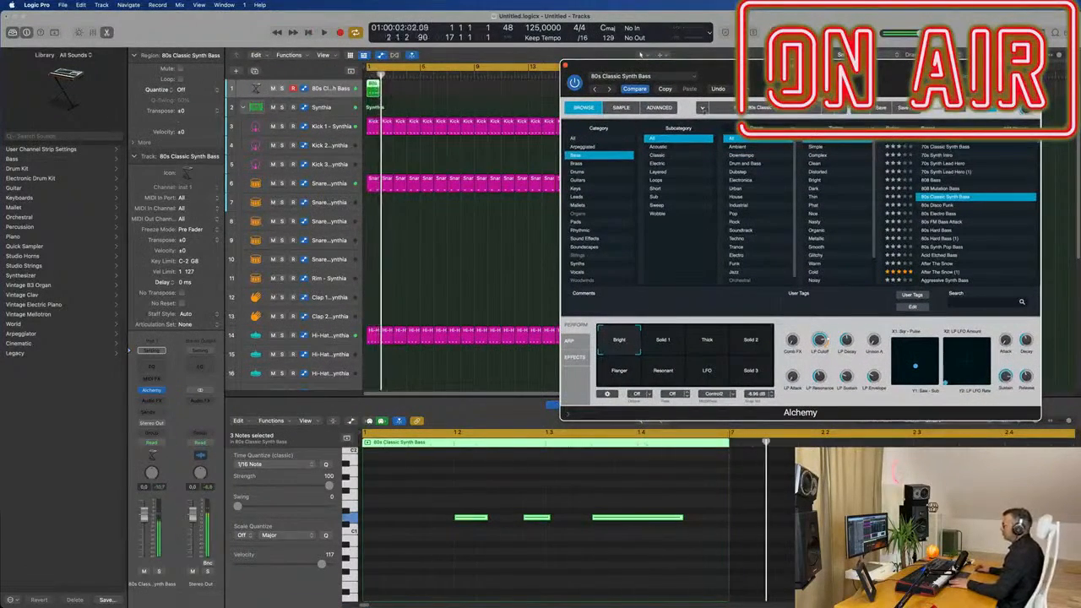
pyautogui.moveTo(695, 65); pyautogui.dragTo(835, 32)
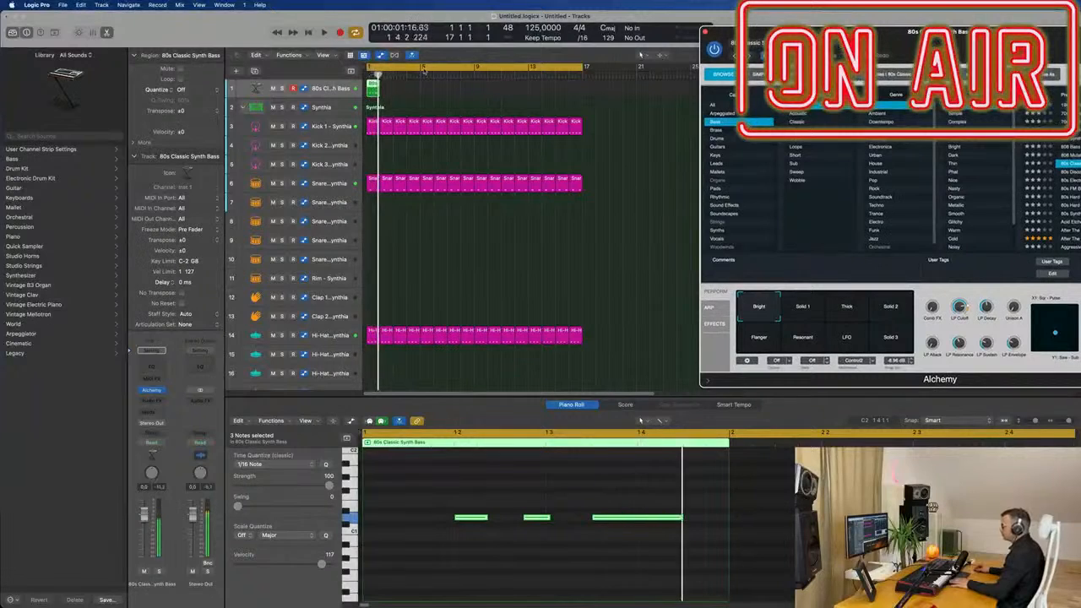
# Step: Lengthen the first note of the one-bar bass region slightly and audition the change
pyautogui.press('space')
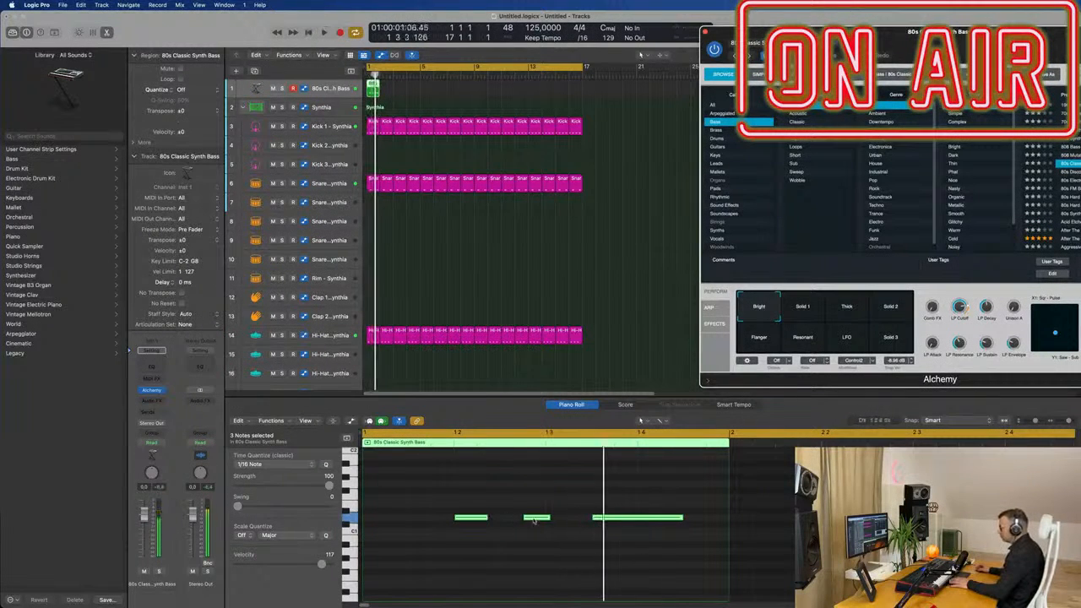
pyautogui.click(487, 518)
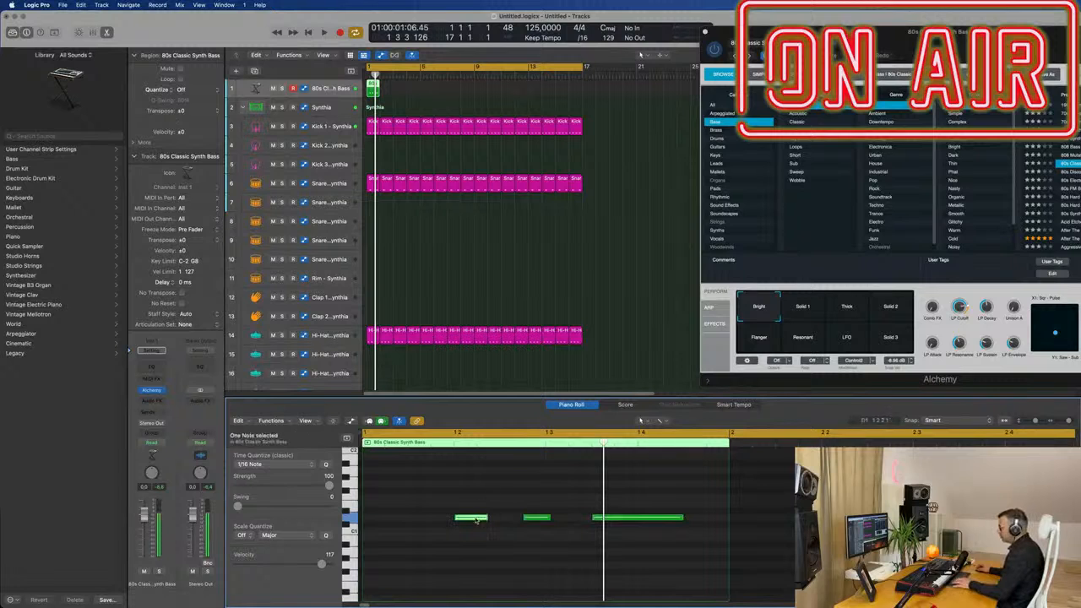
pyautogui.moveTo(488, 519); pyautogui.dragTo(498, 519)
pyautogui.press('space')
# Step: Repeat the one-bar bass region on the 80s Classic Synth Bass track until it fills the loop up to bar 17
pyautogui.scroll(-5, 583, 266)
pyautogui.hscroll(-3, 547, 260)
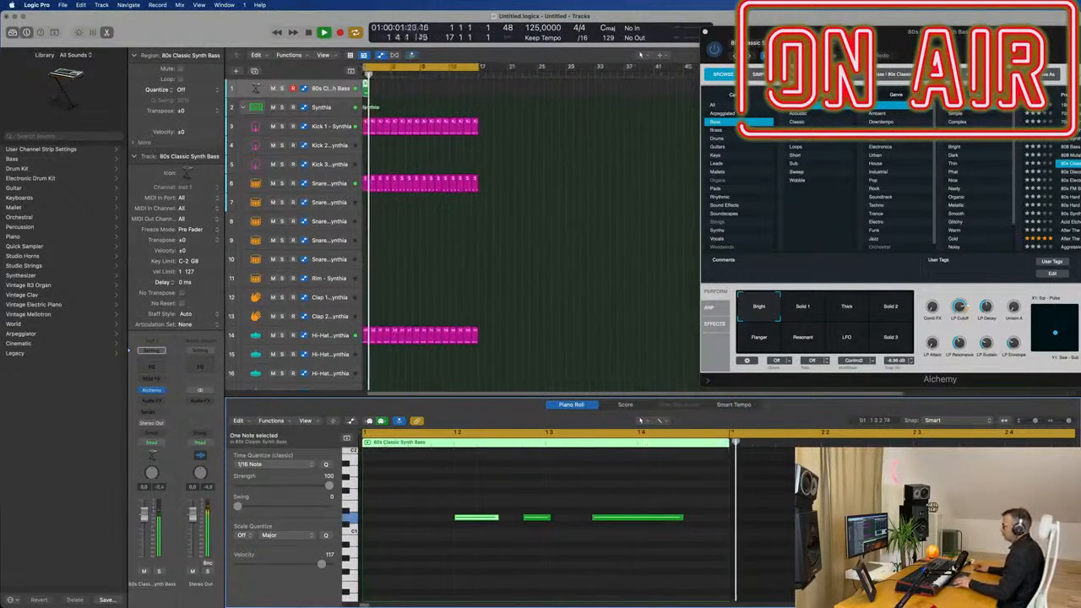
pyautogui.press('Return')
pyautogui.click(369, 90)
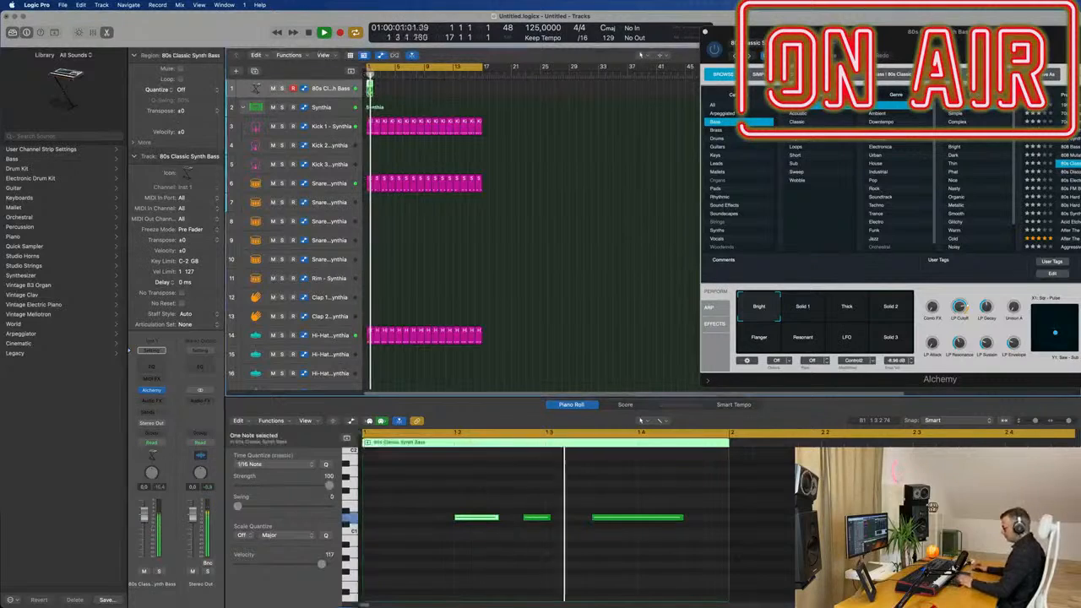
pyautogui.press('super+r')
pyautogui.press('super+r')
pyautogui.press('super+r')
pyautogui.press('super+r')
pyautogui.press('super+r')
pyautogui.press('super+r')
pyautogui.press('super+r')
pyautogui.press('super+r')
pyautogui.press('super+r')
pyautogui.press('super+r')
pyautogui.press('super+r')
pyautogui.press('super+r')
pyautogui.press('super+r')
pyautogui.press('super+r')
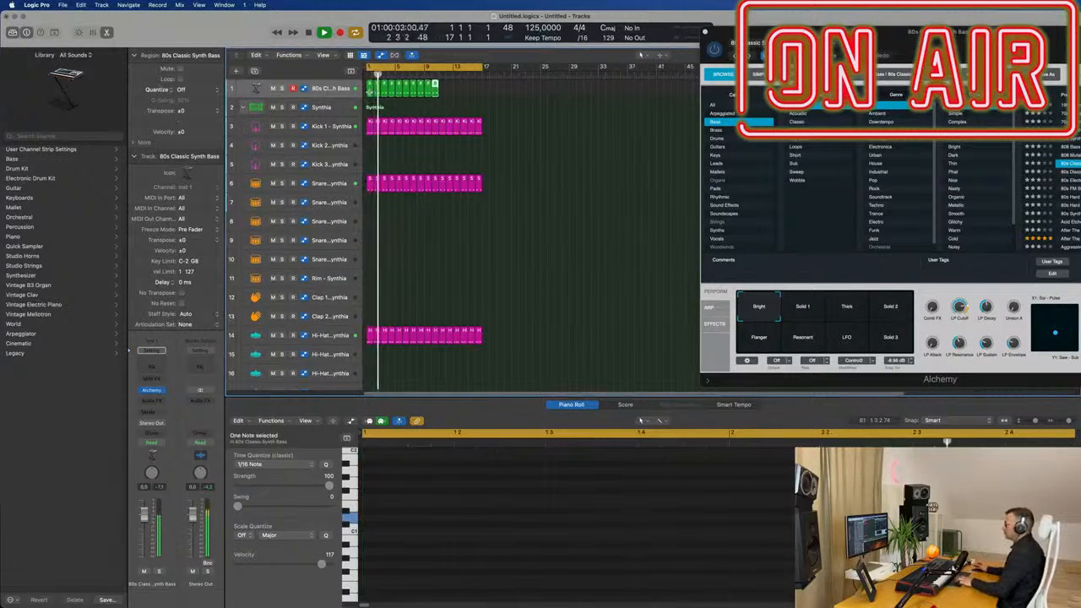
pyautogui.press('super+r')
pyautogui.press('super+r')
pyautogui.press('super+r')
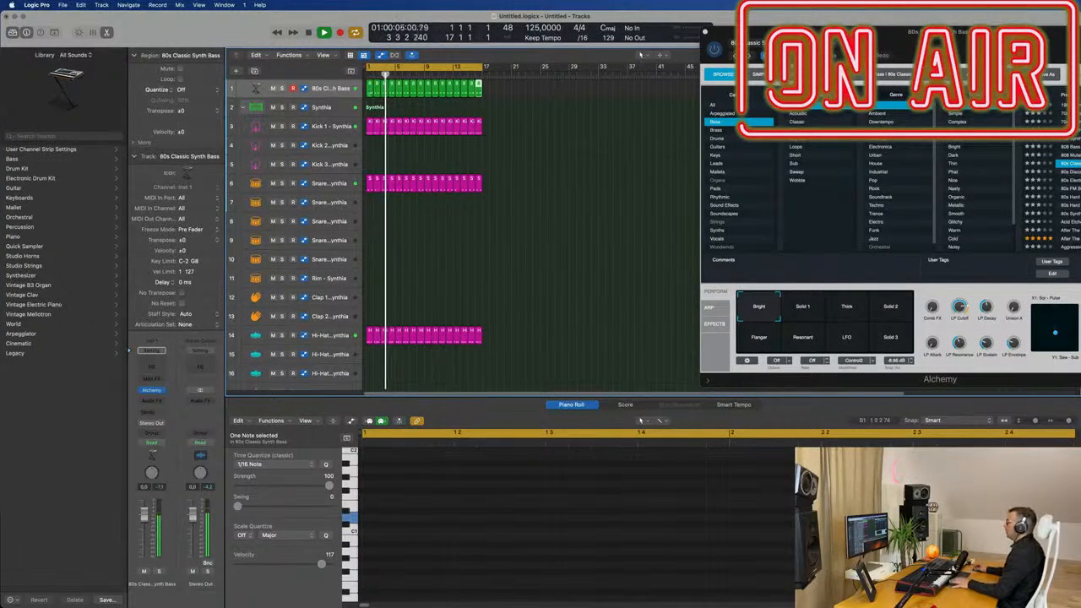
# Step: Show Alchemy's advanced view and adjust the Decay, LP Decay, LP Envelope and LP Sustain controls while the loop plays
pyautogui.moveTo(914, 35); pyautogui.dragTo(513, 76)
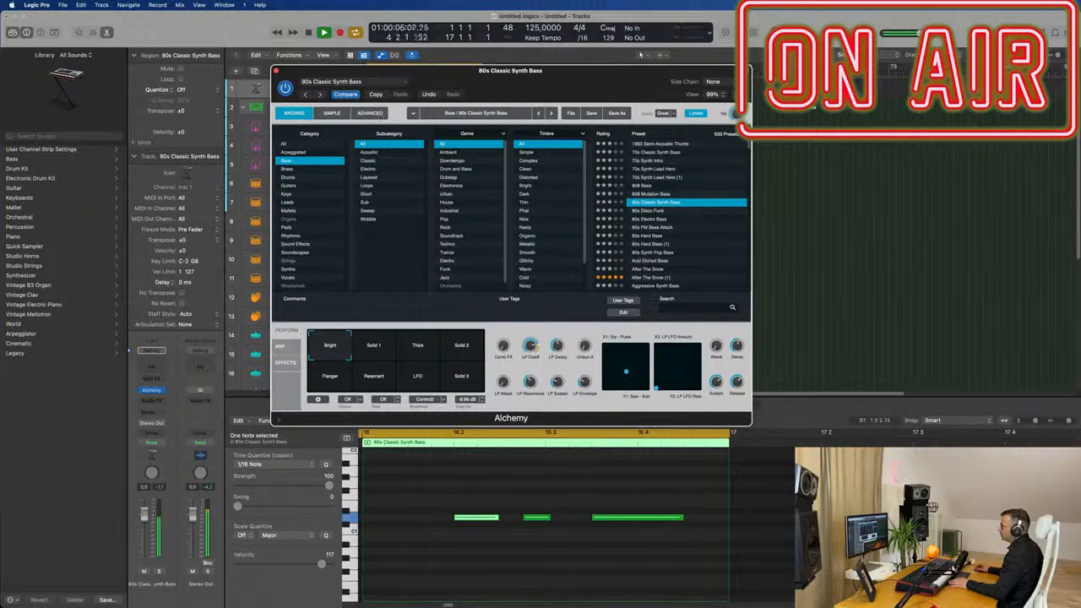
pyautogui.click(369, 112)
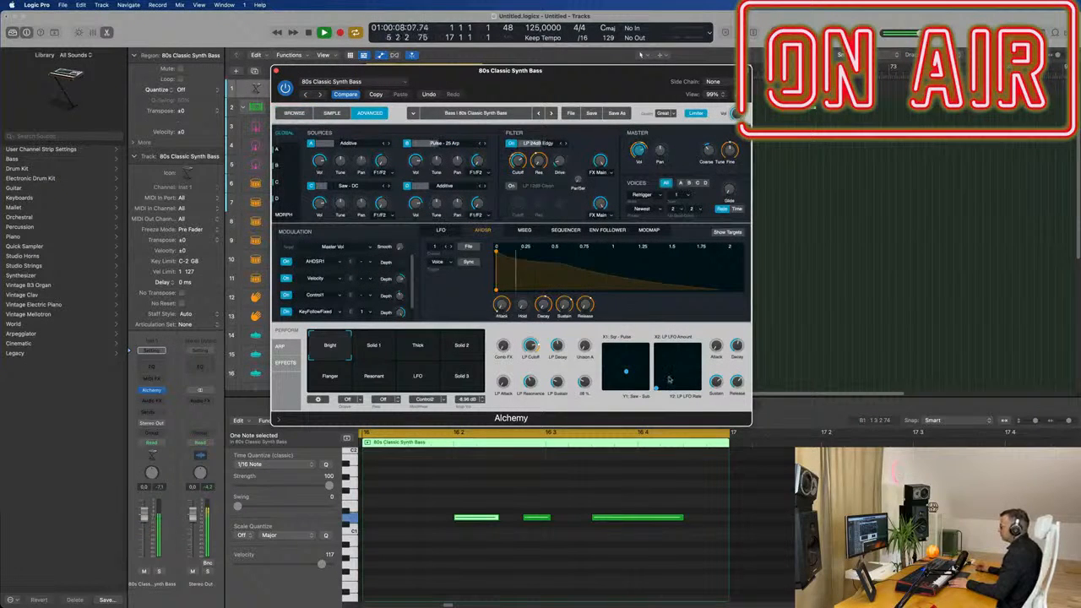
pyautogui.moveTo(738, 343); pyautogui.dragTo(739, 353)
pyautogui.moveTo(741, 355); pyautogui.dragTo(742, 351)
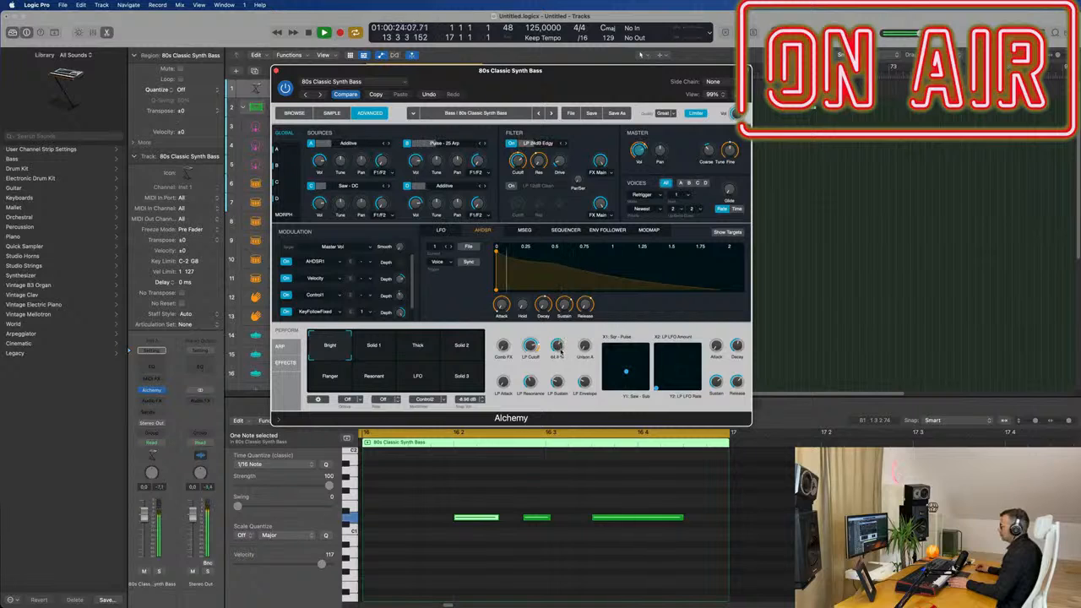
pyautogui.moveTo(560, 350); pyautogui.dragTo(559, 353)
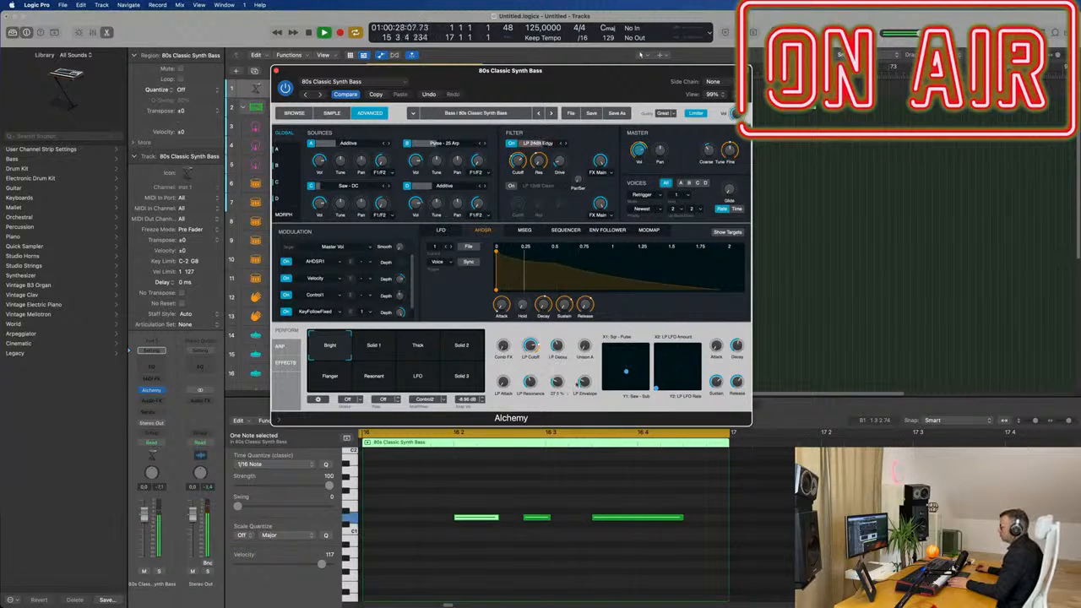
pyautogui.moveTo(584, 371); pyautogui.dragTo(588, 380)
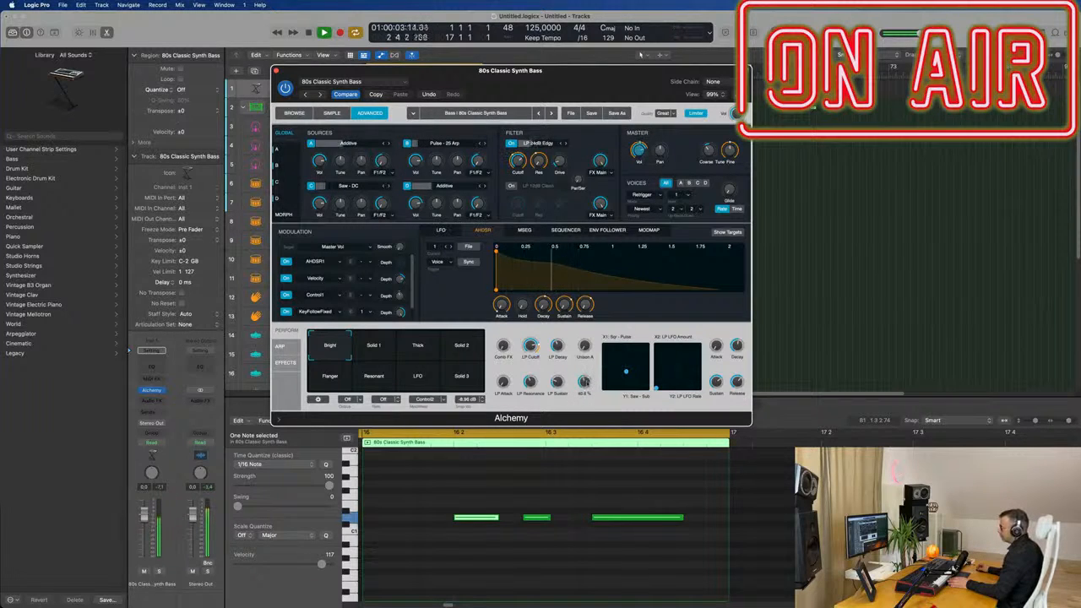
pyautogui.moveTo(566, 384); pyautogui.dragTo(566, 381)
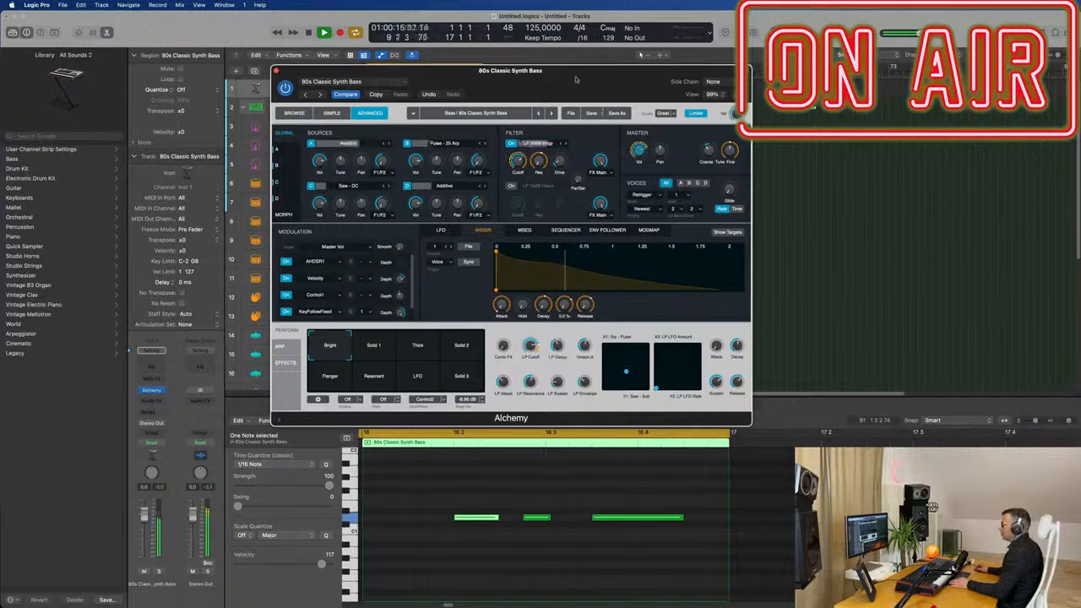
# Step: Clear the Alchemy window from the track area, enlarge the bass track's height and set its automation mode to Touch
pyautogui.moveTo(576, 74); pyautogui.dragTo(858, 84)
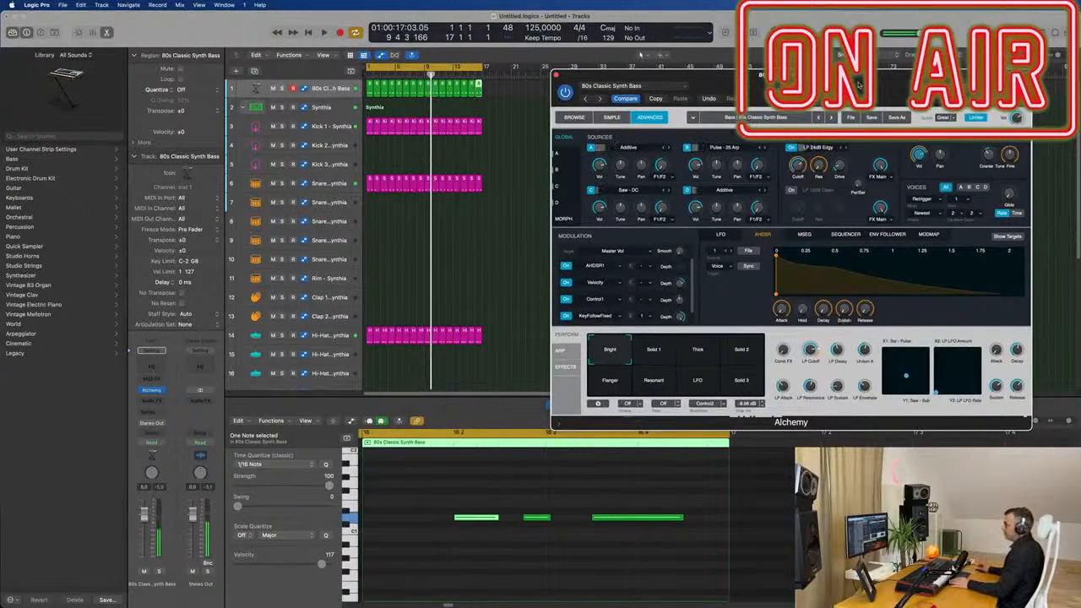
pyautogui.press('Return')
pyautogui.press('space')
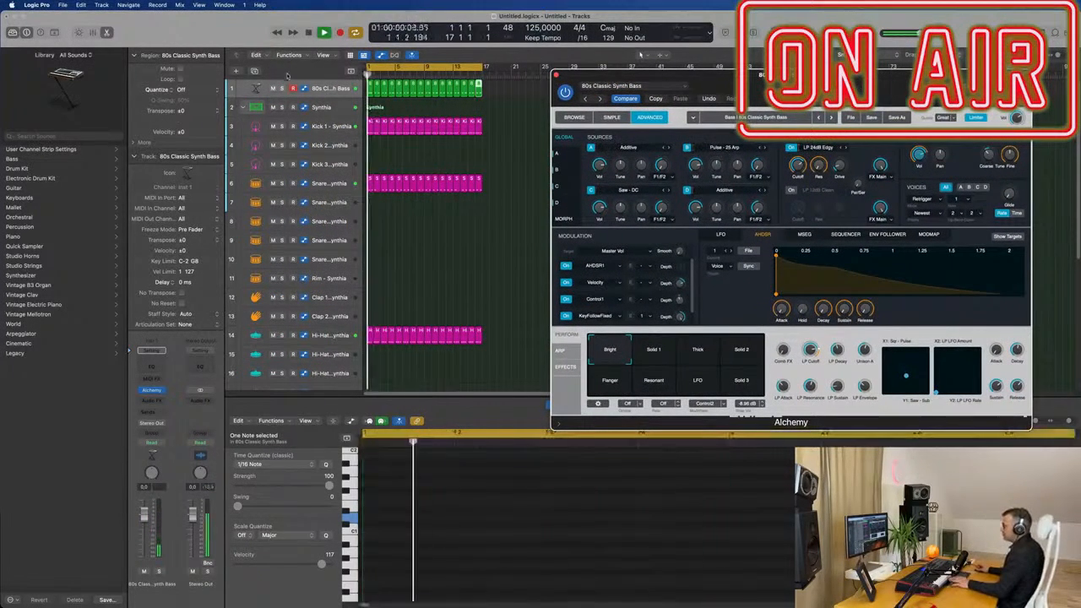
pyautogui.click(332, 96)
pyautogui.moveTo(331, 97); pyautogui.dragTo(331, 165)
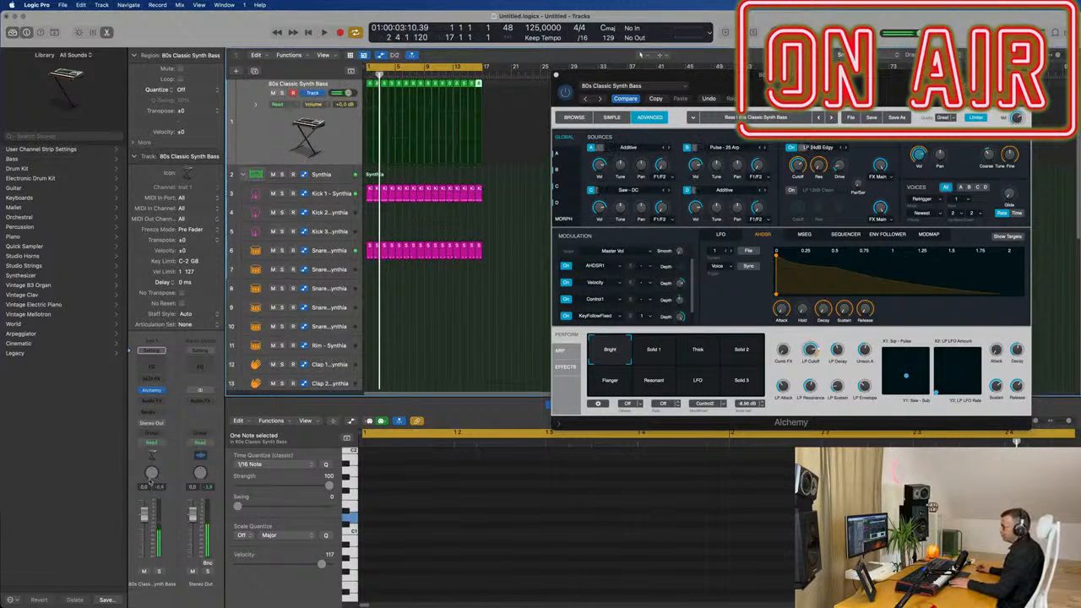
pyautogui.click(151, 442)
pyautogui.click(154, 453)
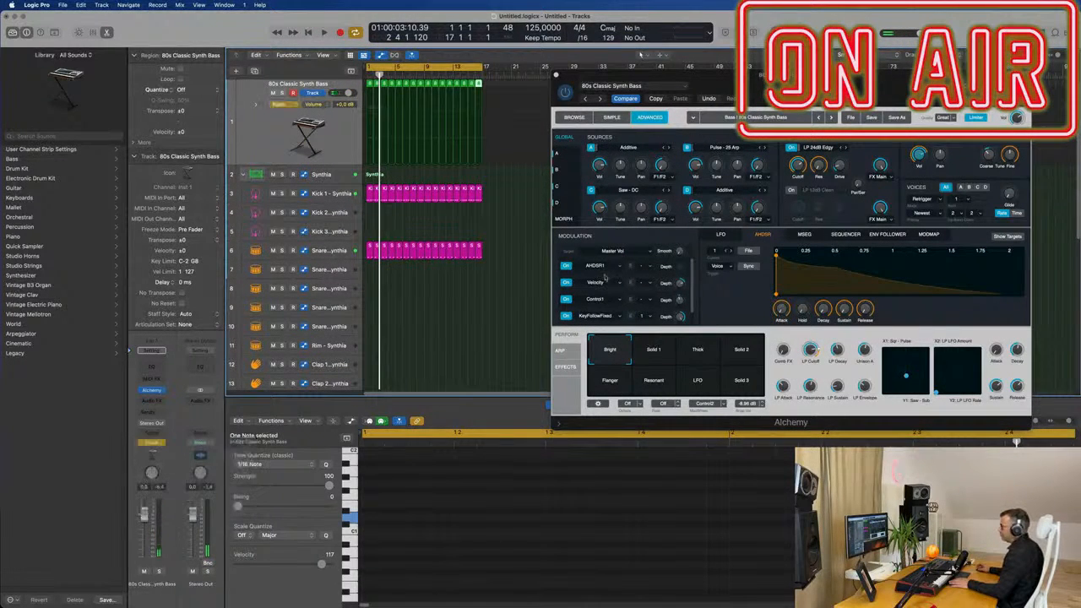
# Step: Write LP Decay automation on the bass track during playback and shape it into a rising and falling curve up to bar 17
pyautogui.press('Return')
pyautogui.press('space')
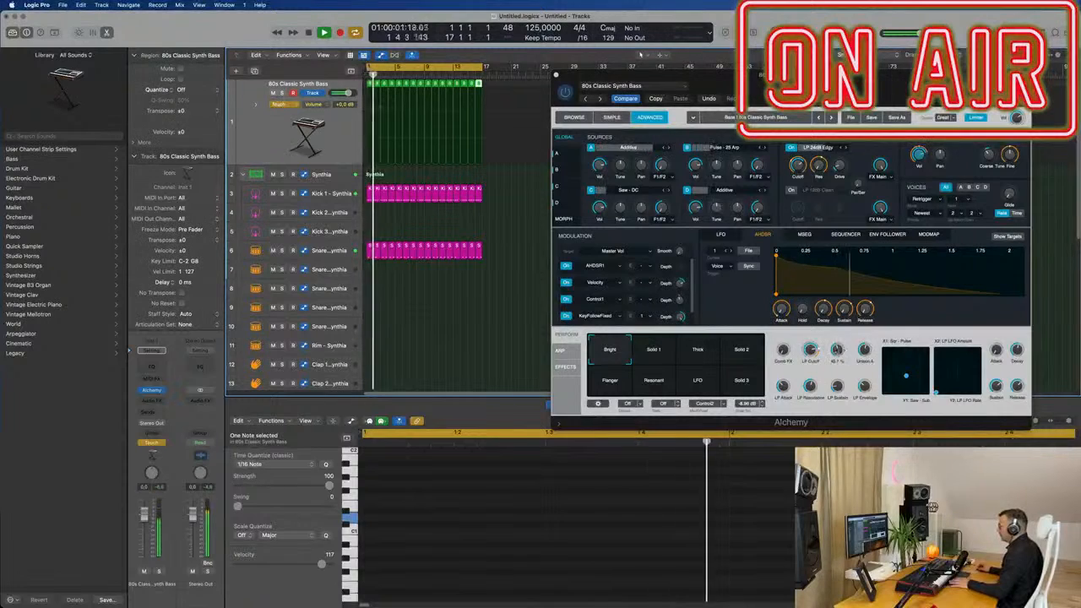
pyautogui.click(838, 351)
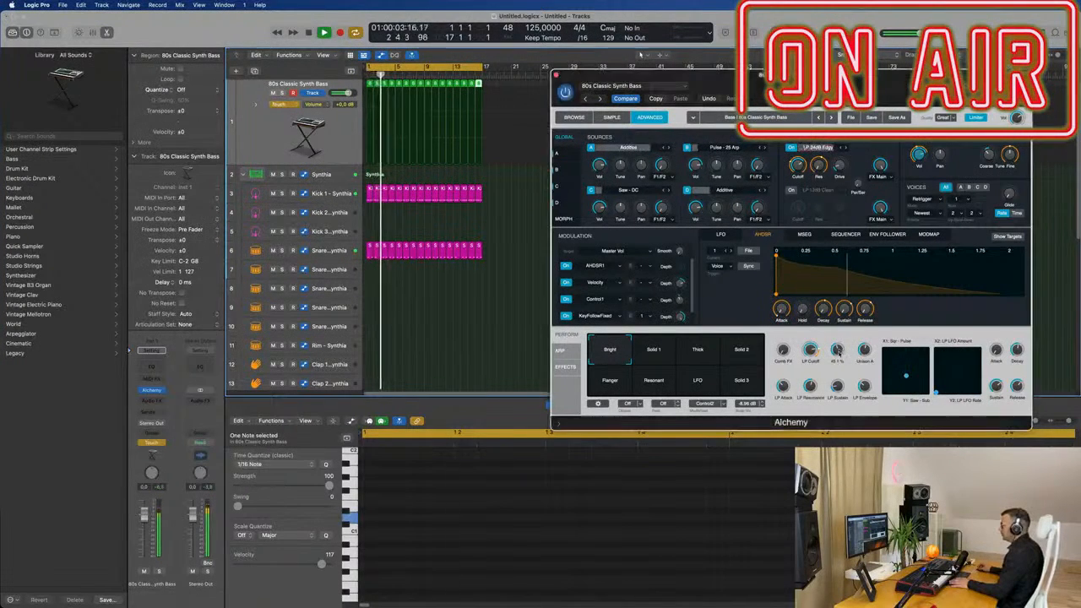
pyautogui.moveTo(839, 351); pyautogui.dragTo(841, 352)
pyautogui.press('space')
pyautogui.moveTo(400, 132); pyautogui.dragTo(482, 142)
pyautogui.press('space')
# Step: Close the Alchemy window and set the bass track's automation mode back to Read
pyautogui.moveTo(746, 84); pyautogui.dragTo(722, 85)
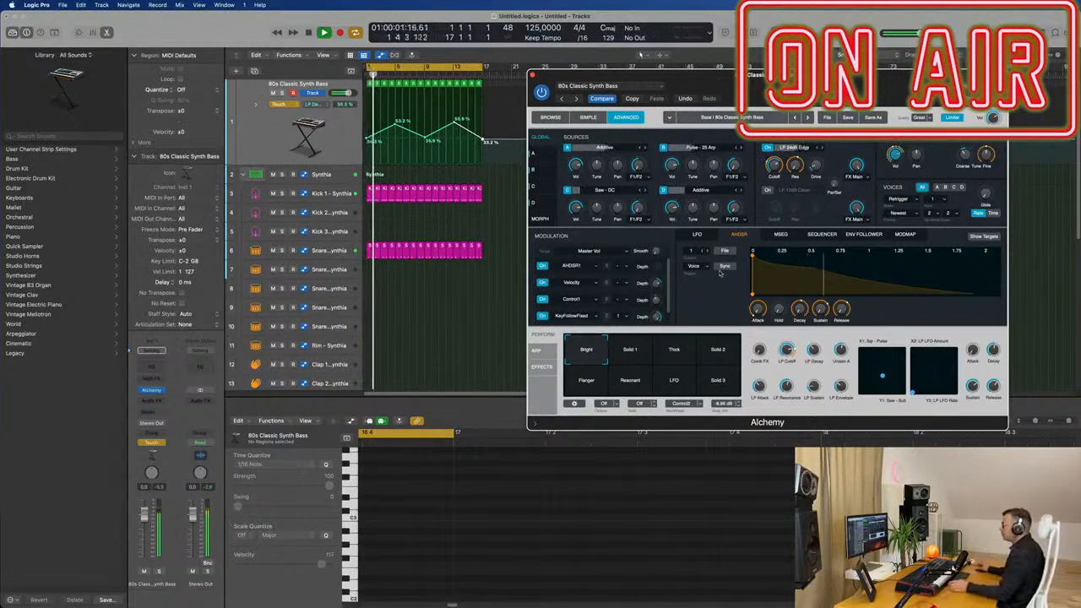
pyautogui.moveTo(737, 74); pyautogui.dragTo(735, 76)
pyautogui.moveTo(822, 77); pyautogui.dragTo(699, 108)
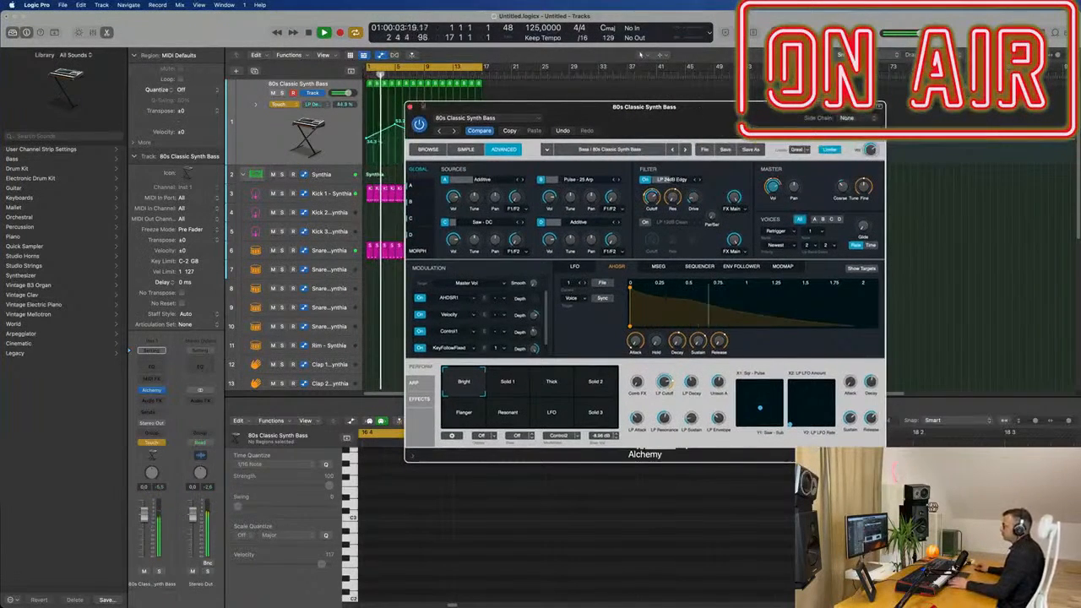
pyautogui.click(408, 106)
pyautogui.click(278, 134)
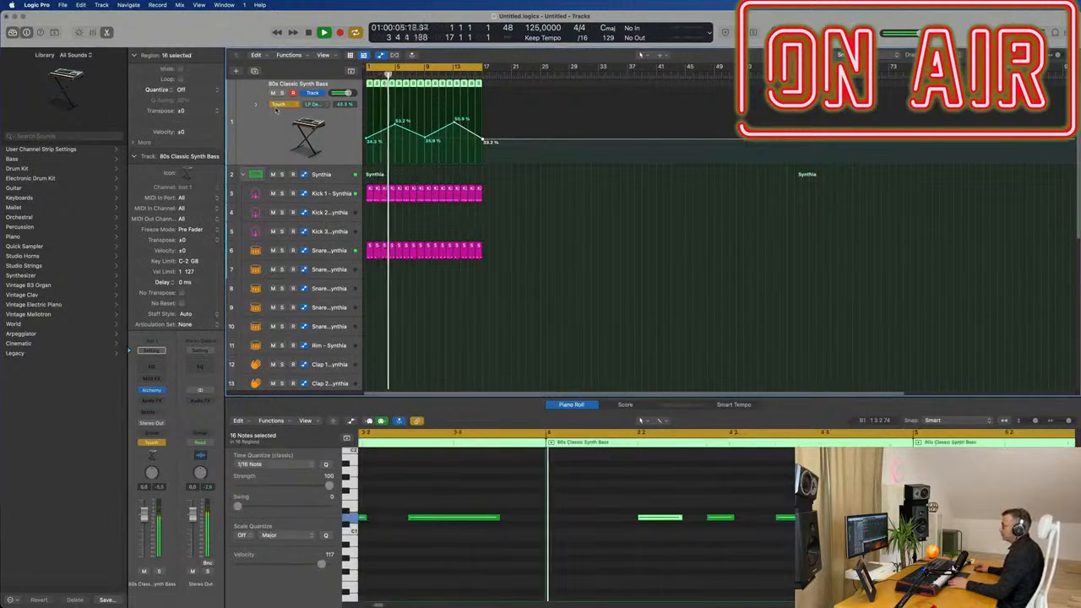
pyautogui.click(278, 104)
pyautogui.press('Return')
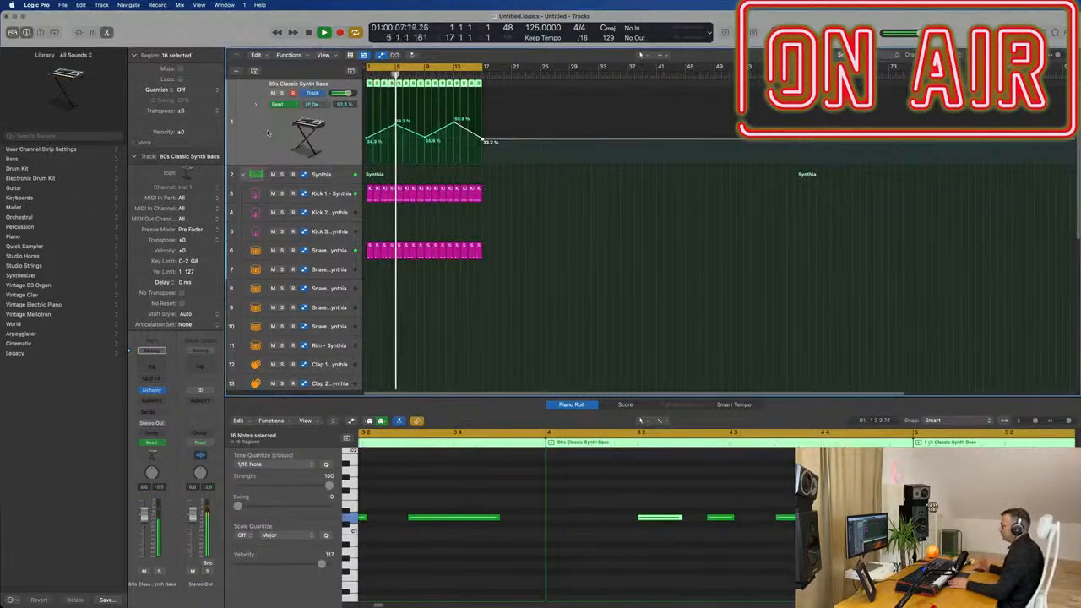
pyautogui.scroll(-3, 267, 134)
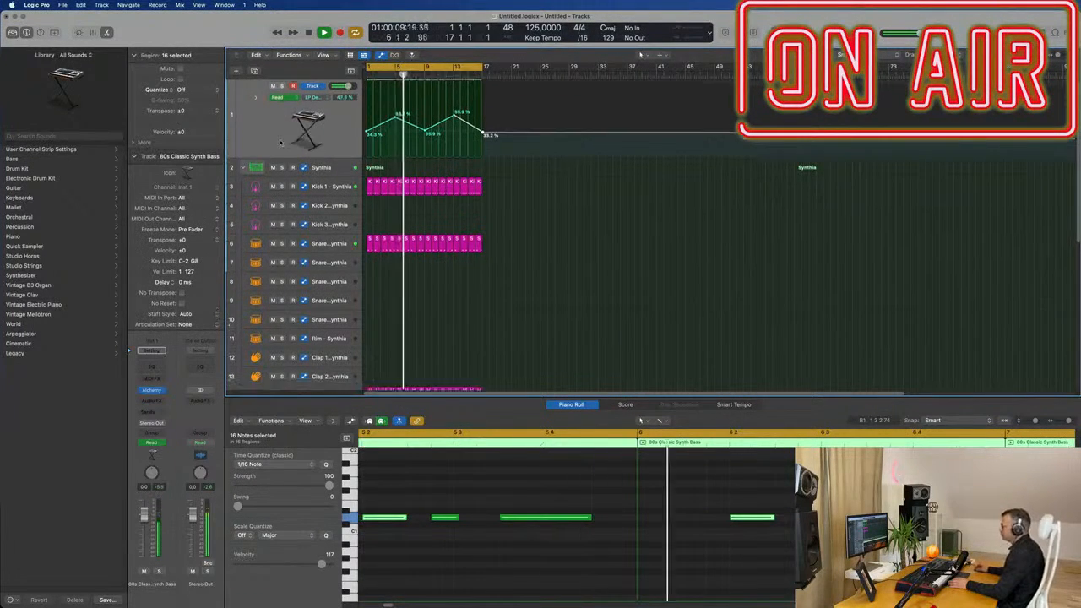
pyautogui.scroll(3, 284, 144)
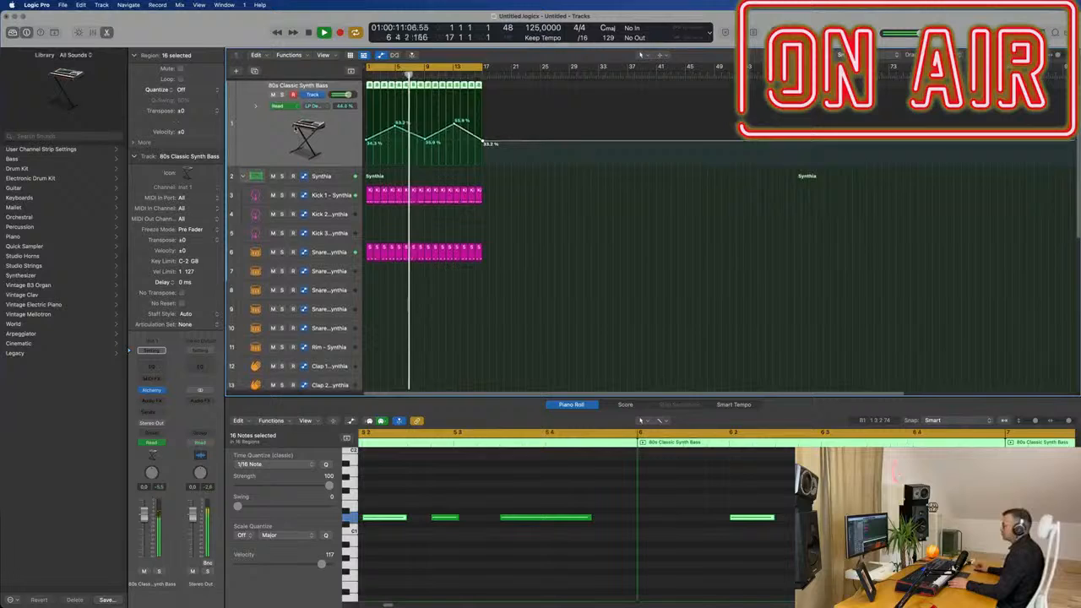
# Step: Duplicate the bass track with its Alchemy settings and copy the last one-bar bass region to bar 1 of the new track
pyautogui.click(255, 72)
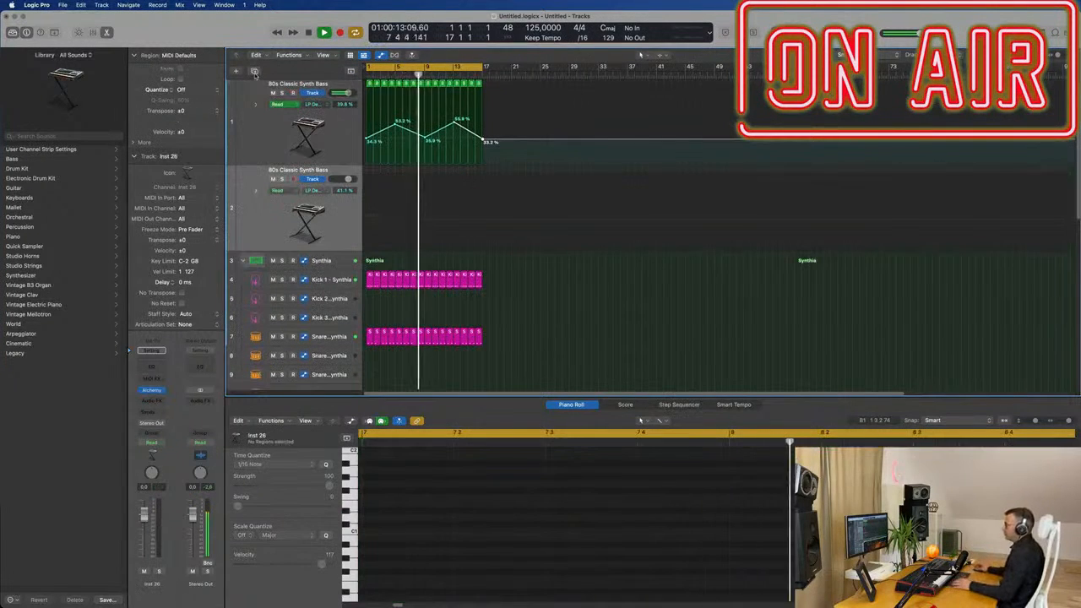
pyautogui.click(275, 132)
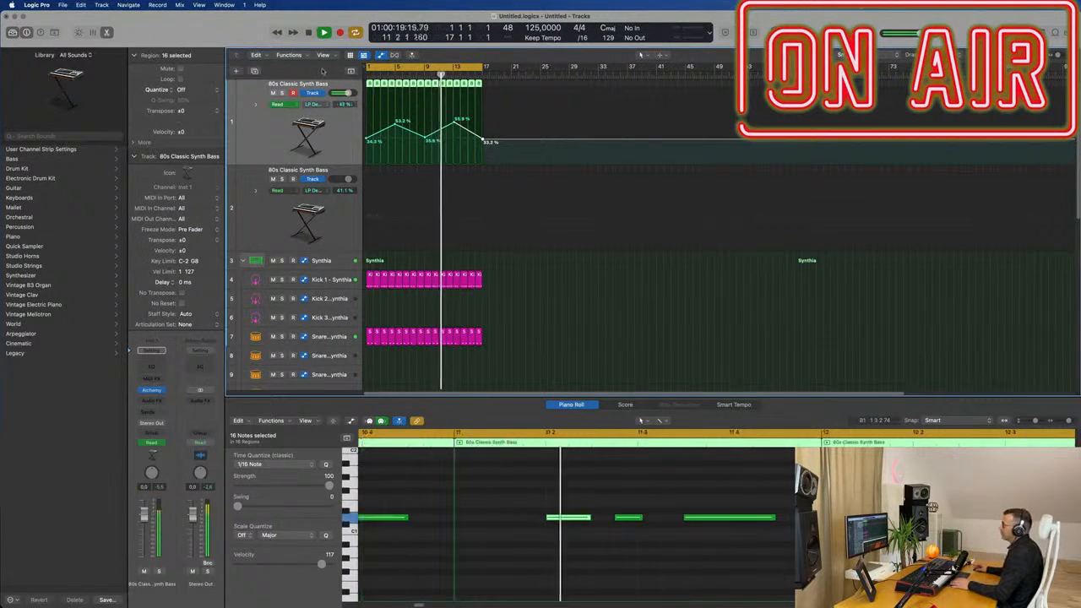
pyautogui.click(477, 148)
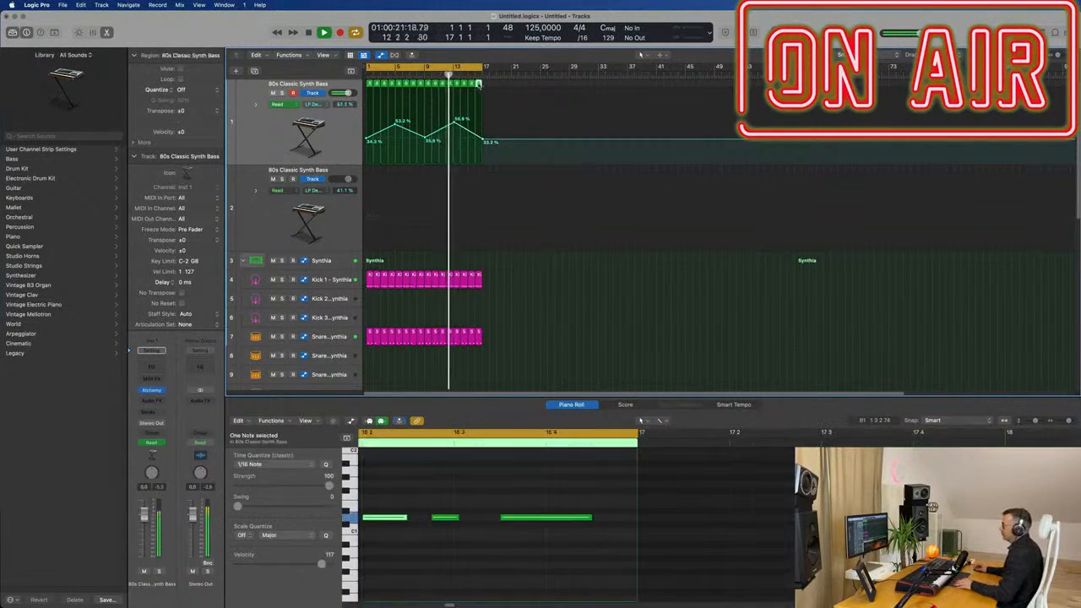
pyautogui.moveTo(478, 148); pyautogui.dragTo(370, 189)
pyautogui.press('space')
# Step: Rework the copied region: move the first note to 1 1 3 1, delete the long last note and shift the short note late into beat 4
pyautogui.scroll(-3, 496, 578)
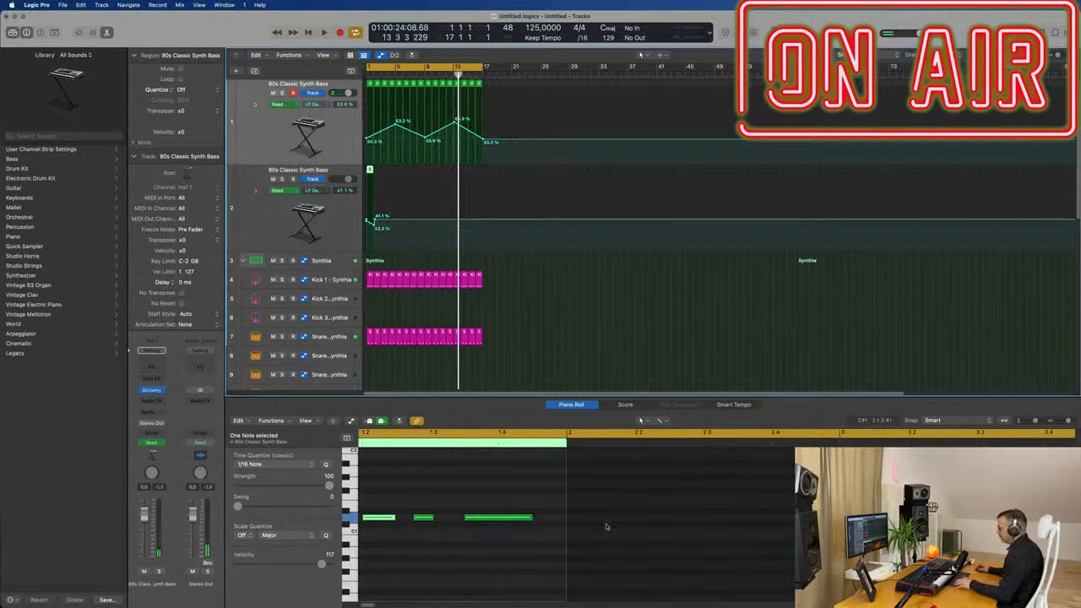
pyautogui.hscroll(-3, 467, 554)
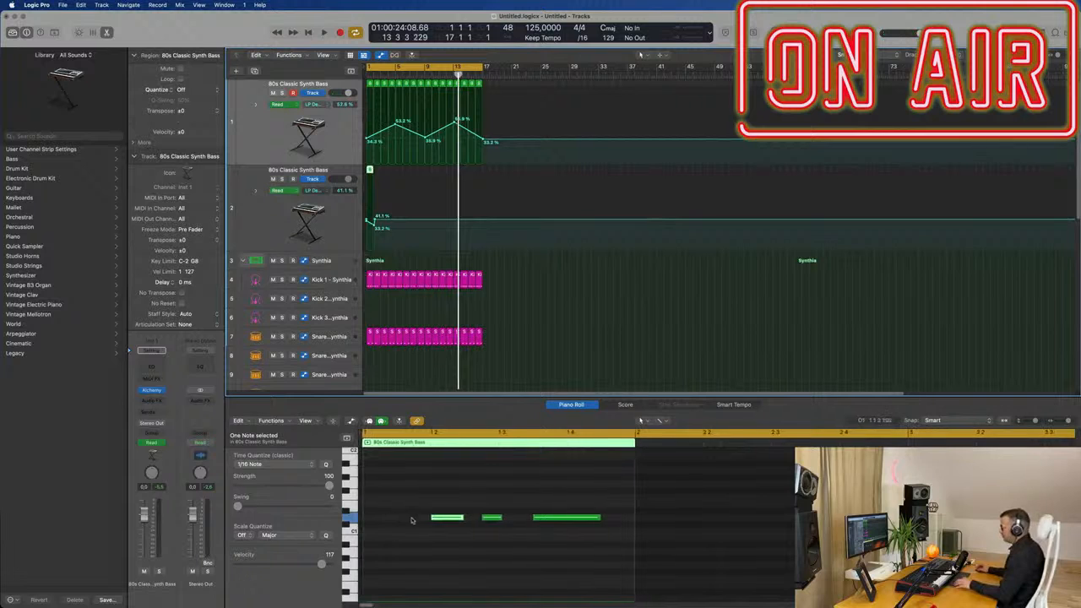
pyautogui.moveTo(452, 516); pyautogui.dragTo(414, 522)
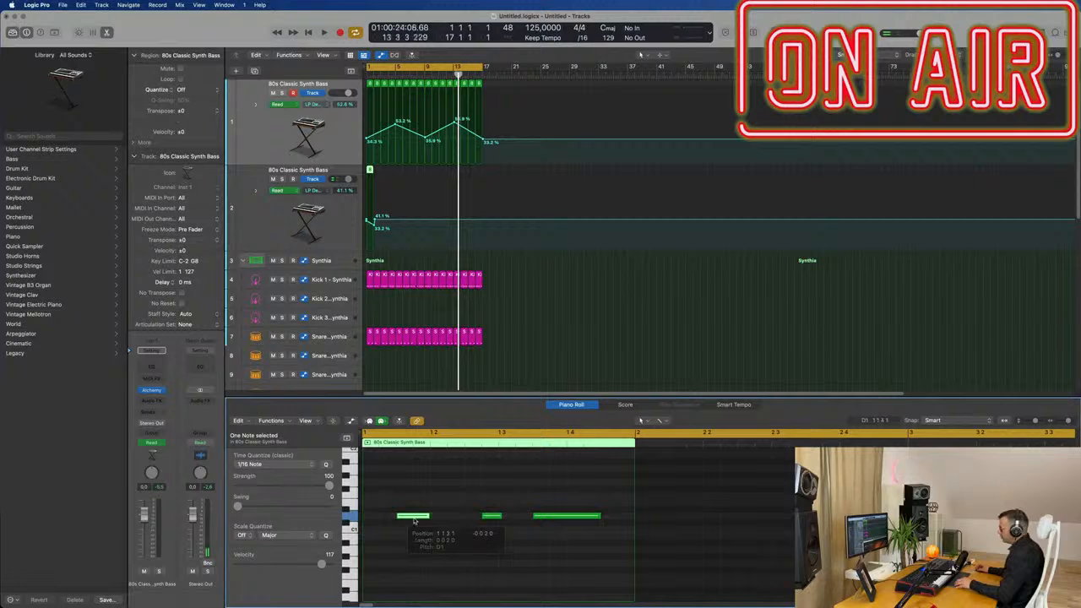
pyautogui.click(491, 516)
pyautogui.click(580, 516)
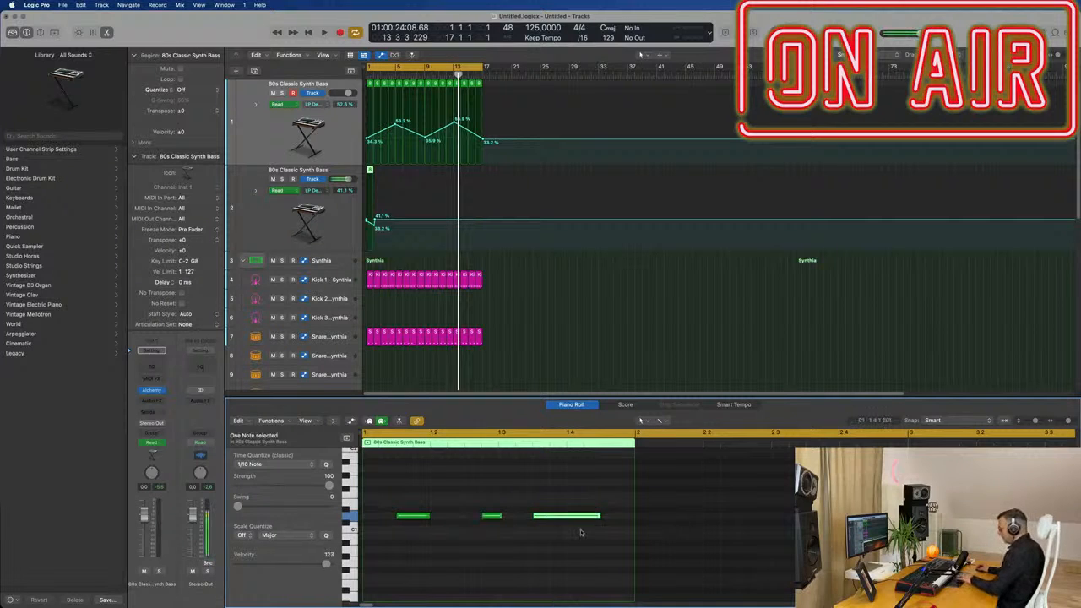
pyautogui.press('Delete')
pyautogui.moveTo(492, 516); pyautogui.dragTo(612, 518)
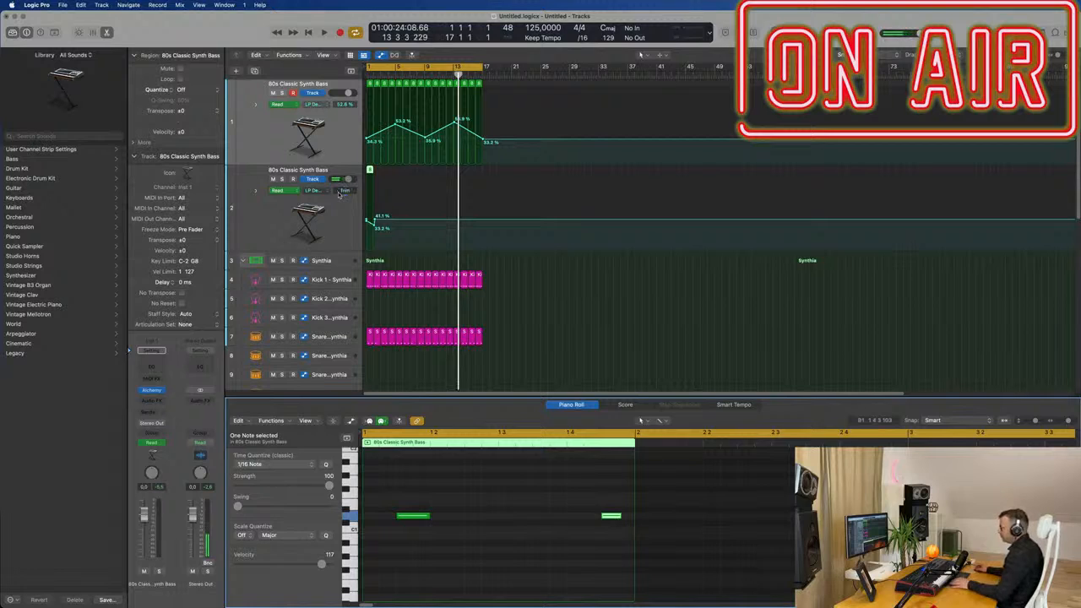
pyautogui.click(337, 229)
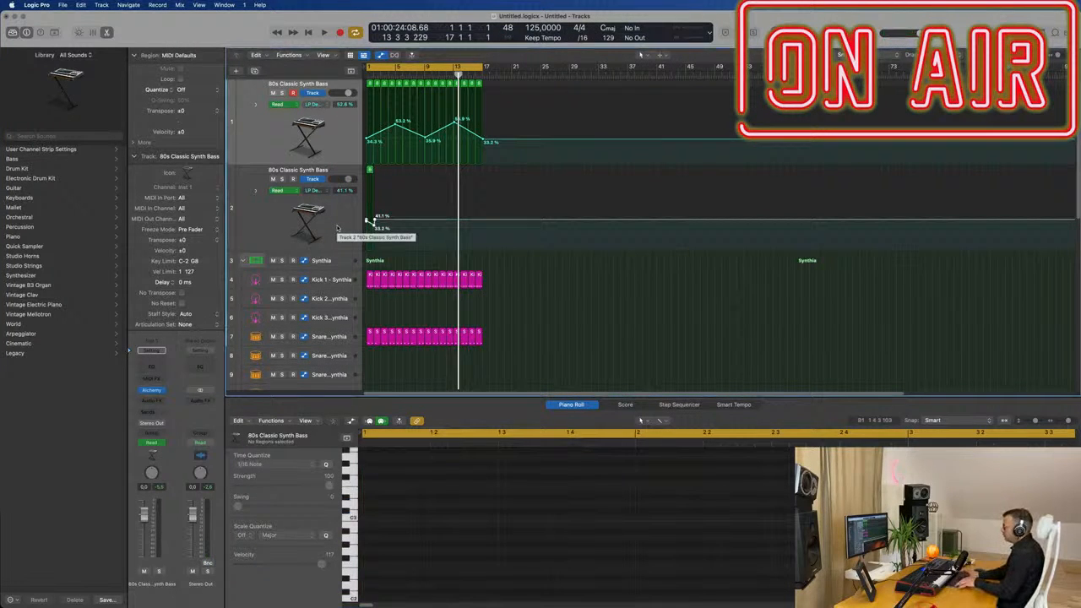
pyautogui.press('ctrl+super+BackSpace')
pyautogui.press('super+z')
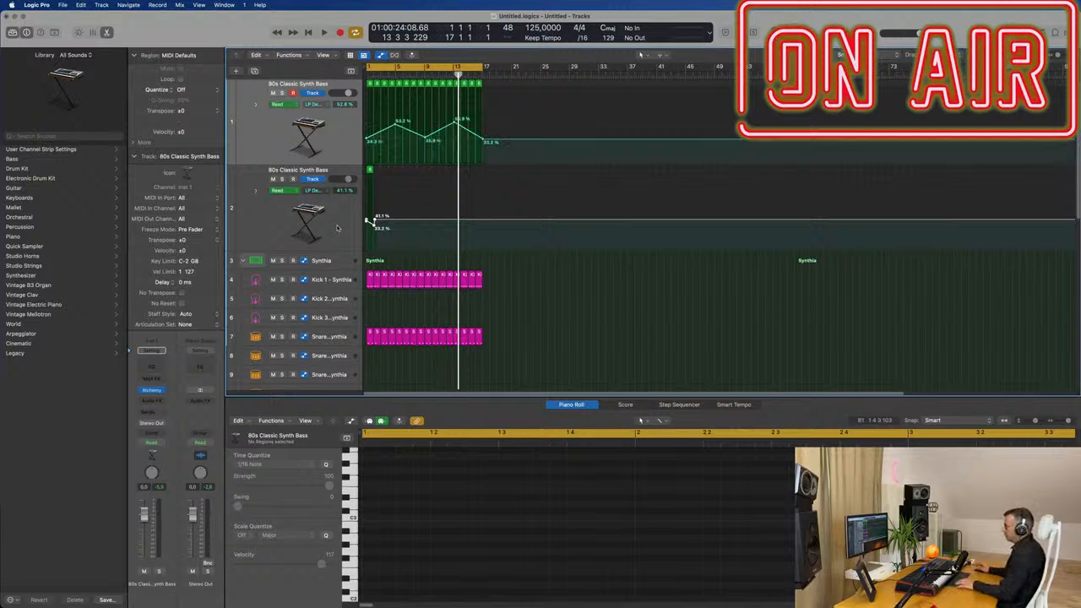
# Step: Delete all automation from the second bass track and transpose both notes of its one-bar region up two octaves
pyautogui.click(332, 243)
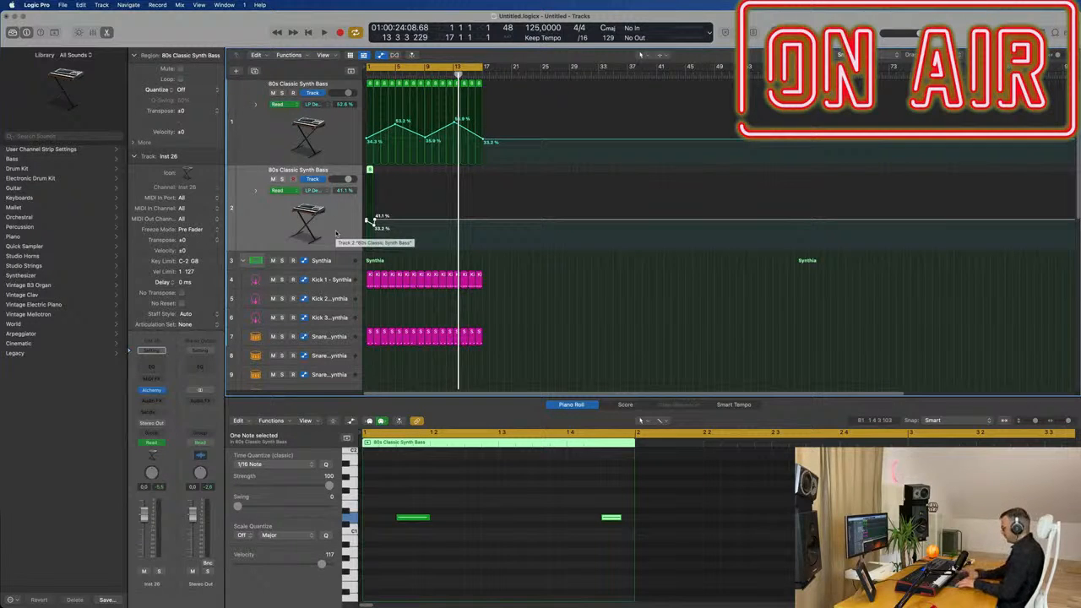
pyautogui.press('ctrl+super+BackSpace')
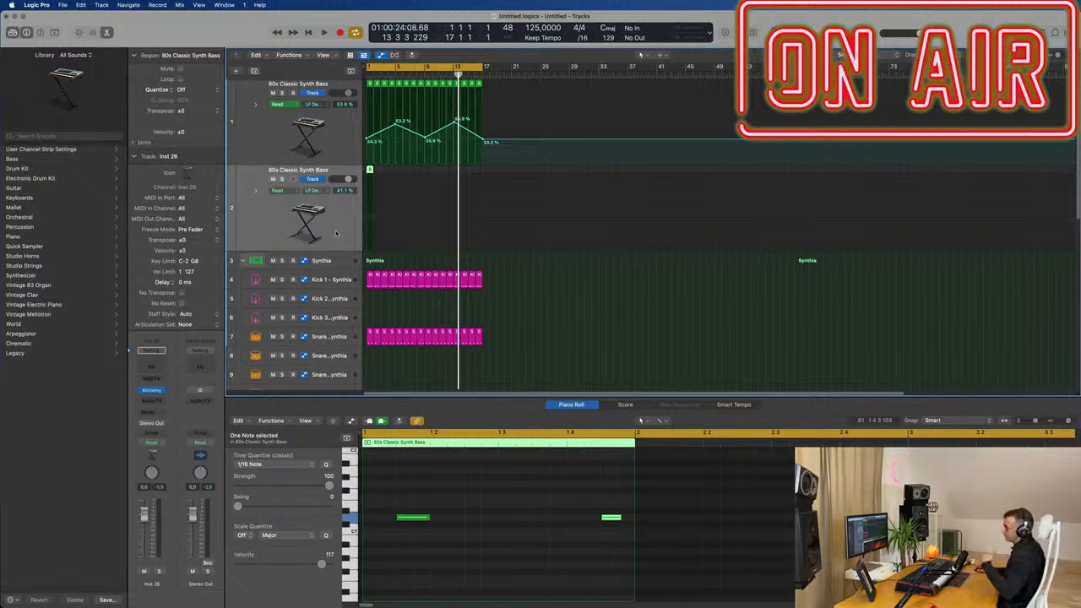
pyautogui.press('Return')
pyautogui.press('space')
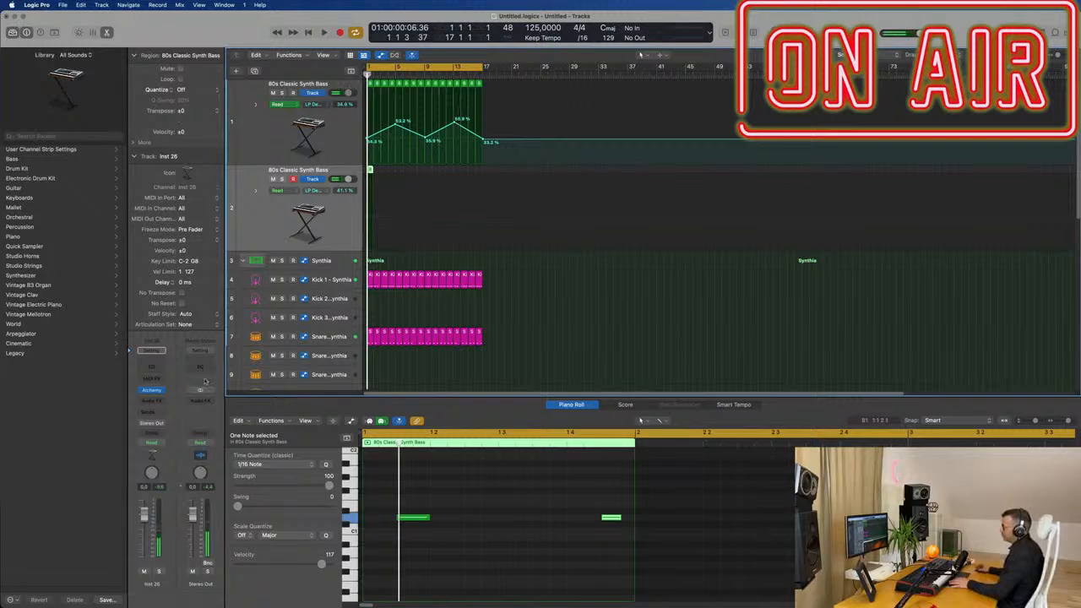
pyautogui.moveTo(394, 499); pyautogui.dragTo(627, 554)
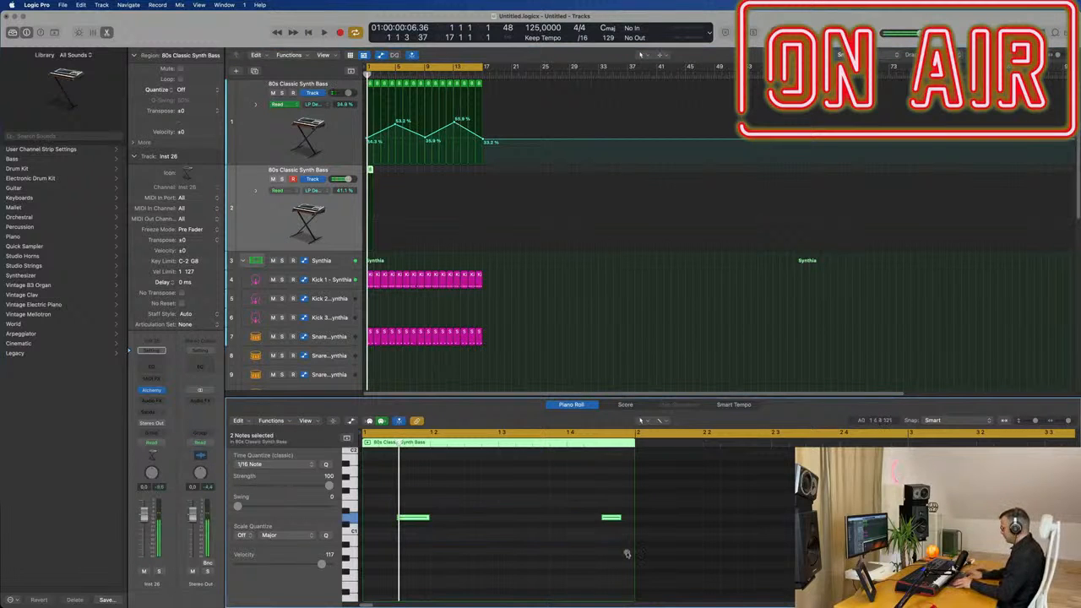
pyautogui.press('space')
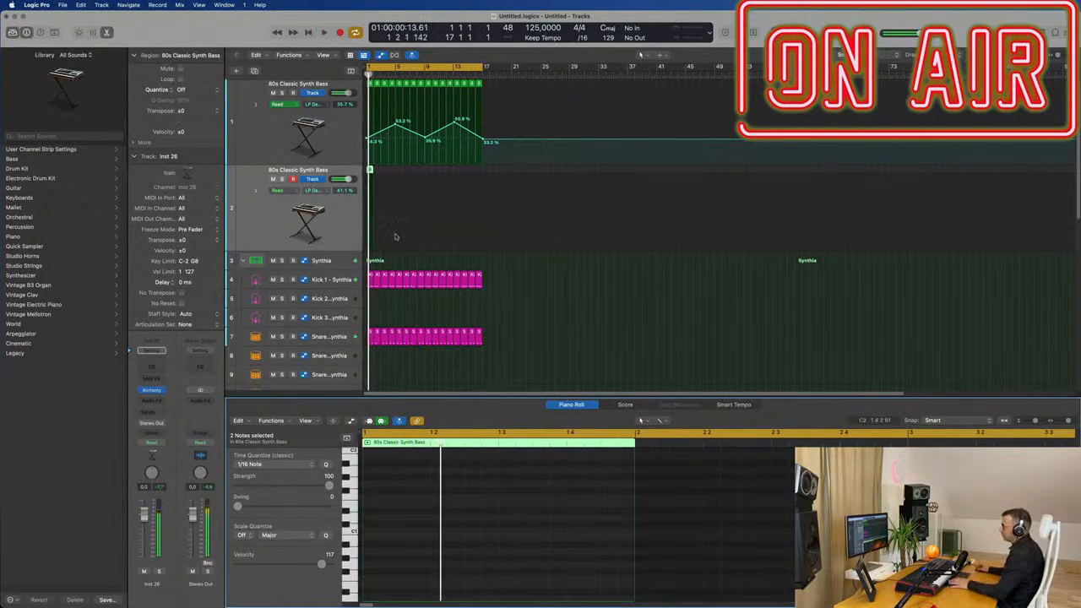
# Step: Open Alchemy on the second bass track, load the Alpha Pad preset from the Strings category and audition it with the beat
pyautogui.click(152, 392)
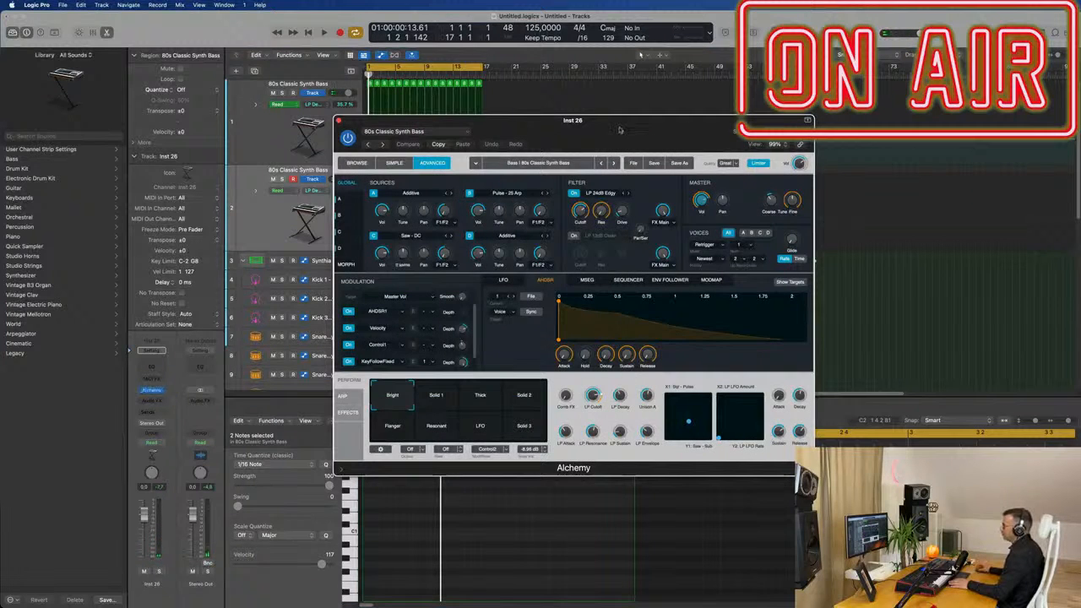
pyautogui.moveTo(619, 129); pyautogui.dragTo(736, 137)
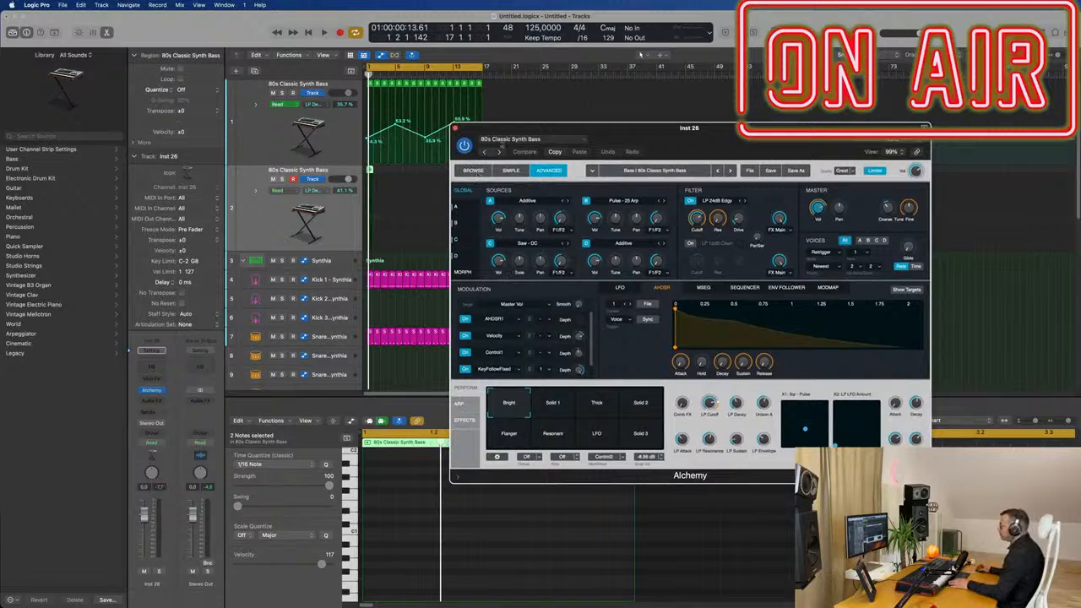
pyautogui.click(507, 140)
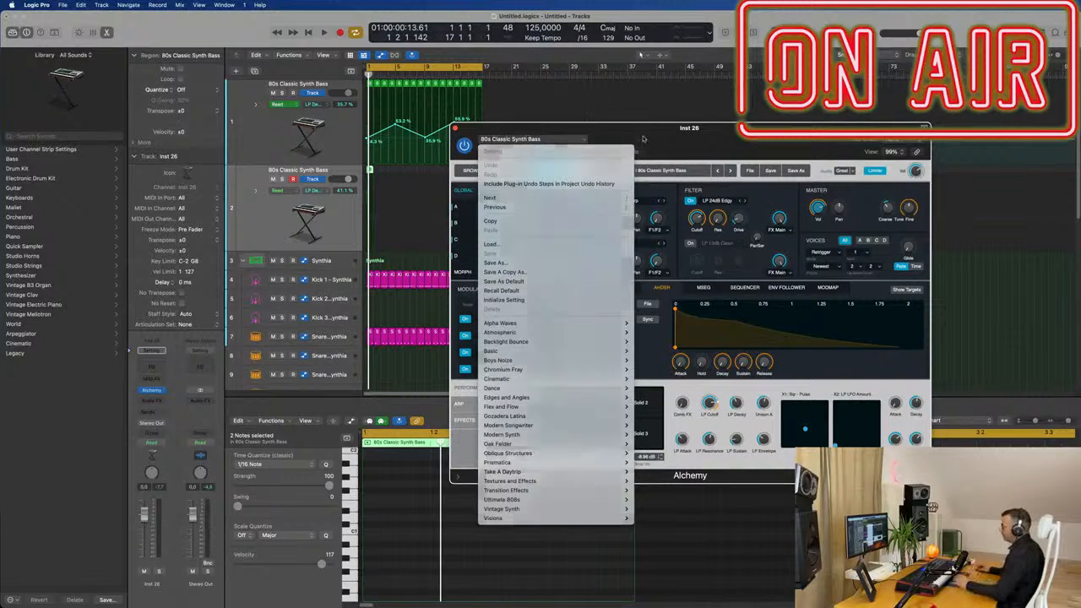
pyautogui.click(591, 181)
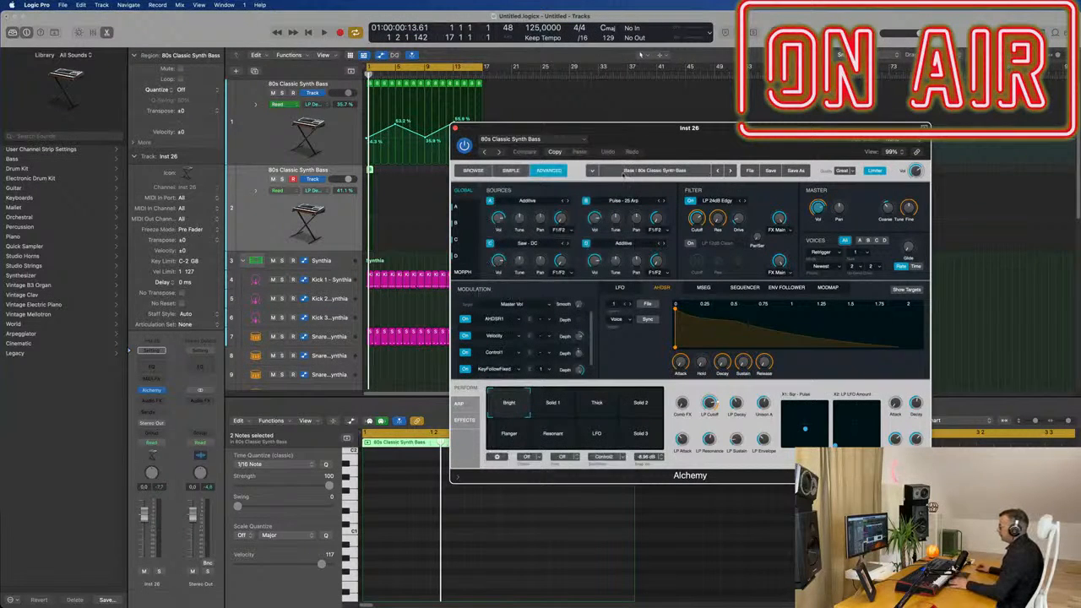
pyautogui.click(471, 171)
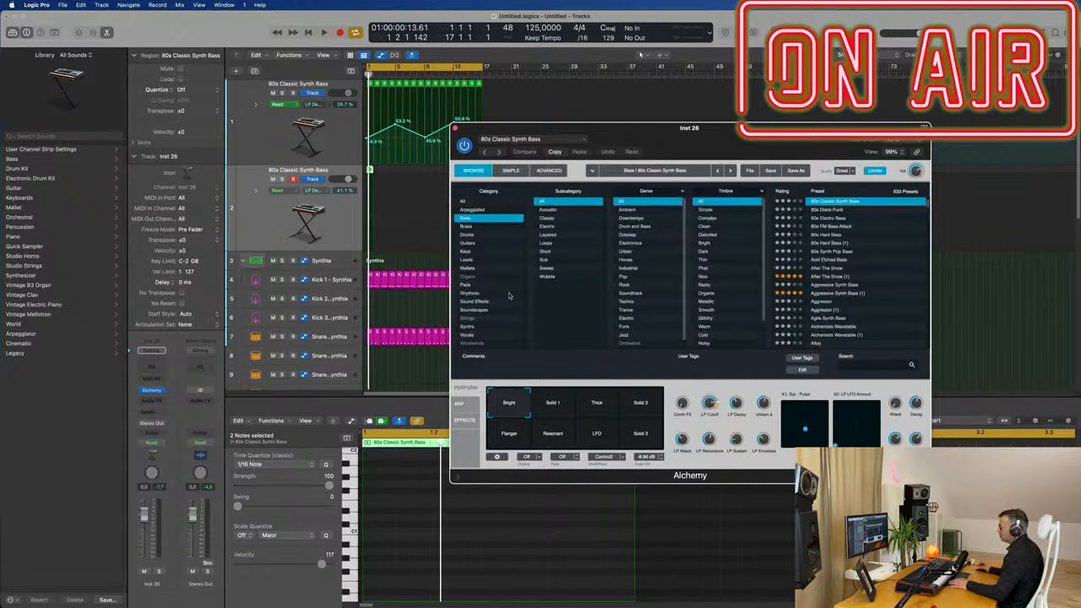
pyautogui.click(470, 319)
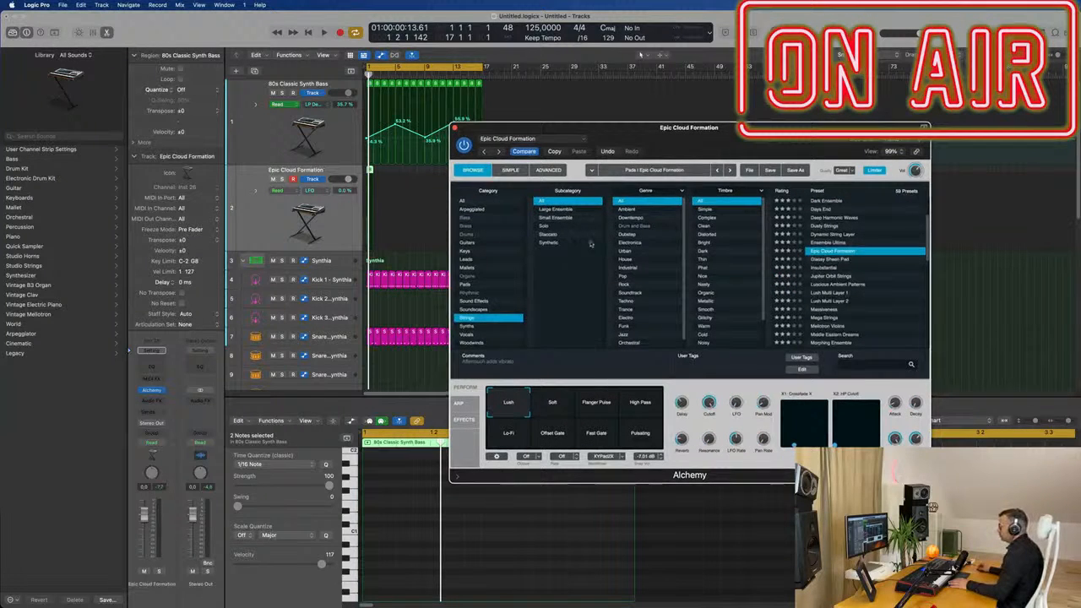
pyautogui.scroll(3, 837, 213)
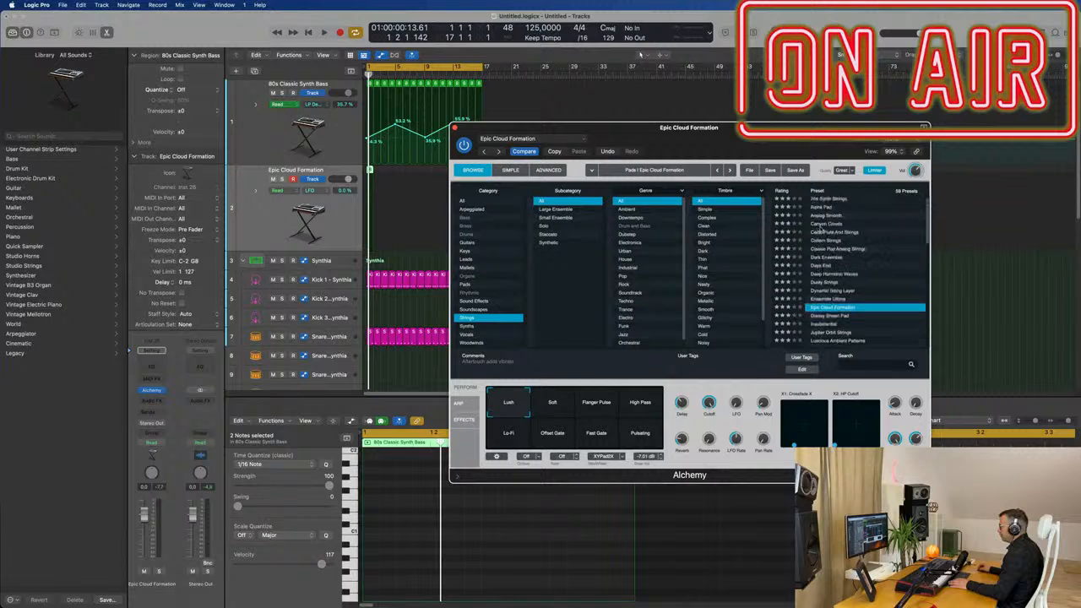
pyautogui.click(825, 209)
pyautogui.moveTo(774, 143); pyautogui.dragTo(935, 108)
pyautogui.press('space')
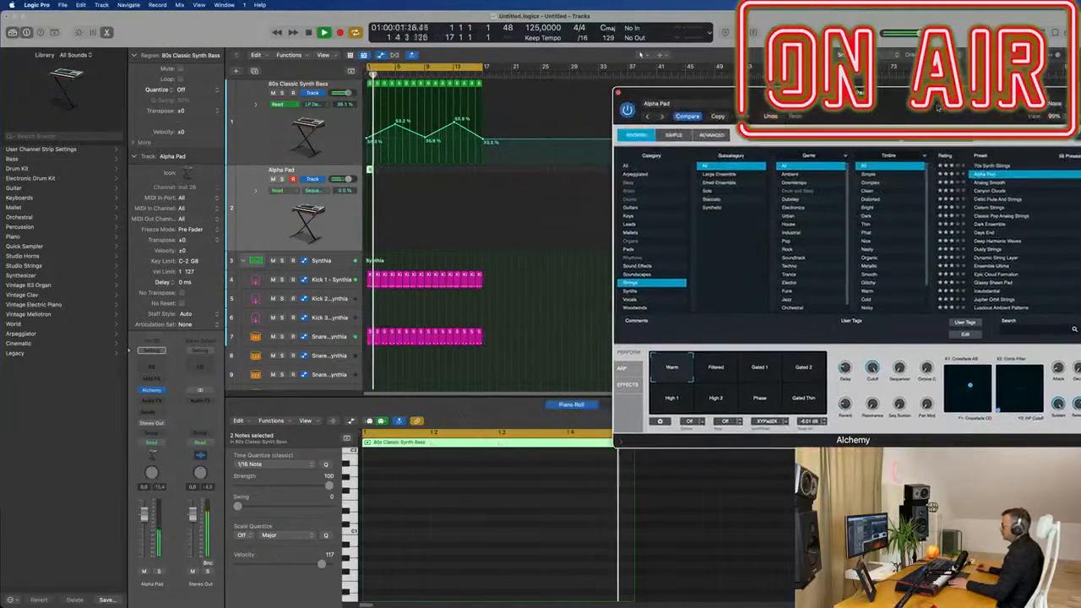
# Step: Lower the Alpha Pad track's volume to about -12.9 dB while playing the beat
pyautogui.click(267, 225)
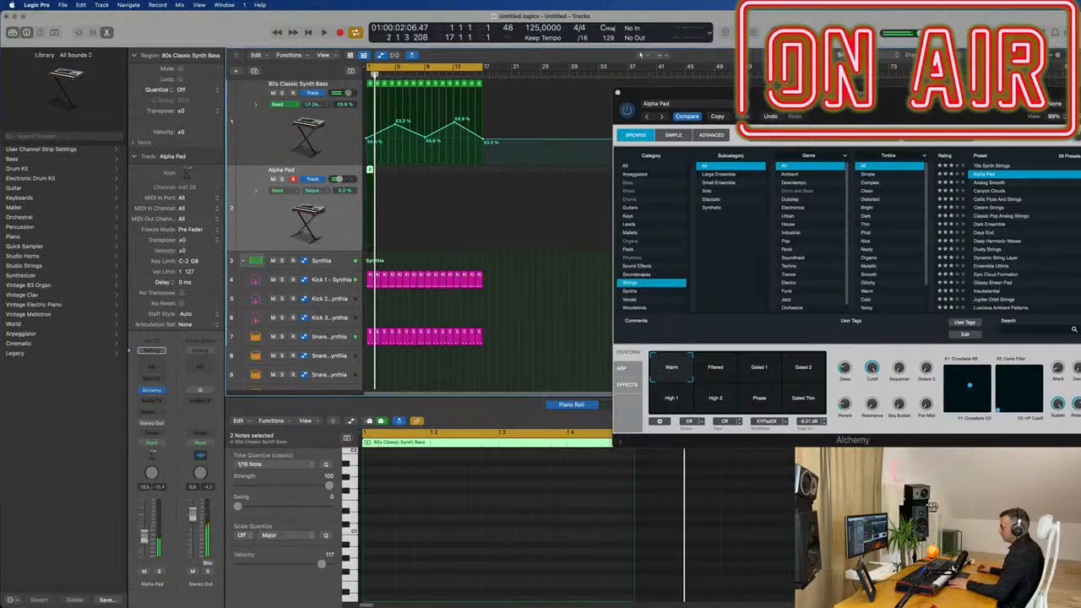
pyautogui.press('space')
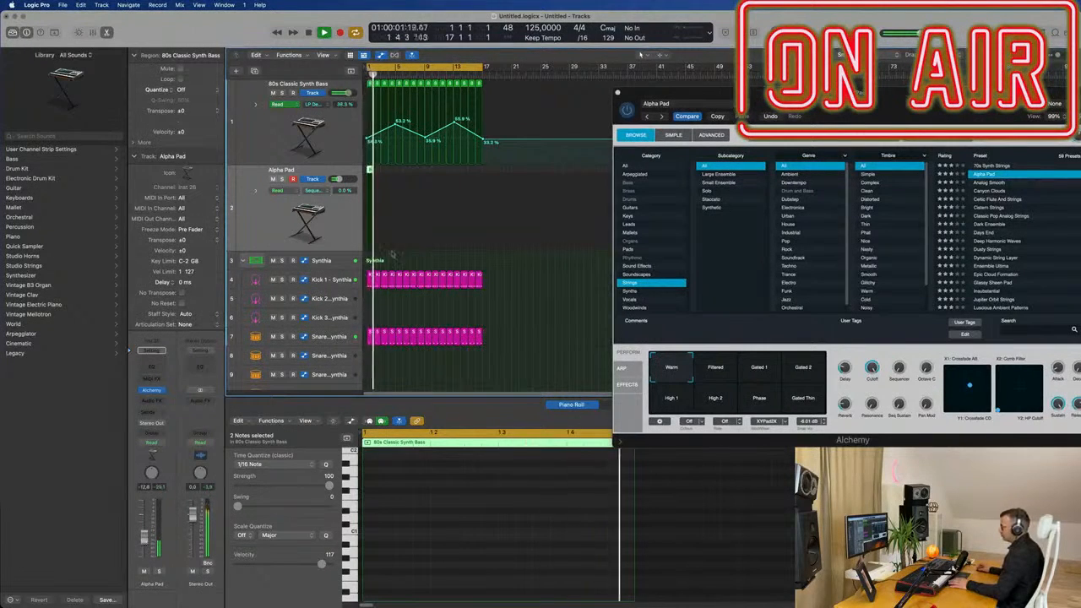
pyautogui.press('space')
# Step: Remove the first note from the Alpha Pad region, leaving only the short note late in beat 4
pyautogui.press('p')
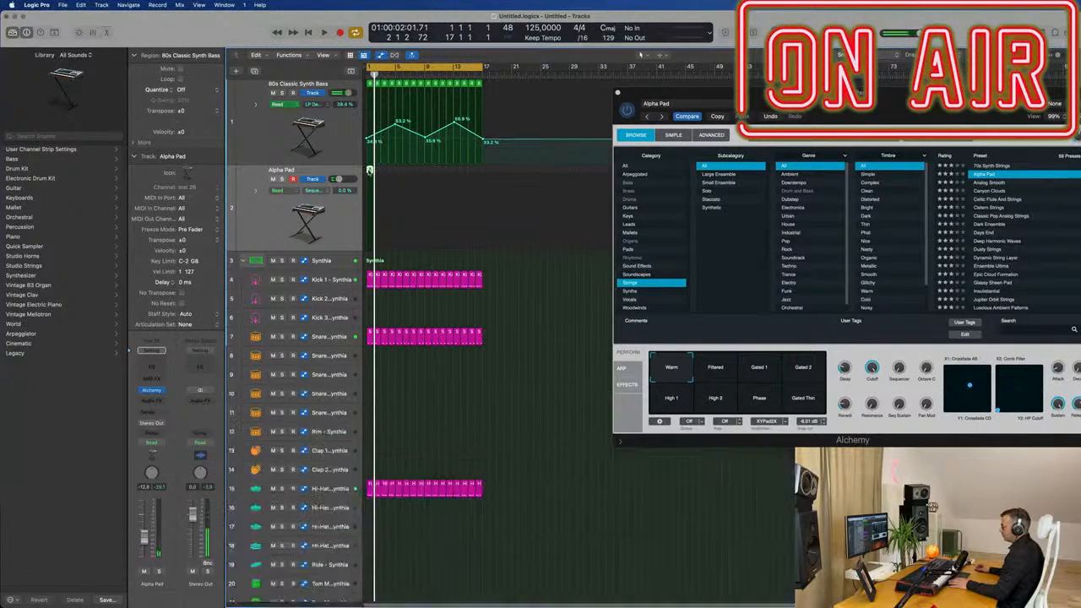
pyautogui.press('p')
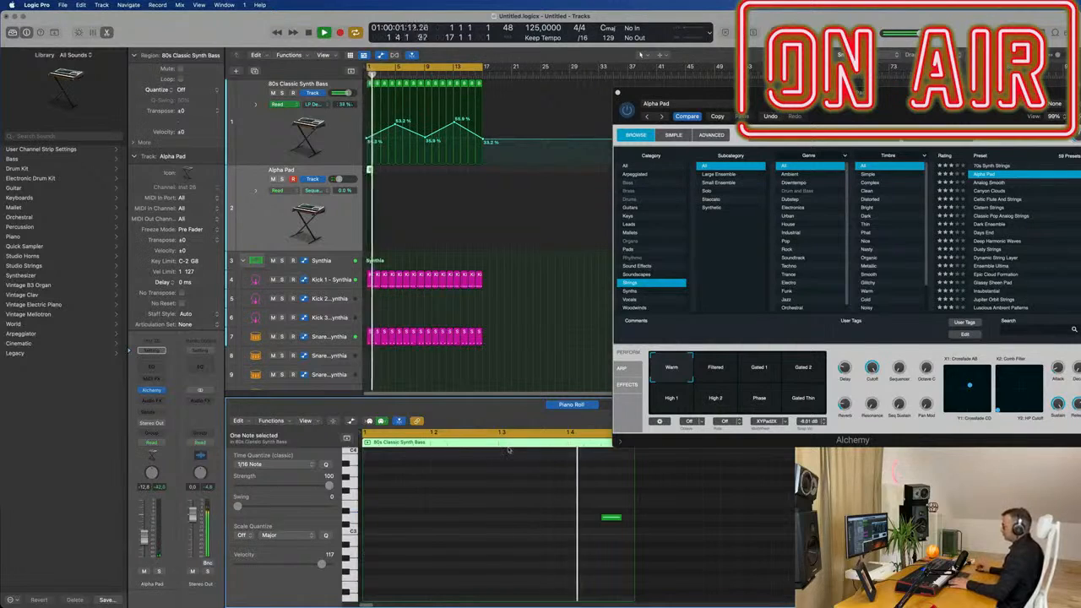
pyautogui.click(398, 168)
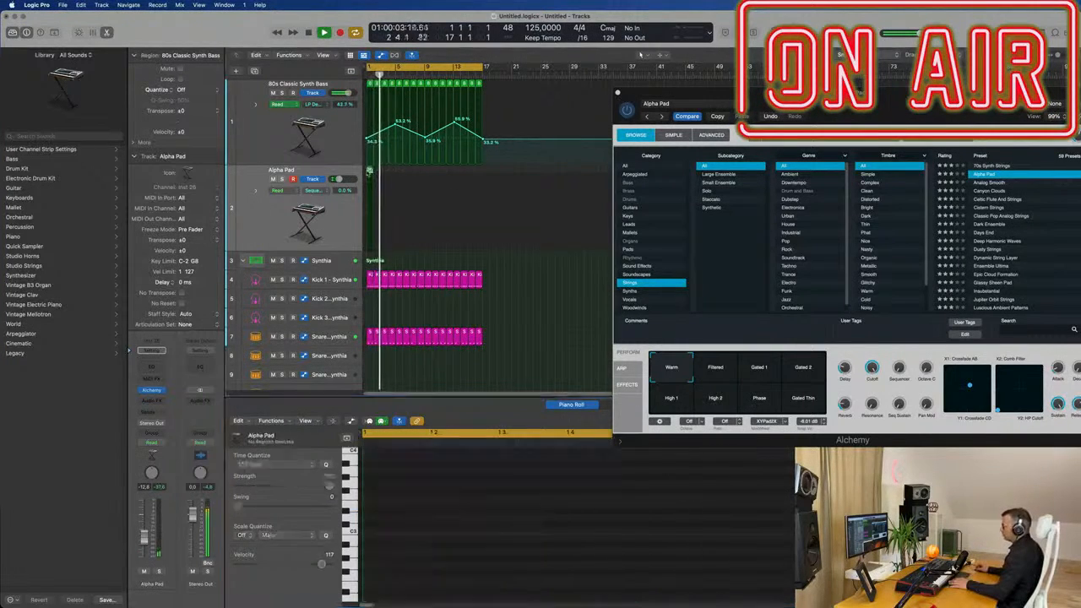
# Step: Repeat the edited one-bar region on the Alpha Pad track up to bar 17 and start playback
pyautogui.click(370, 170)
pyautogui.press('space')
pyautogui.press('super+r')
pyautogui.press('super+r')
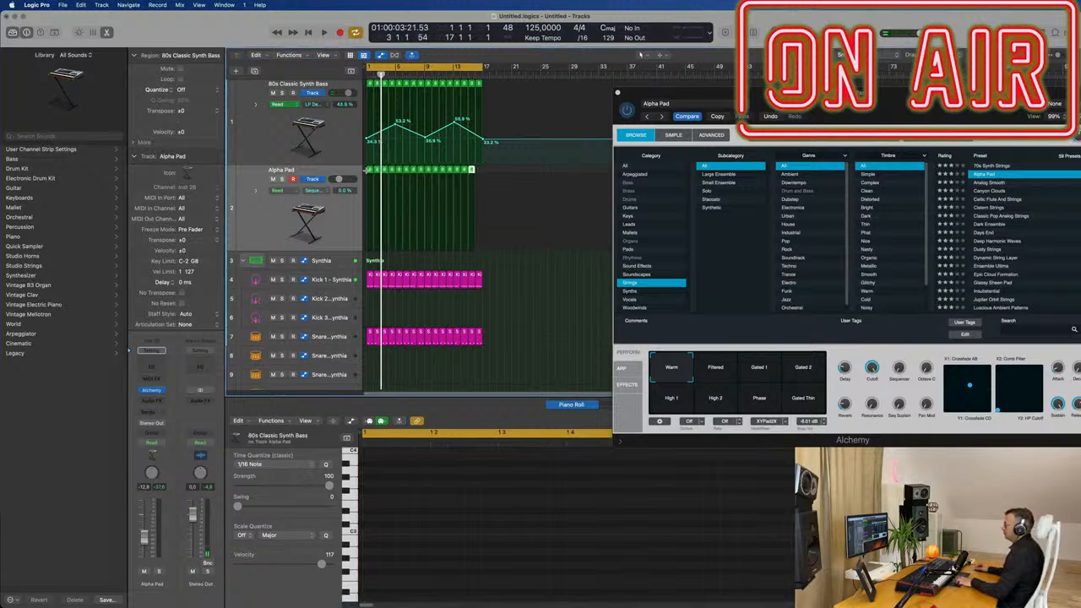
pyautogui.press('super+r')
pyautogui.press('space')
# Step: Try the Cistern Strings preset with its Crackling, Light Rain, Fizzing and Dark snapshots during playback
pyautogui.moveTo(676, 92); pyautogui.dragTo(532, 128)
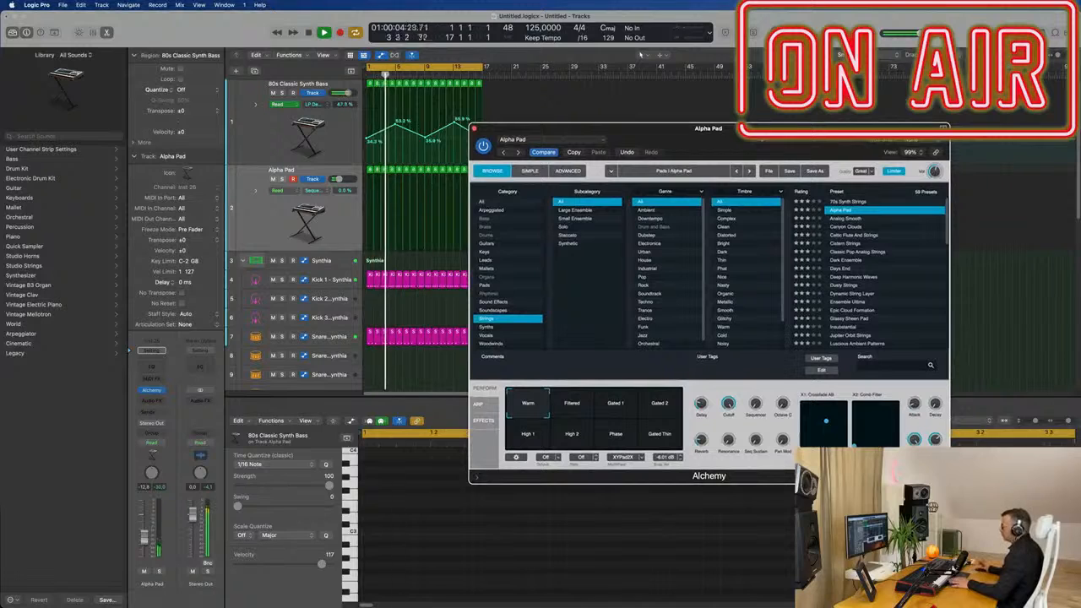
pyautogui.click(842, 243)
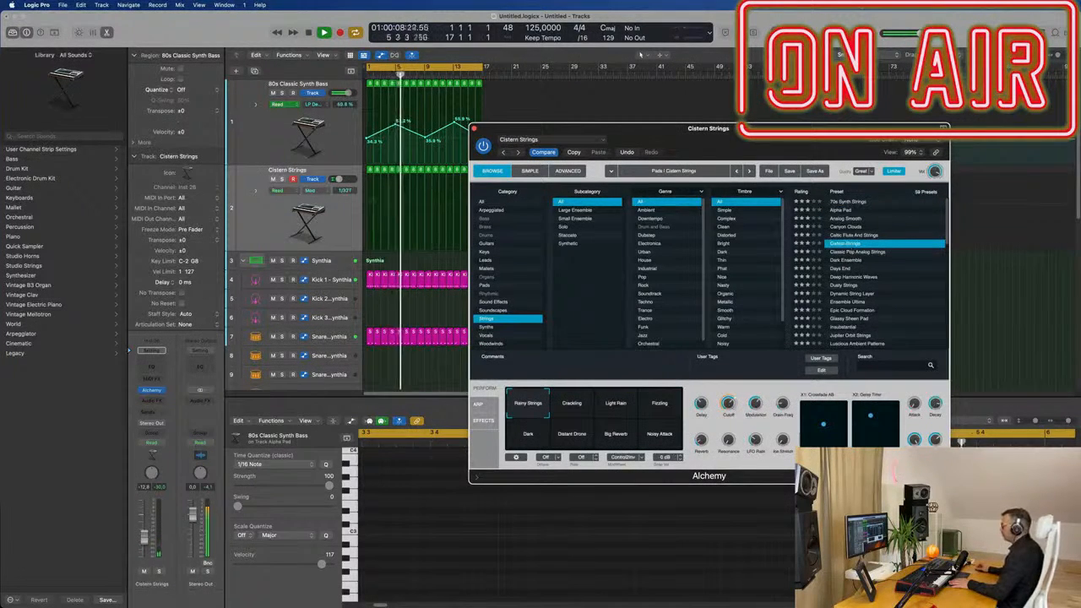
pyautogui.moveTo(811, 129); pyautogui.dragTo(752, 229)
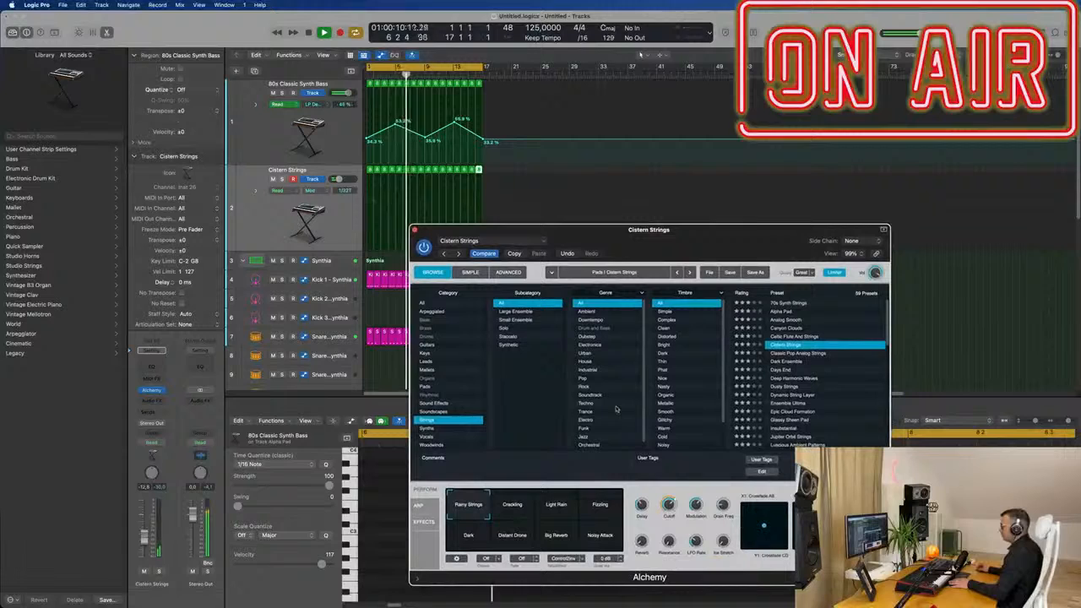
pyautogui.click(507, 515)
pyautogui.click(557, 512)
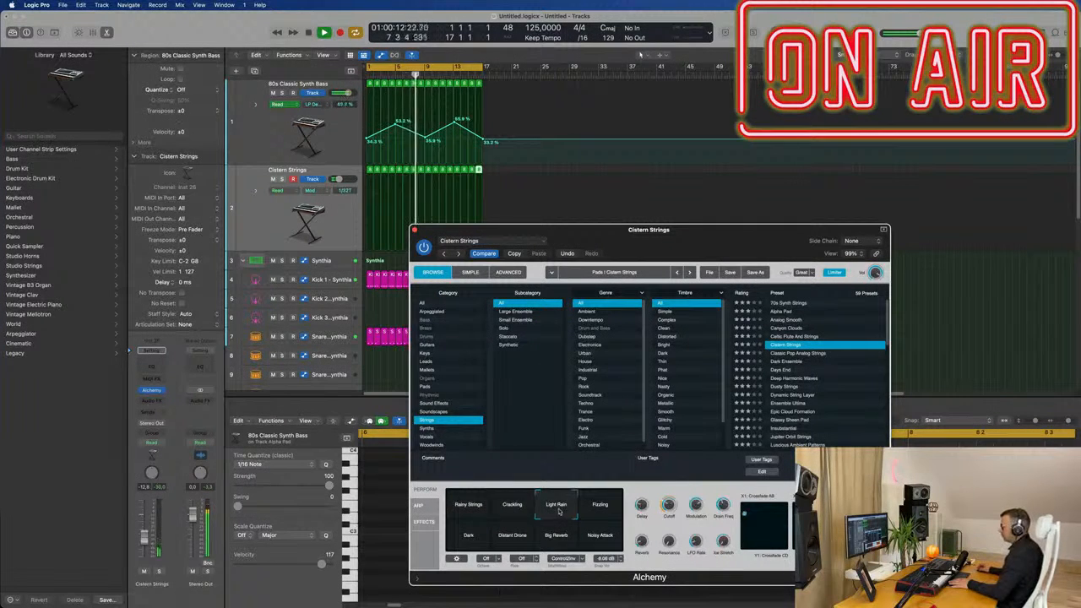
pyautogui.click(594, 512)
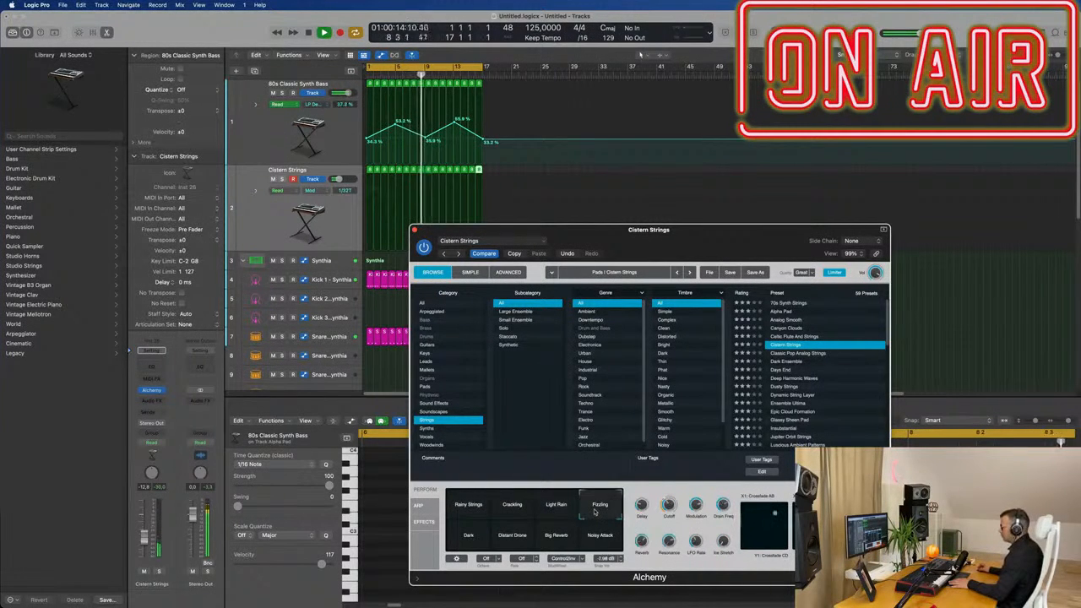
pyautogui.click(469, 539)
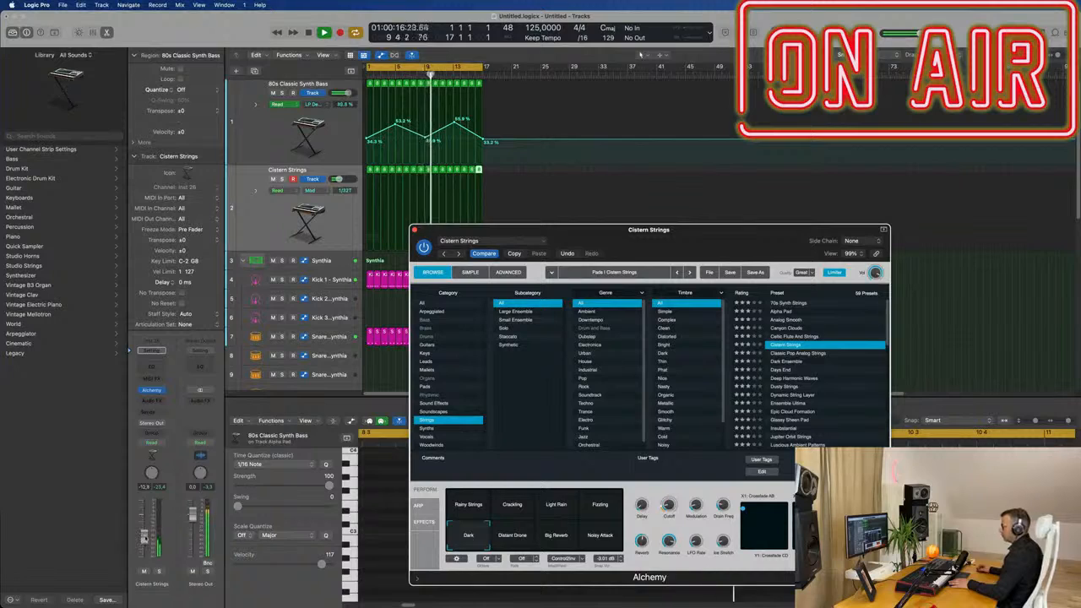
# Step: Try the Classic Pop Analog Strings preset with its Resonant snapshot on the second track
pyautogui.click(144, 538)
pyautogui.click(785, 355)
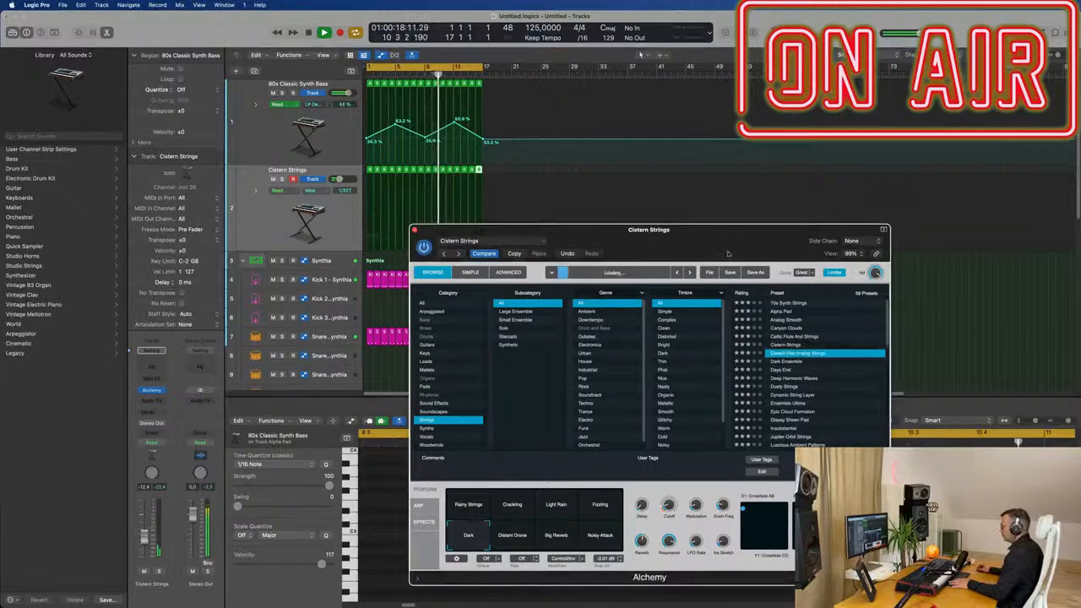
pyautogui.moveTo(727, 251); pyautogui.dragTo(817, 148)
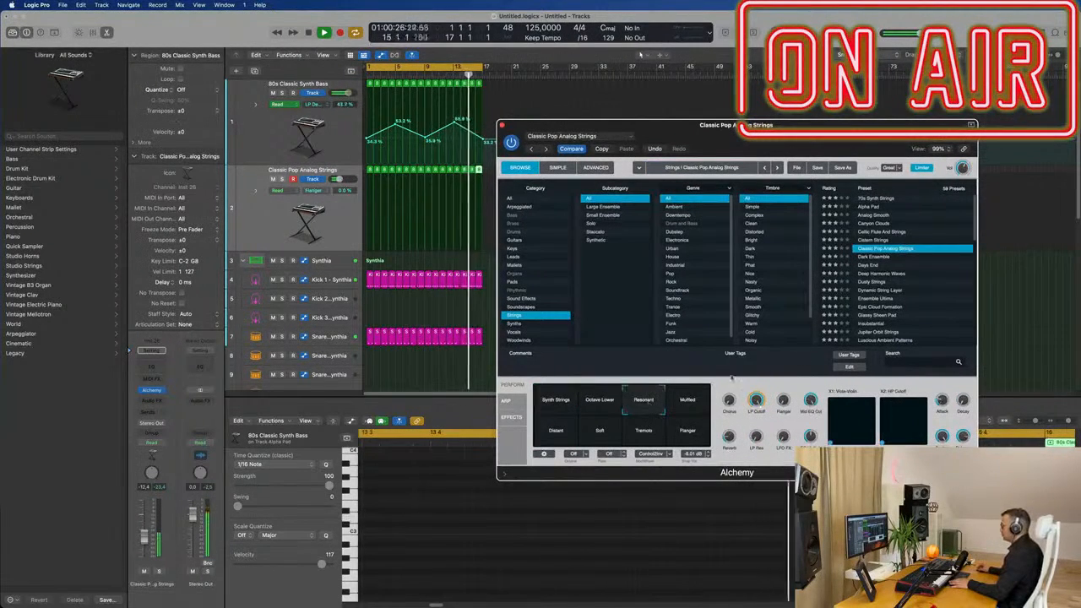
# Step: Load the Dusty Strings preset with the track volume at about -7.4 dB and select the notes of all sixteen repeated regions
pyautogui.click(863, 282)
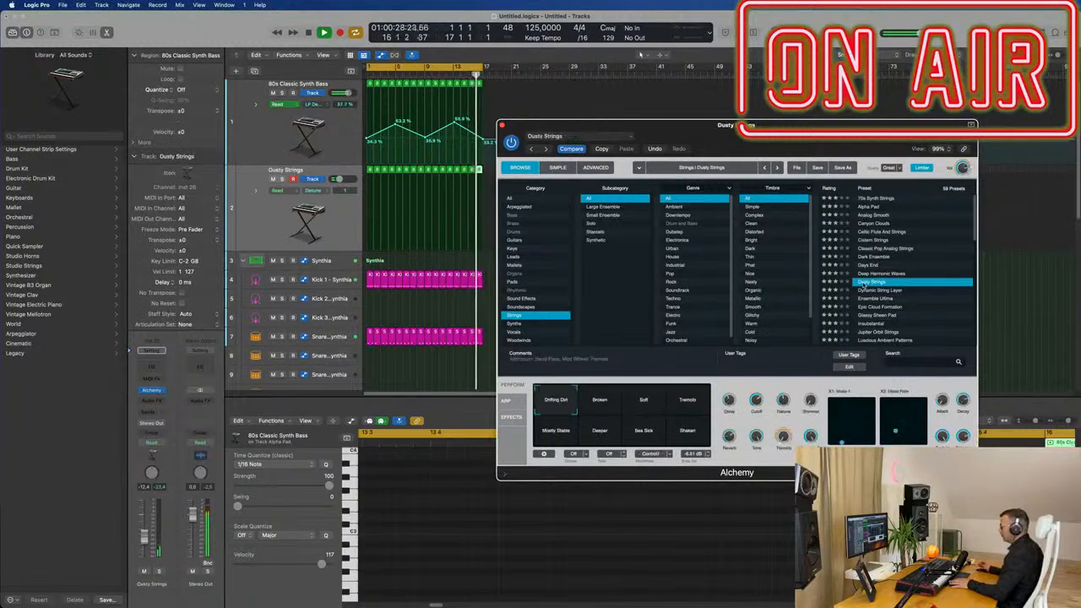
pyautogui.moveTo(819, 127); pyautogui.dragTo(875, 120)
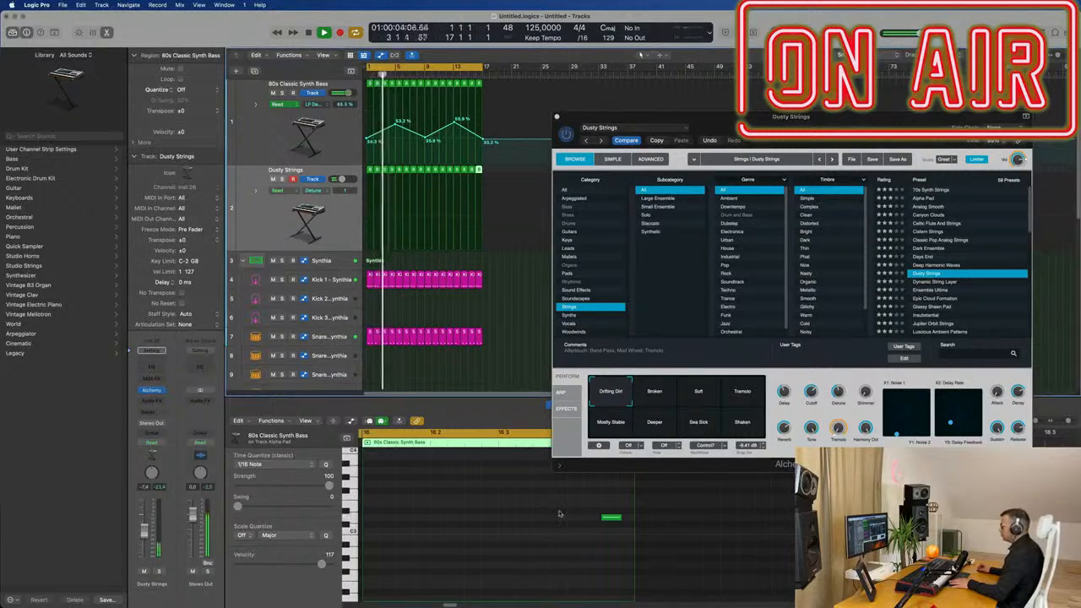
pyautogui.moveTo(571, 507); pyautogui.dragTo(613, 546)
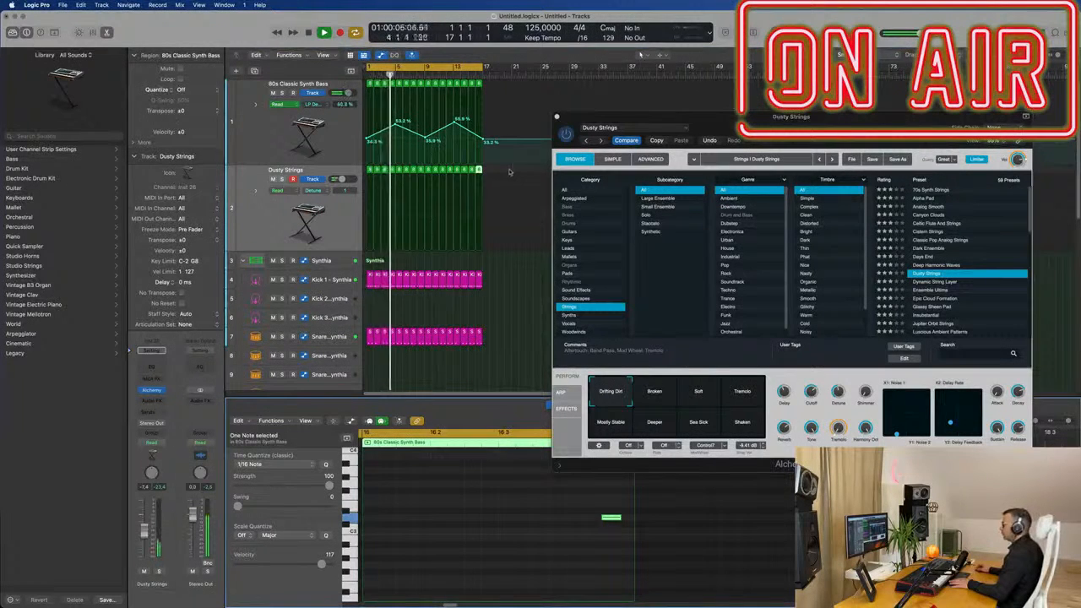
pyautogui.press('super+a')
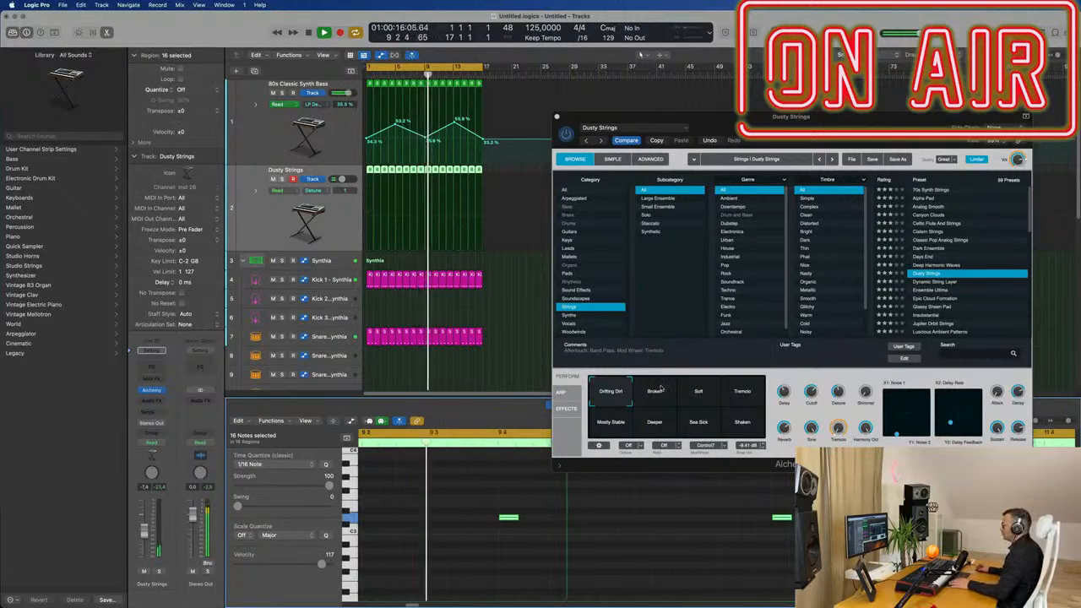
# Step: Audition the Soft snapshot and the Dynamic String Layer preset, and load the Massiveness preset on the second track
pyautogui.click(701, 389)
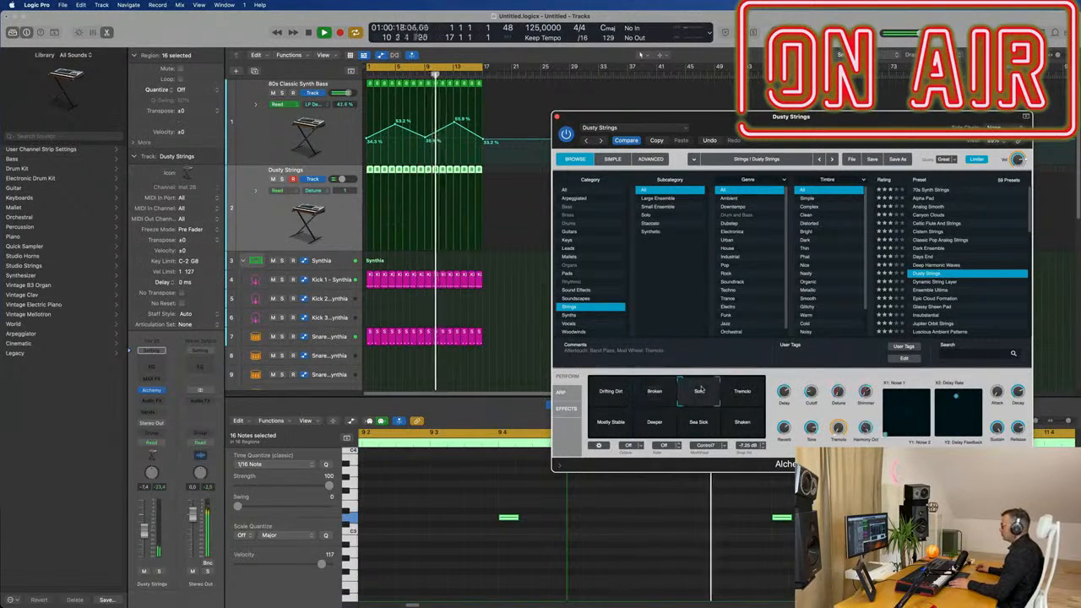
pyautogui.click(748, 404)
pyautogui.click(936, 283)
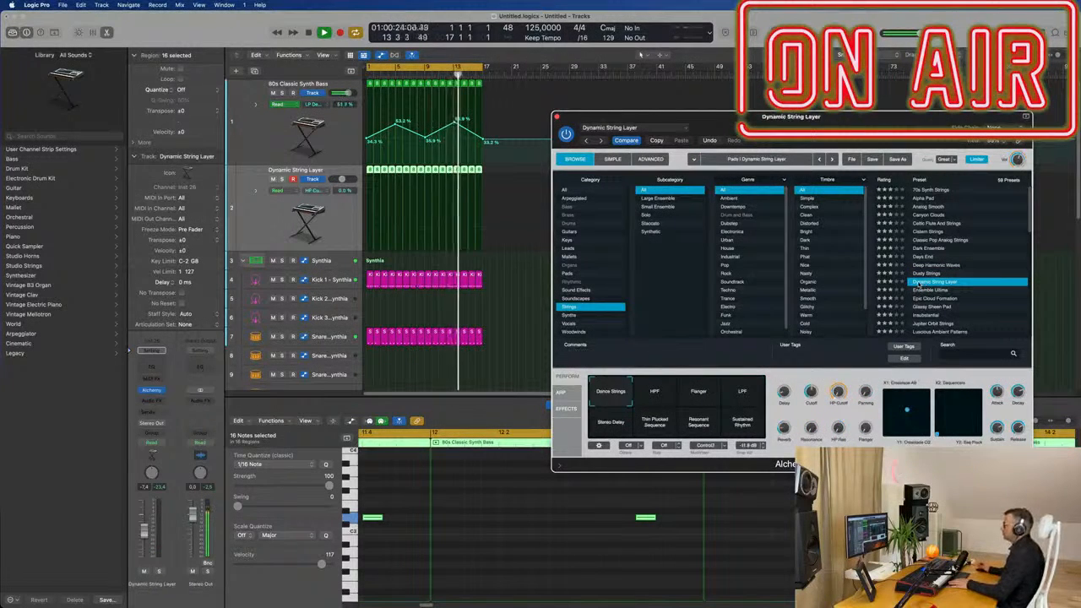
pyautogui.scroll(-3, 930, 301)
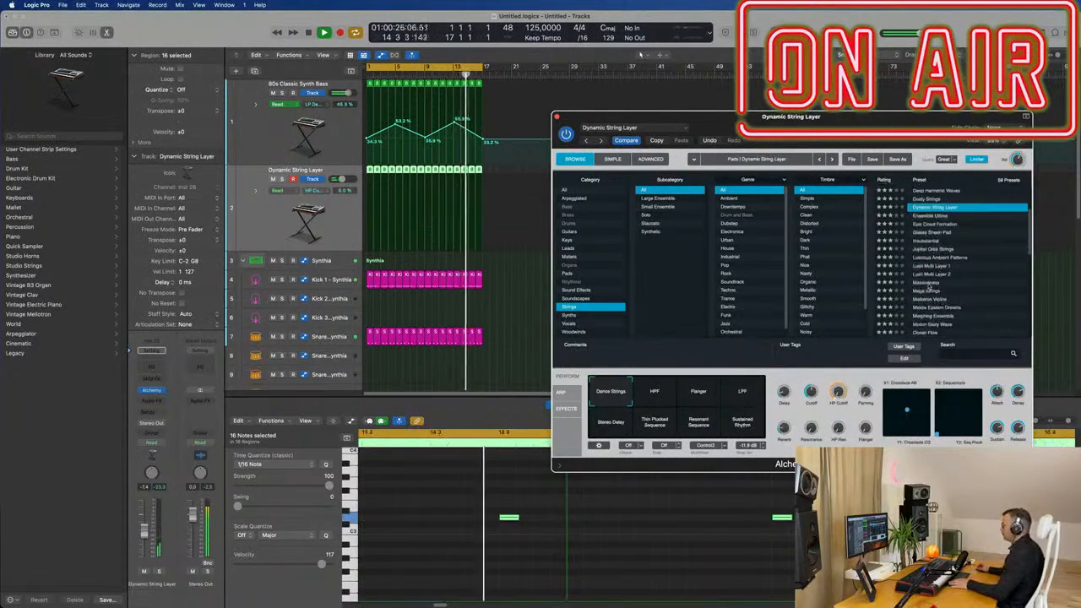
pyautogui.click(927, 283)
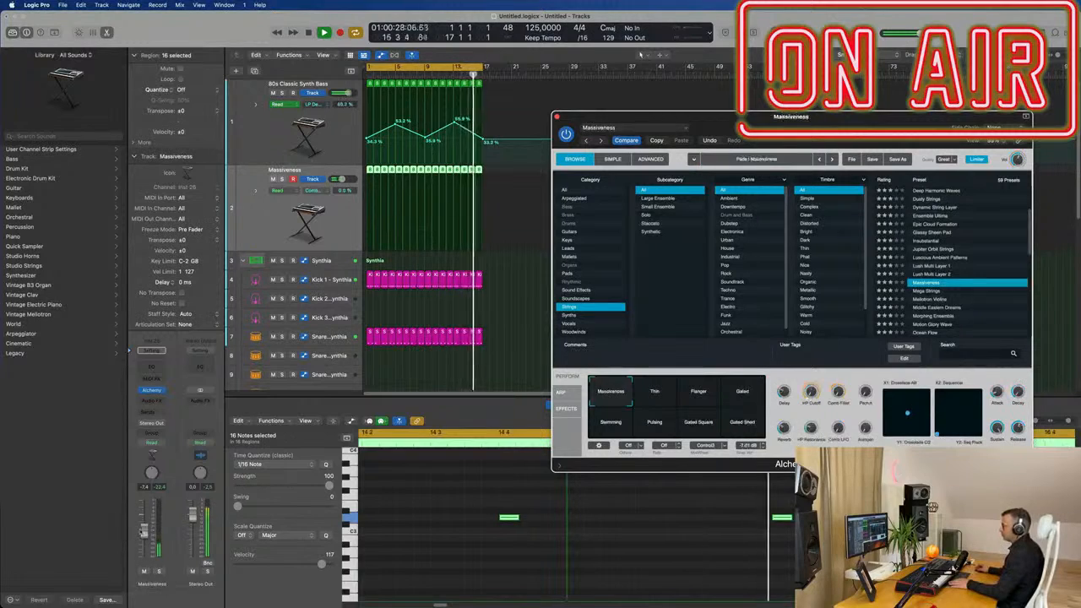
# Step: Load the Ocean Flow strings preset on the second track and audition its Key Distorted snapshot
pyautogui.scroll(-1, 811, 270)
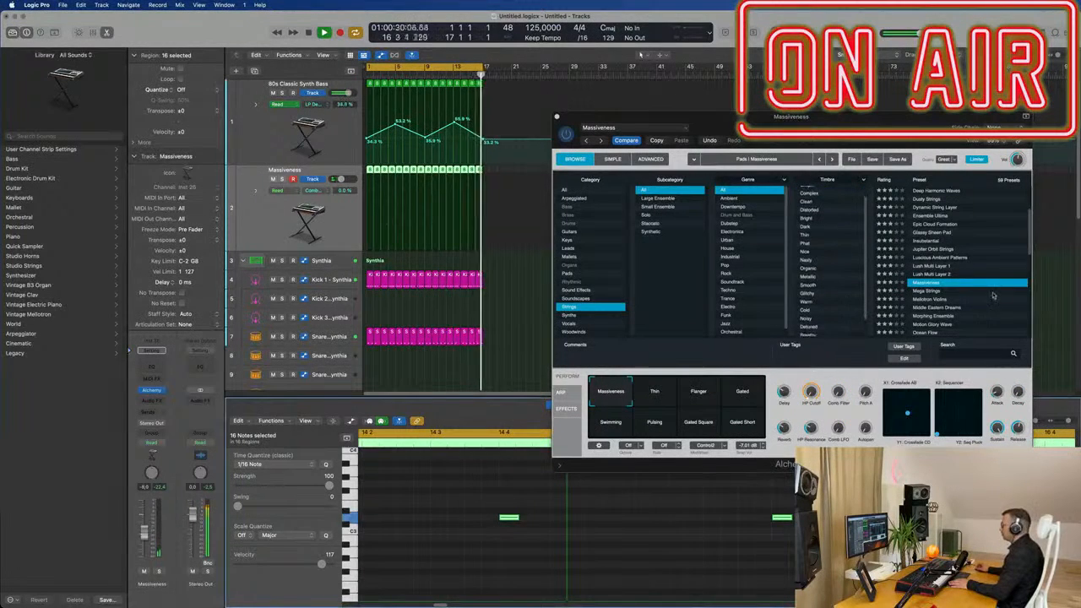
pyautogui.scroll(-3, 972, 262)
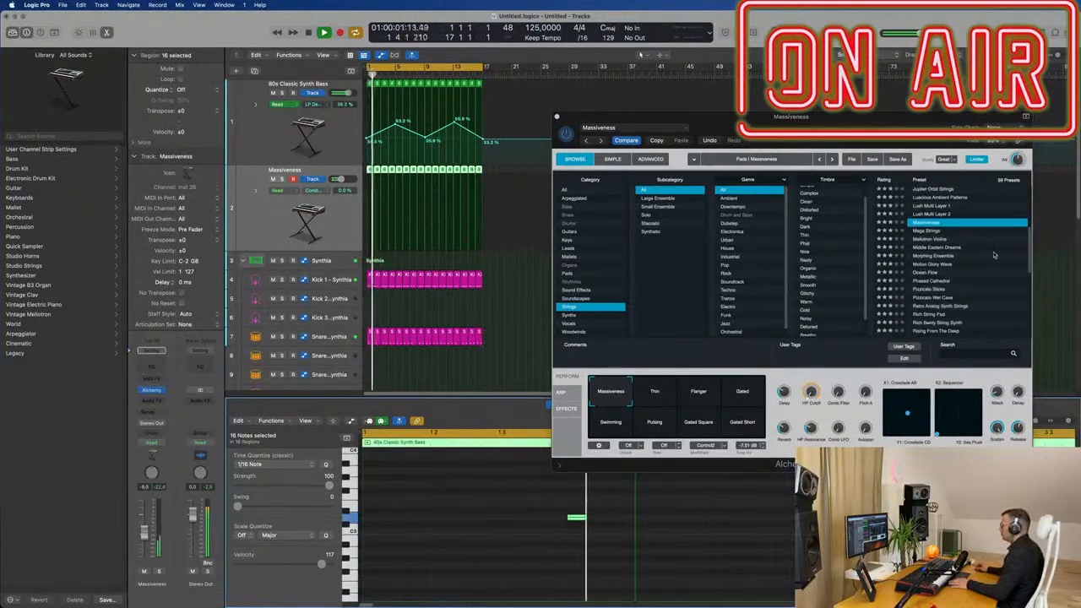
pyautogui.click(932, 274)
pyautogui.click(931, 275)
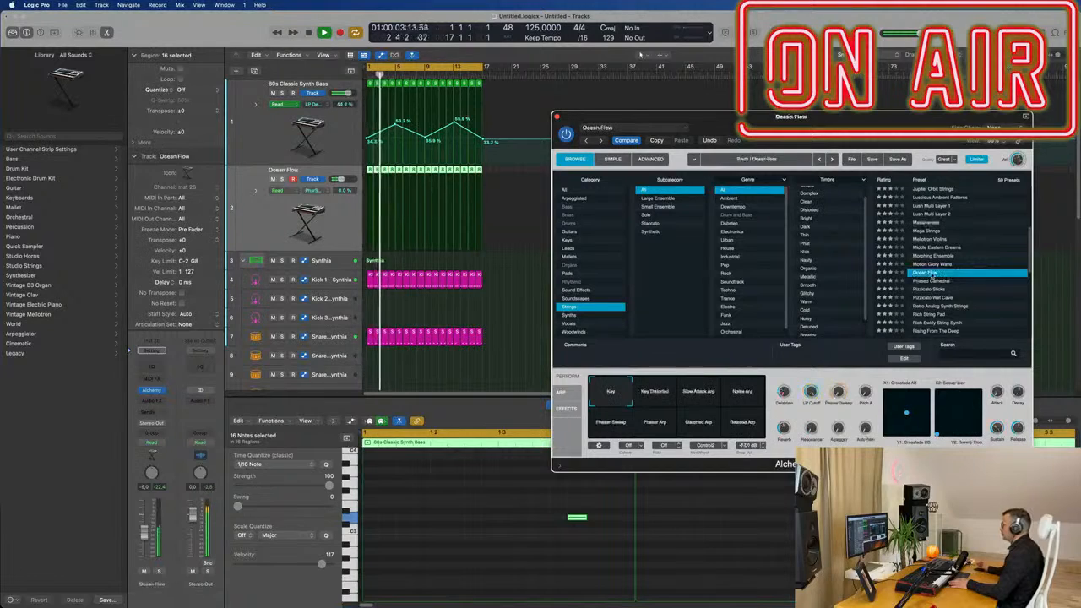
pyautogui.scroll(-1, 980, 273)
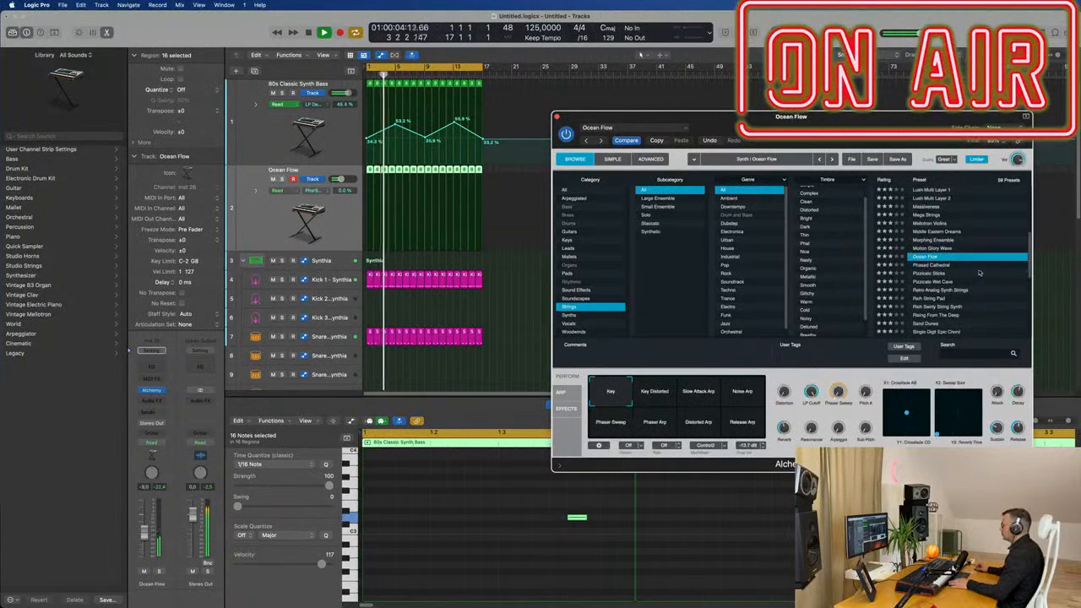
pyautogui.click(652, 394)
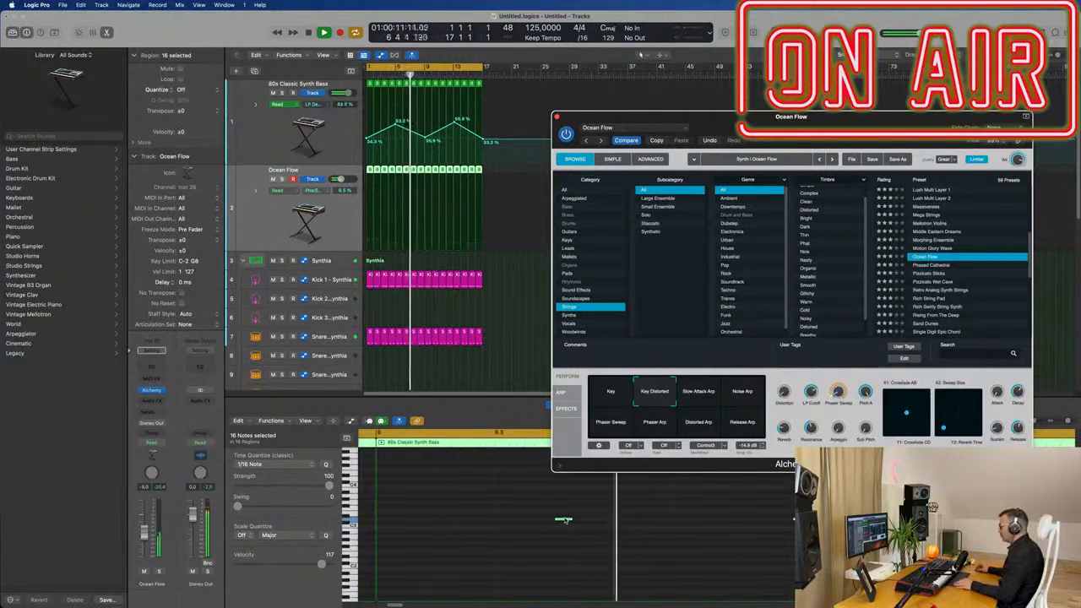
# Step: Duplicate the selected notes of all sixteen regions one octave lower and restart playback from the beginning
pyautogui.moveTo(564, 520); pyautogui.dragTo(567, 562)
pyautogui.press('Return')
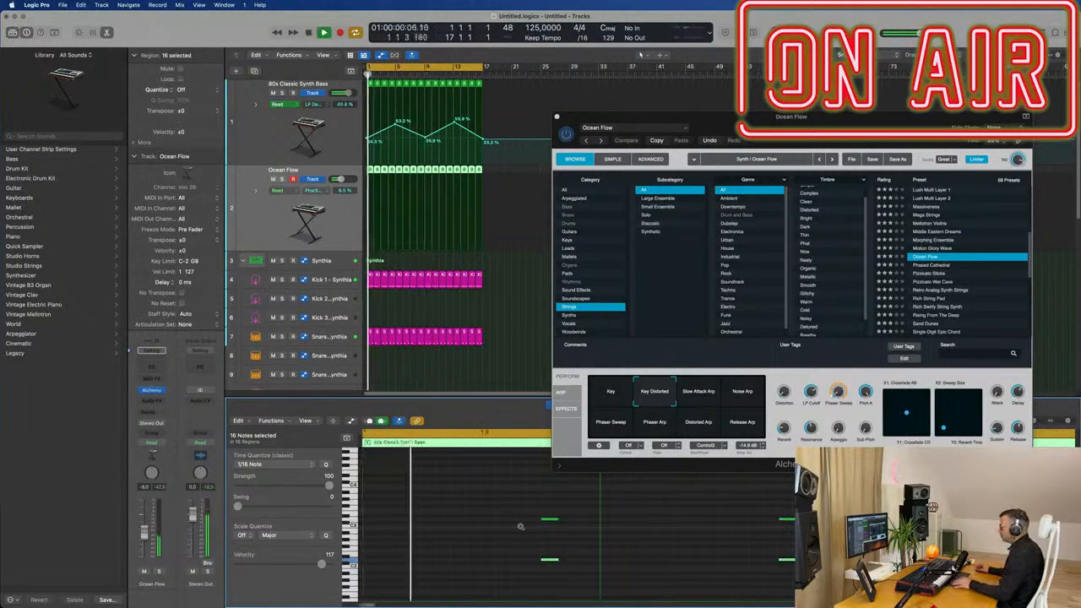
pyautogui.press('super+Left')
pyautogui.press('super+Left')
pyautogui.press('super+Left')
pyautogui.press('super+Left')
pyautogui.moveTo(716, 117); pyautogui.dragTo(642, 94)
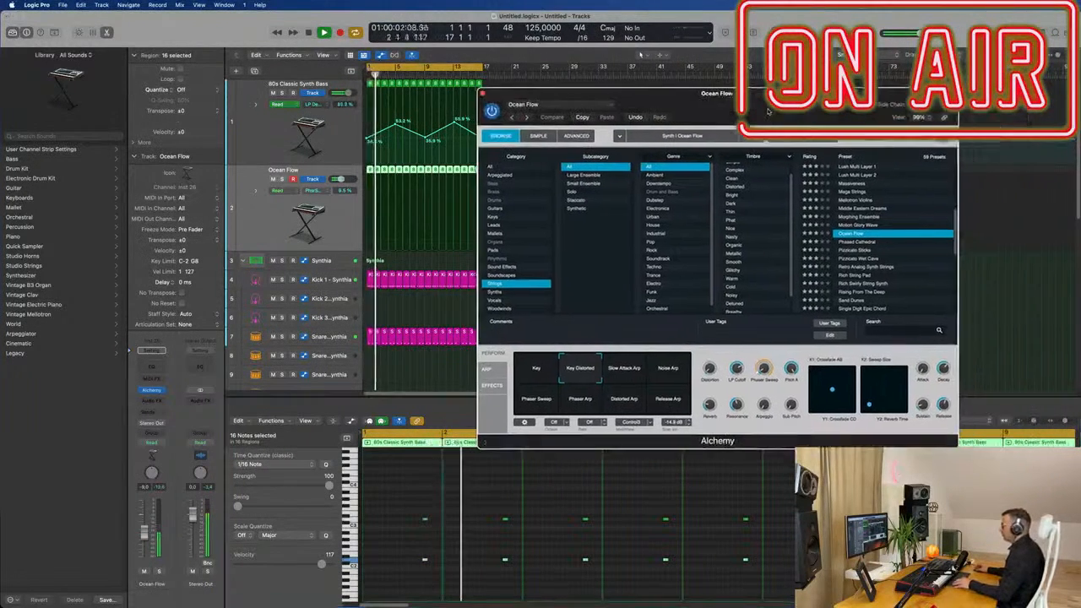
# Step: Audition Ocean Flow's Noise Arp, Phaser Sweep, Phaser Arp, Distorted Arp, Release Arp and Key Distorted snapshots during playback
pyautogui.click(674, 369)
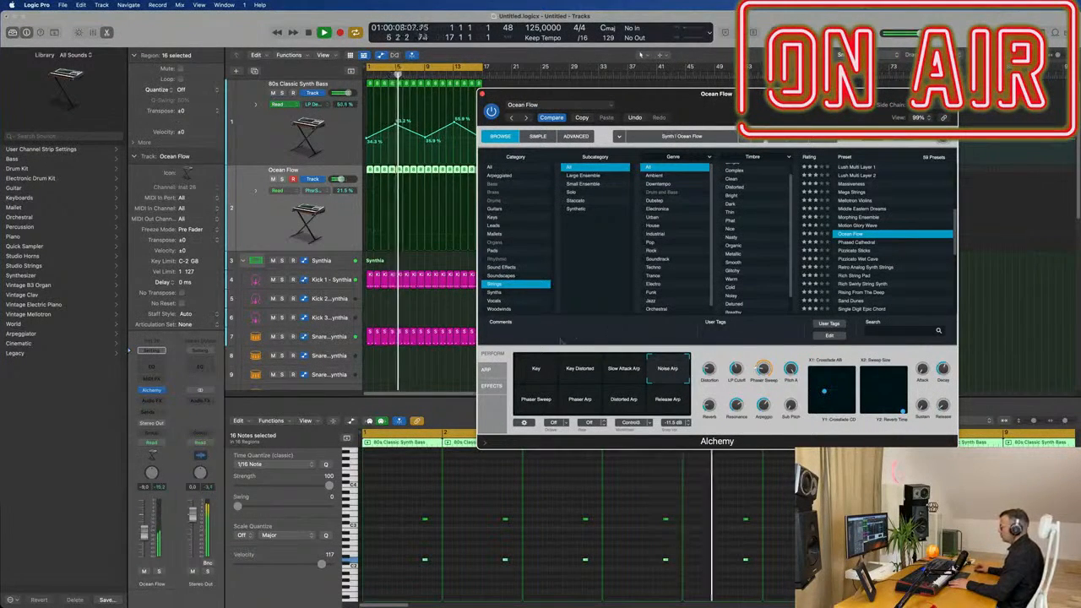
pyautogui.click(527, 407)
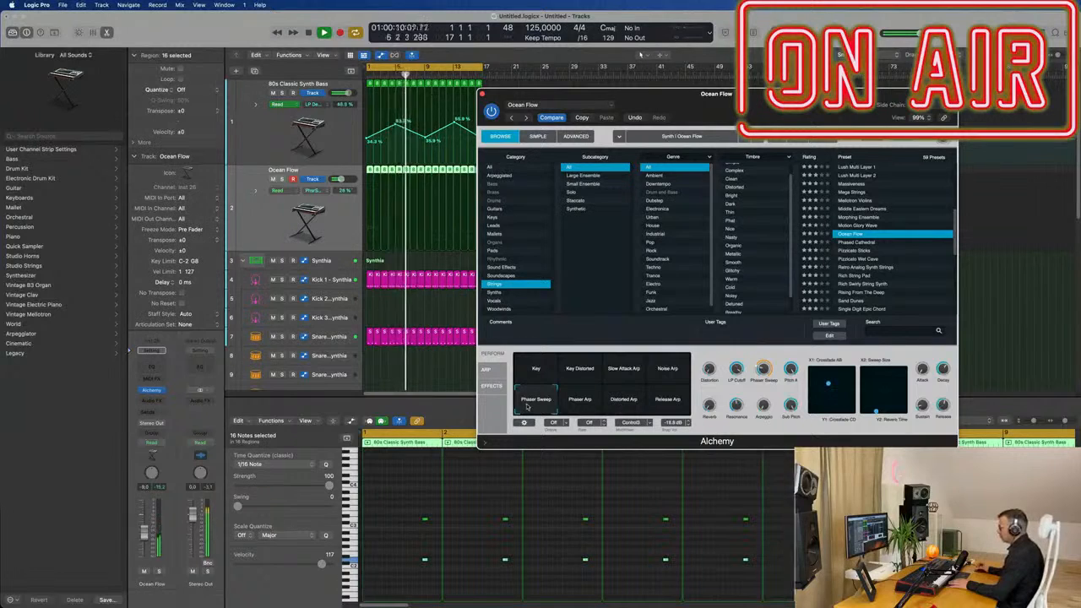
pyautogui.click(579, 402)
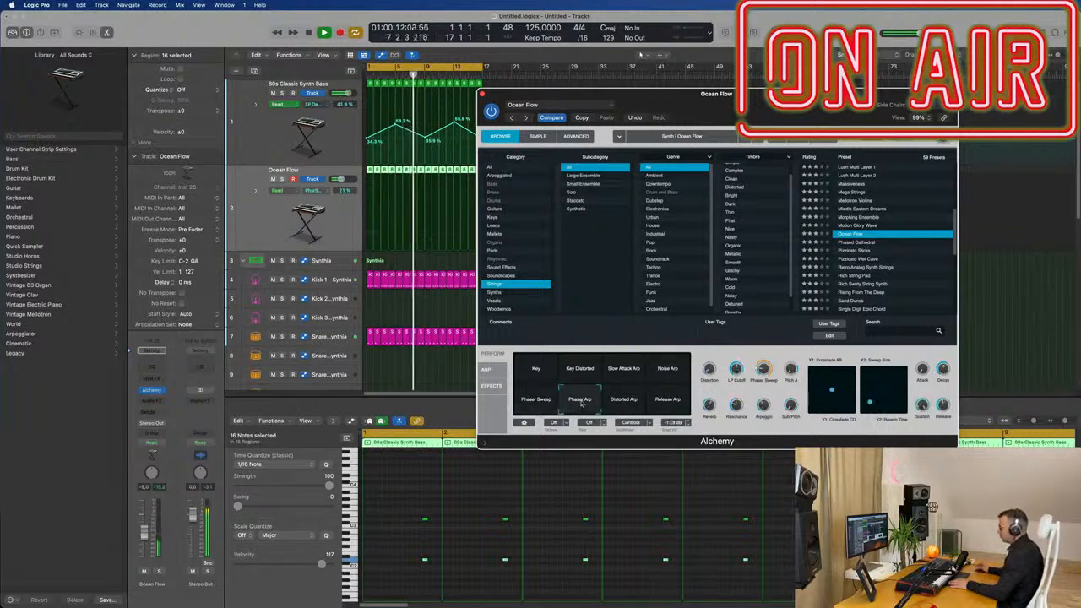
pyautogui.click(627, 402)
pyautogui.click(674, 404)
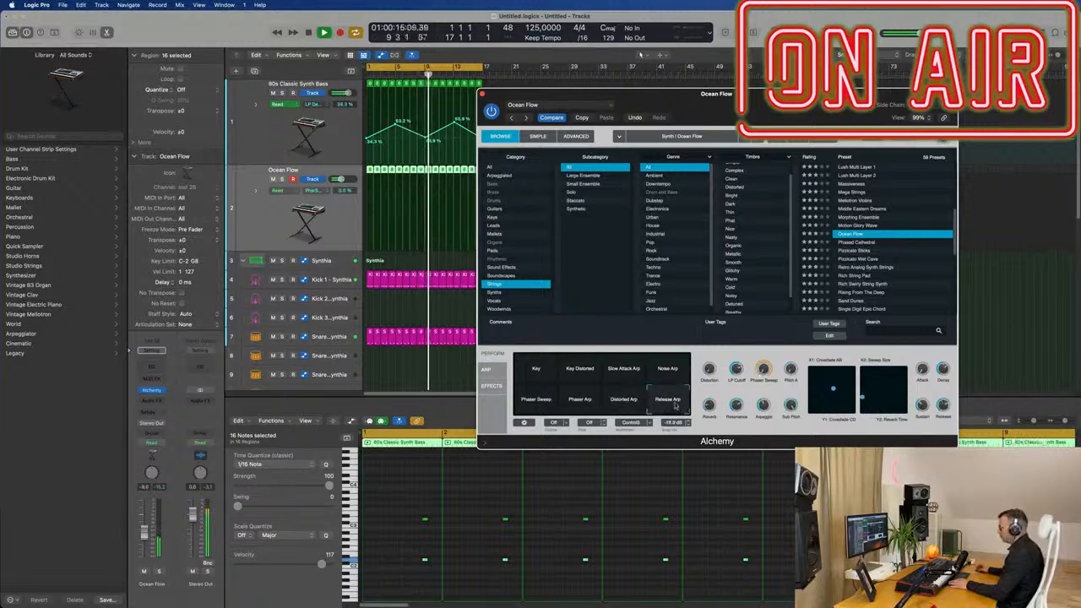
pyautogui.click(580, 404)
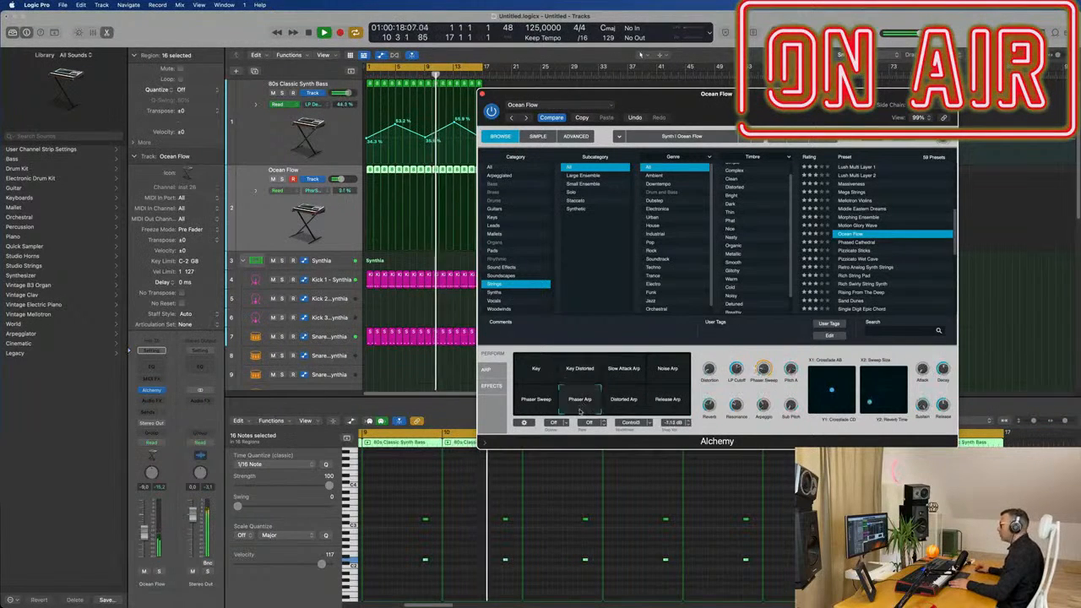
pyautogui.click(583, 360)
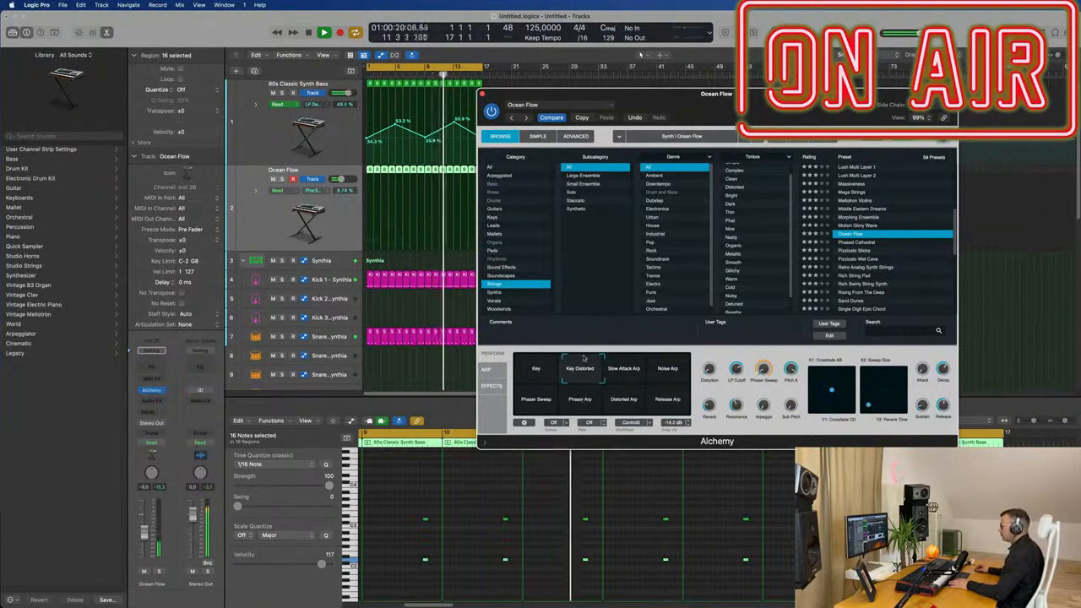
pyautogui.click(576, 405)
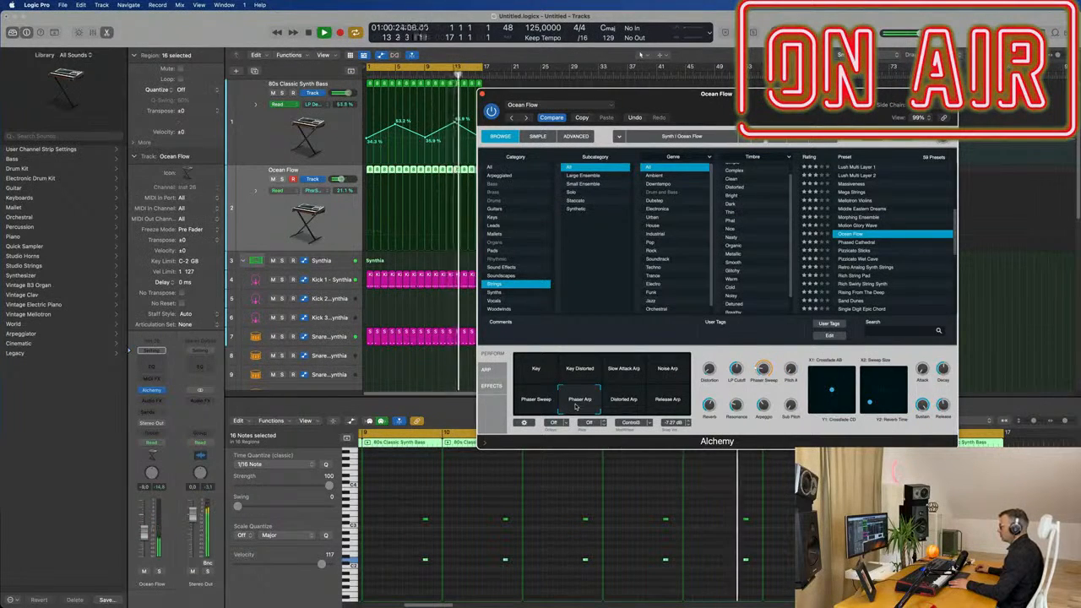
pyautogui.click(515, 410)
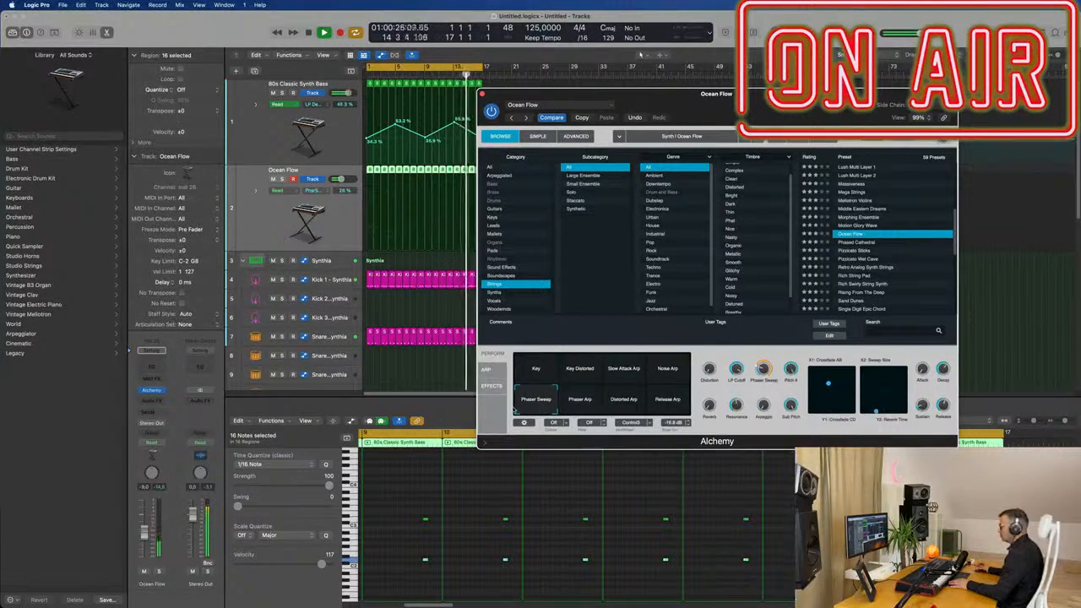
# Step: Load the Pizzicato Sticks strings preset on the second track
pyautogui.click(862, 251)
pyautogui.scroll(-3, 908, 207)
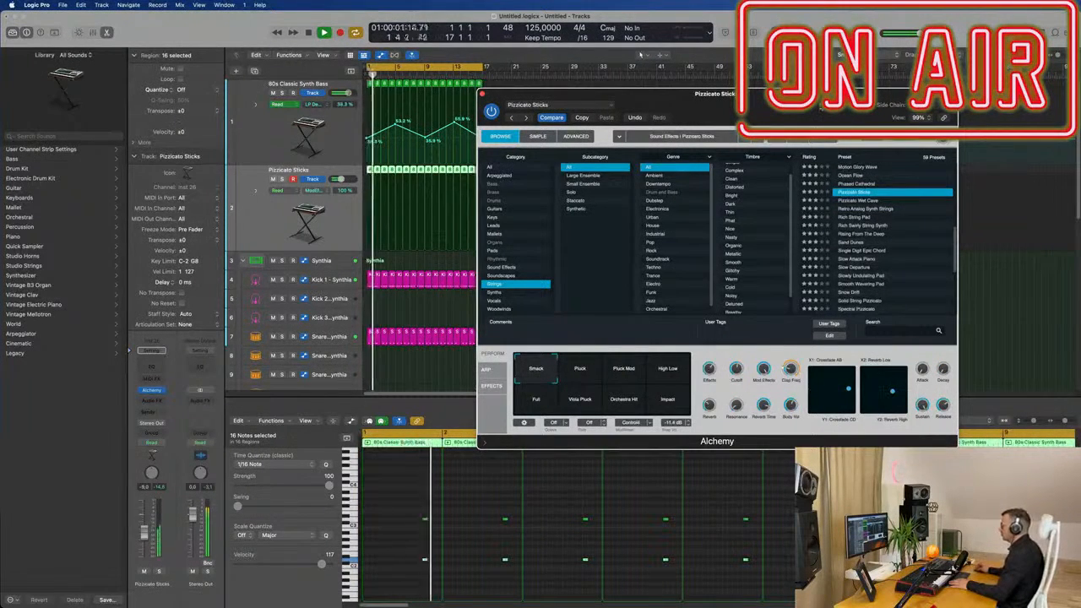
pyautogui.moveTo(821, 108); pyautogui.dragTo(832, 104)
pyautogui.click(150, 530)
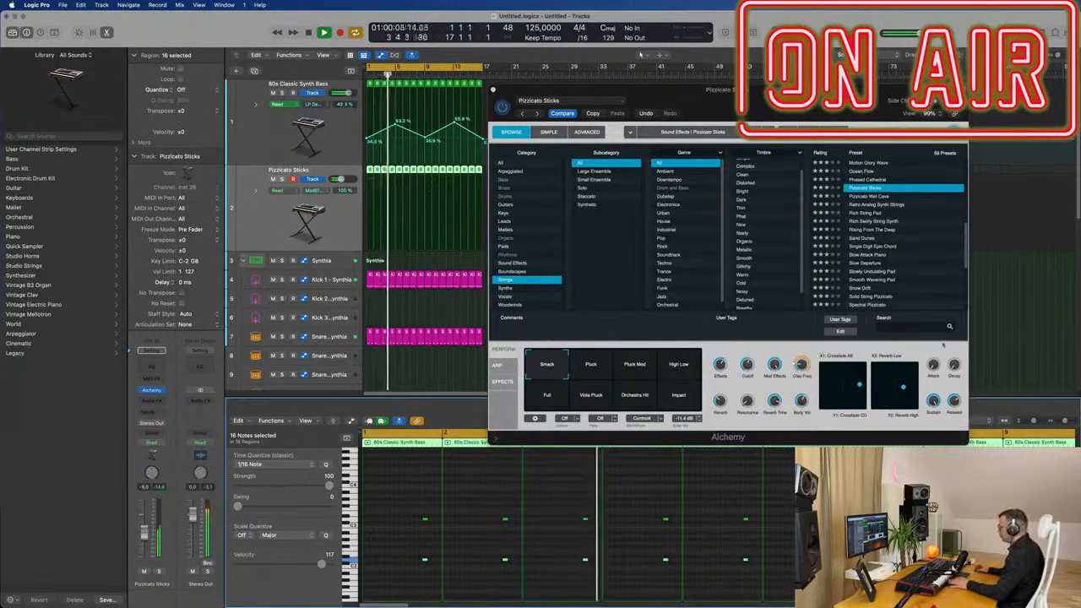
# Step: Compare the Pluck, Pluck Mod, High Low and Full snapshots of Pizzicato Sticks and return to Smack
pyautogui.click(960, 318)
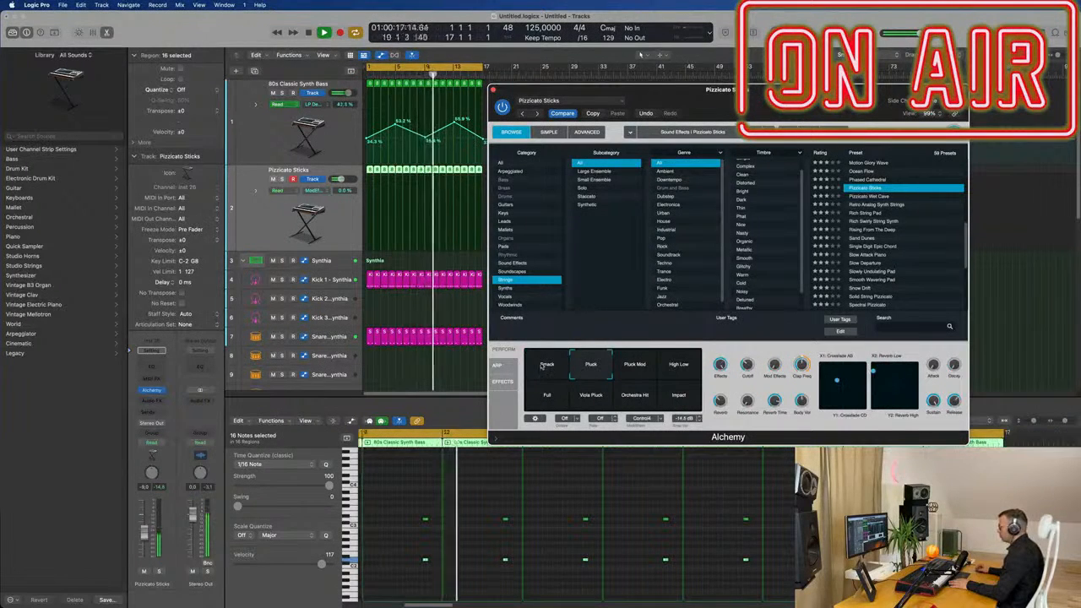
pyautogui.click(645, 372)
pyautogui.click(688, 364)
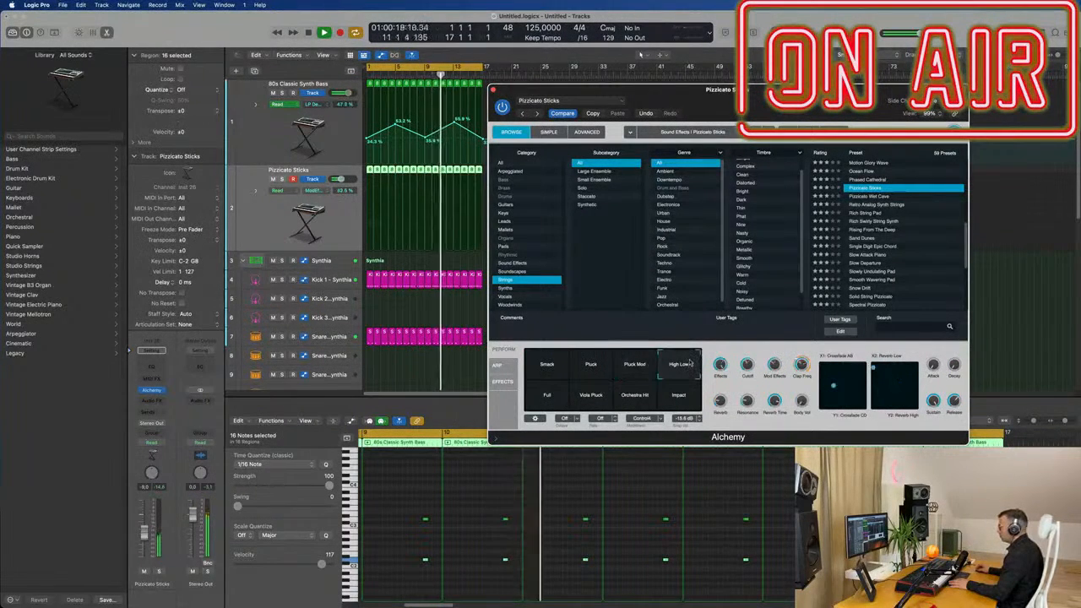
pyautogui.click(551, 394)
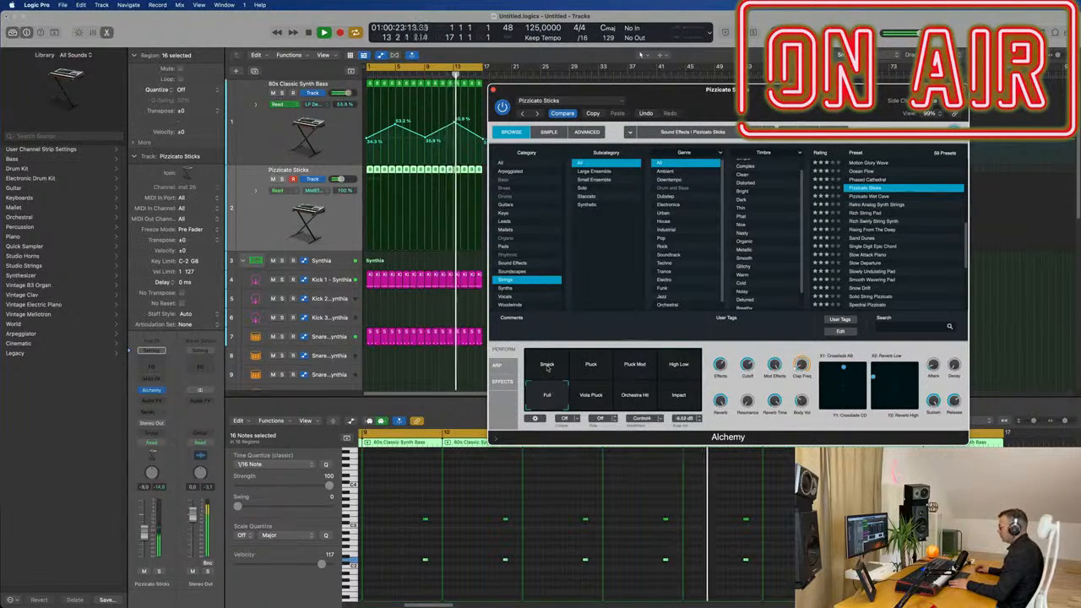
pyautogui.click(547, 368)
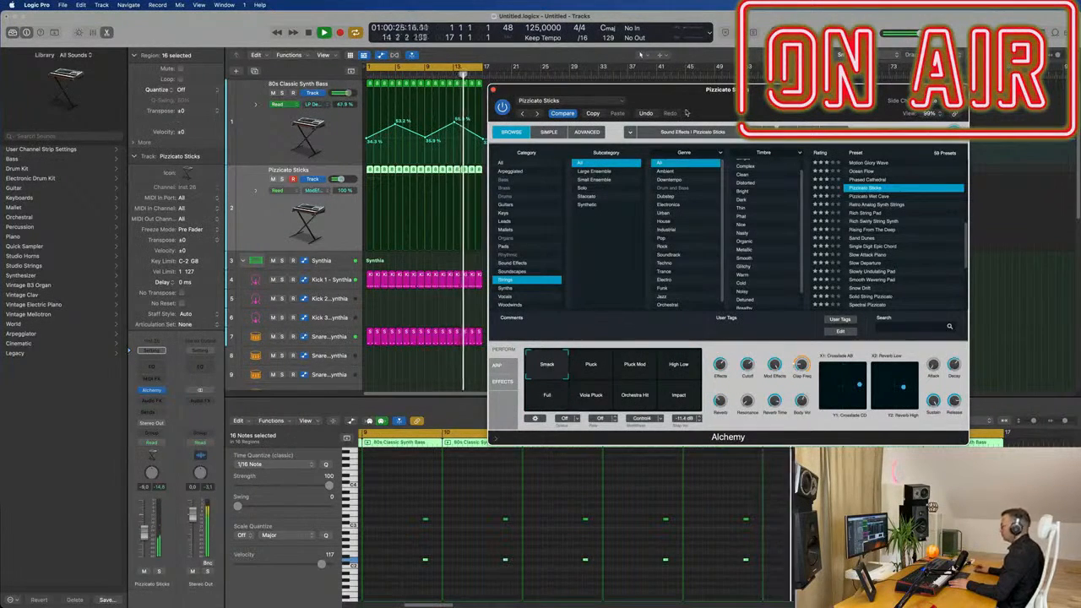
# Step: Try the Clap Freq control and lengthen the hold stage of envelope AHDSR 1 to about 1.3 in Alchemy's advanced view
pyautogui.moveTo(780, 97); pyautogui.dragTo(686, 97)
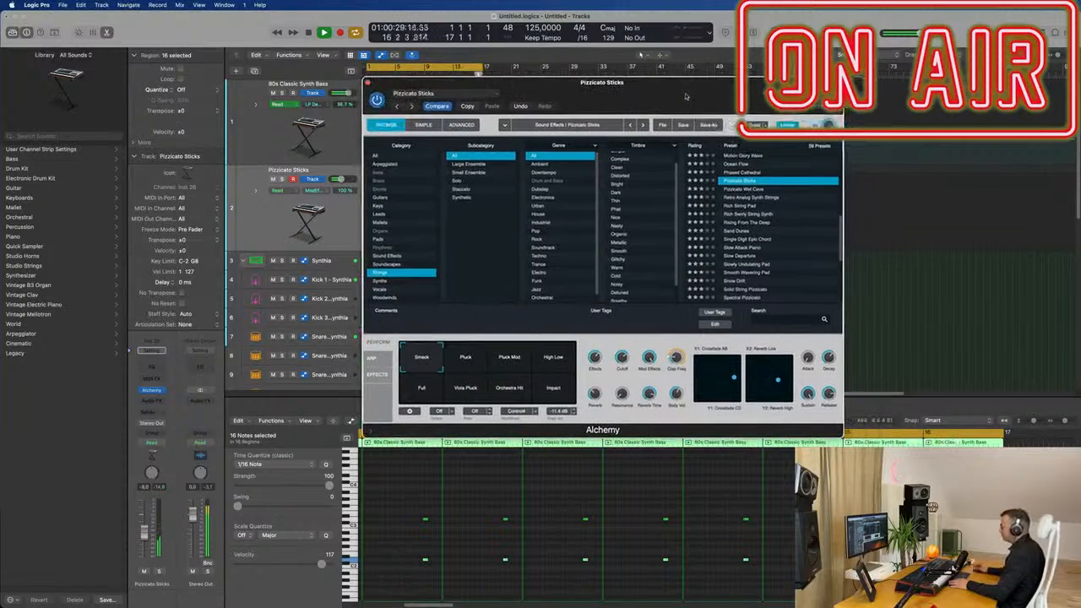
pyautogui.press('Return')
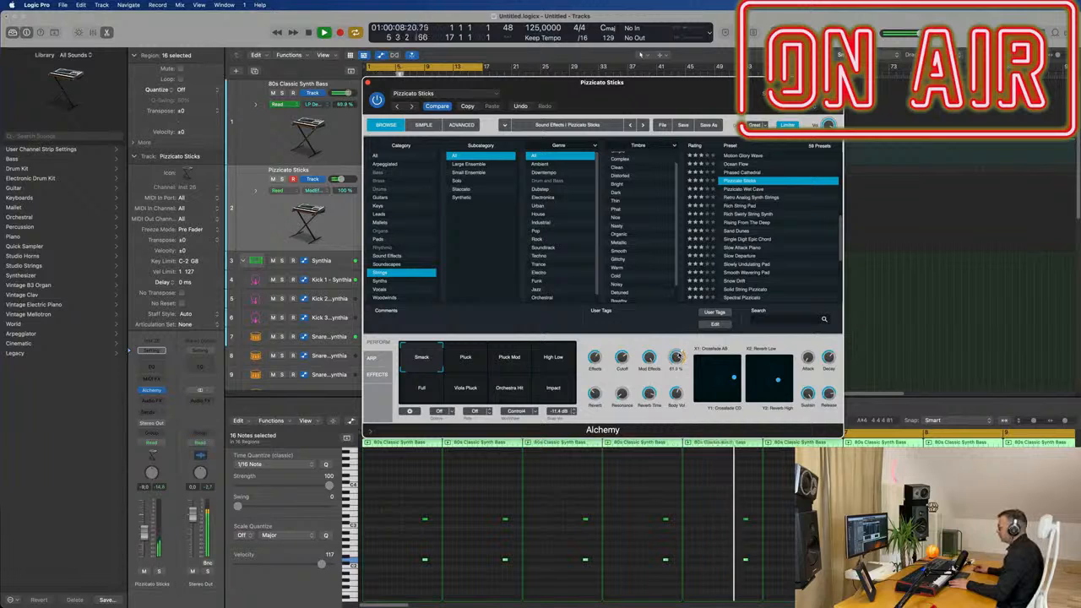
pyautogui.moveTo(680, 355); pyautogui.dragTo(674, 394)
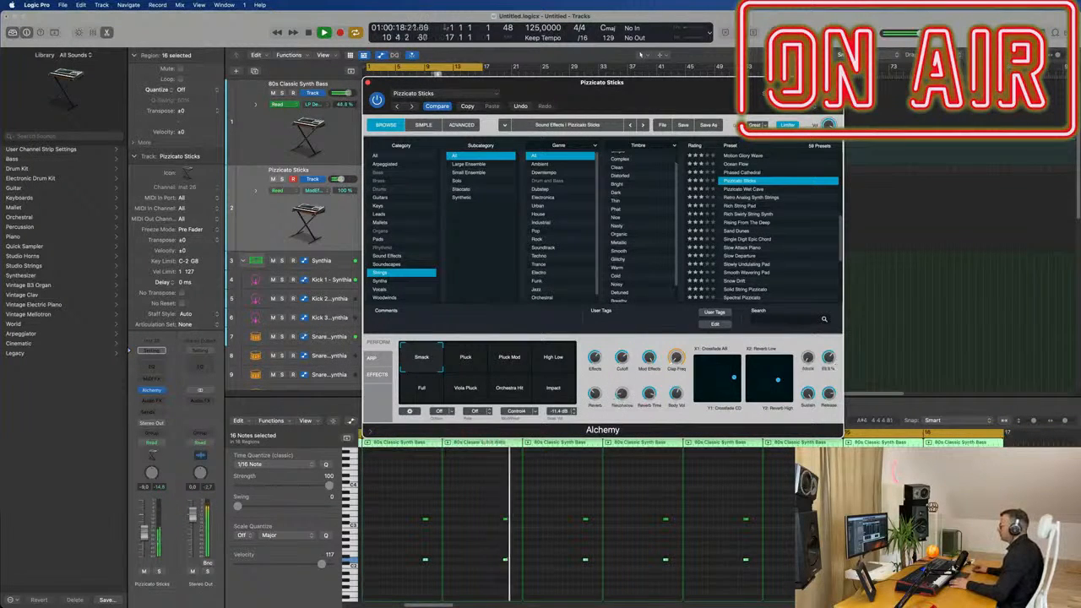
pyautogui.click(472, 125)
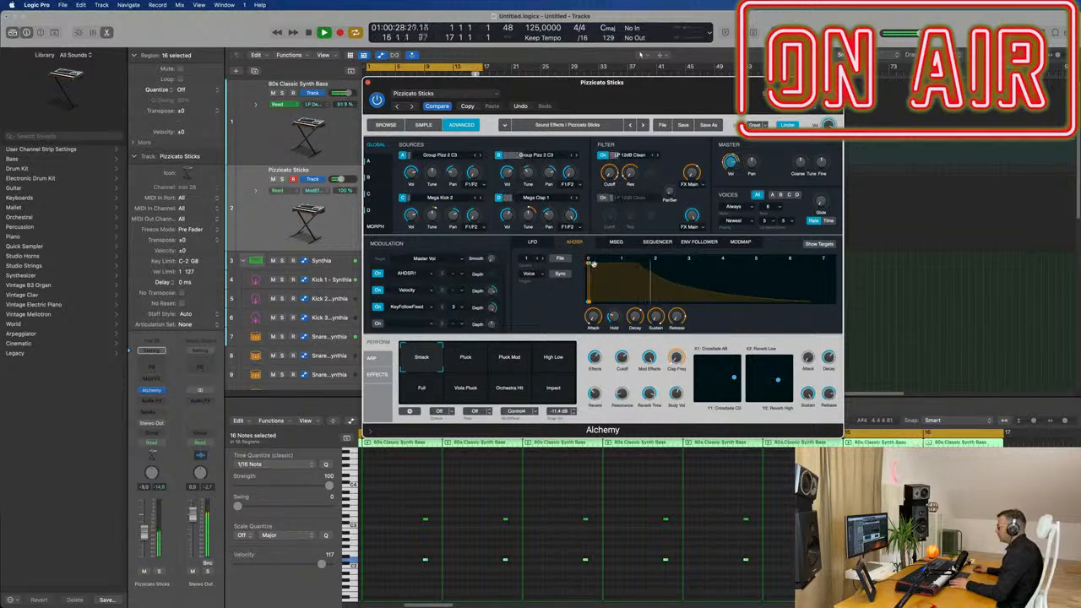
pyautogui.moveTo(594, 263); pyautogui.dragTo(625, 266)
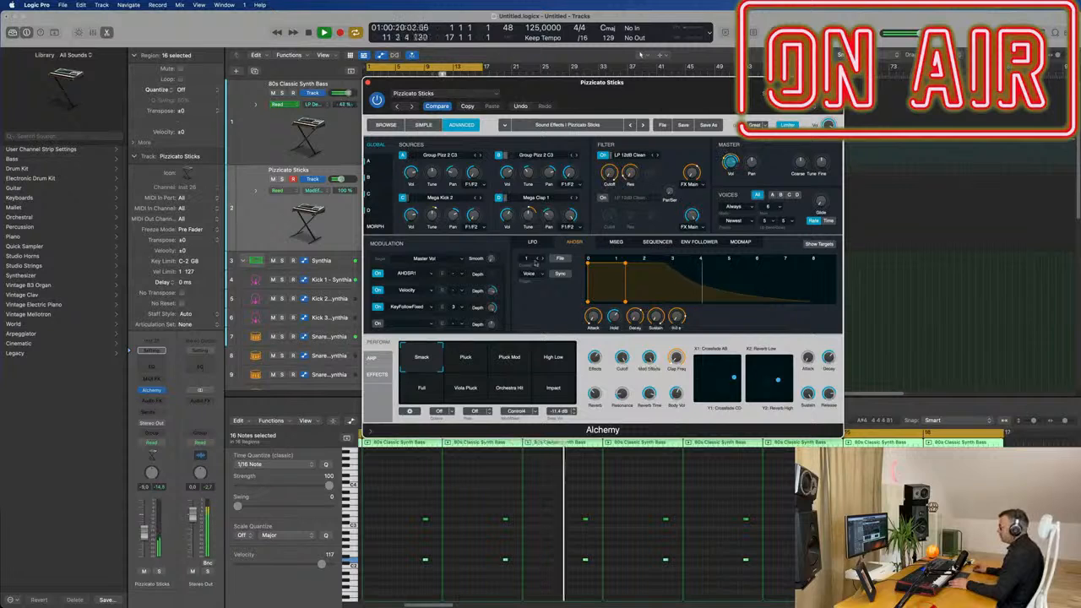
# Step: Solo the Pizzicato Sticks track and reset the volume of its Mega Kick 2 source to the default
pyautogui.moveTo(473, 83); pyautogui.dragTo(515, 94)
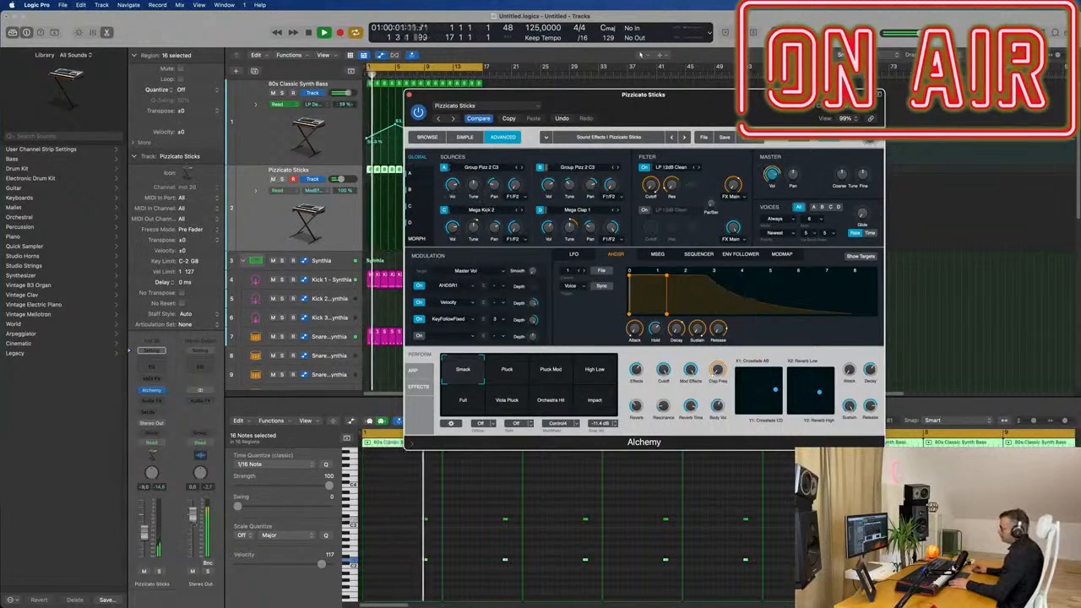
pyautogui.click(159, 572)
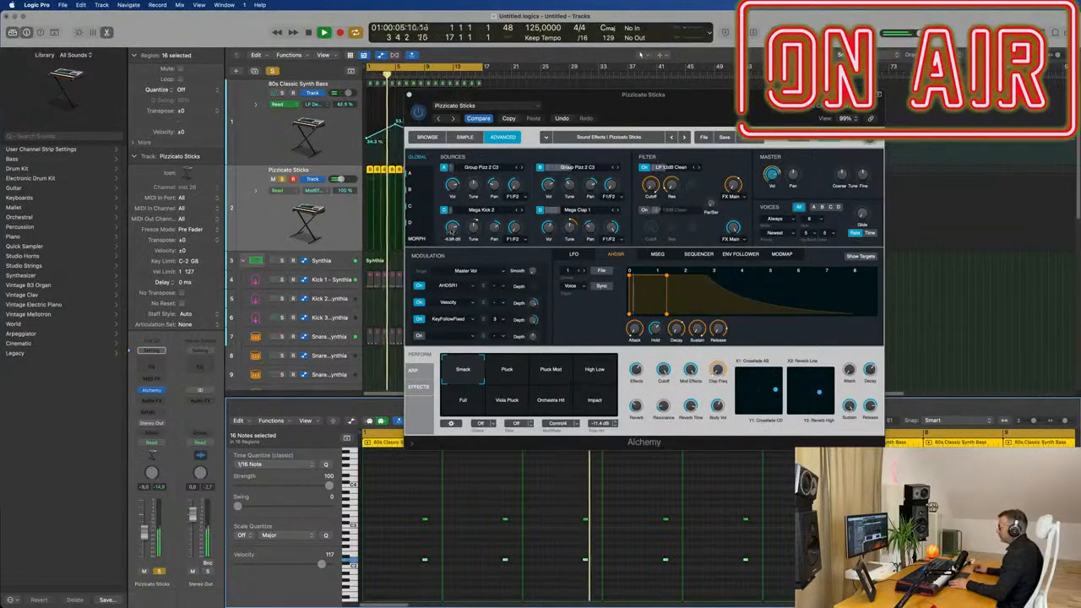
pyautogui.keyDown('alt'); pyautogui.click(452, 226); pyautogui.keyUp('alt')
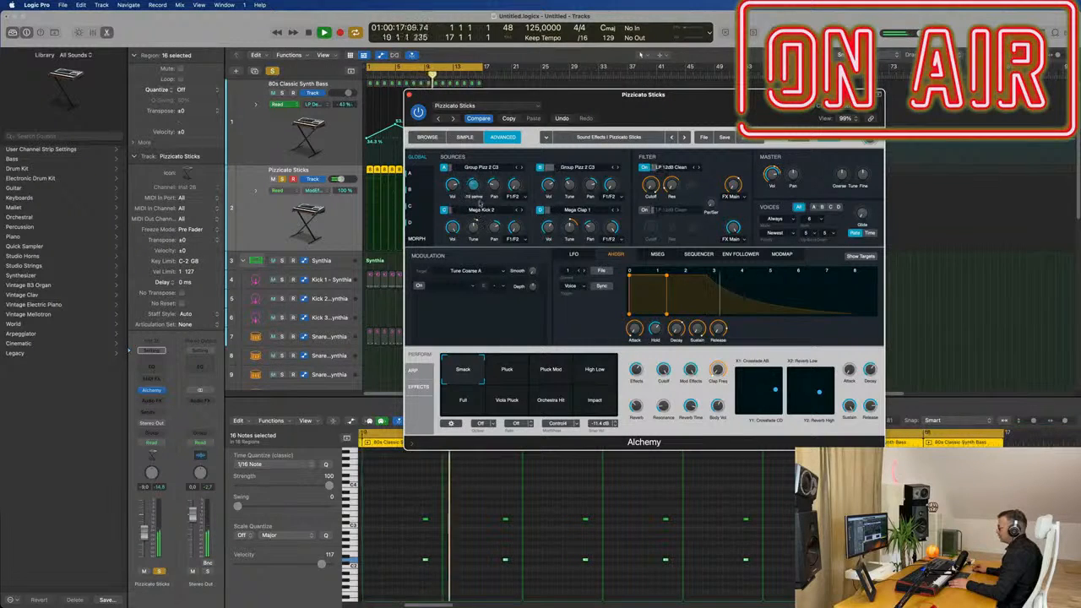
# Step: Adjust the coarse tuning of both Group Pizz 2 C3 sources, trying values down to -12 semitones, and return to the preset browser
pyautogui.moveTo(480, 187); pyautogui.dragTo(478, 189)
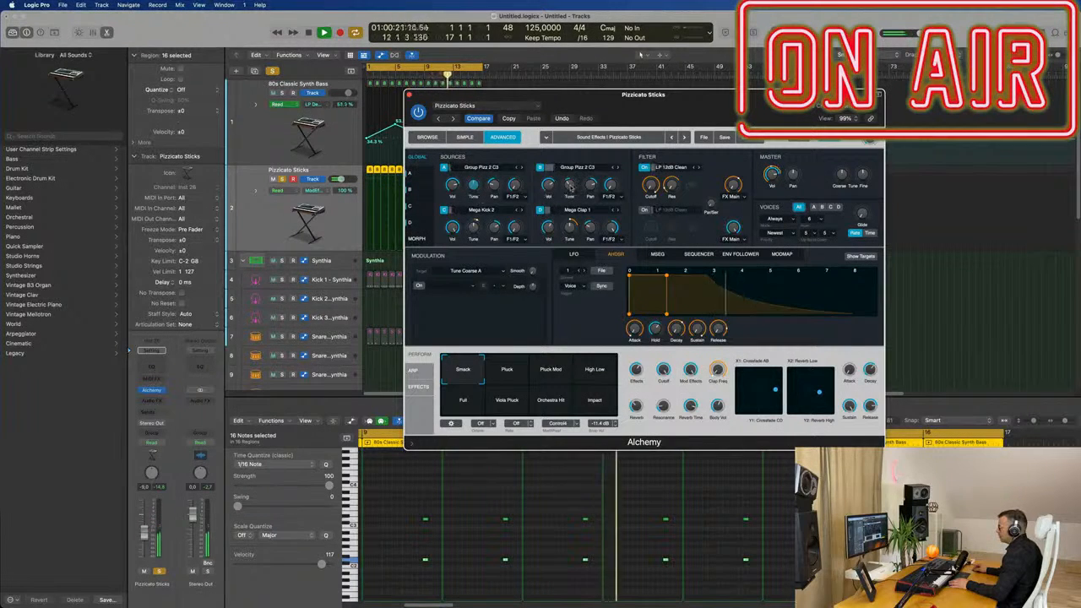
pyautogui.moveTo(573, 180); pyautogui.dragTo(572, 189)
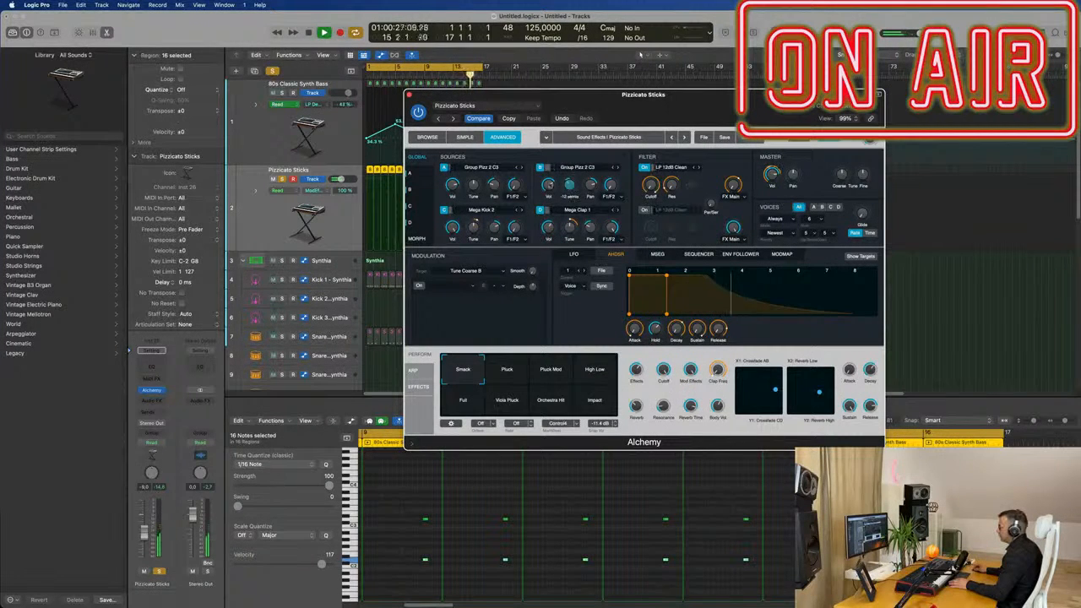
pyautogui.moveTo(730, 89); pyautogui.dragTo(755, 101)
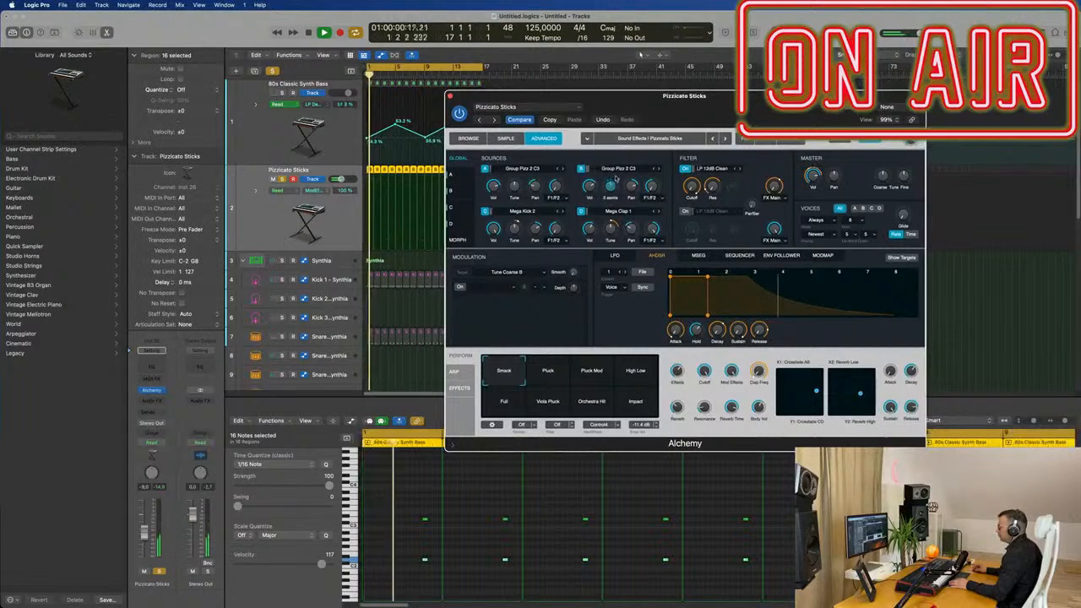
pyautogui.moveTo(615, 185); pyautogui.dragTo(616, 192)
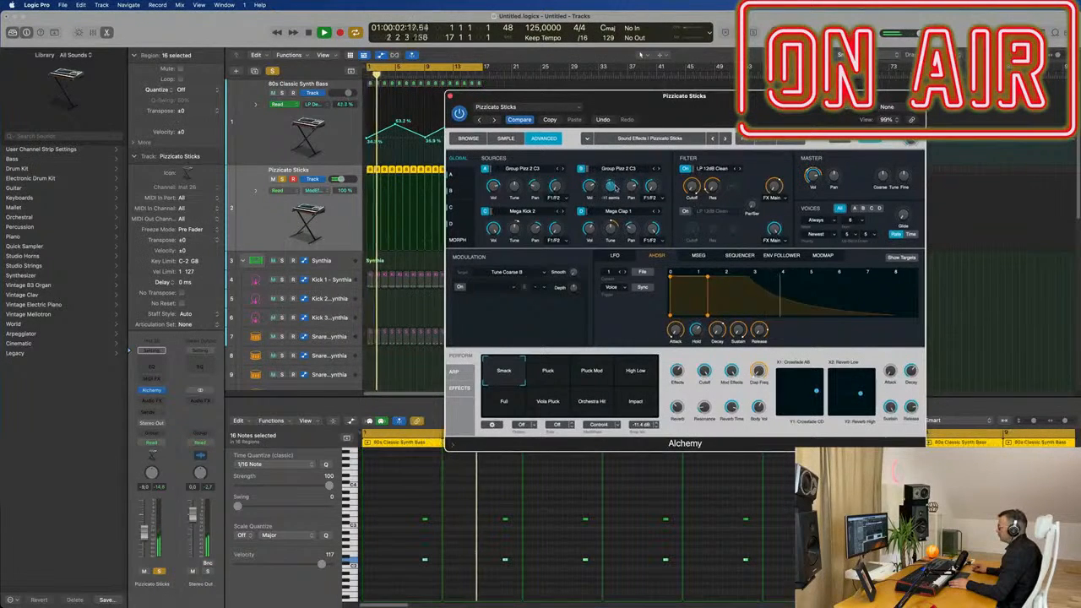
pyautogui.moveTo(638, 96); pyautogui.dragTo(585, 93)
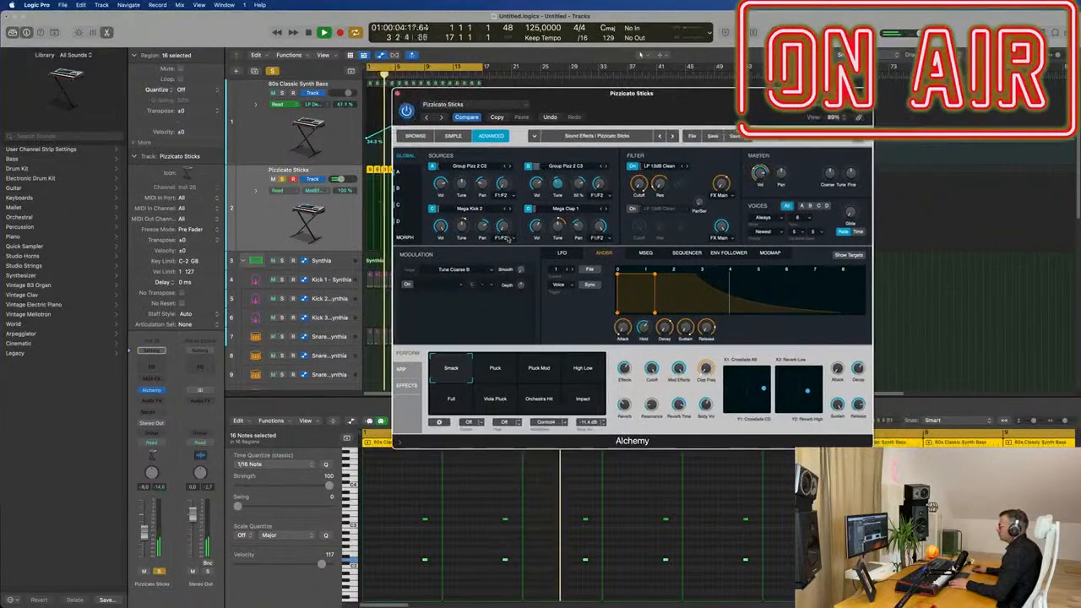
pyautogui.click(414, 137)
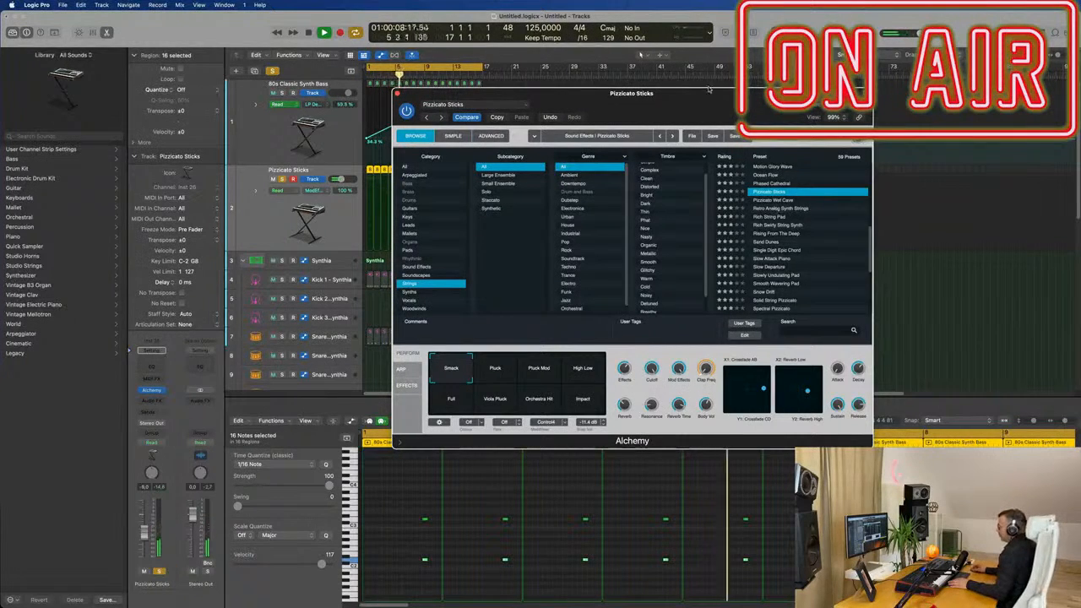
# Step: Reshape the Pizzicato Sticks AHDSR envelope in Alchemy's advanced view: adjust hold and attack, and raise sustain and release
pyautogui.moveTo(667, 94); pyautogui.dragTo(694, 87)
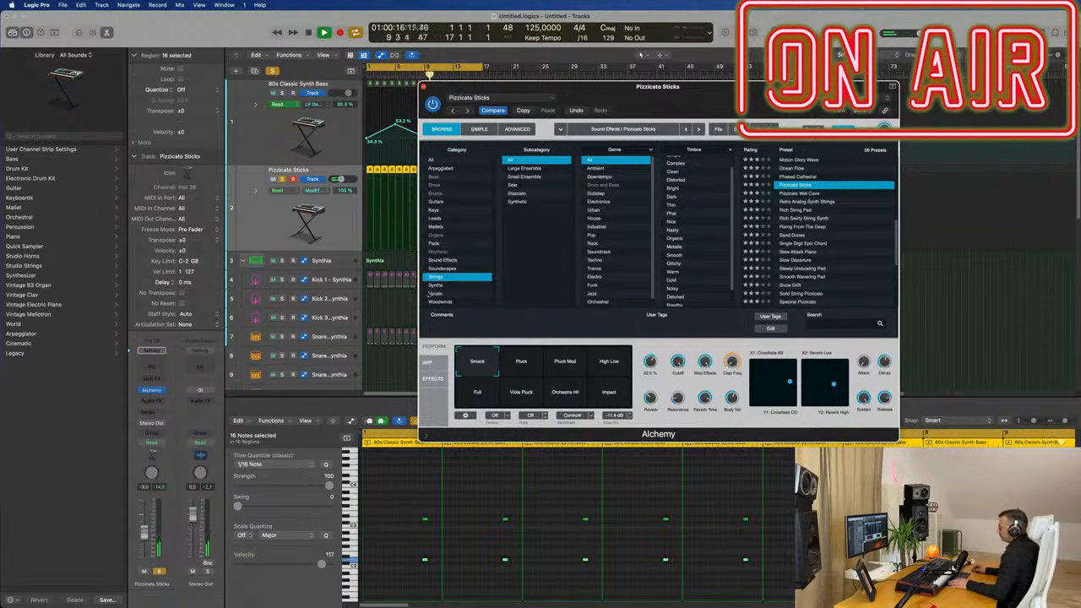
pyautogui.click(517, 128)
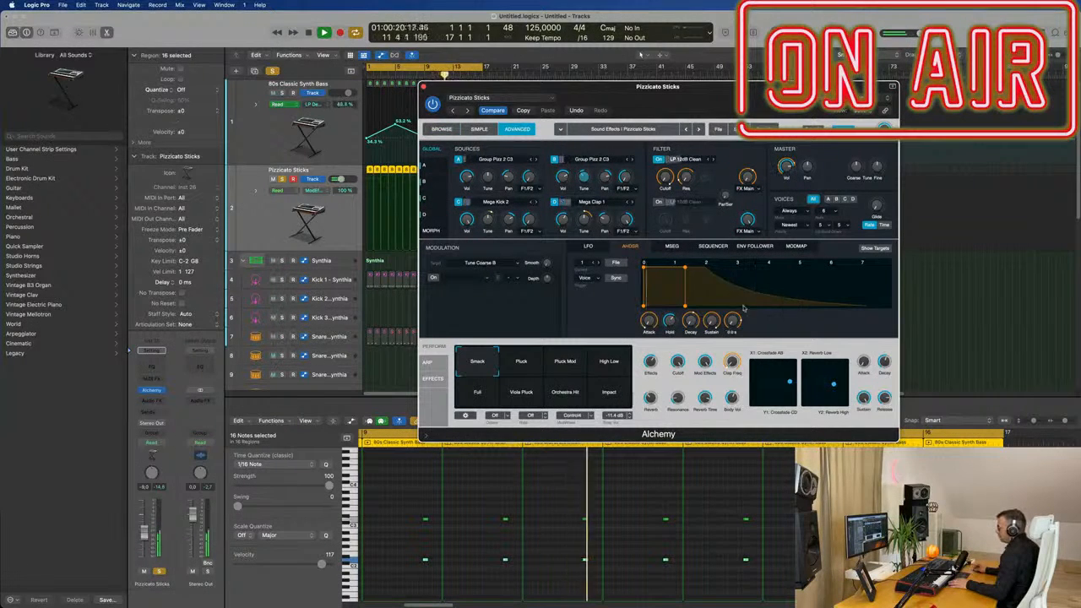
pyautogui.moveTo(683, 281); pyautogui.dragTo(671, 340)
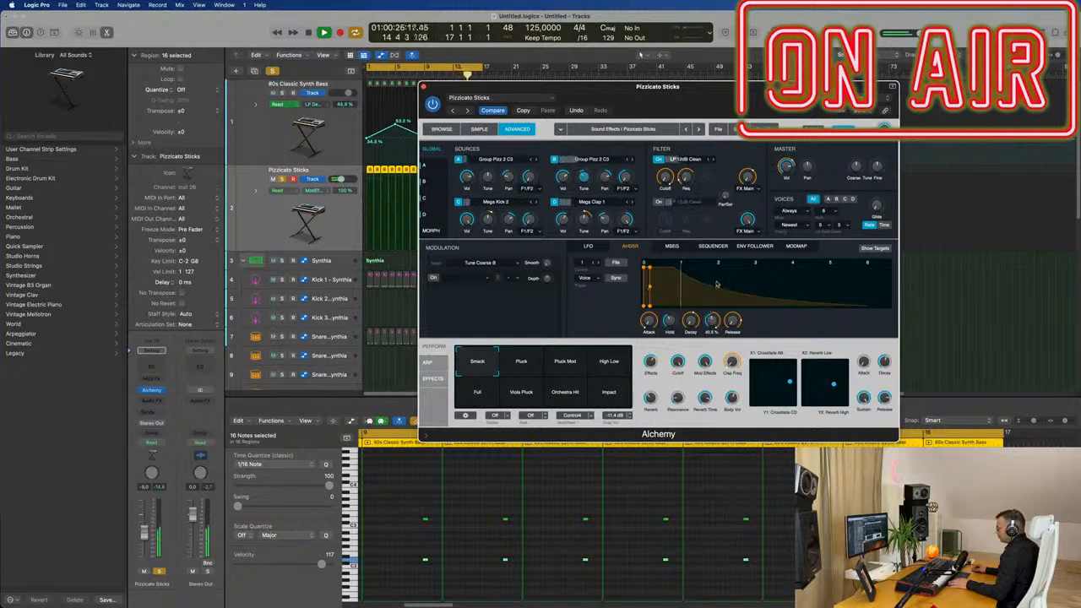
pyautogui.moveTo(734, 320); pyautogui.dragTo(737, 274)
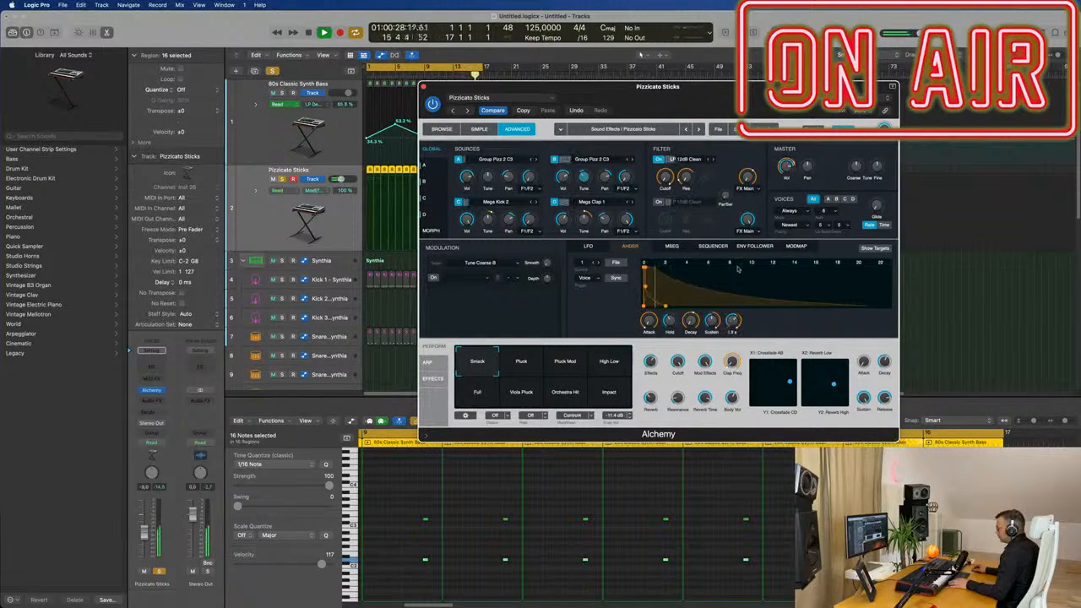
pyautogui.moveTo(712, 324); pyautogui.dragTo(697, 294)
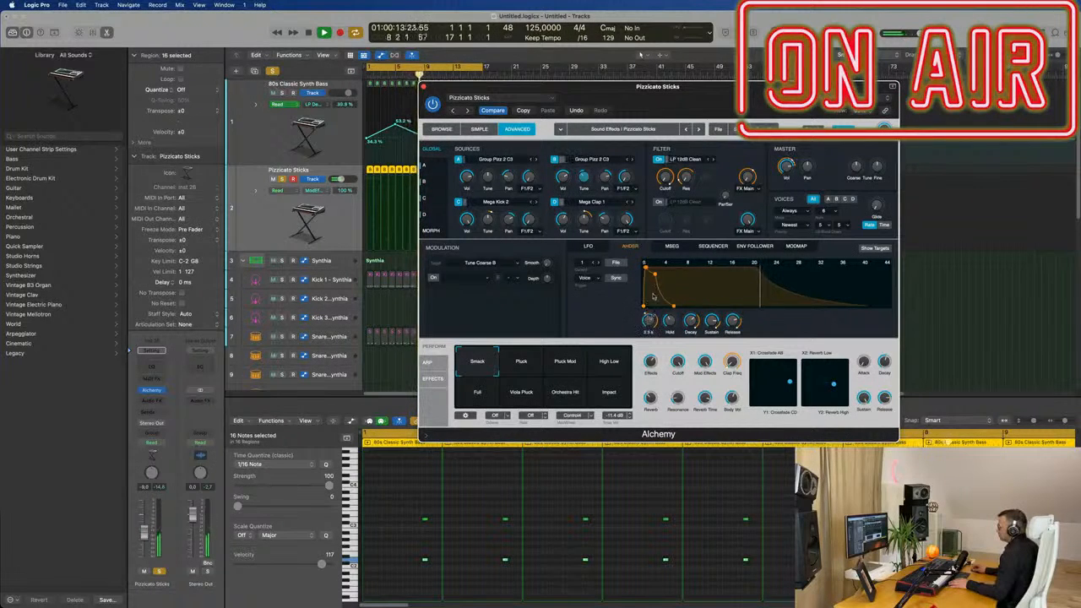
pyautogui.moveTo(649, 319); pyautogui.dragTo(653, 301)
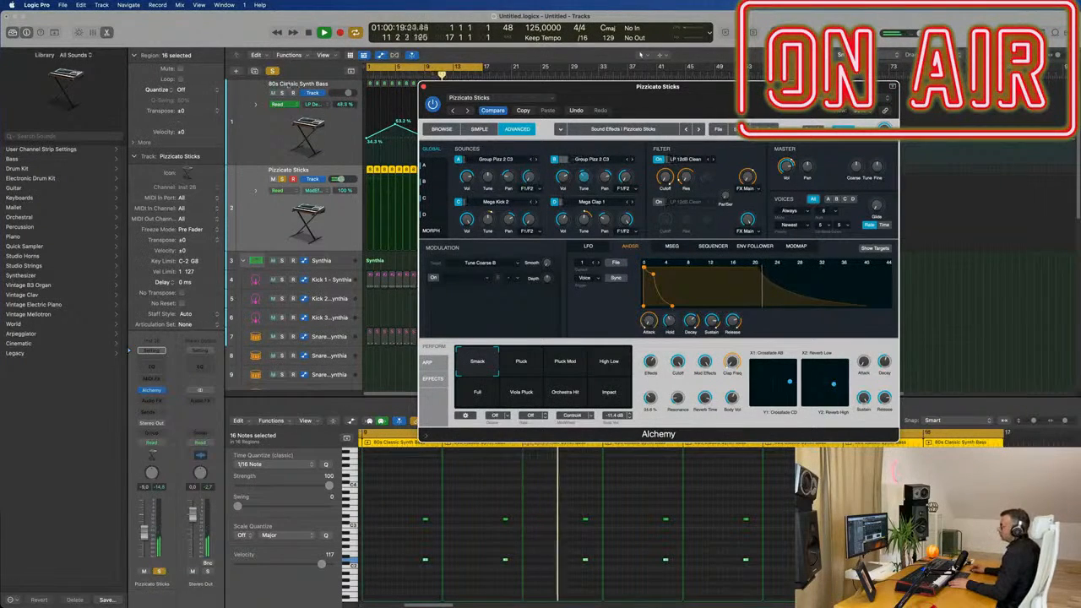
# Step: Clear the track solo, play the full arrangement from the start, and close the Alchemy window
pyautogui.click(273, 72)
pyautogui.moveTo(597, 88); pyautogui.dragTo(631, 107)
pyautogui.press('Return')
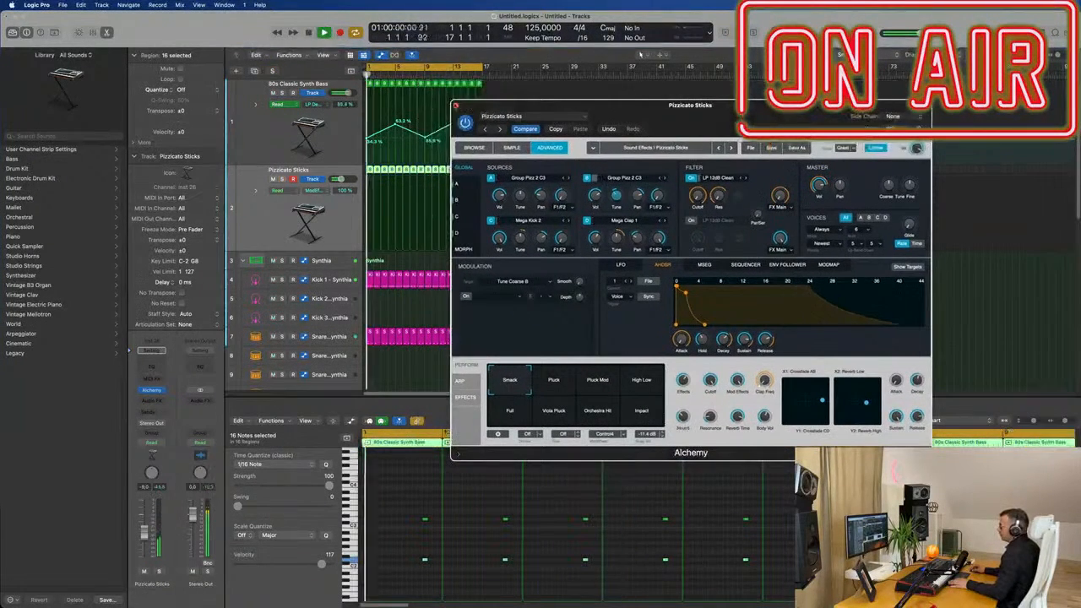
pyautogui.click(456, 105)
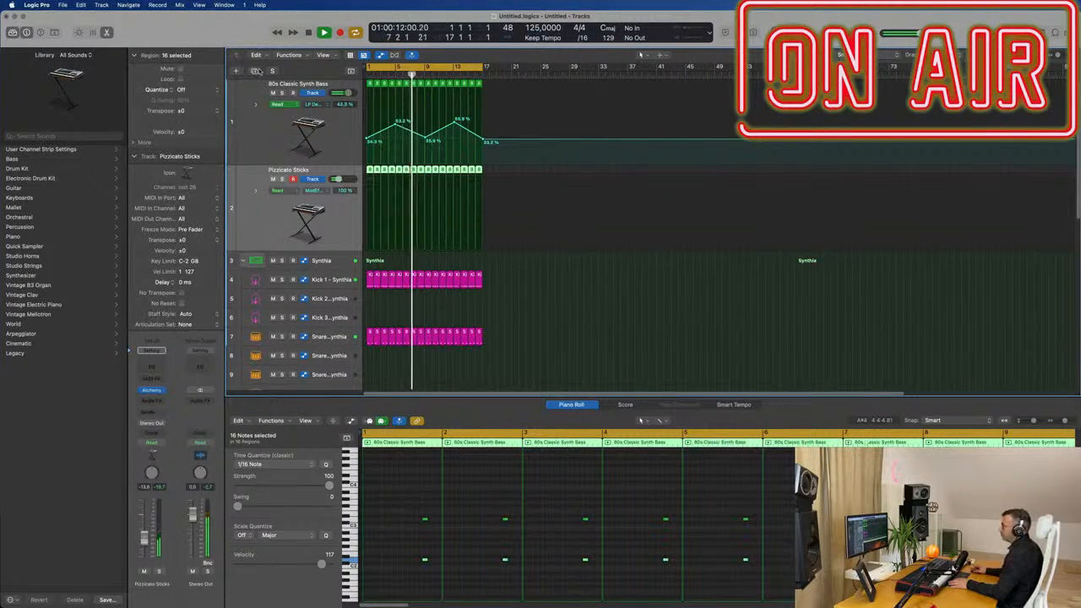
# Step: Create one new software instrument track that uses Retro Synth as its instrument plug-in
pyautogui.click(236, 71)
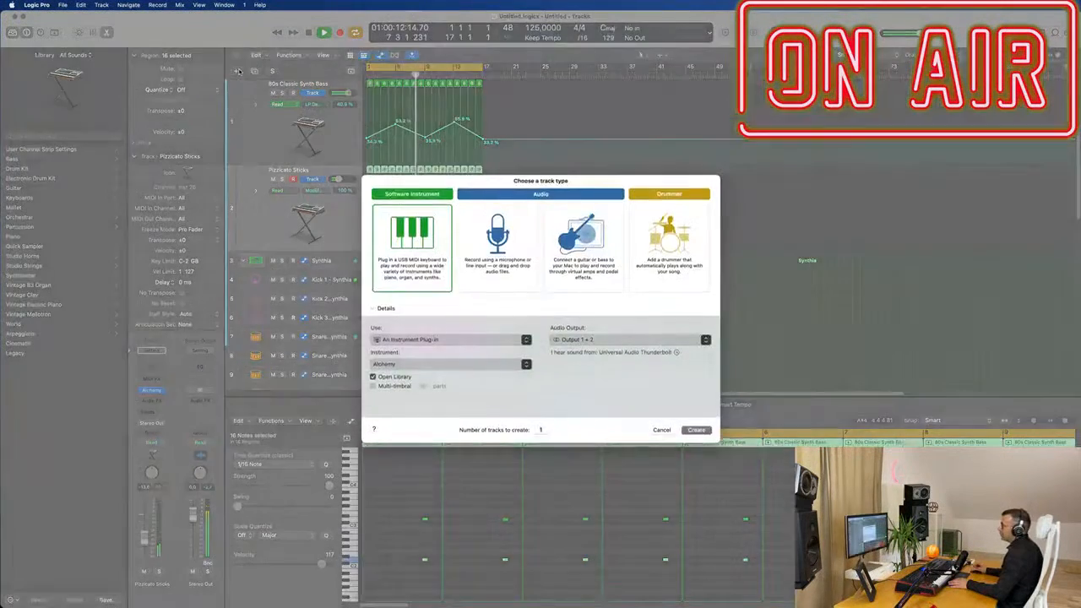
pyautogui.click(450, 343)
pyautogui.click(508, 329)
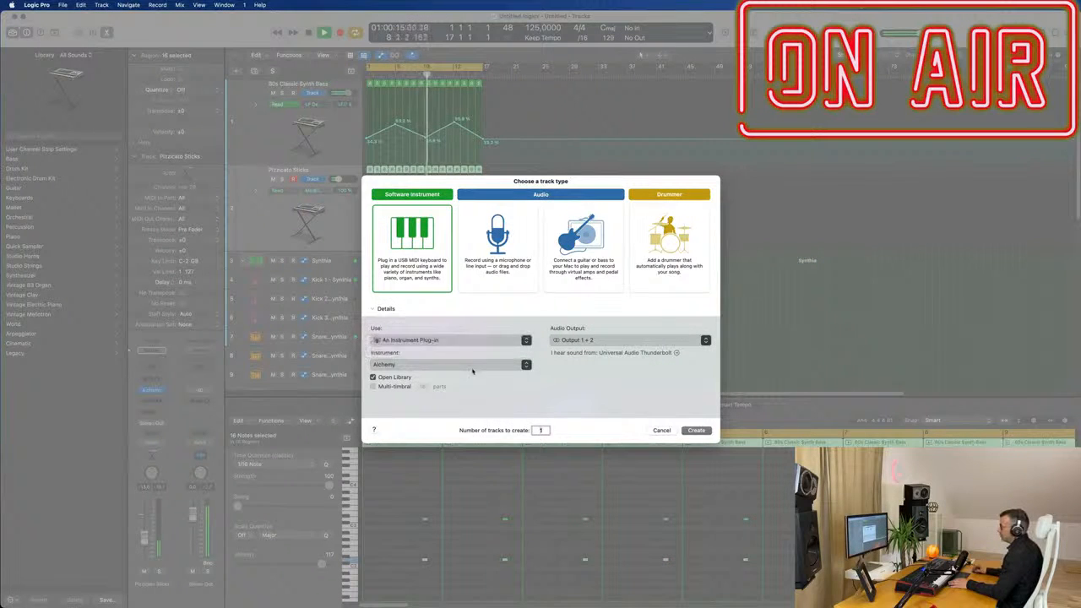
pyautogui.click(473, 367)
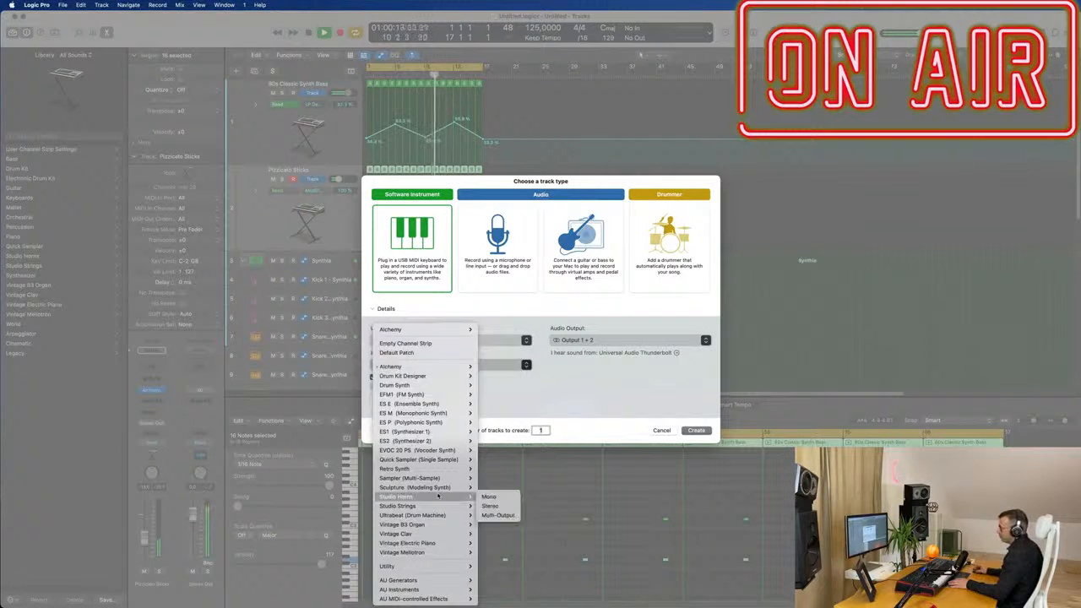
pyautogui.click(469, 469)
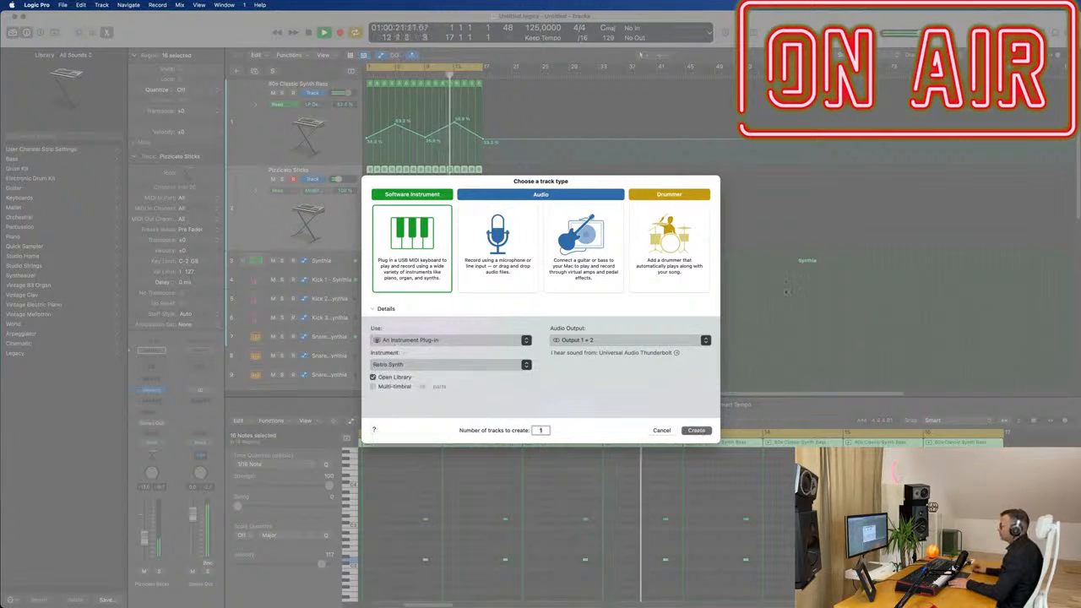
pyautogui.click(697, 431)
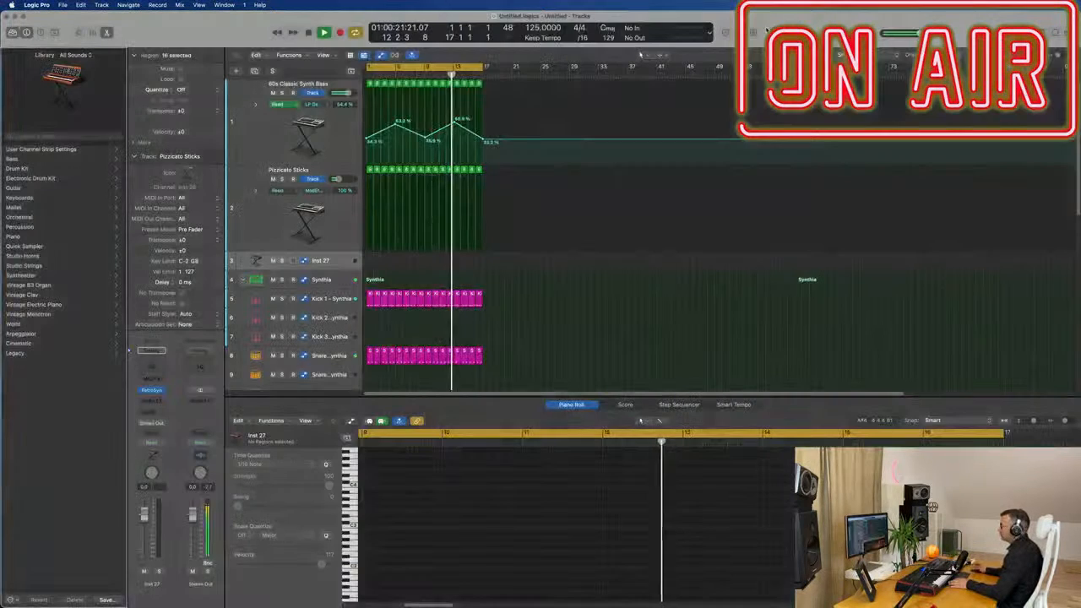
# Step: Open Retro Synth on the new Inst 27 track and reposition its window, keeping the Factory Default preset
pyautogui.click(151, 391)
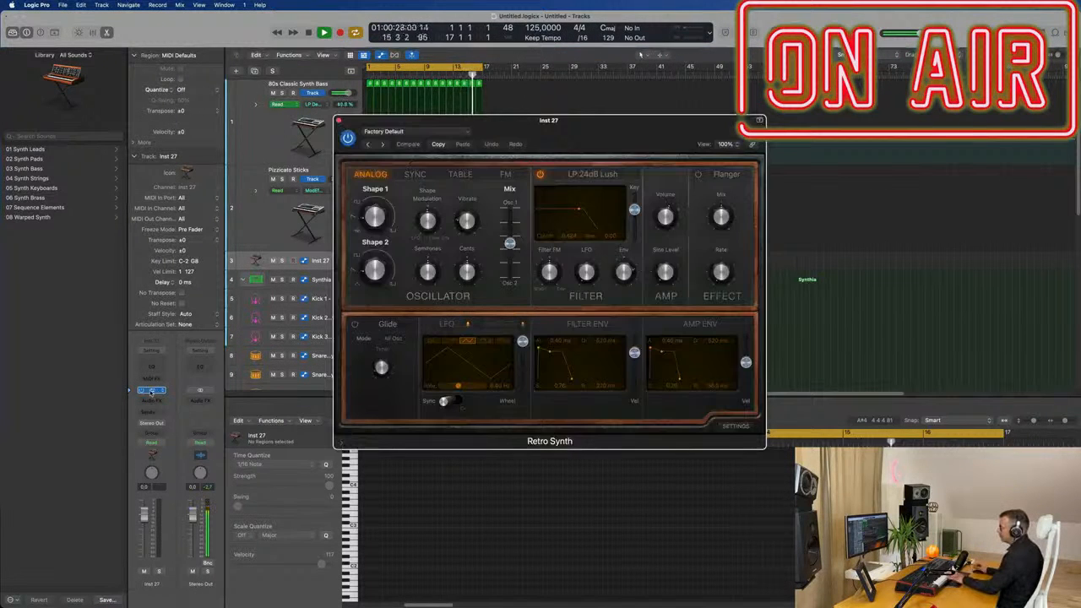
pyautogui.moveTo(598, 128); pyautogui.dragTo(670, 208)
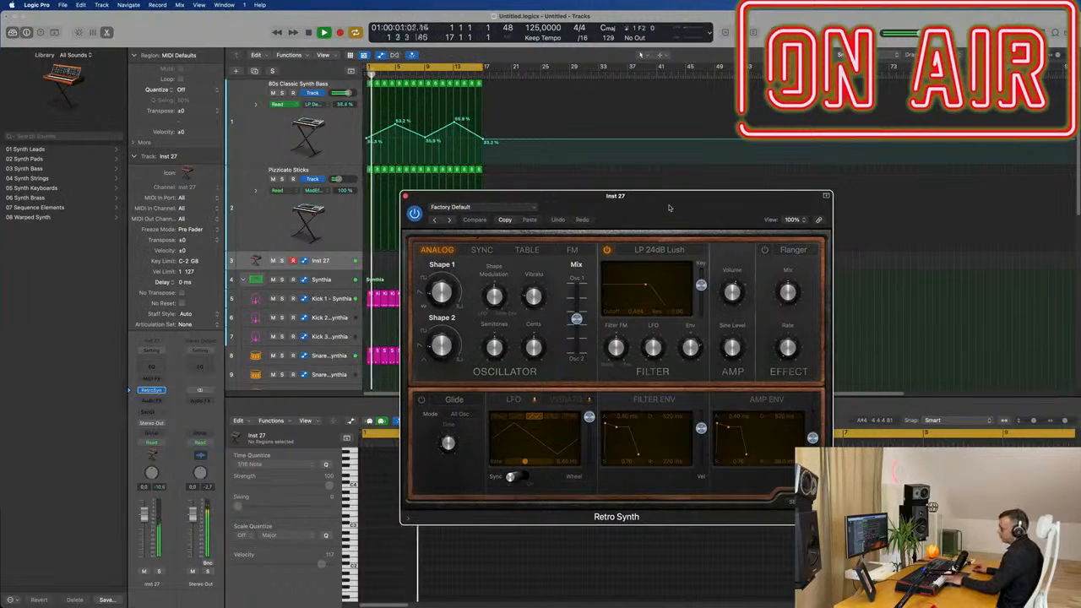
pyautogui.moveTo(526, 207); pyautogui.dragTo(426, 204)
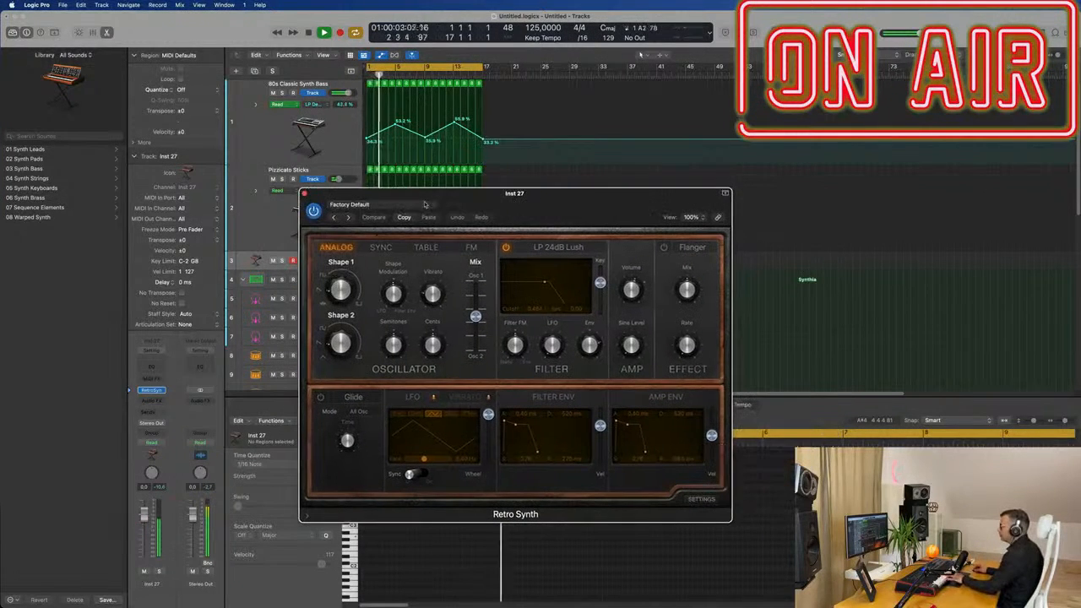
pyautogui.click(409, 205)
pyautogui.press('Escape')
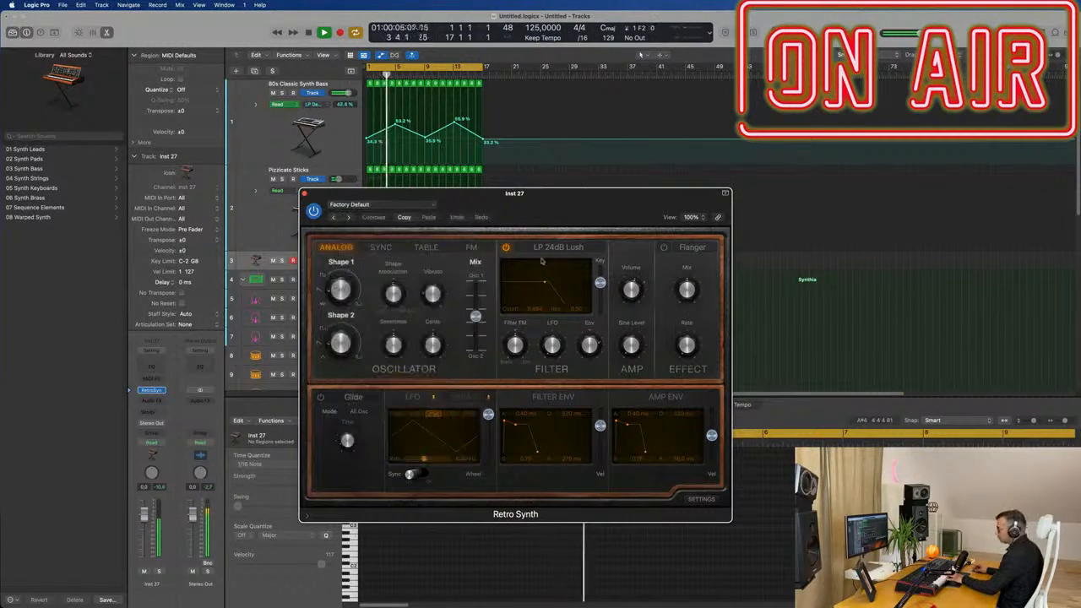
# Step: Shape the Retro Synth sound with a mix favouring Osc 2, a lower filter cutoff and a synced square-wave LFO on the filter
pyautogui.moveTo(340, 290); pyautogui.dragTo(350, 298)
pyautogui.moveTo(476, 317)
pyautogui.mouseDown()
pyautogui.moveTo(478, 347)
pyautogui.moveTo(476, 334)
pyautogui.mouseUp()
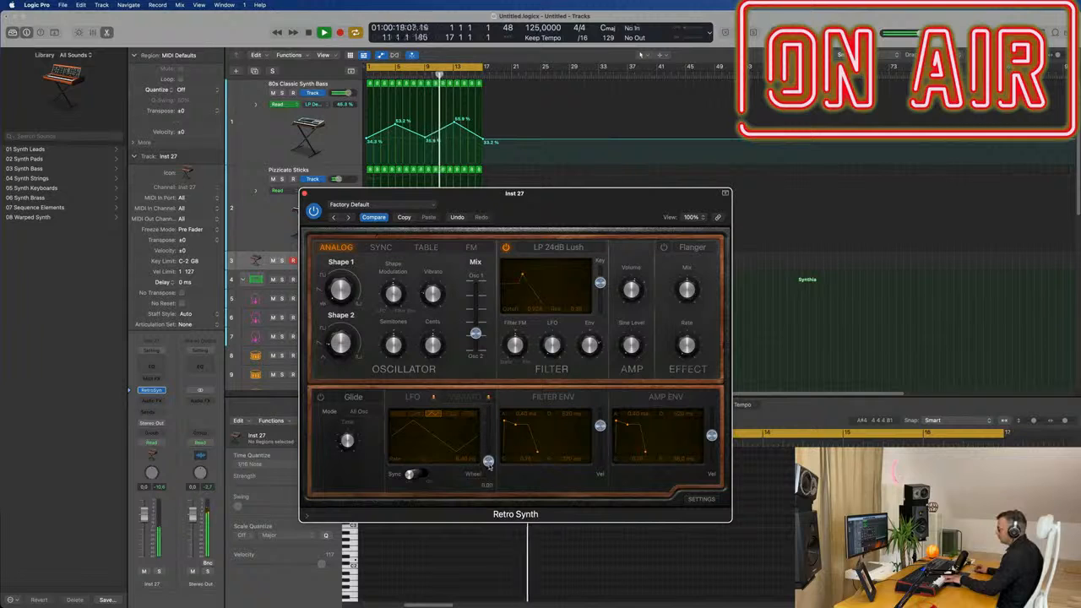
pyautogui.moveTo(541, 341)
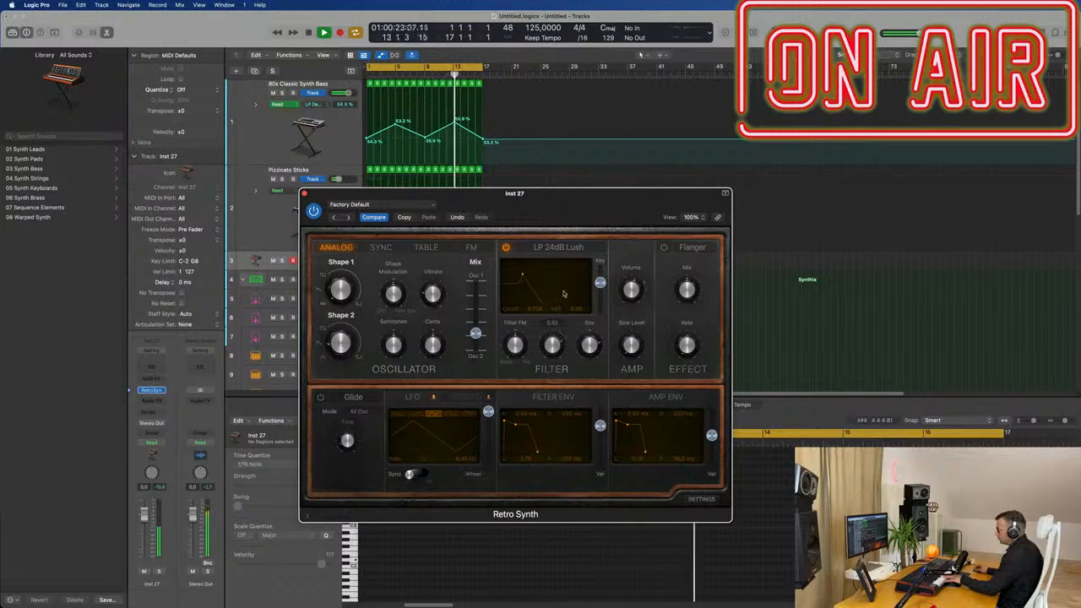
pyautogui.click(411, 415)
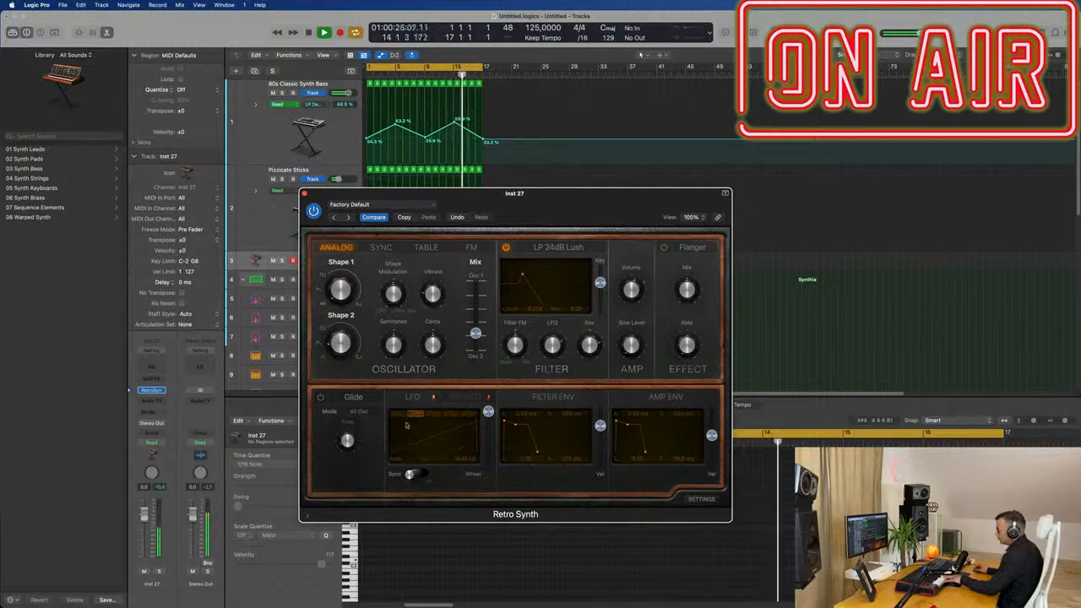
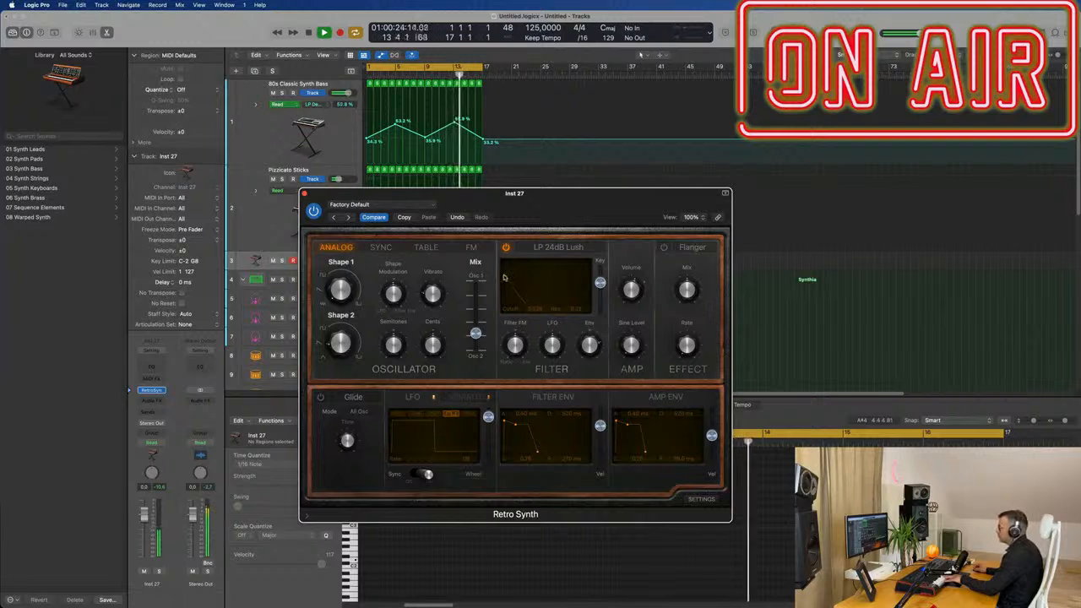
# Step: Move Retro Synth aside and record a sustained D2 note on the Inst 27 track from bar 1
pyautogui.moveTo(558, 203); pyautogui.dragTo(900, 184)
pyautogui.click(338, 262)
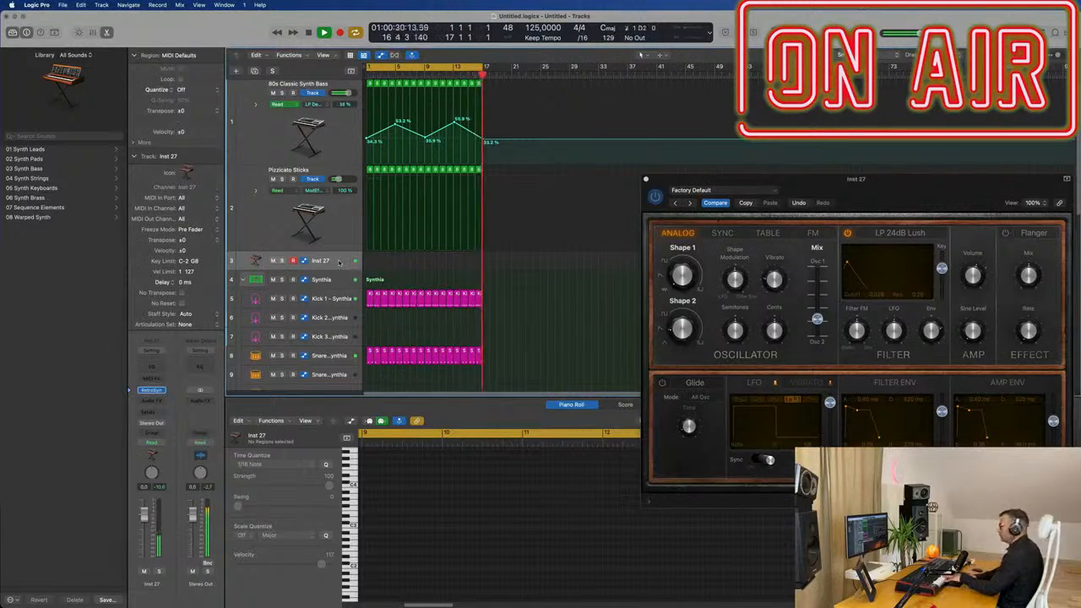
pyautogui.press('r')
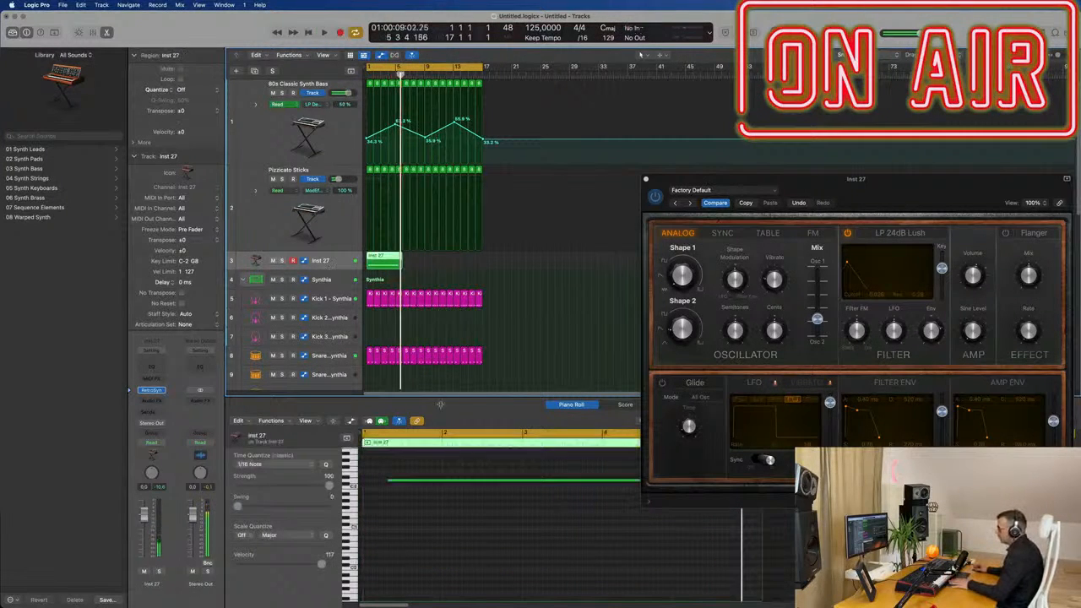
# Step: Stretch the recorded note to start at bar 1 and end at bar 5, and trim its region to end at bar 5
pyautogui.moveTo(456, 481); pyautogui.dragTo(429, 484)
pyautogui.scroll(-5, 428, 496)
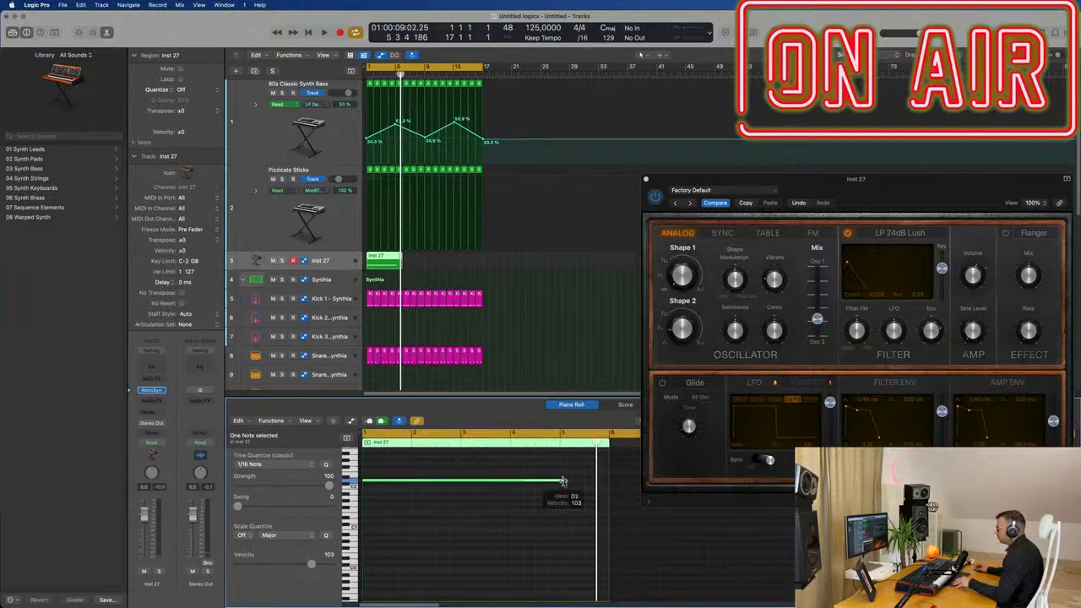
pyautogui.moveTo(563, 481); pyautogui.dragTo(557, 481)
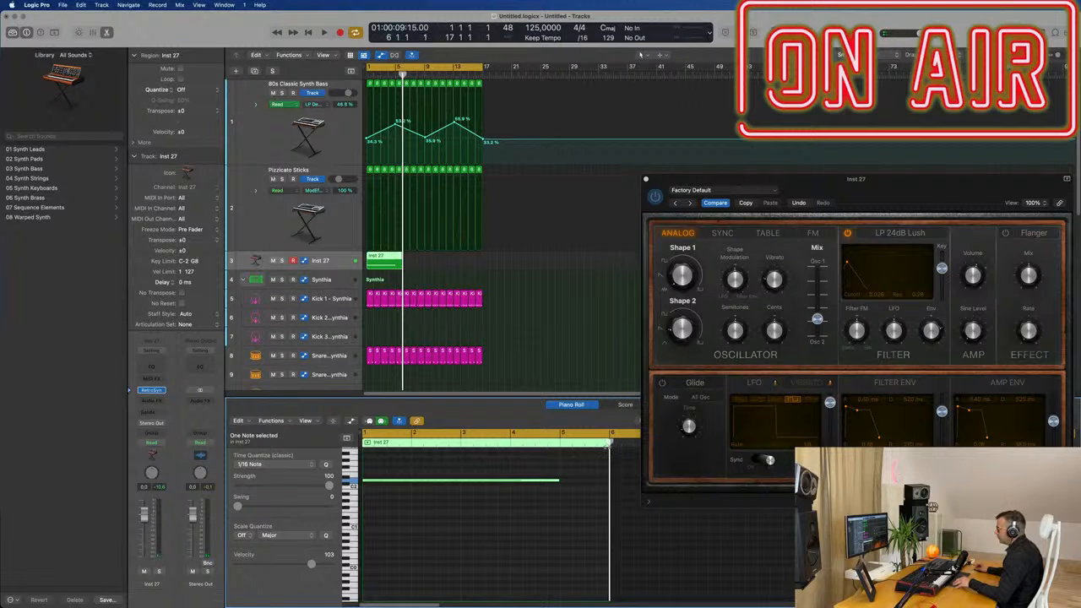
pyautogui.moveTo(610, 443); pyautogui.dragTo(557, 460)
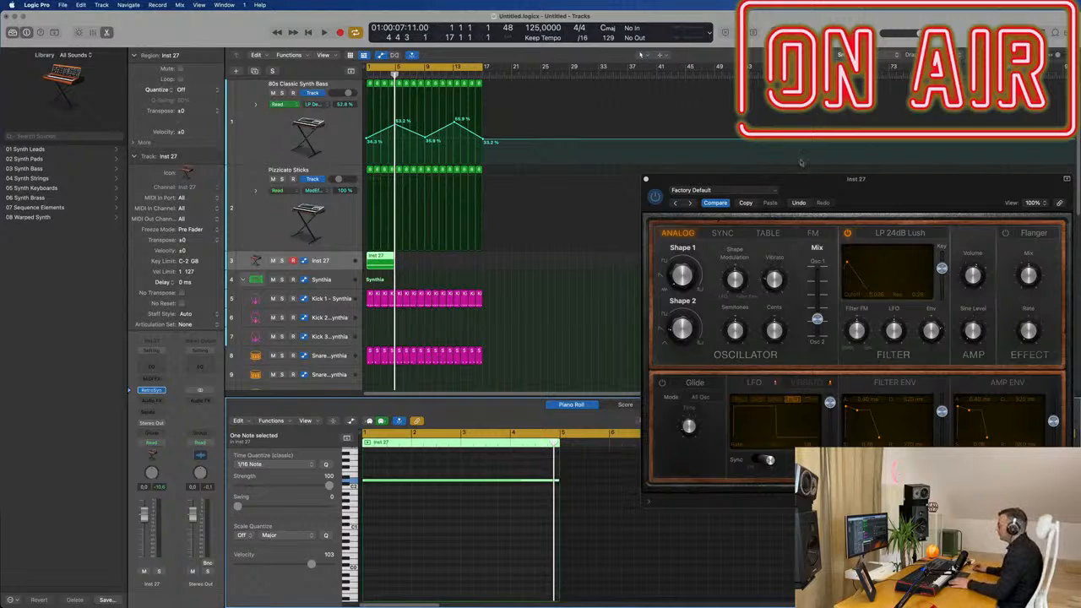
# Step: Add a Channel EQ to the Inst 27 track with a 12 dB/Oct low cut at 162 Hz and a Q of 0.83
pyautogui.moveTo(830, 182); pyautogui.dragTo(683, 164)
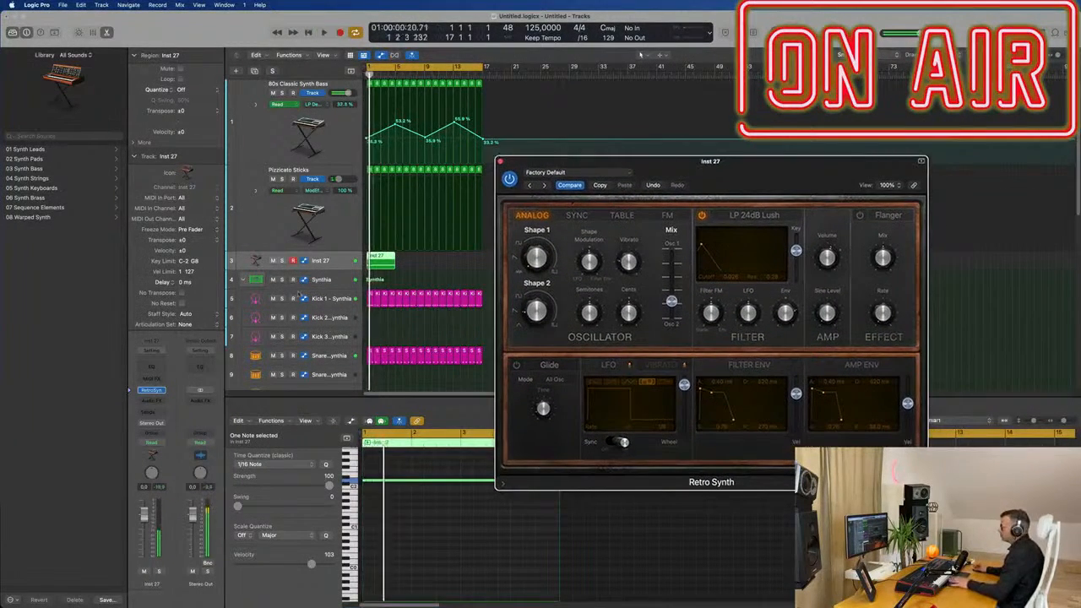
pyautogui.click(159, 369)
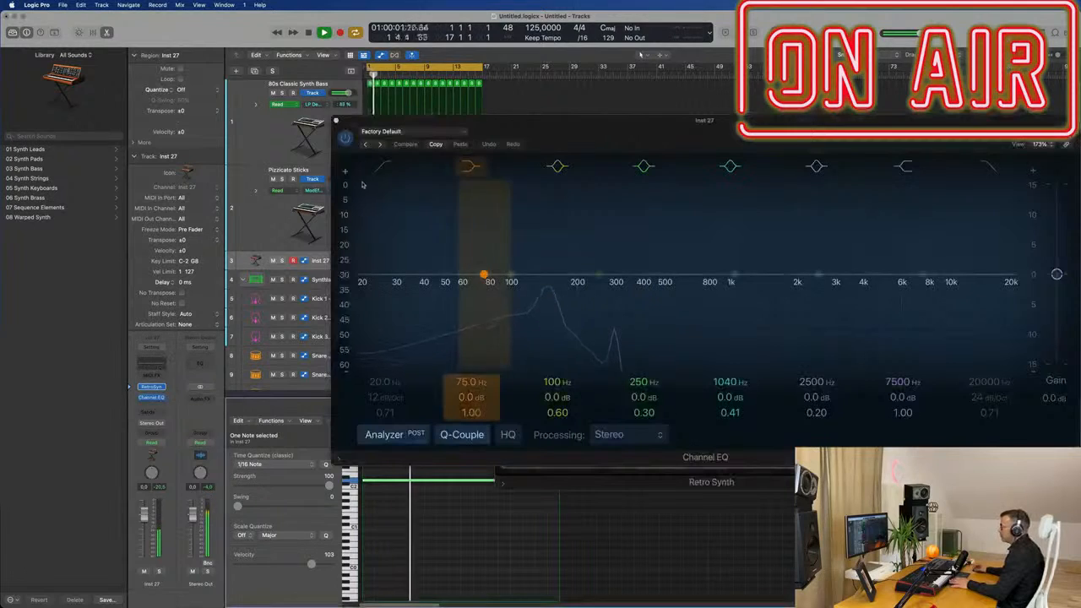
pyautogui.click(385, 166)
pyautogui.moveTo(398, 257); pyautogui.dragTo(537, 259)
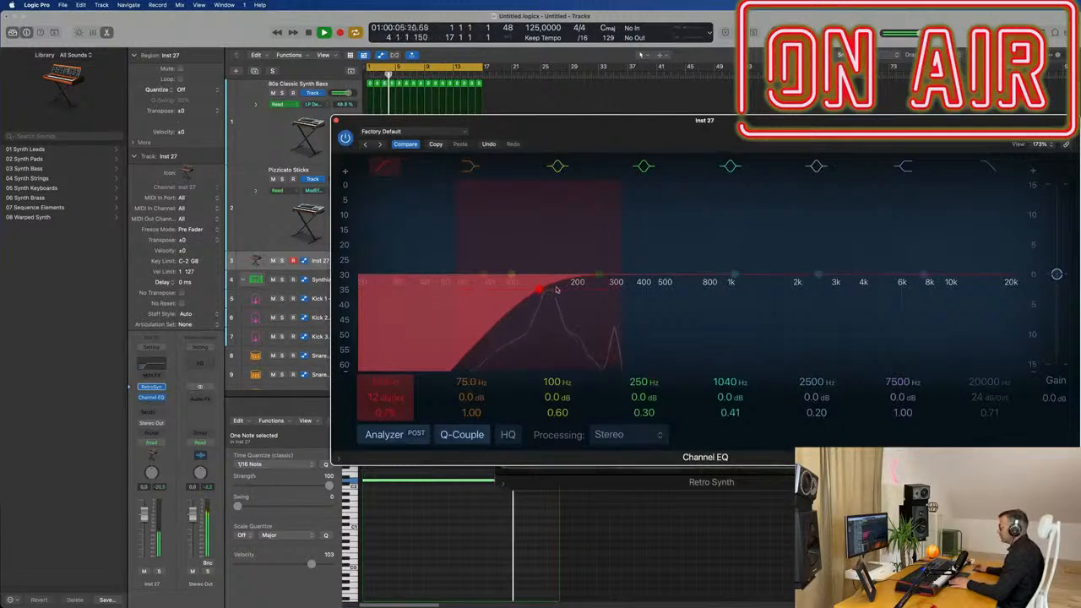
pyautogui.moveTo(543, 292); pyautogui.dragTo(547, 291)
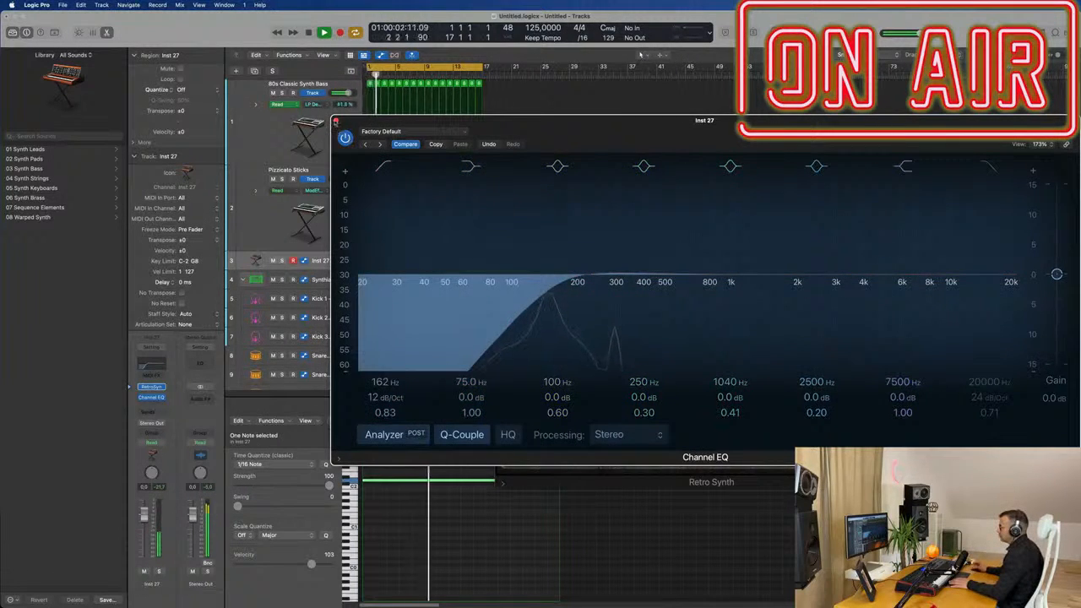
pyautogui.click(335, 122)
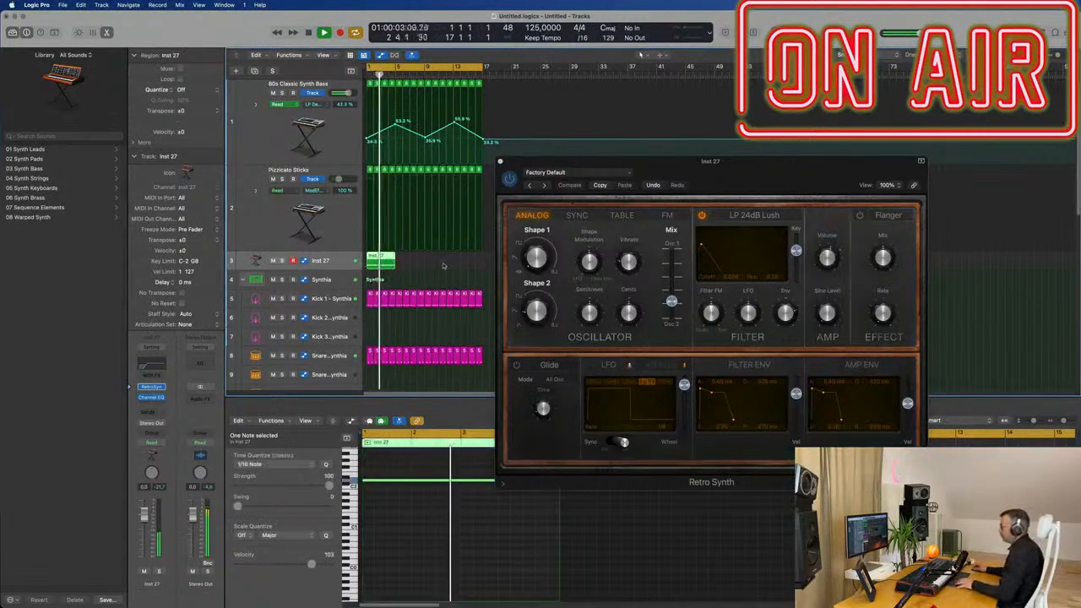
# Step: Repeat the four-bar Inst 27 region three times to fill the 16-bar cycle
pyautogui.moveTo(444, 265); pyautogui.dragTo(358, 270)
pyautogui.press('super+r')
pyautogui.press('super+r')
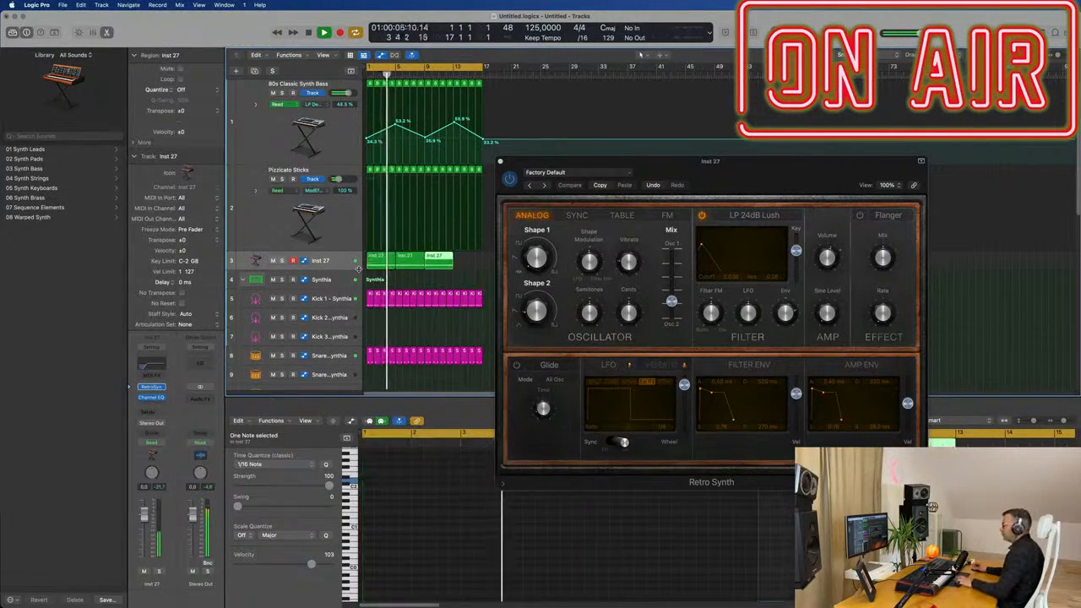
# Step: Lower the Retro Synth filter cutoff to 0.024 and set the Inst 27 track's automation mode to Touch
pyautogui.moveTo(685, 170); pyautogui.dragTo(659, 167)
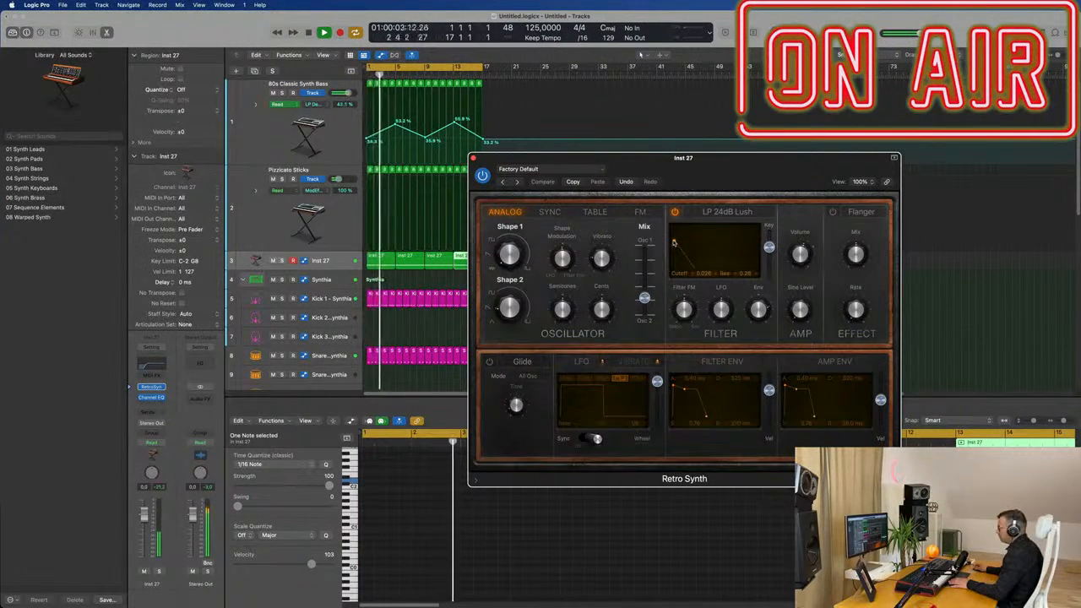
pyautogui.moveTo(674, 242); pyautogui.dragTo(674, 244)
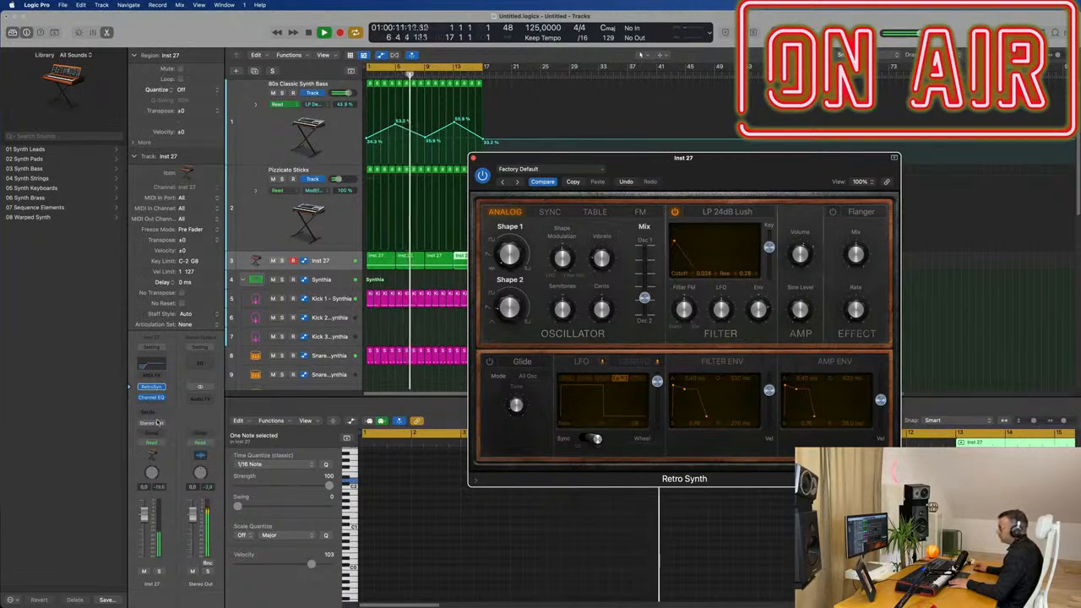
pyautogui.click(155, 443)
pyautogui.click(158, 454)
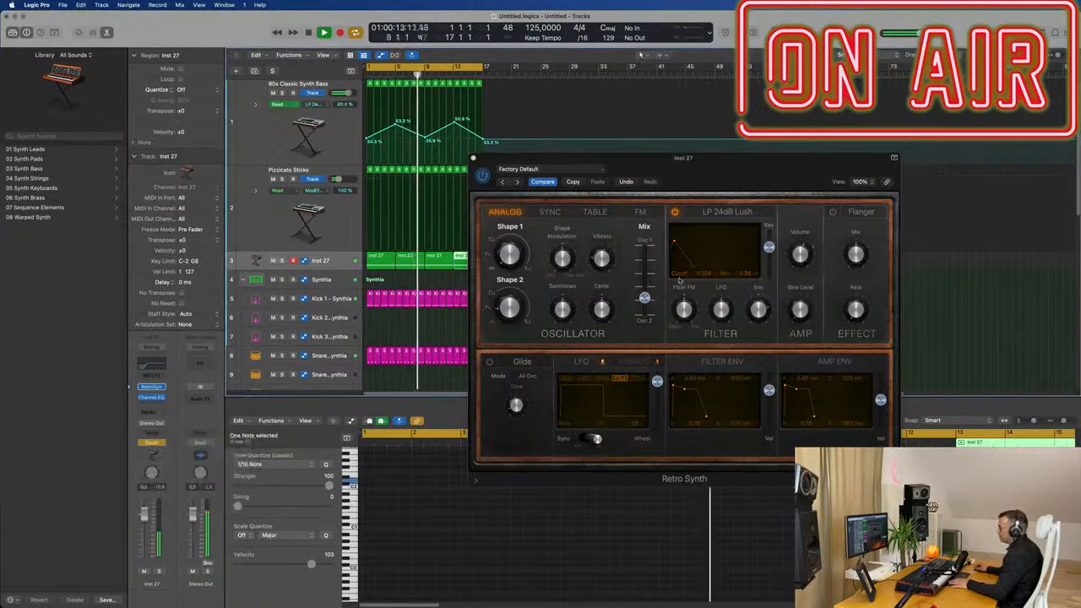
# Step: Record a live pass of filter cutoff automation on the Inst 27 track, stop playback and close Retro Synth
pyautogui.moveTo(682, 274); pyautogui.dragTo(682, 271)
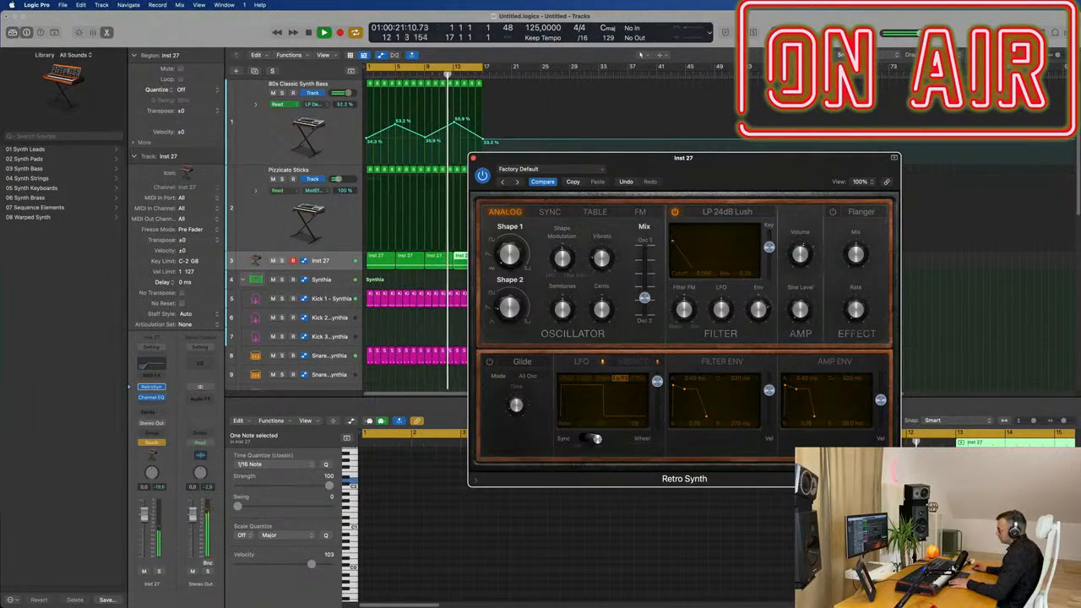
pyautogui.press('space')
pyautogui.click(473, 159)
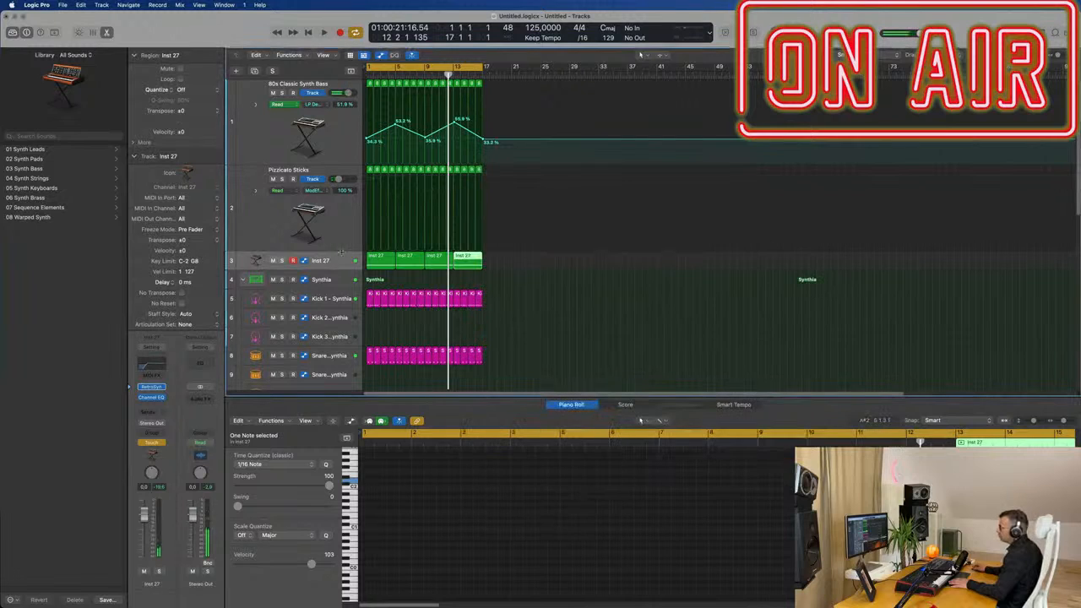
# Step: Enlarge the Inst 27 track to reveal its cutoff lane and set its automation mode to Read
pyautogui.moveTo(334, 268); pyautogui.dragTo(334, 321)
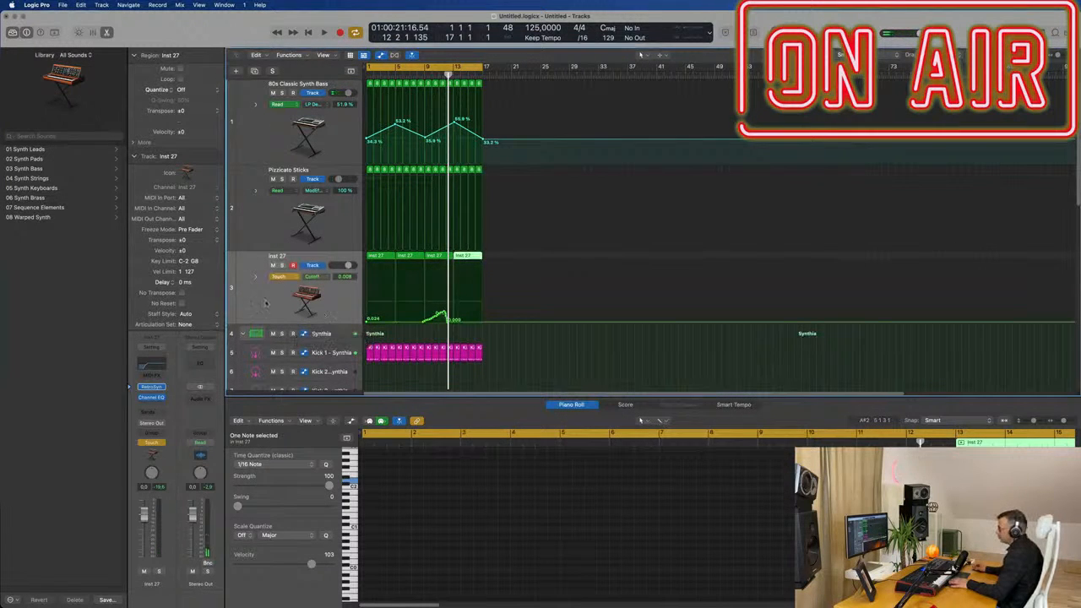
pyautogui.press('Return')
pyautogui.click(280, 277)
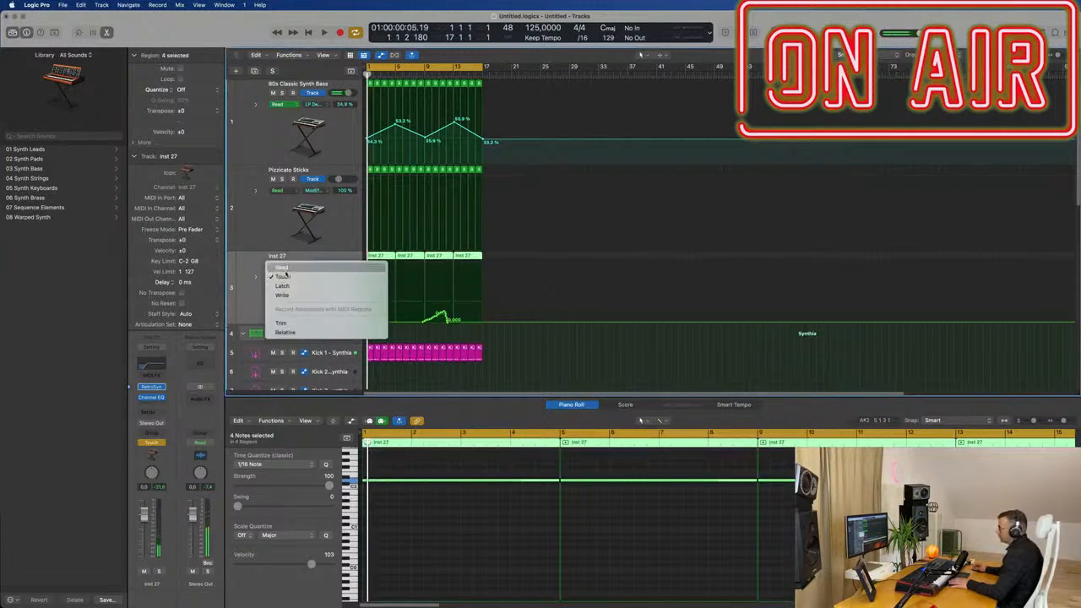
pyautogui.click(282, 268)
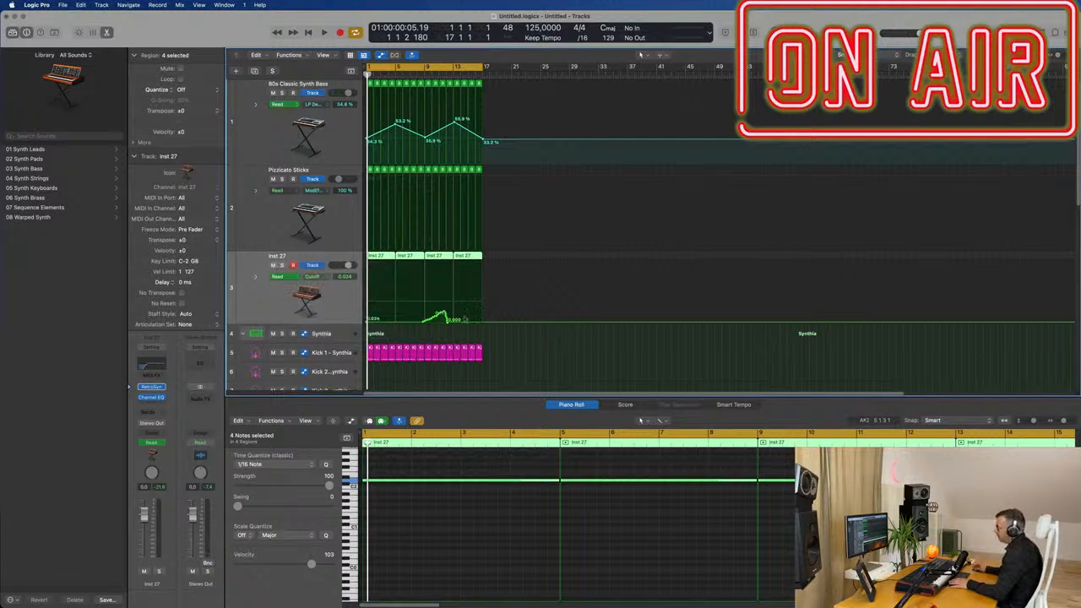
# Step: Delete the recorded cutoff curve and draw a single automation peak of 0.168 ahead of bar 9, and play from the start
pyautogui.moveTo(453, 322); pyautogui.dragTo(368, 322)
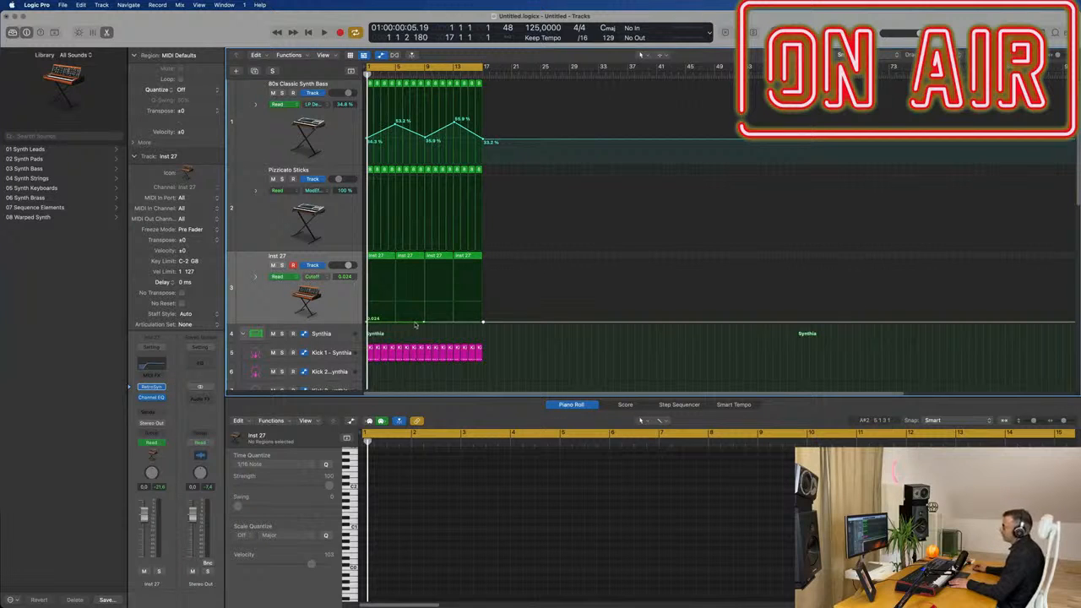
pyautogui.moveTo(415, 323); pyautogui.dragTo(420, 315)
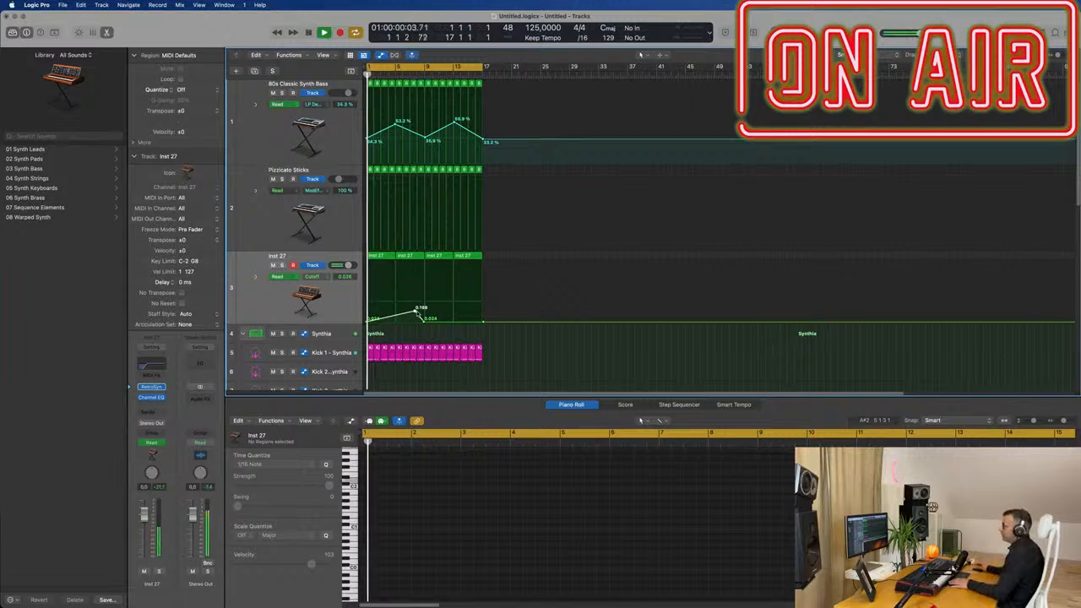
pyautogui.press('Return')
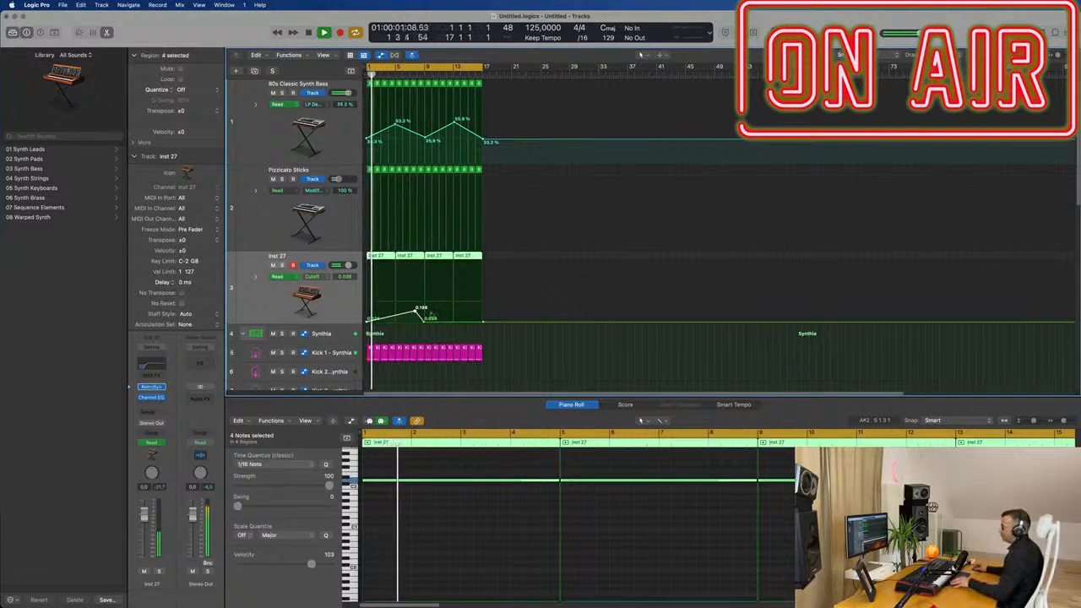
# Step: Reshape the Inst 27 cutoff automation to peak at 0.212 on bar 9 and fall to 0.024 at bar 17
pyautogui.press('super+Right')
pyautogui.moveTo(446, 322); pyautogui.dragTo(508, 322)
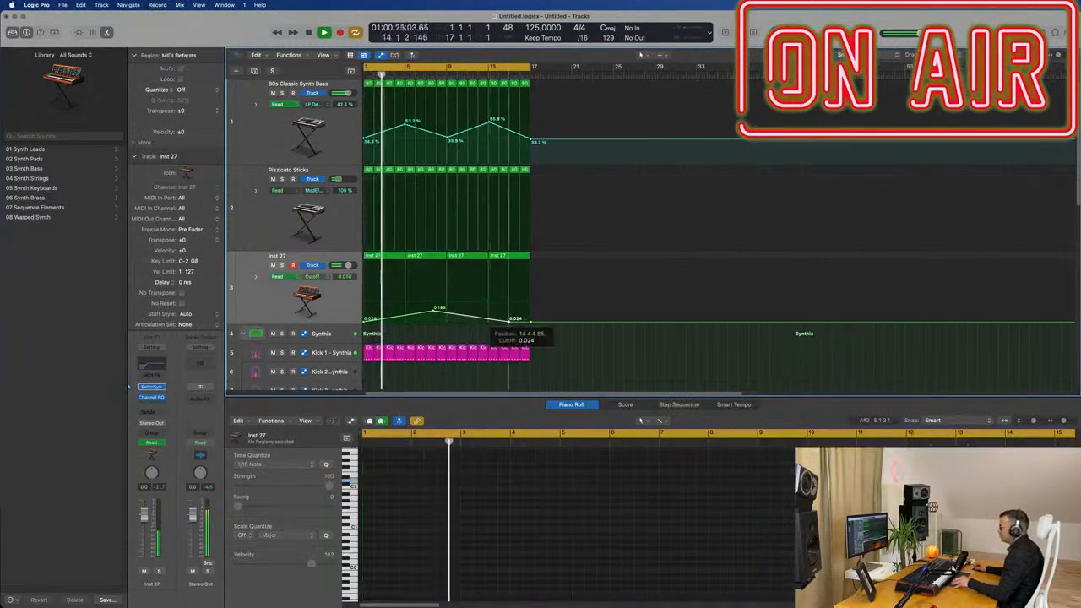
pyautogui.moveTo(439, 309); pyautogui.dragTo(452, 303)
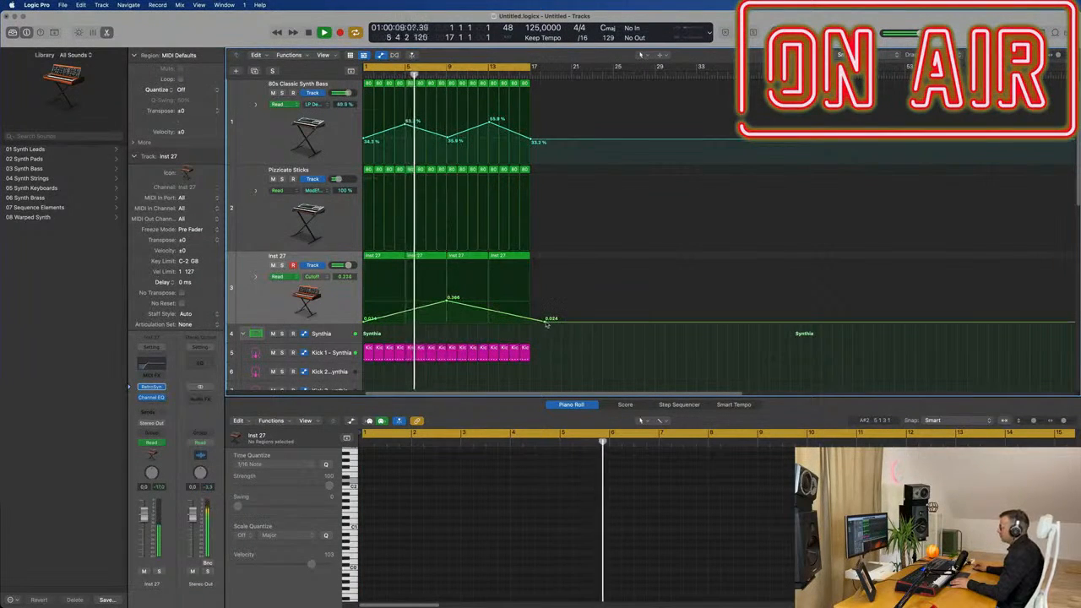
pyautogui.moveTo(546, 321); pyautogui.dragTo(531, 321)
pyautogui.moveTo(448, 298); pyautogui.dragTo(448, 310)
pyautogui.click(346, 296)
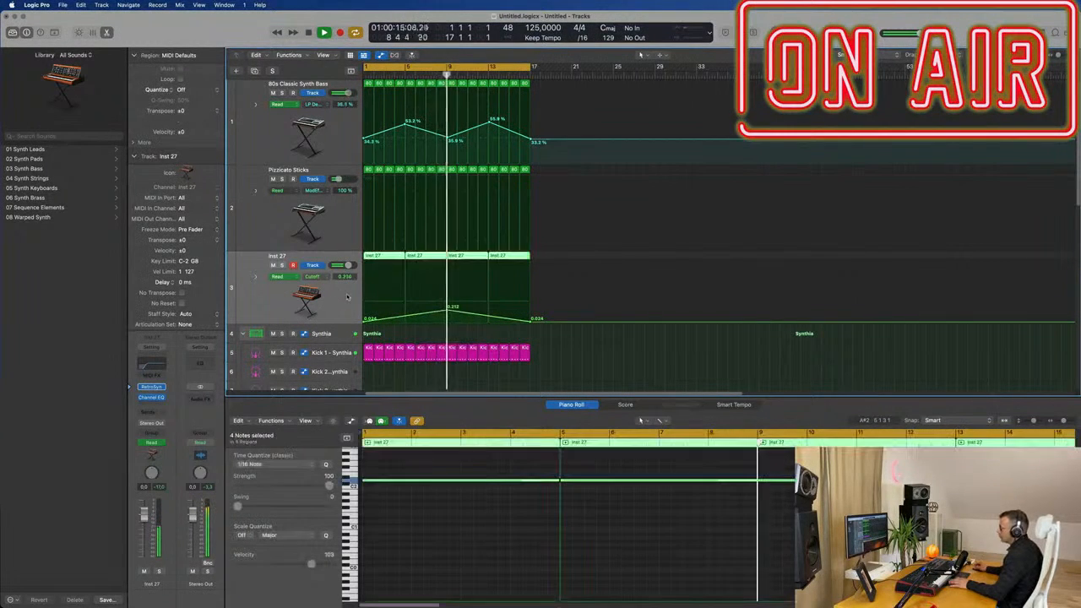
pyautogui.press('Return')
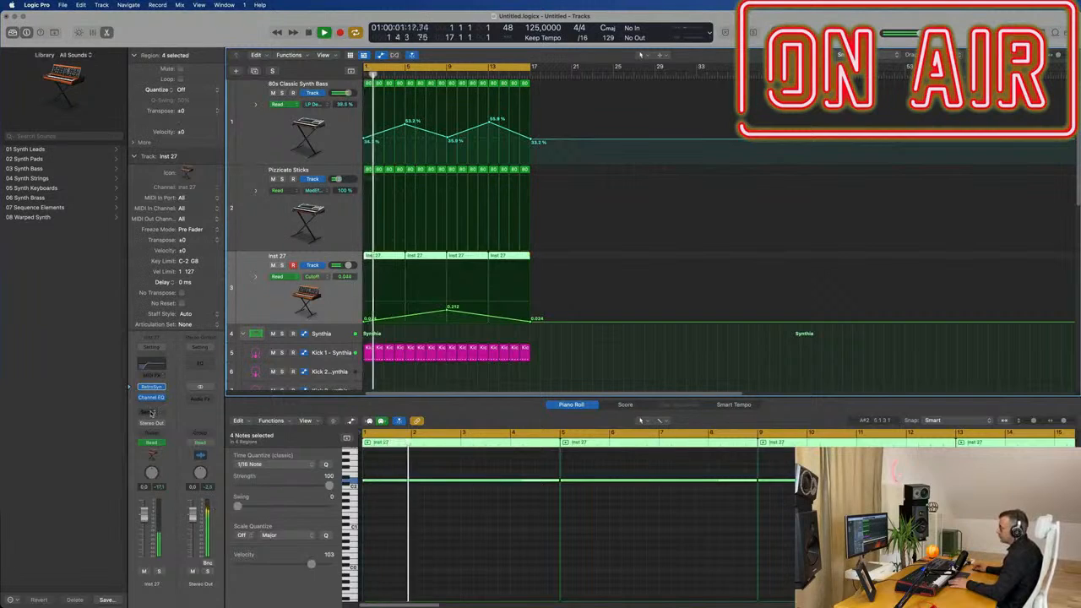
# Step: Add a send from Inst 27 to the Bus 2 Delay and set its level to about -6 dB
pyautogui.click(152, 412)
pyautogui.moveTo(152, 425)
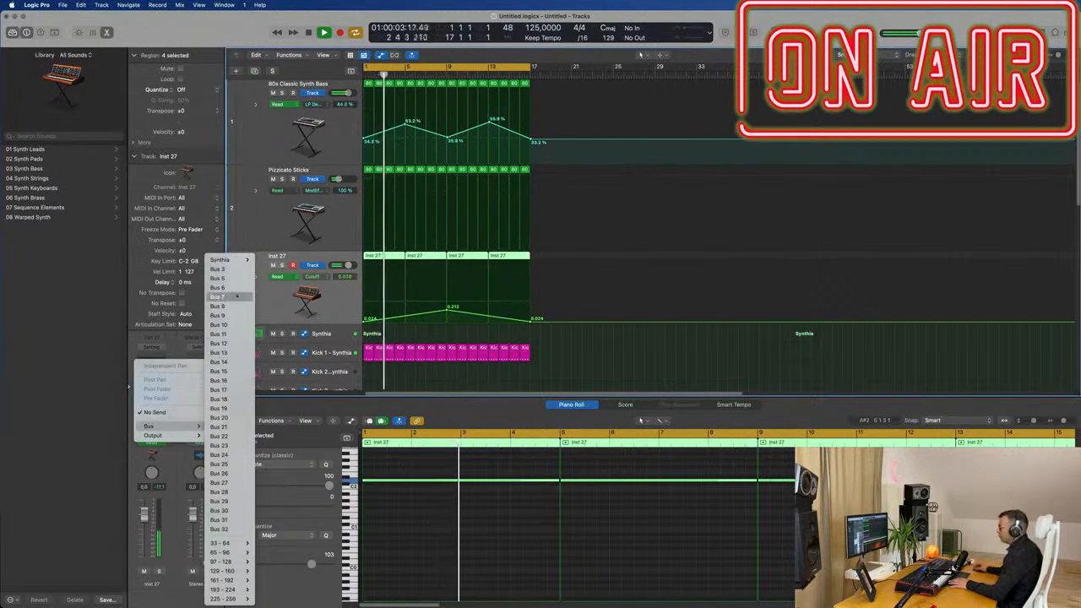
pyautogui.moveTo(226, 259)
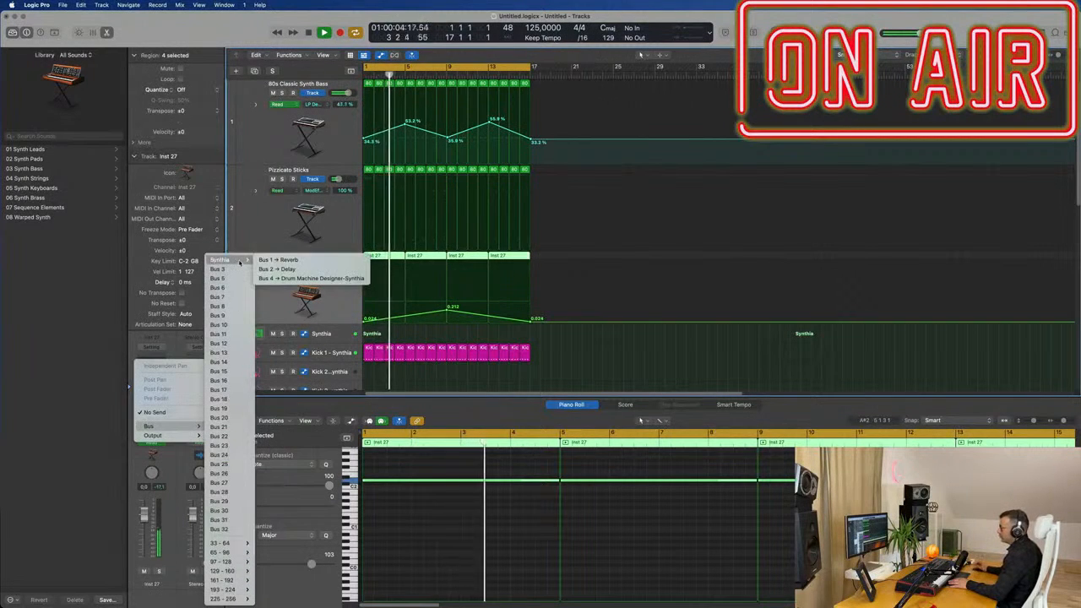
pyautogui.click(268, 269)
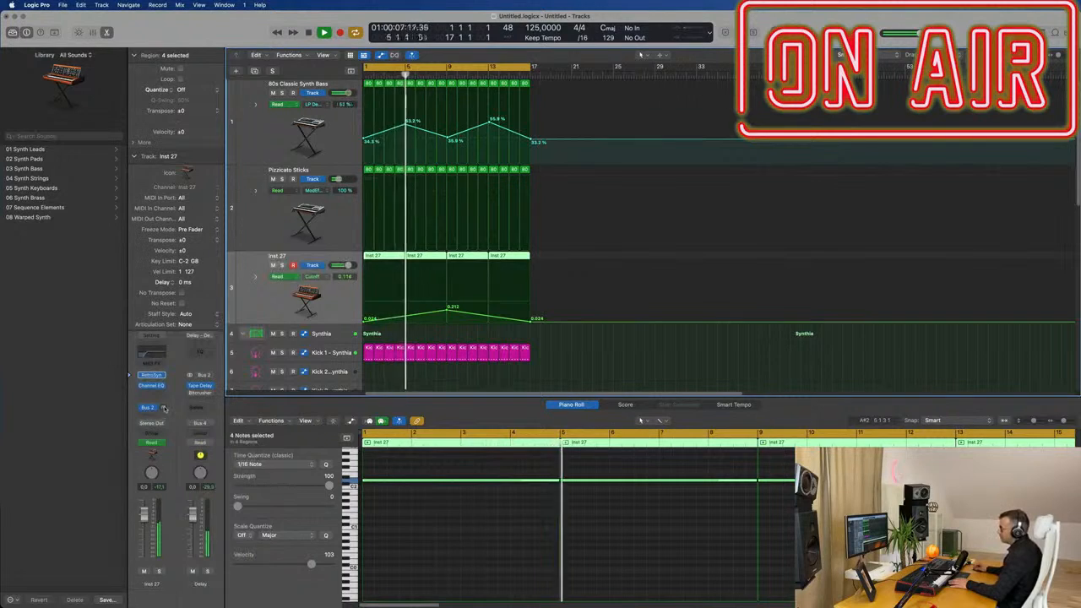
pyautogui.moveTo(164, 409); pyautogui.dragTo(162, 409)
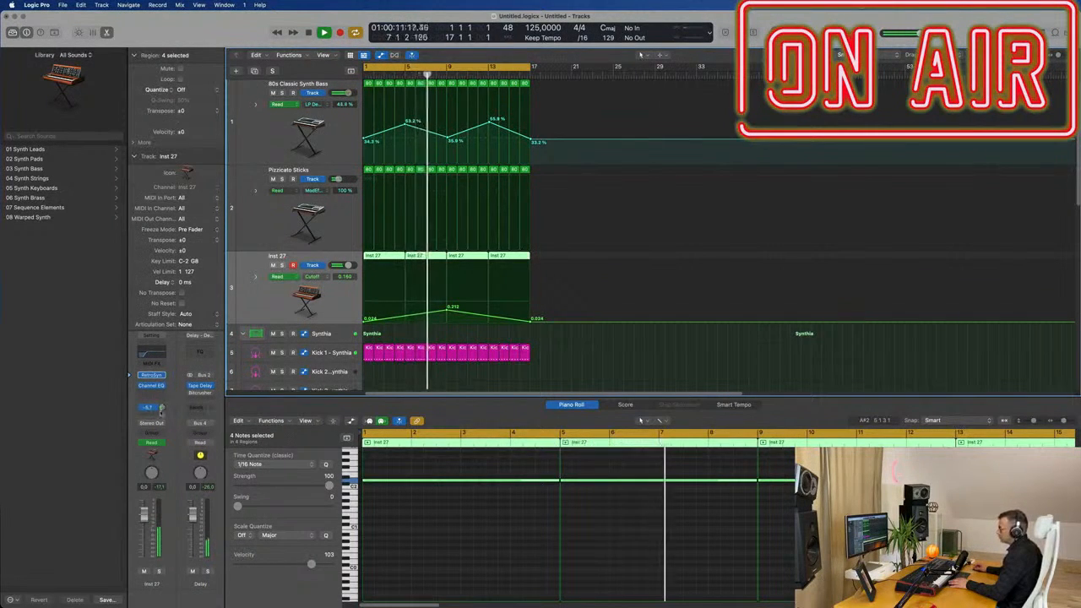
# Step: Add a Channel EQ to the Delay channel with a 12 dB/Oct low cut at 372 Hz and a Q of 0.79
pyautogui.click(199, 352)
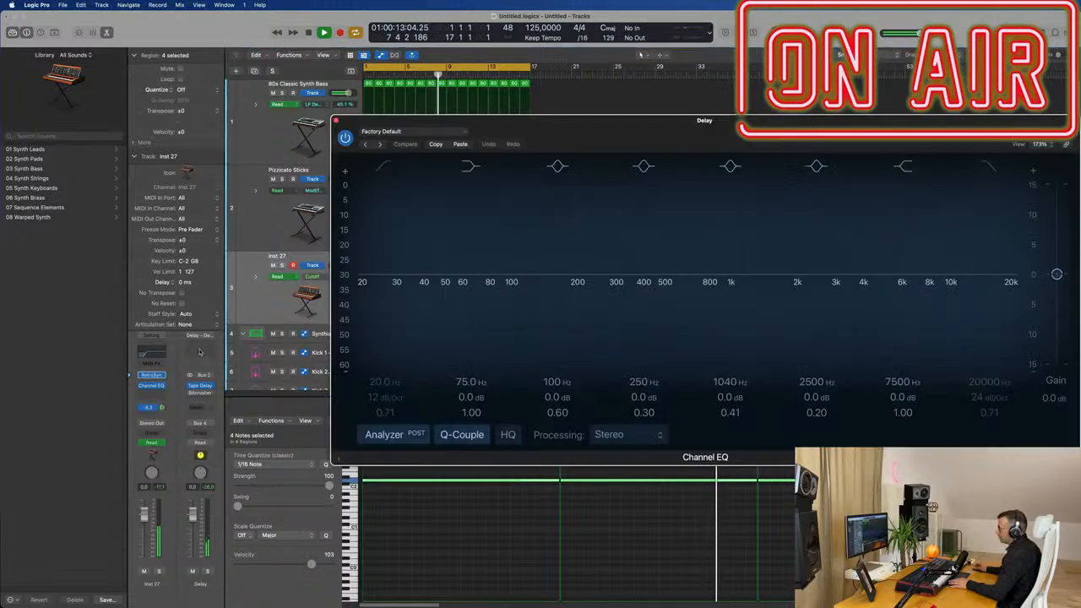
pyautogui.click(385, 167)
pyautogui.moveTo(394, 188); pyautogui.dragTo(649, 231)
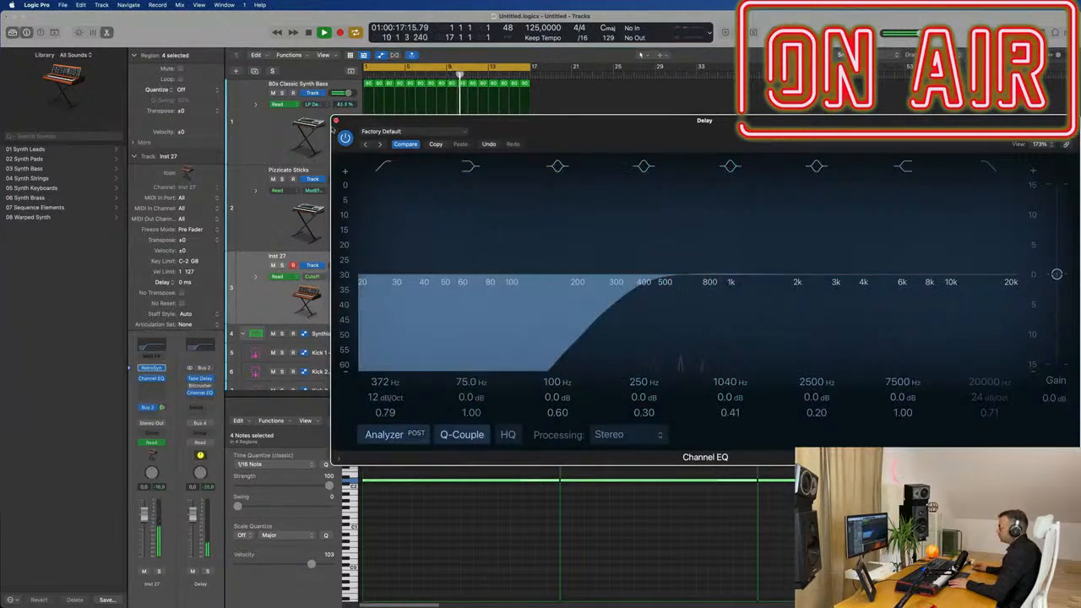
pyautogui.click(335, 121)
pyautogui.press('super+Left')
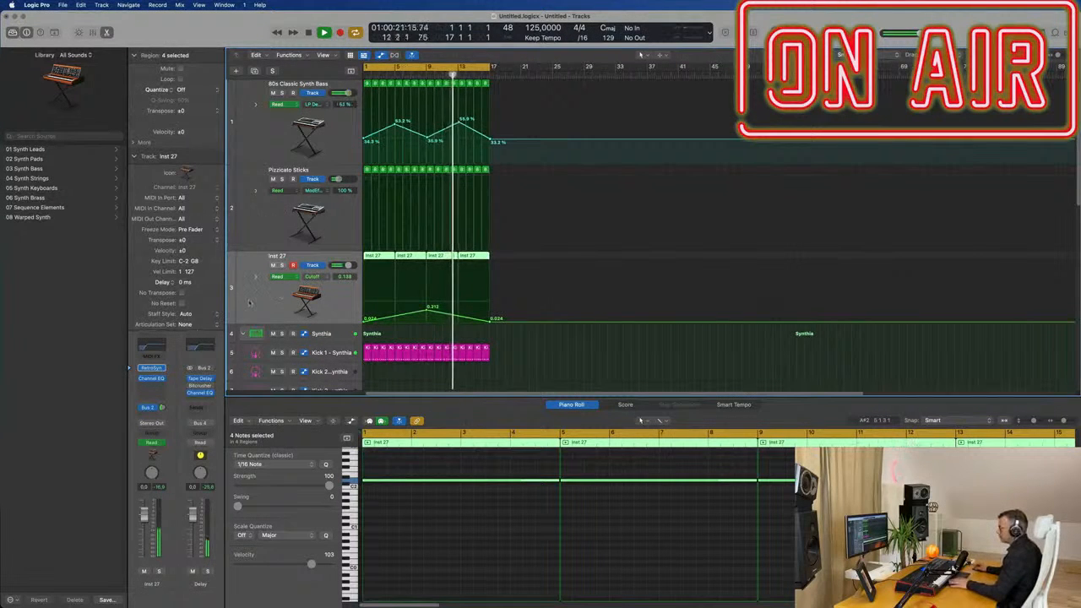
pyautogui.press('Return')
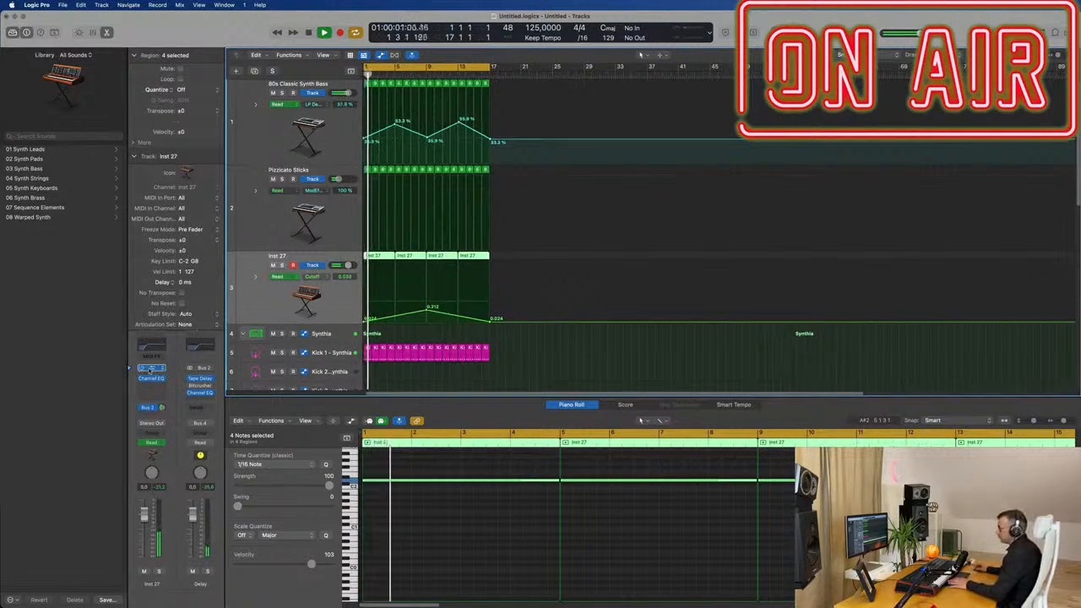
# Step: Bring the oscillator mix of Inst 27's Retro Synth near the middle and turn up Shape 2
pyautogui.click(150, 369)
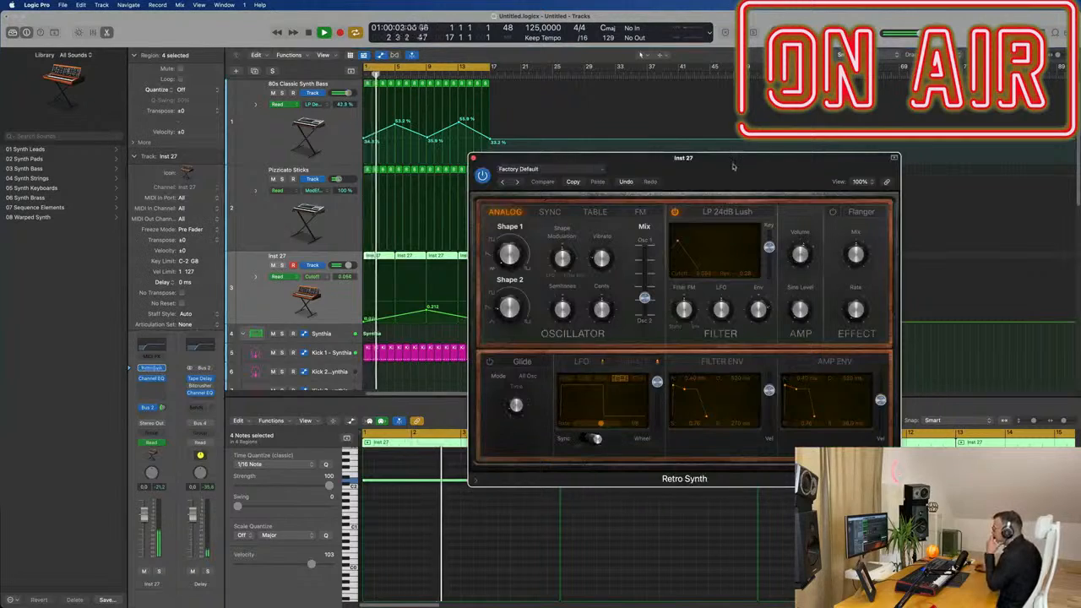
pyautogui.moveTo(736, 152); pyautogui.dragTo(543, 150)
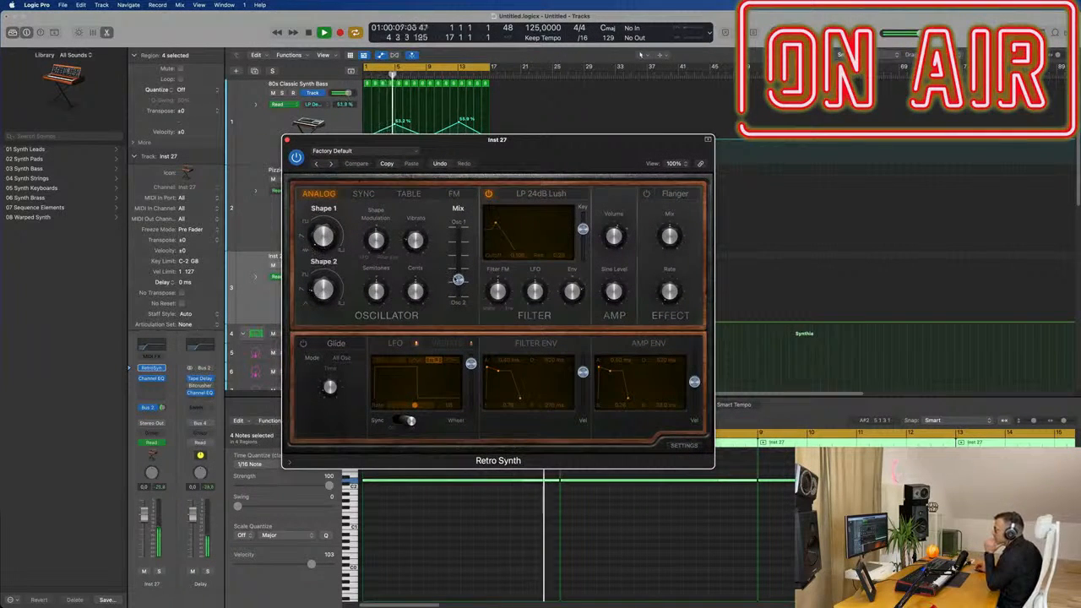
pyautogui.moveTo(459, 280)
pyautogui.mouseDown()
pyautogui.moveTo(458, 258)
pyautogui.moveTo(460, 315)
pyautogui.moveTo(459, 285)
pyautogui.mouseUp()
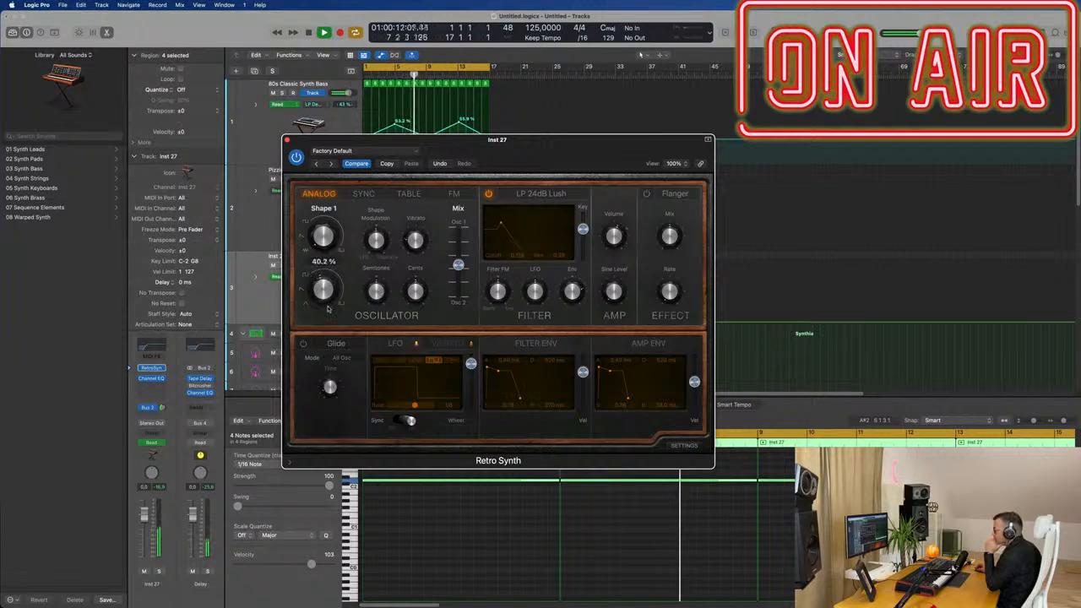
pyautogui.moveTo(328, 307); pyautogui.dragTo(329, 303)
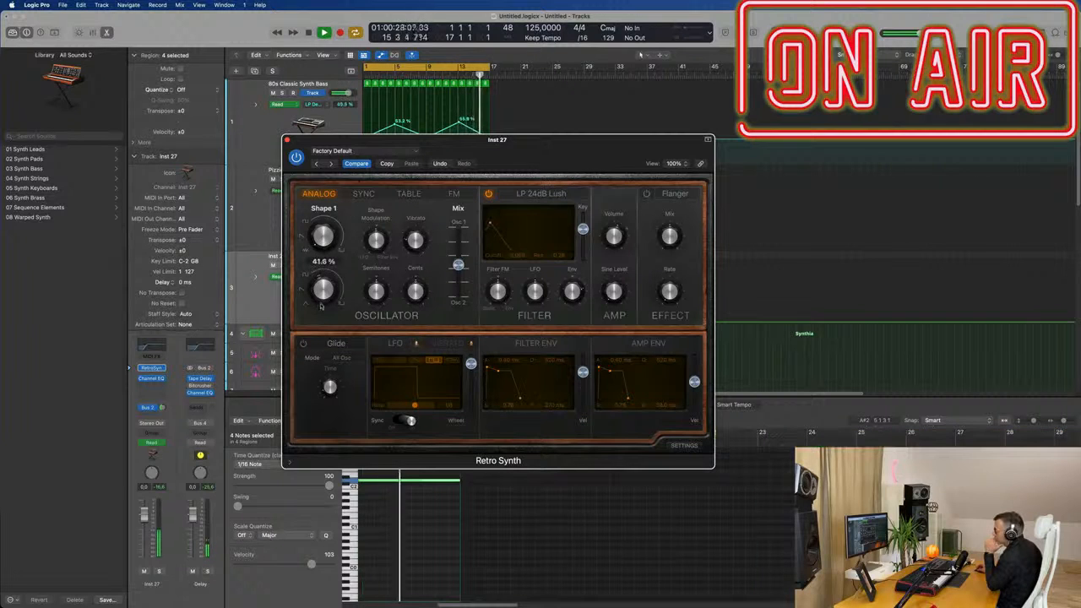
pyautogui.moveTo(321, 306); pyautogui.dragTo(324, 288)
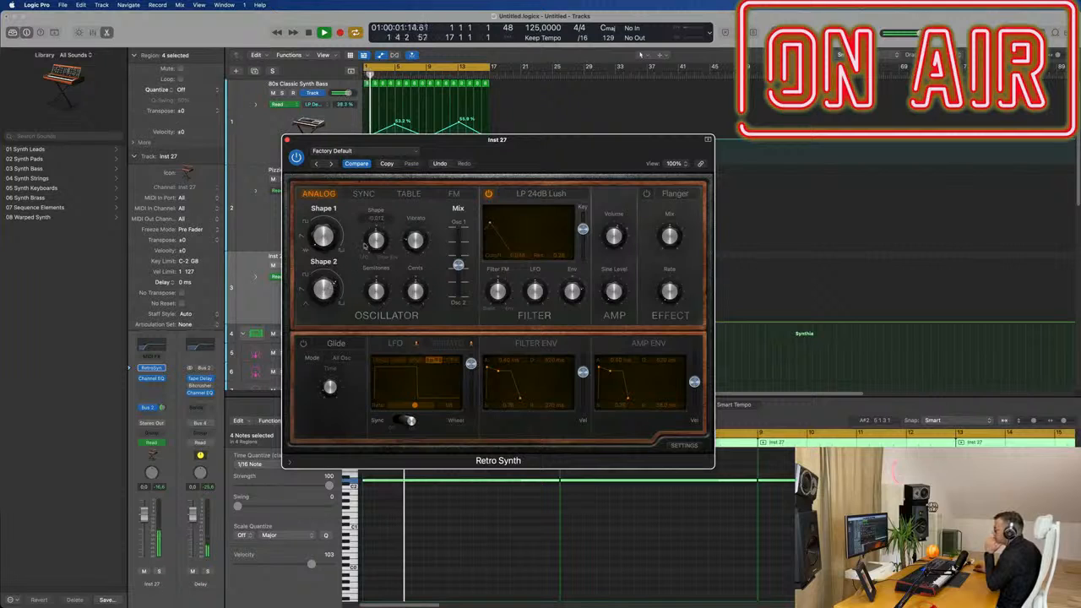
# Step: Shift the Retro Synth oscillator mix slightly toward Osc 2 and lower the Inst 27 track volume to about -5 dB
pyautogui.moveTo(577, 150); pyautogui.dragTo(714, 229)
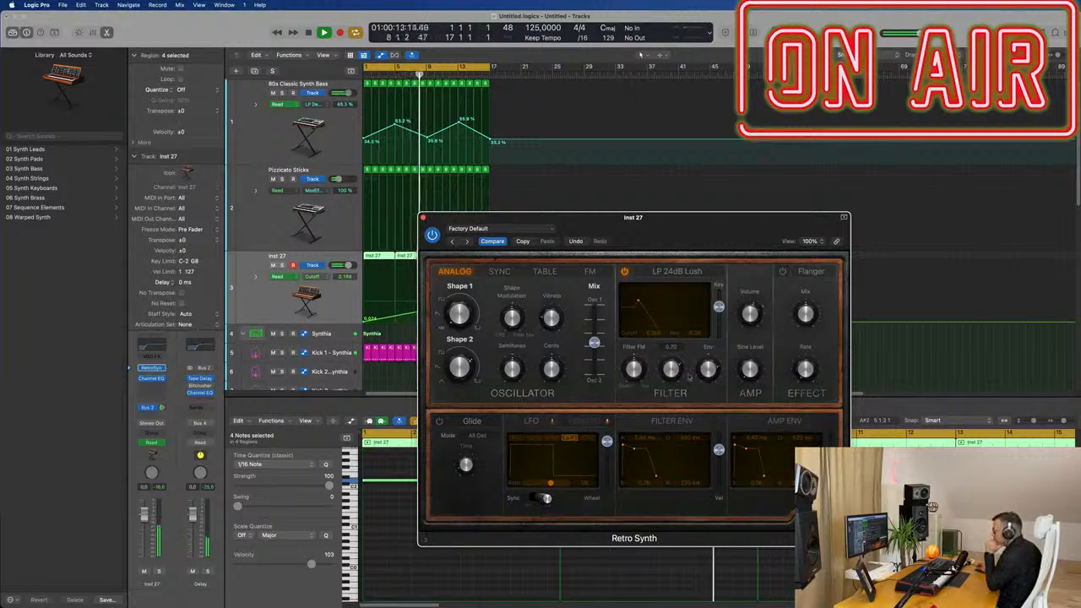
pyautogui.moveTo(677, 232); pyautogui.dragTo(788, 238)
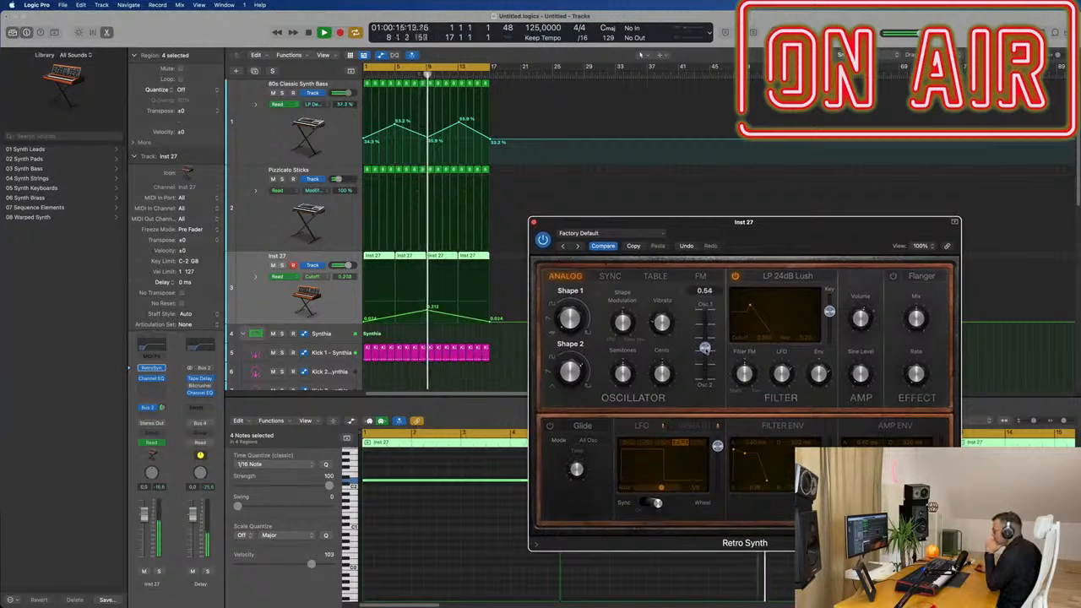
pyautogui.moveTo(705, 346)
pyautogui.mouseDown()
pyautogui.moveTo(705, 365)
pyautogui.moveTo(705, 351)
pyautogui.mouseUp()
pyautogui.moveTo(144, 518); pyautogui.dragTo(145, 531)
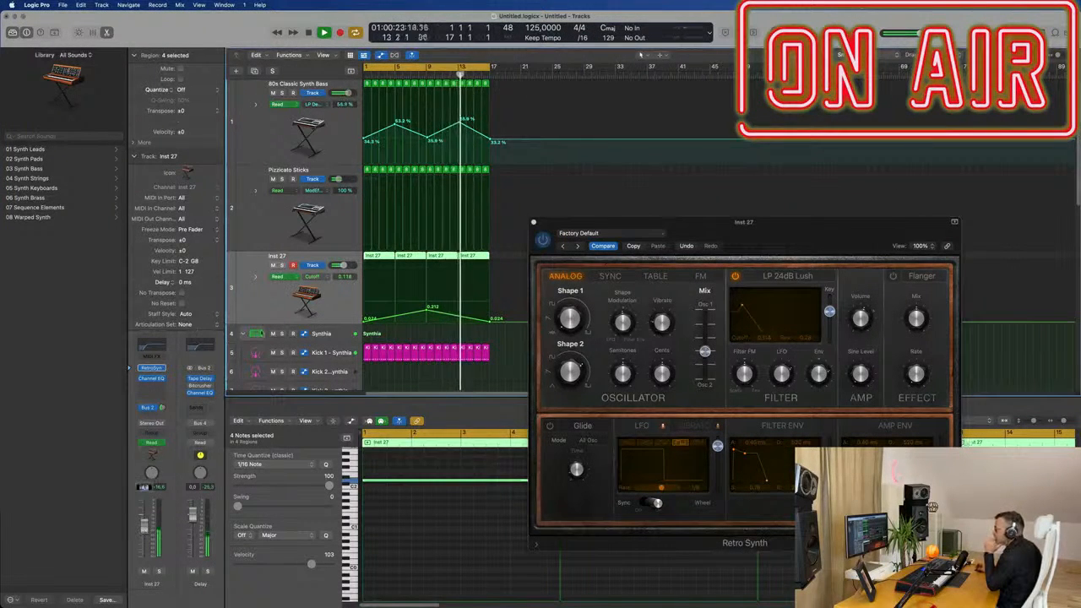
# Step: Insert a stereo Compressor on the Inst 27 track and enlarge its plug-in view to 100%
pyautogui.click(154, 386)
pyautogui.moveTo(160, 438)
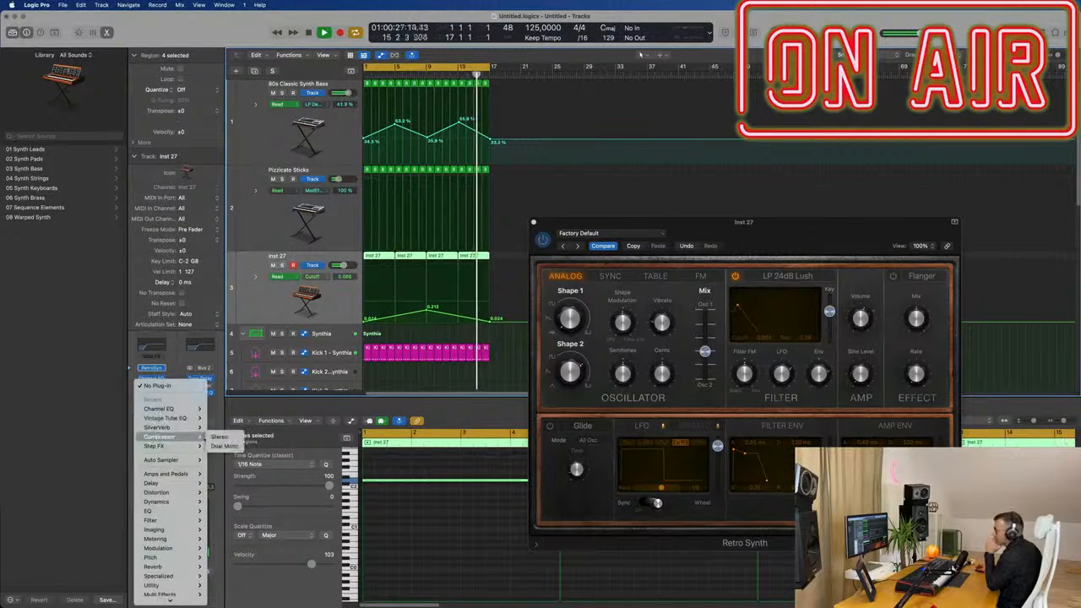
pyautogui.click(221, 436)
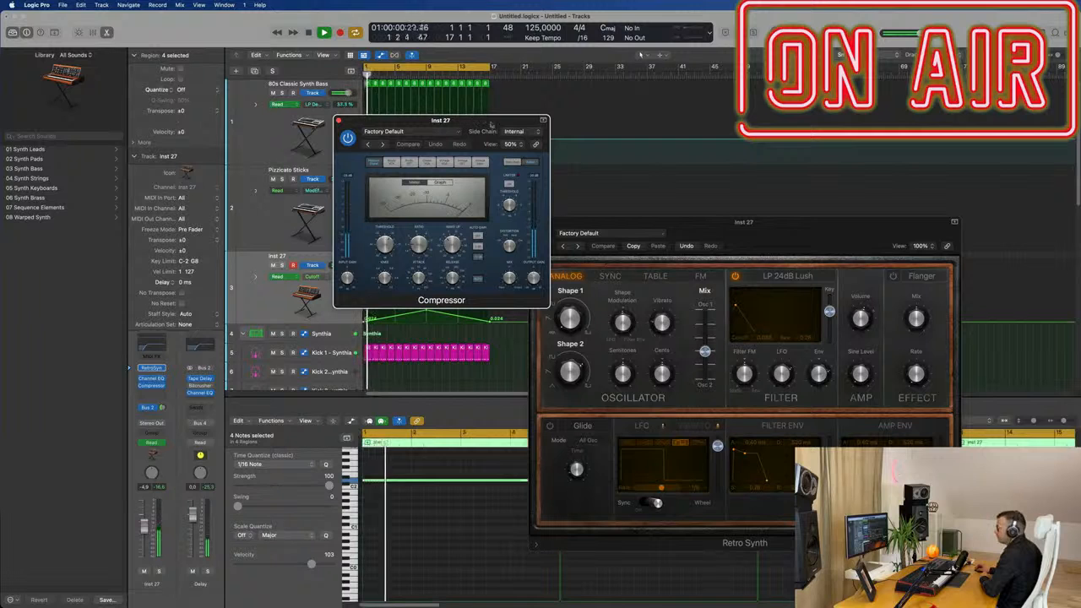
pyautogui.click(511, 143)
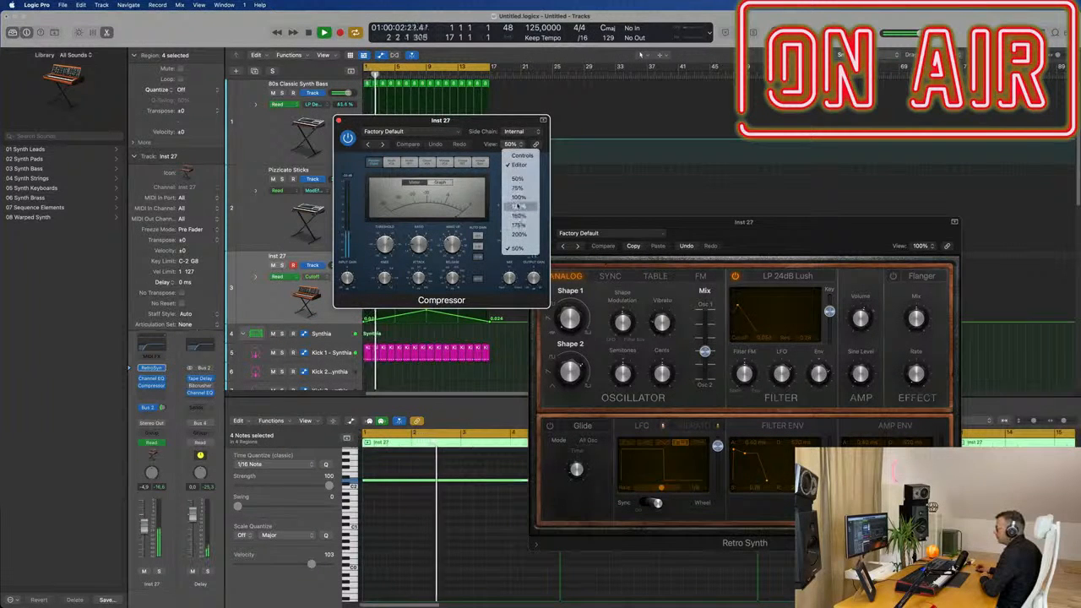
pyautogui.click(477, 127)
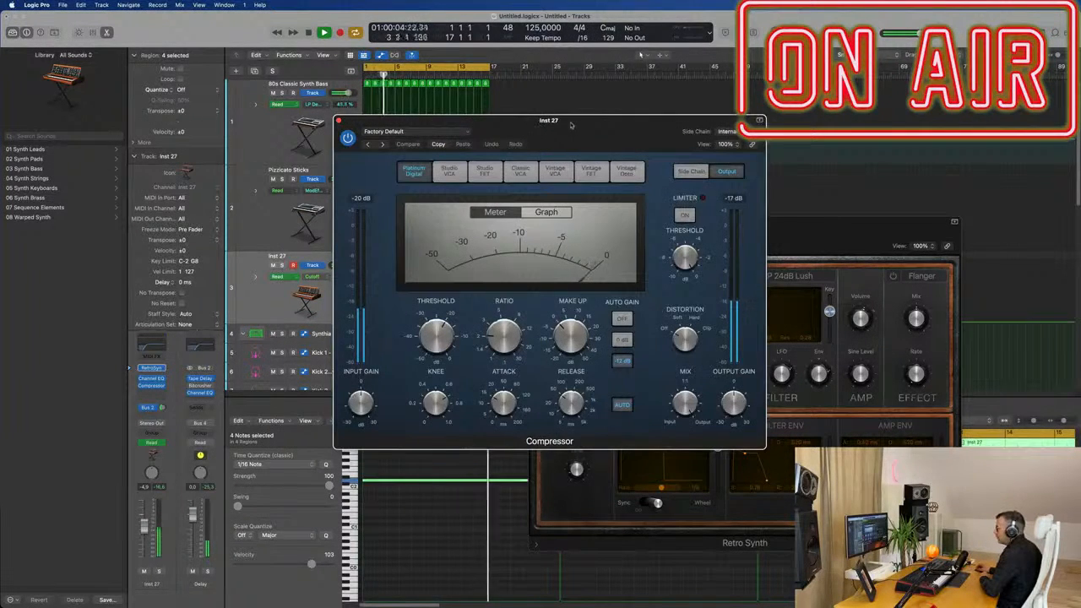
pyautogui.moveTo(500, 121); pyautogui.dragTo(396, 107)
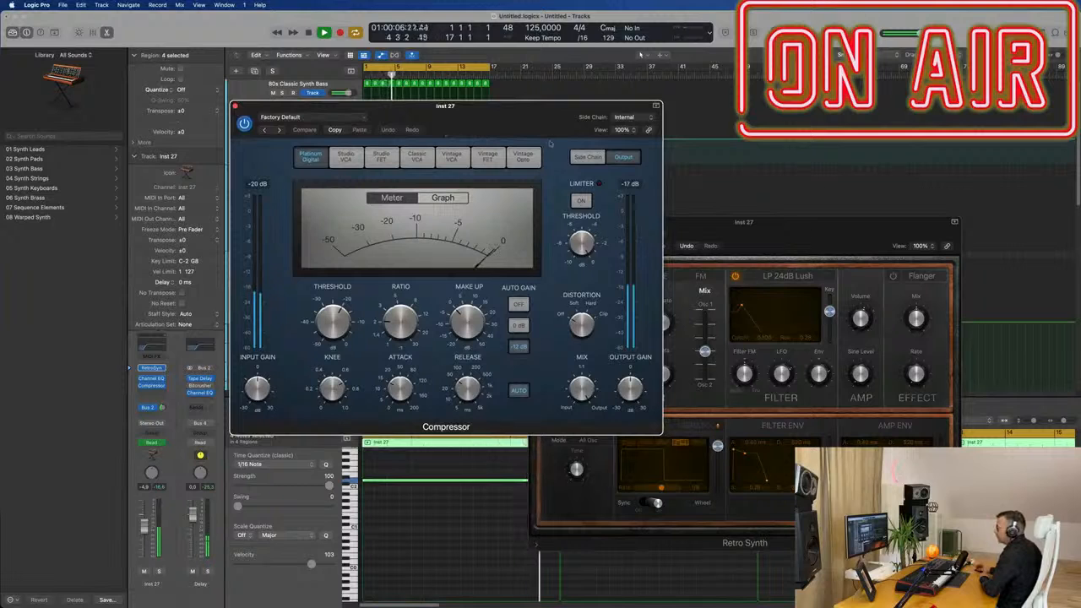
# Step: Set the Inst 27 Compressor's side-chain source to the Kick 1 - Synthia instrument (Inst 2) and close the plug-in
pyautogui.click(579, 159)
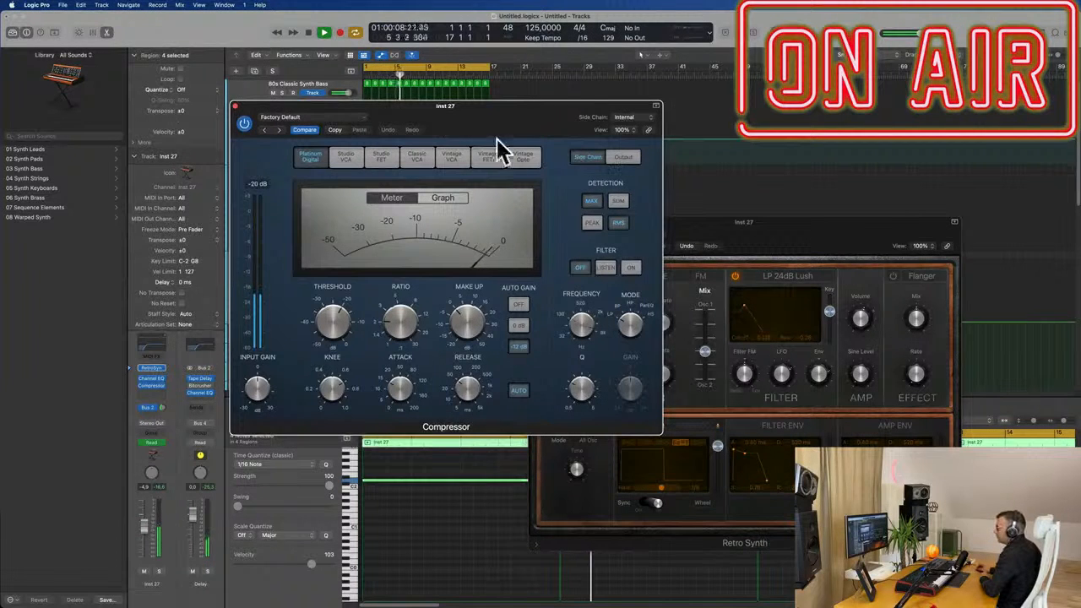
pyautogui.click(632, 117)
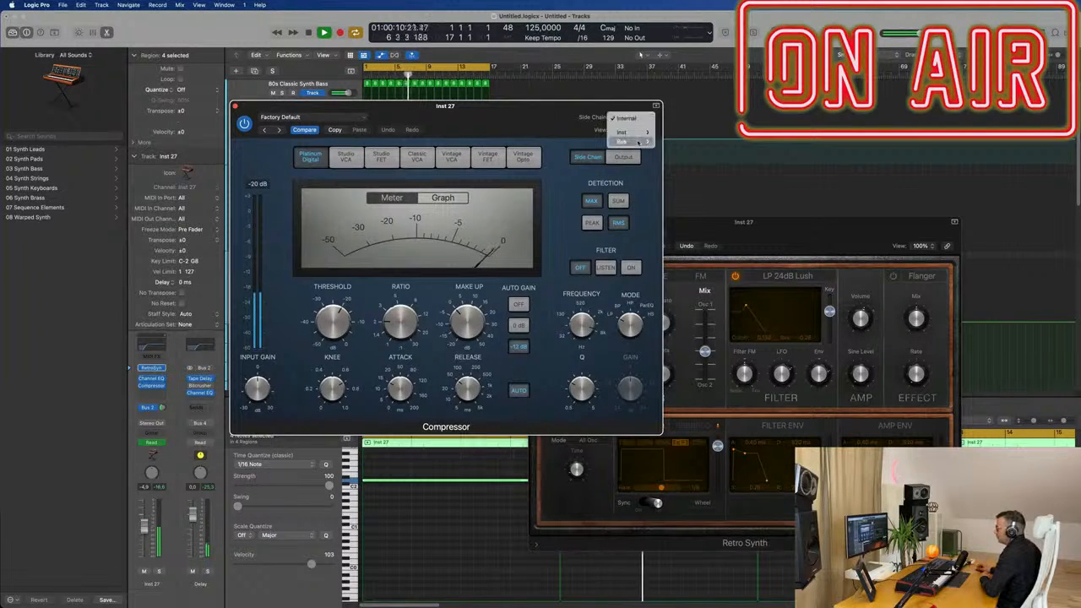
pyautogui.moveTo(648, 133)
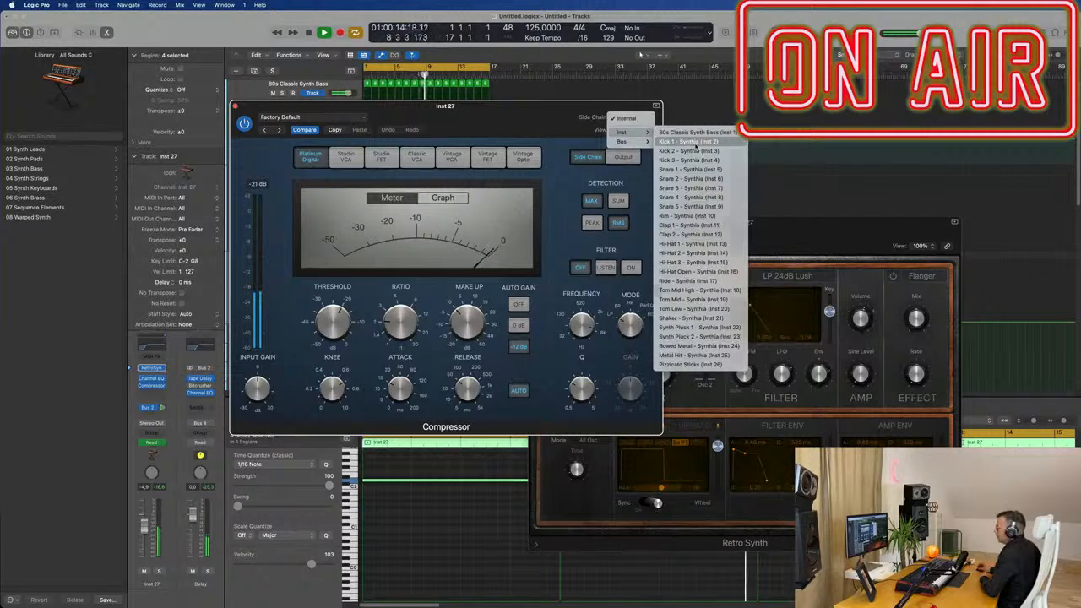
pyautogui.click(696, 144)
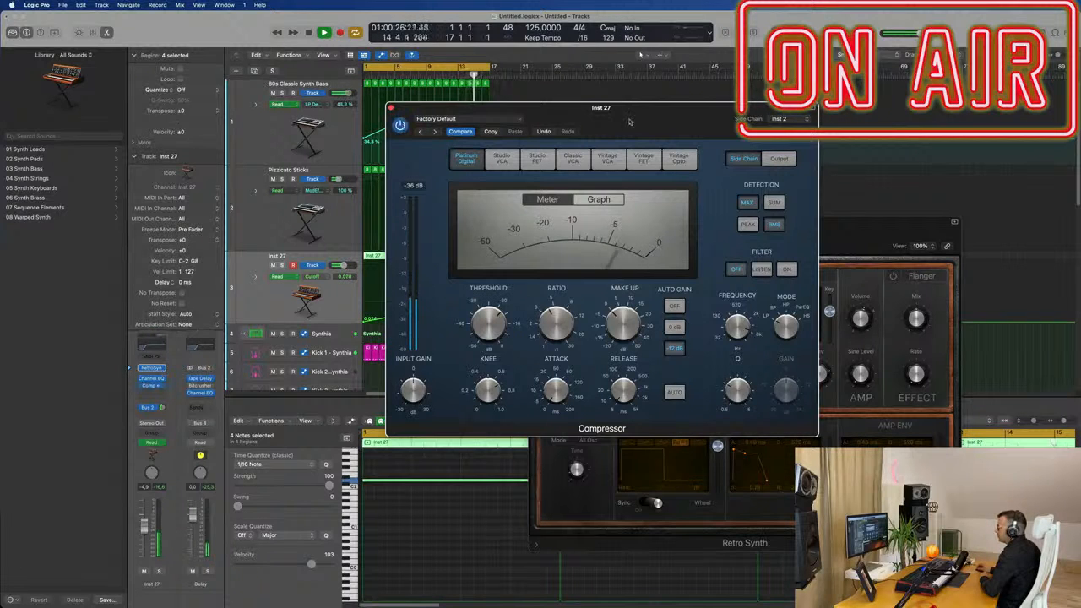
pyautogui.moveTo(632, 118); pyautogui.dragTo(615, 155)
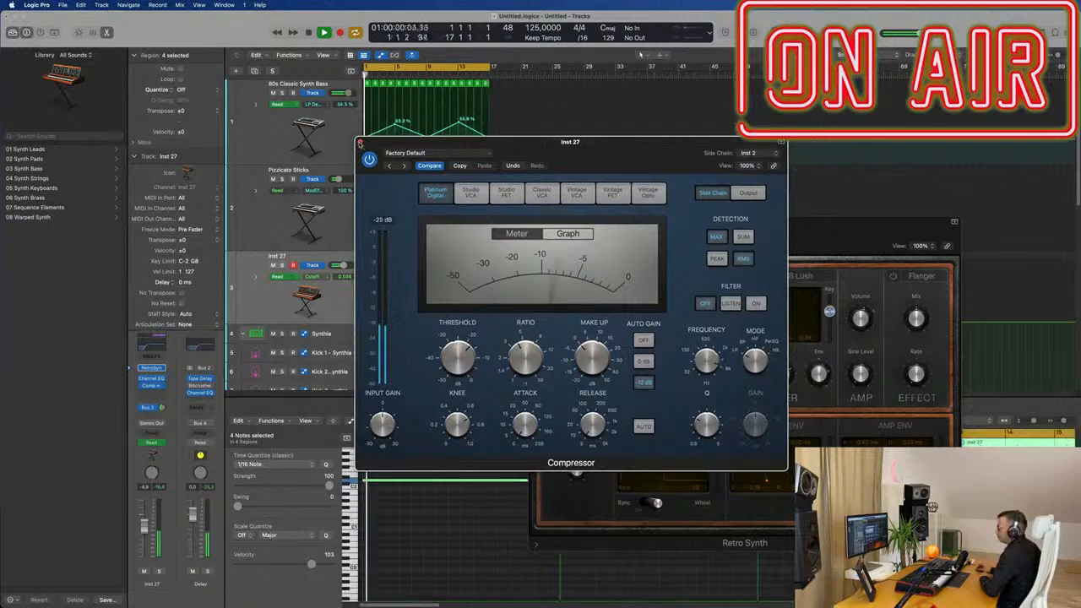
pyautogui.click(361, 142)
# Step: Duplicate the Inst 27 track with its channel settings and move the open Retro Synth window clear of the tracks
pyautogui.moveTo(772, 234); pyautogui.dragTo(849, 170)
pyautogui.click(819, 30)
pyautogui.scroll(-2, 504, 205)
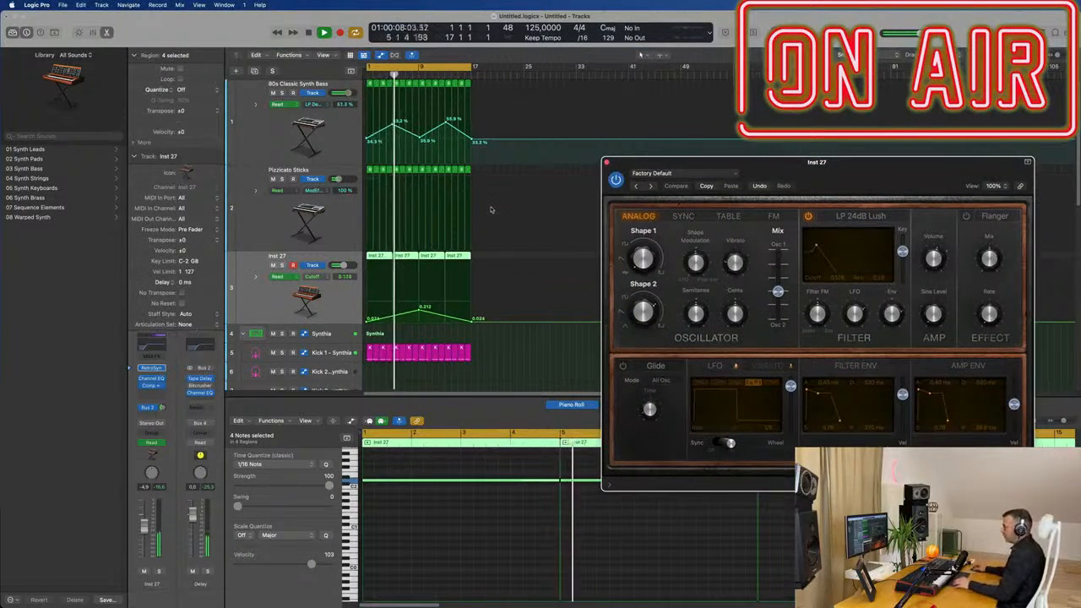
pyautogui.scroll(-2, 492, 210)
pyautogui.scroll(-3, 491, 209)
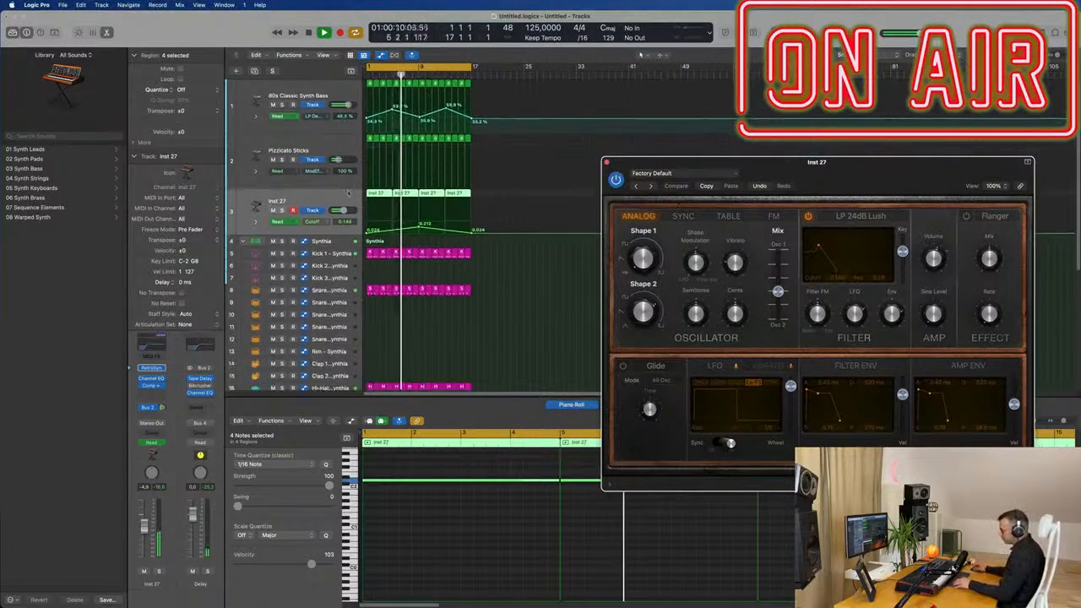
pyautogui.click(255, 71)
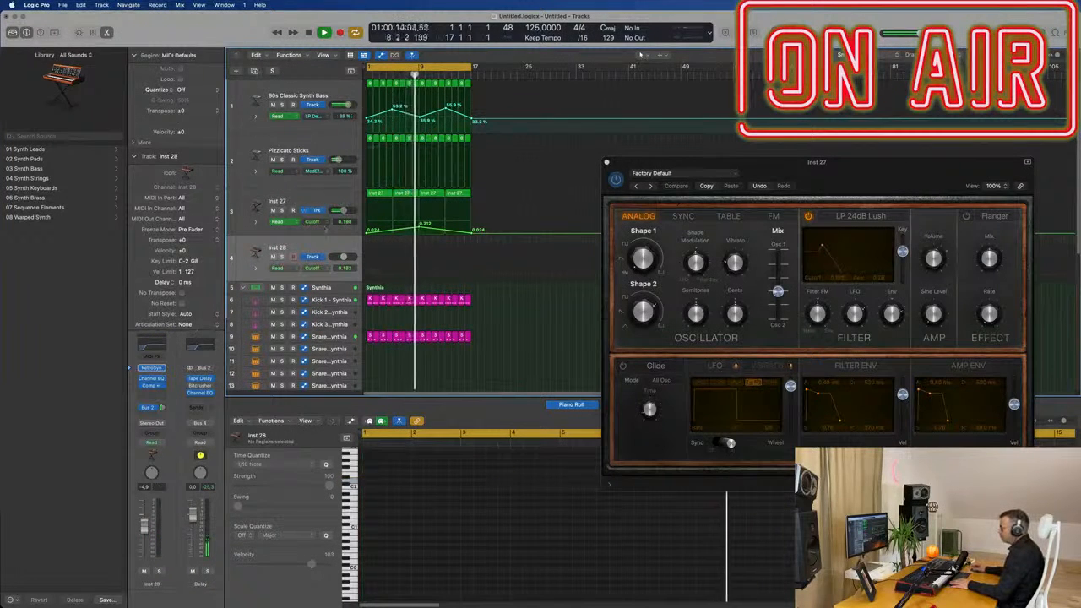
pyautogui.moveTo(839, 165); pyautogui.dragTo(773, 113)
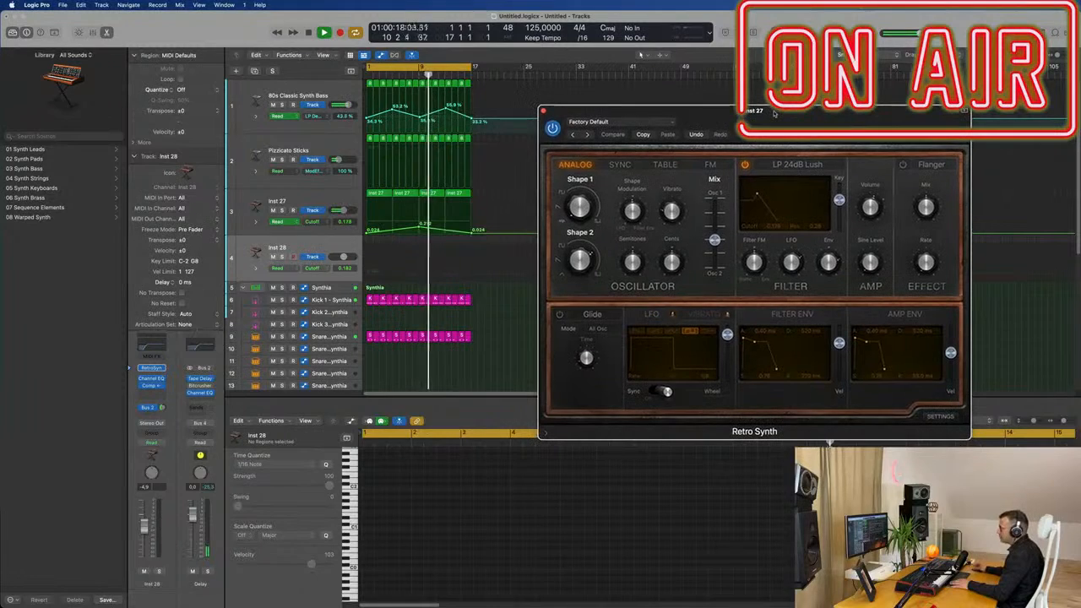
# Step: Copy the last one-bar Pizzicato Sticks region to bar 1 of the Inst 28 track and stop playback
pyautogui.click(368, 144)
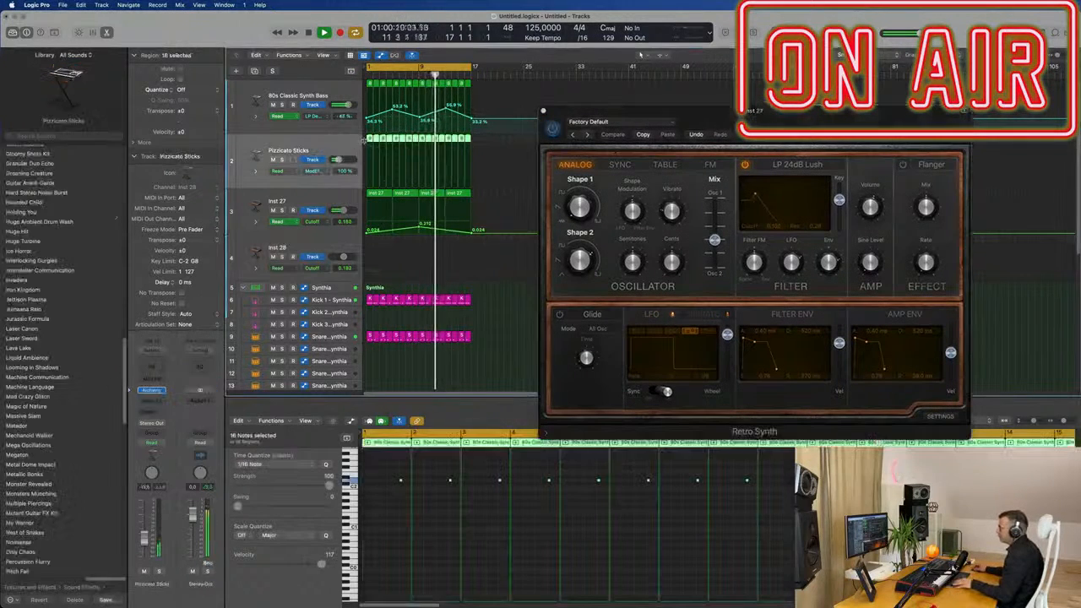
pyautogui.click(484, 140)
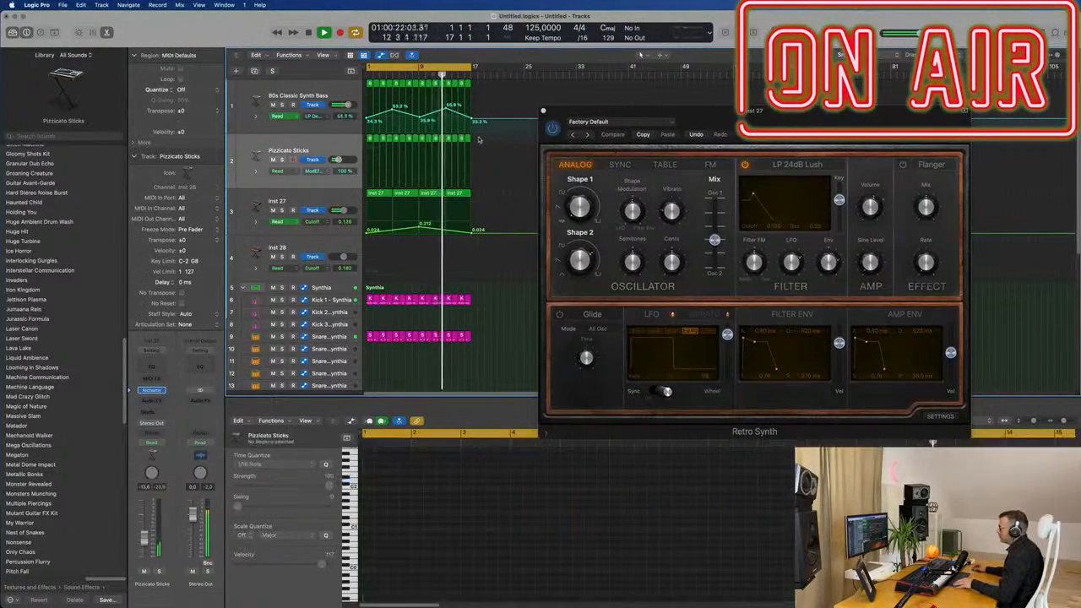
pyautogui.click(467, 139)
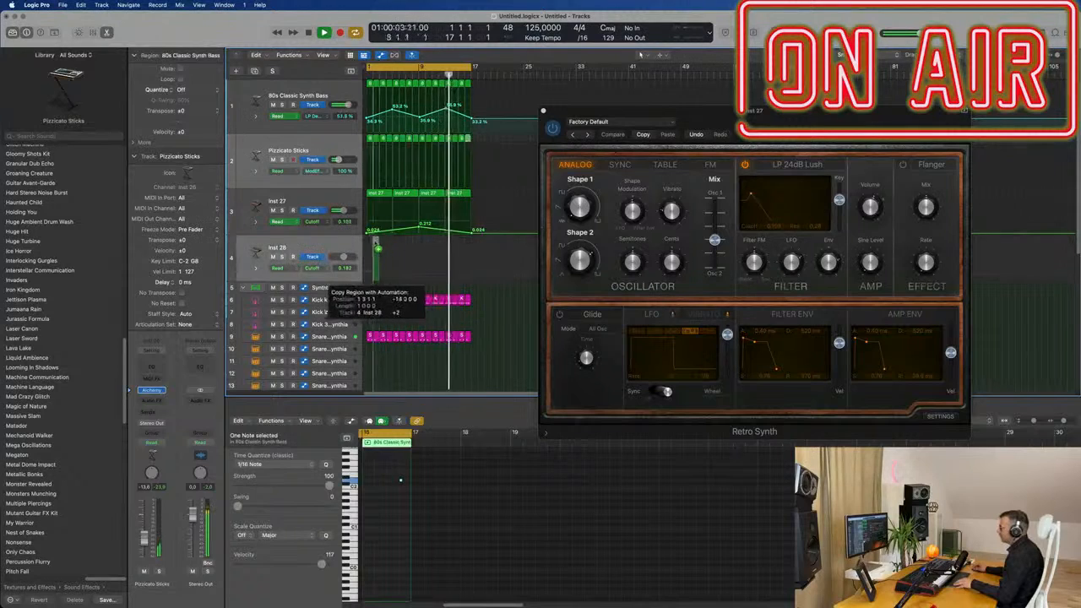
pyautogui.press('space')
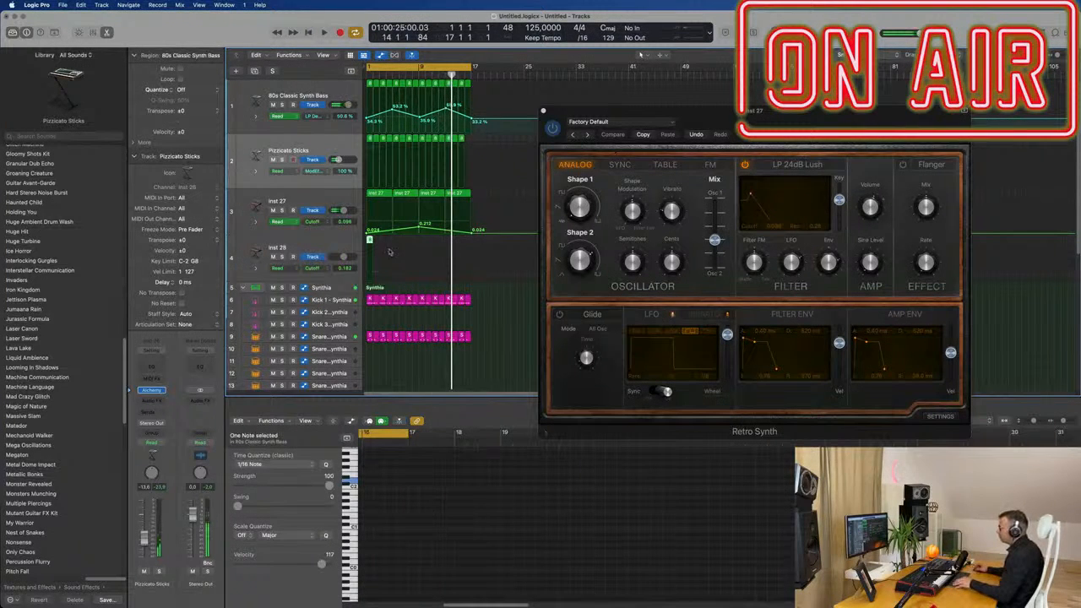
# Step: In the copied region on Inst 28, add a note an octave lower and stretch both notes across the whole bar
pyautogui.press('e')
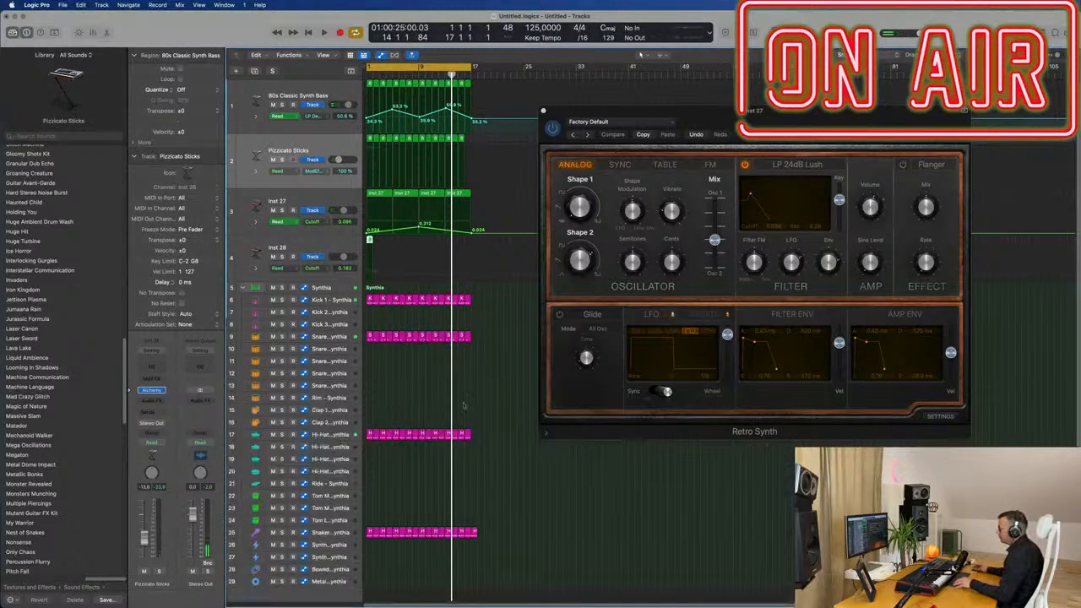
pyautogui.press('e')
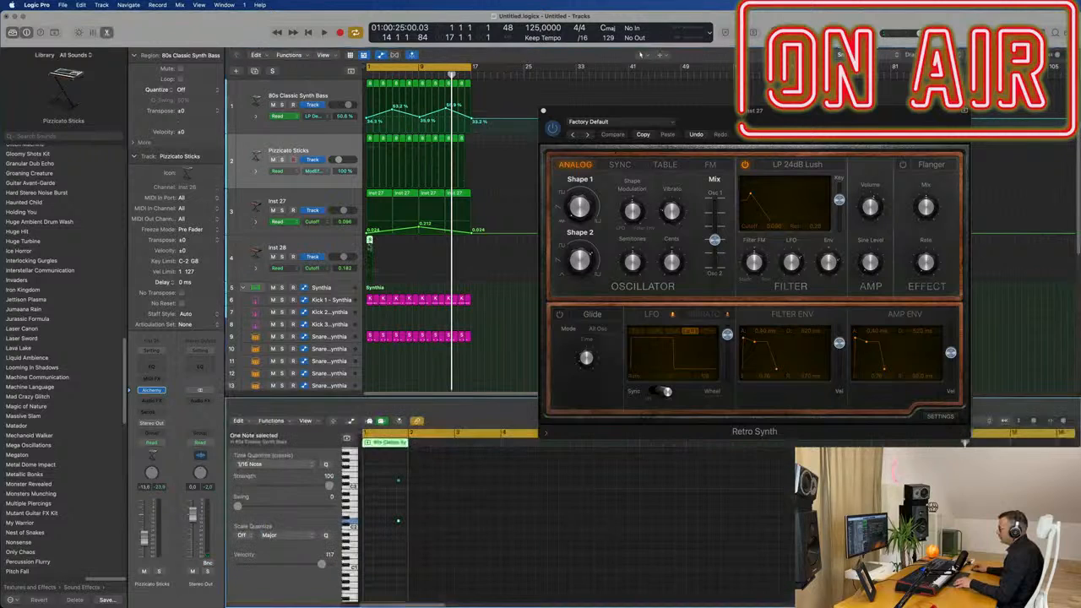
pyautogui.scroll(4, 383, 478)
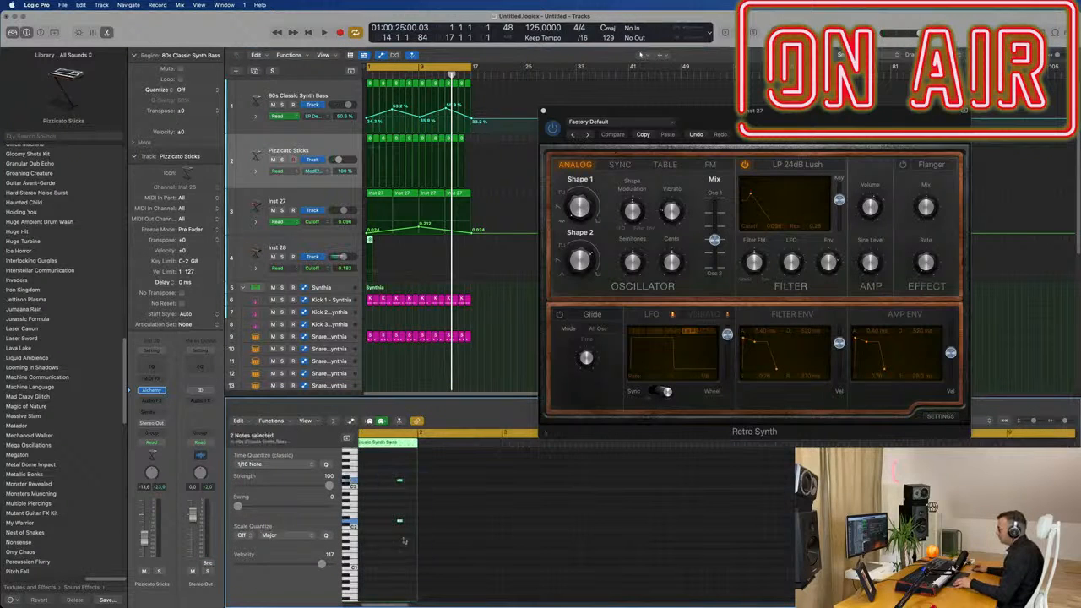
pyautogui.scroll(2, 415, 490)
pyautogui.moveTo(429, 481)
pyautogui.mouseDown()
pyautogui.moveTo(365, 483)
pyautogui.moveTo(447, 483)
pyautogui.mouseUp()
pyautogui.moveTo(608, 111); pyautogui.dragTo(473, 94)
pyautogui.press('space')
pyautogui.press('space')
# Step: Select the Inst 28 track, recall the default setting in the open Retro Synth window and start playback
pyautogui.click(329, 242)
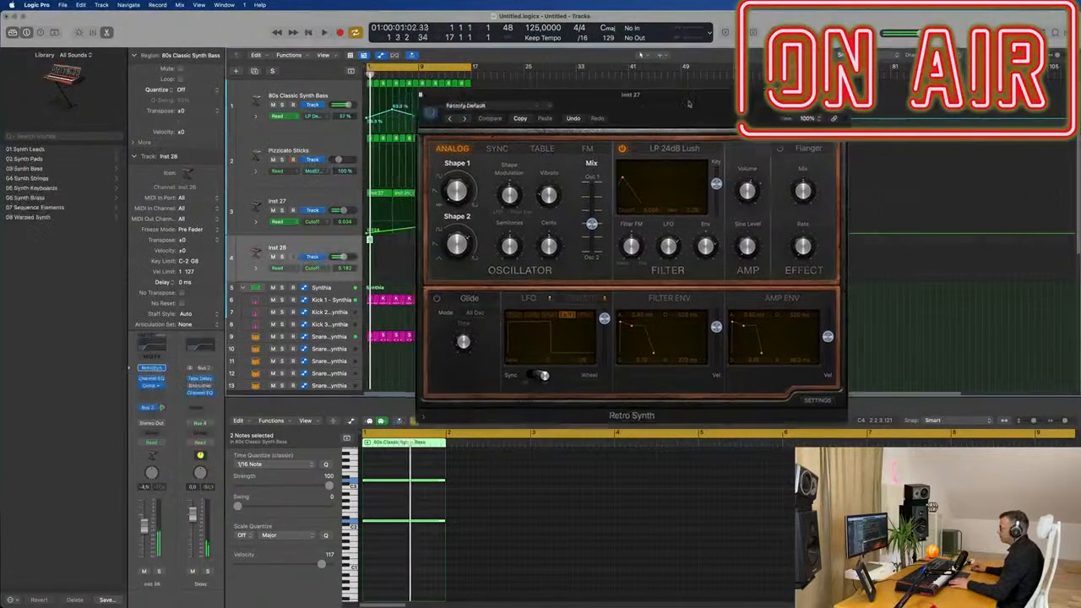
pyautogui.click(660, 87)
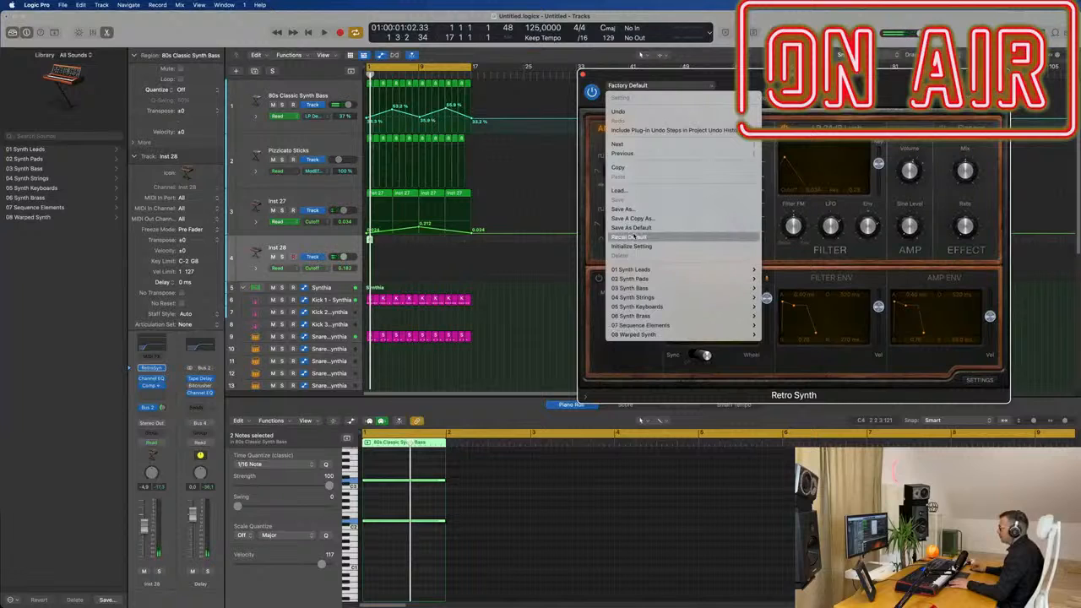
pyautogui.click(639, 238)
pyautogui.moveTo(829, 85)
pyautogui.mouseDown()
pyautogui.moveTo(718, 98)
pyautogui.moveTo(816, 100)
pyautogui.mouseUp()
pyautogui.press('space')
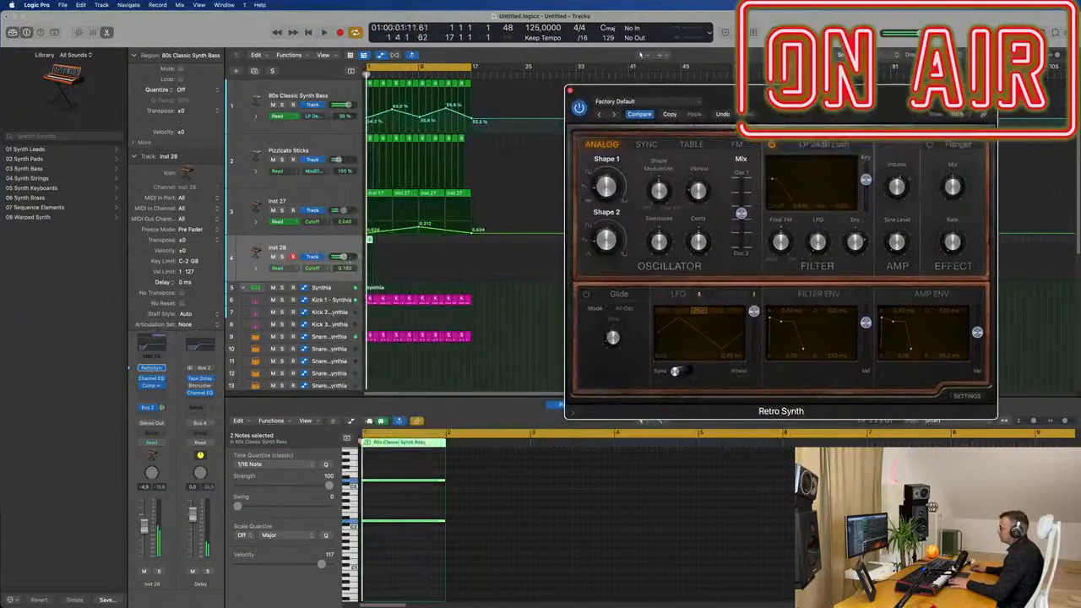
# Step: Solo the Inst 28 and Inst 27 tracks in turn from the start to hear how each one sounds
pyautogui.click(282, 258)
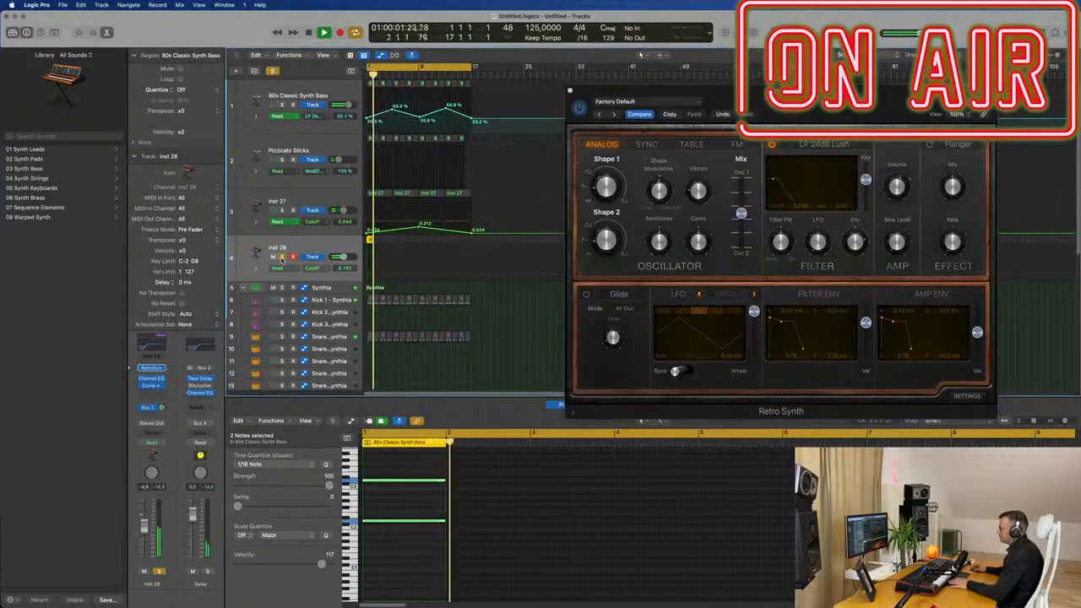
pyautogui.click(282, 258)
pyautogui.press('Return')
pyautogui.click(282, 210)
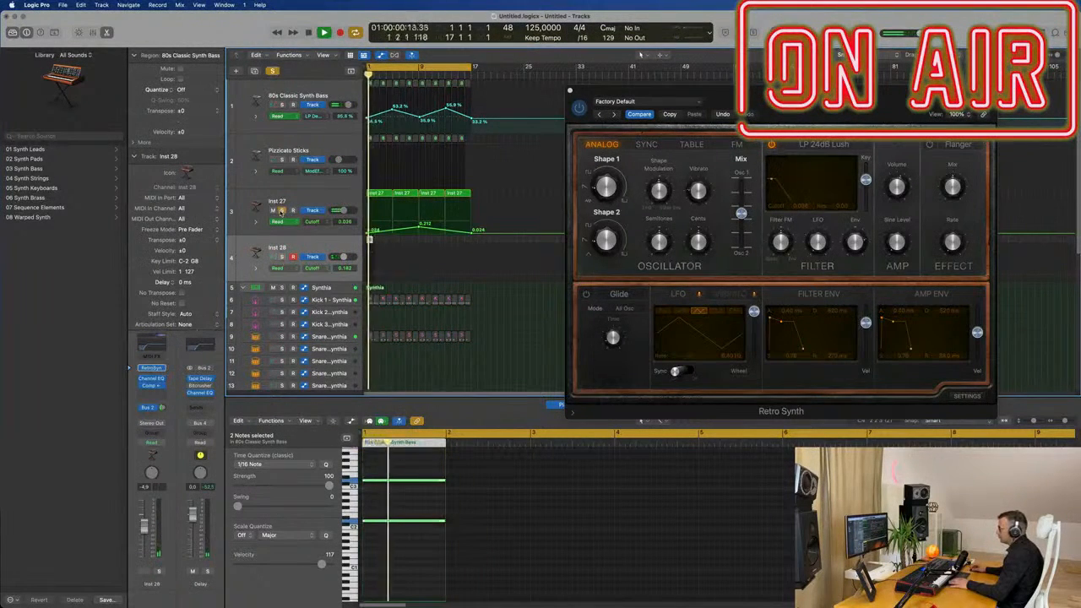
pyautogui.click(283, 210)
# Step: Revert the open Inst 27 Retro Synth to its previous settings with Compare and restart playback
pyautogui.press('space')
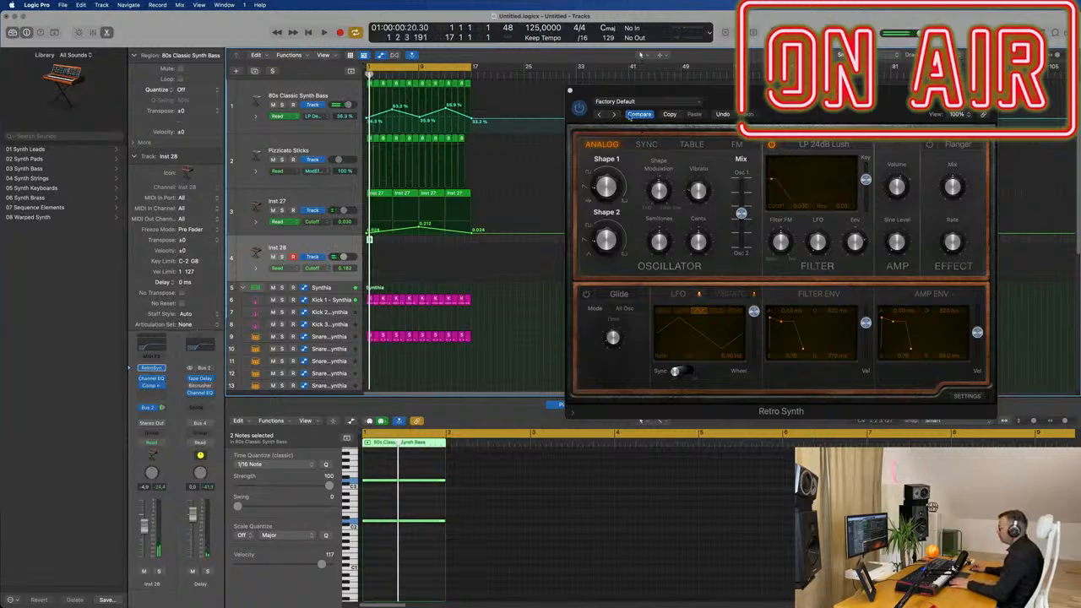
pyautogui.click(639, 115)
pyautogui.press('space')
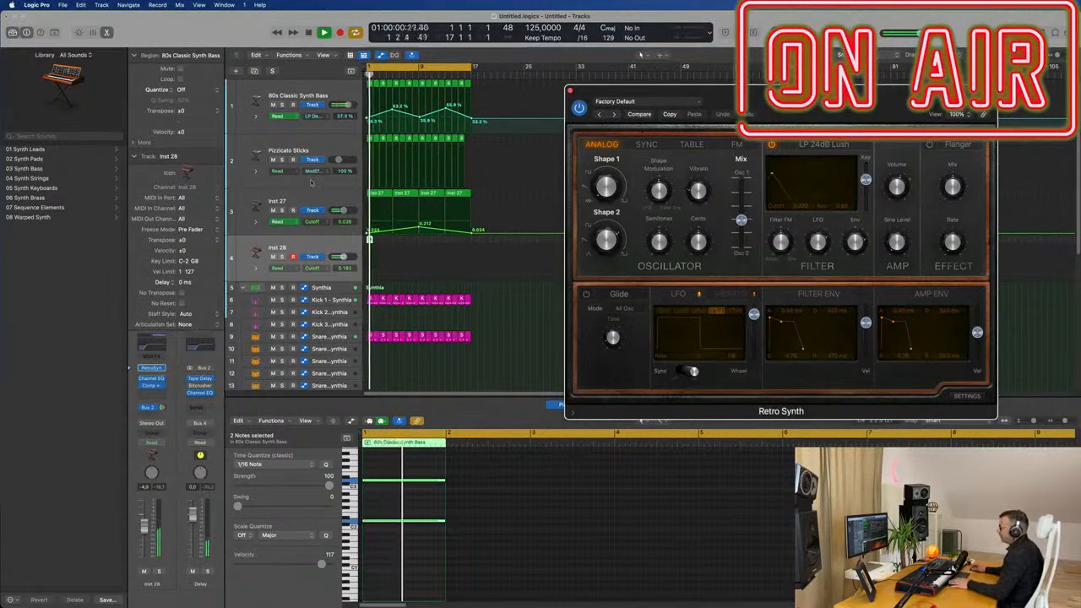
# Step: Audition Pizzicato Sticks and Inst 27 in solo, clear all solos and play the full arrangement
pyautogui.click(282, 160)
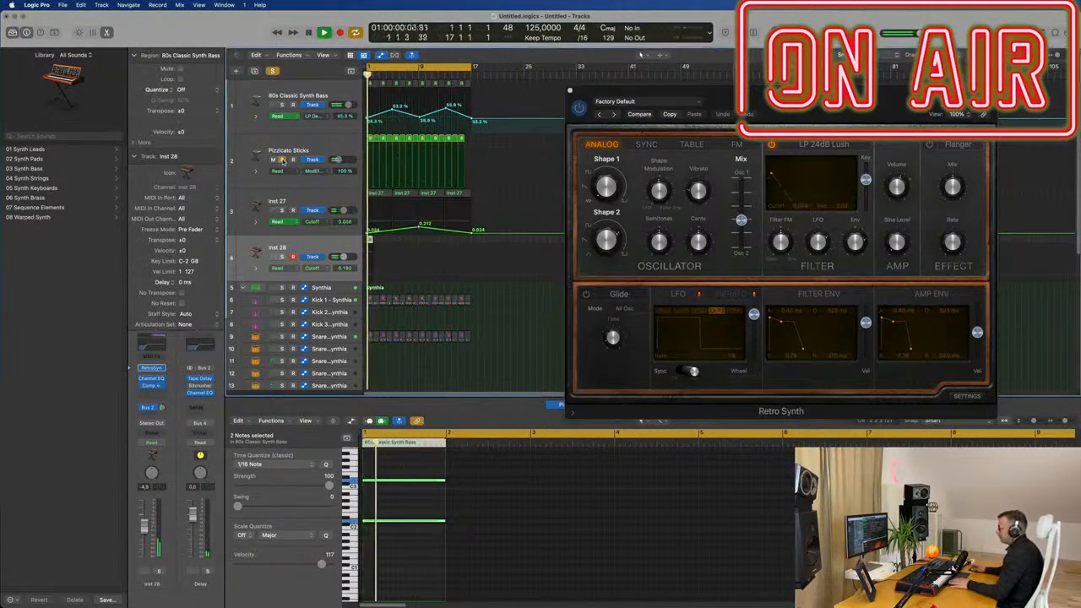
pyautogui.click(313, 205)
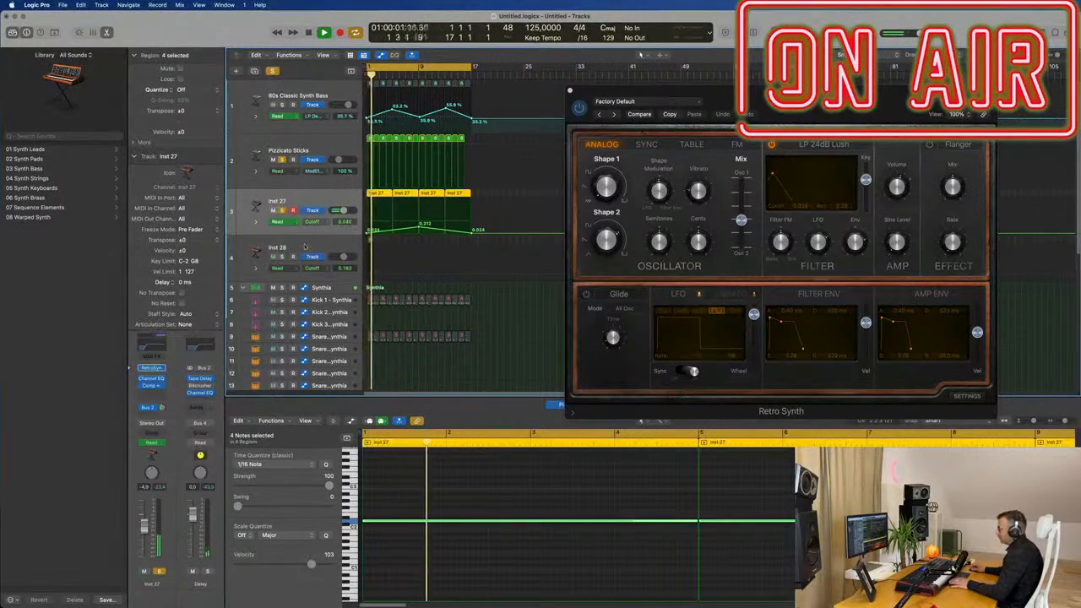
pyautogui.click(272, 71)
pyautogui.press('space')
pyautogui.press('space')
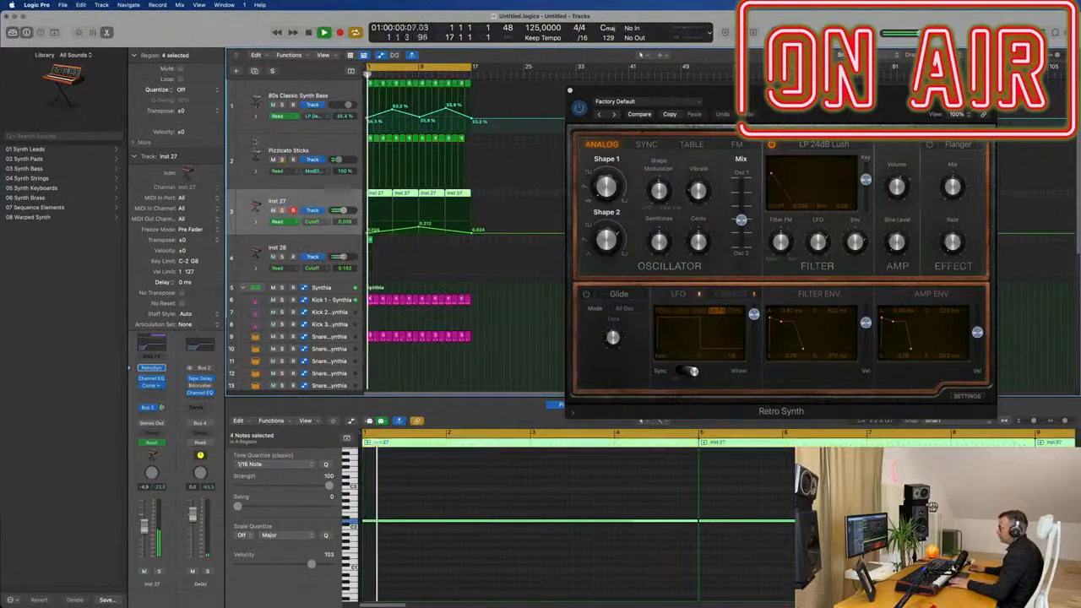
# Step: Select the Inst 28 track and open its own Retro Synth beside the track list during playback
pyautogui.click(333, 275)
pyautogui.press('space')
pyautogui.press('space')
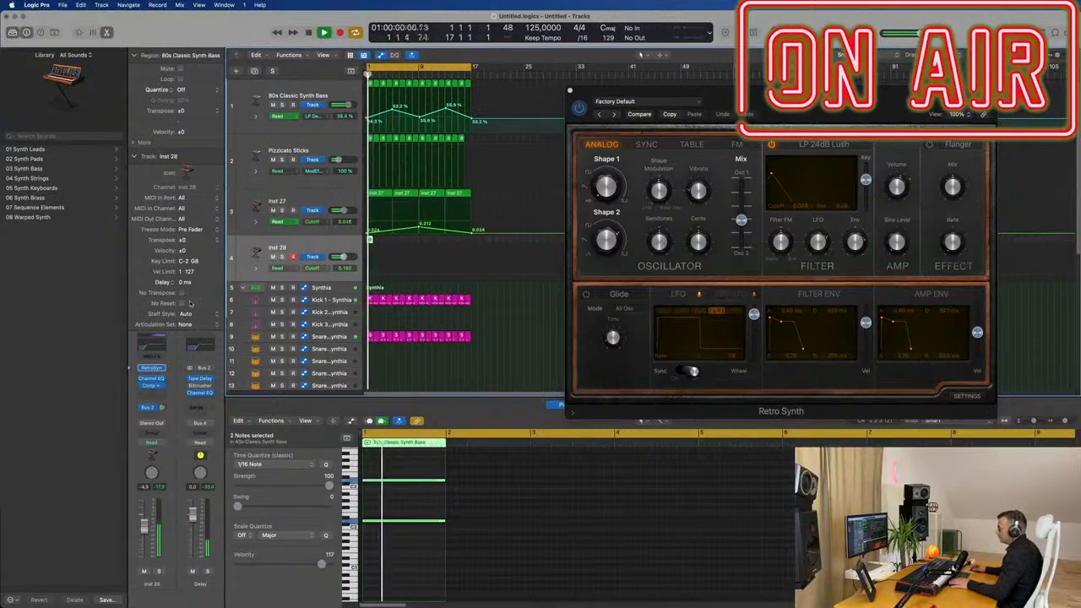
pyautogui.click(152, 367)
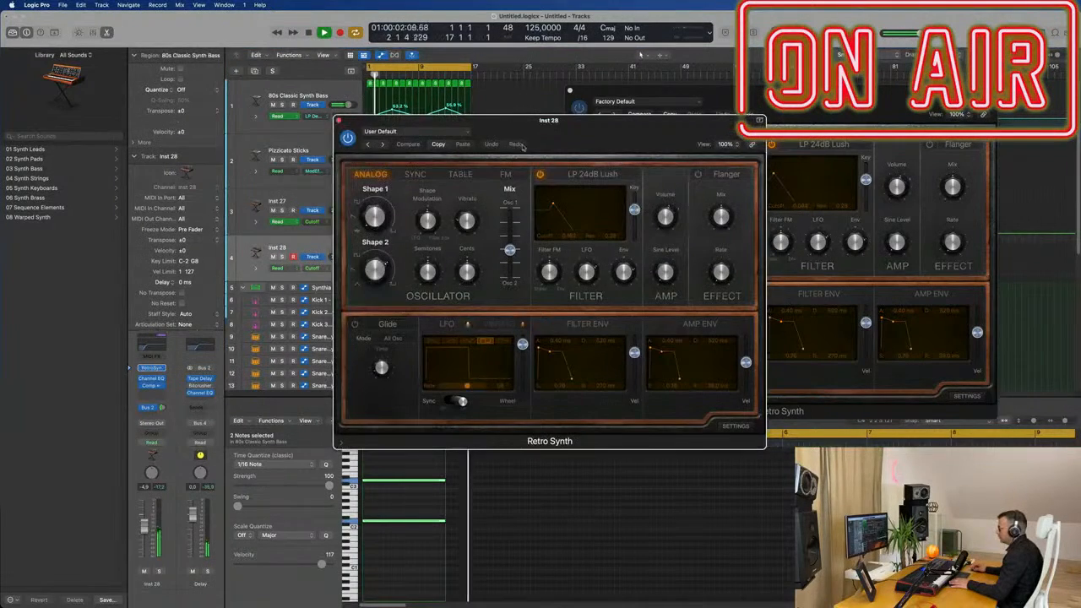
pyautogui.moveTo(566, 136); pyautogui.dragTo(622, 142)
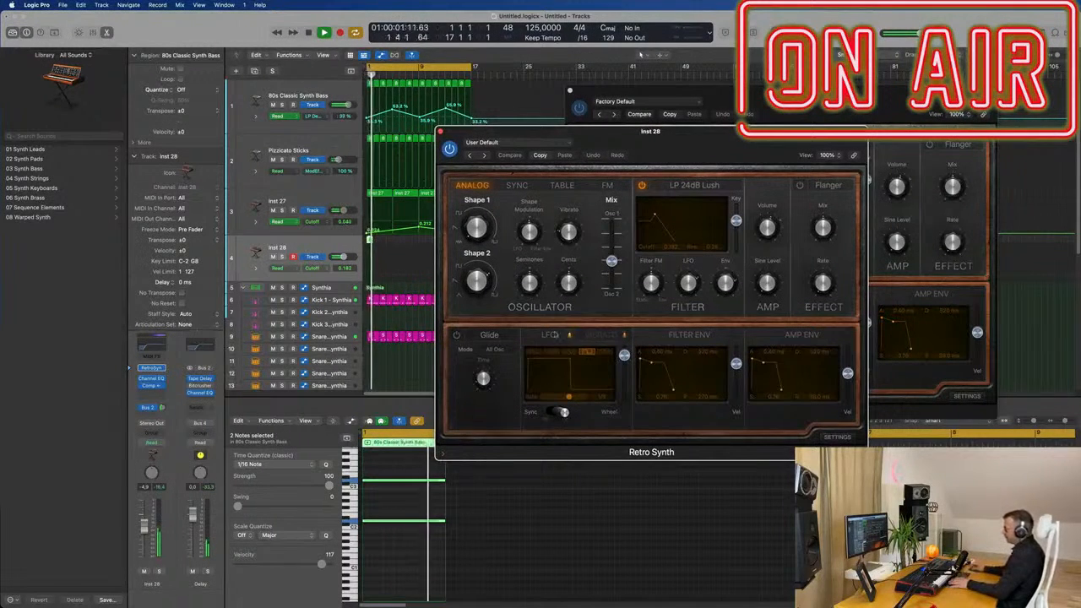
# Step: Switch the LFO of Inst 28's Retro Synth to a rising sawtooth with a slower synced rate and replay the part
pyautogui.click(552, 354)
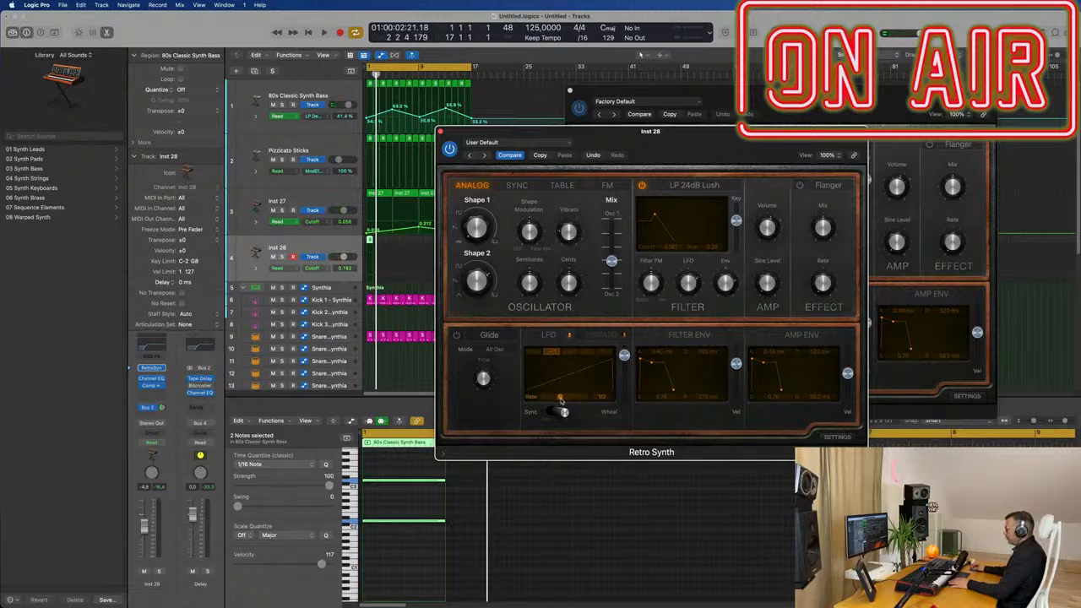
pyautogui.press('space')
pyautogui.moveTo(718, 146); pyautogui.dragTo(744, 149)
pyautogui.press('space')
pyautogui.press('space')
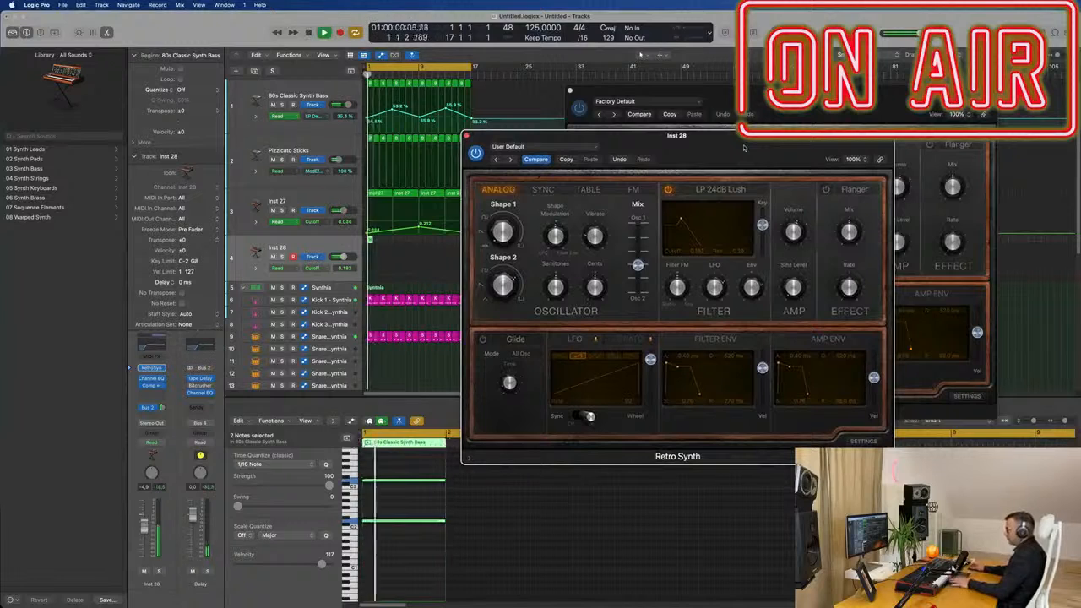
# Step: Raise the filter cutoff of Inst 28's Retro Synth to about 0.26 while playing the part
pyautogui.press('space')
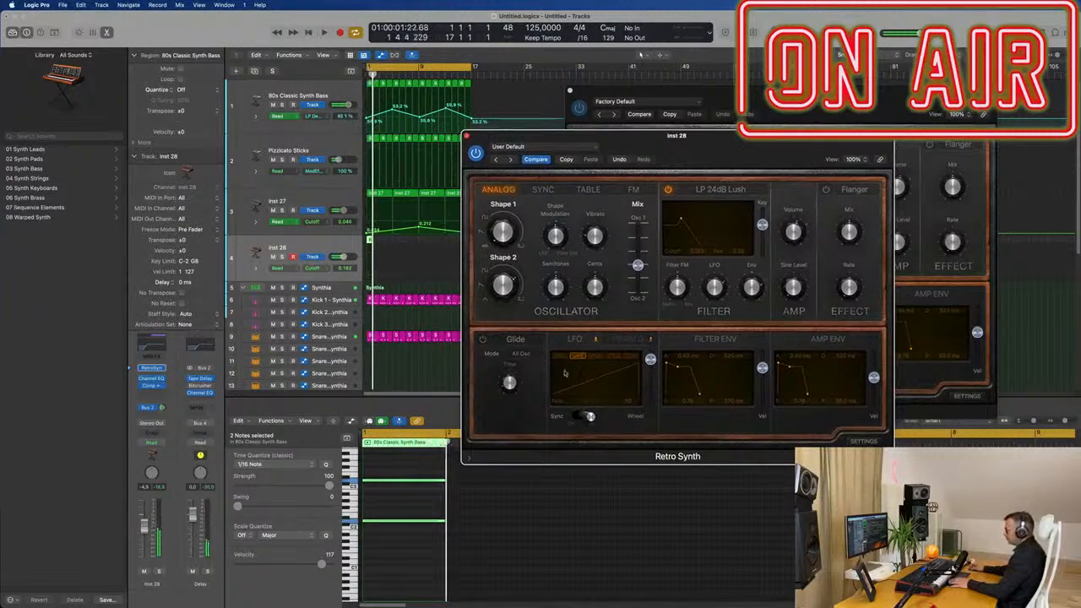
pyautogui.press('space')
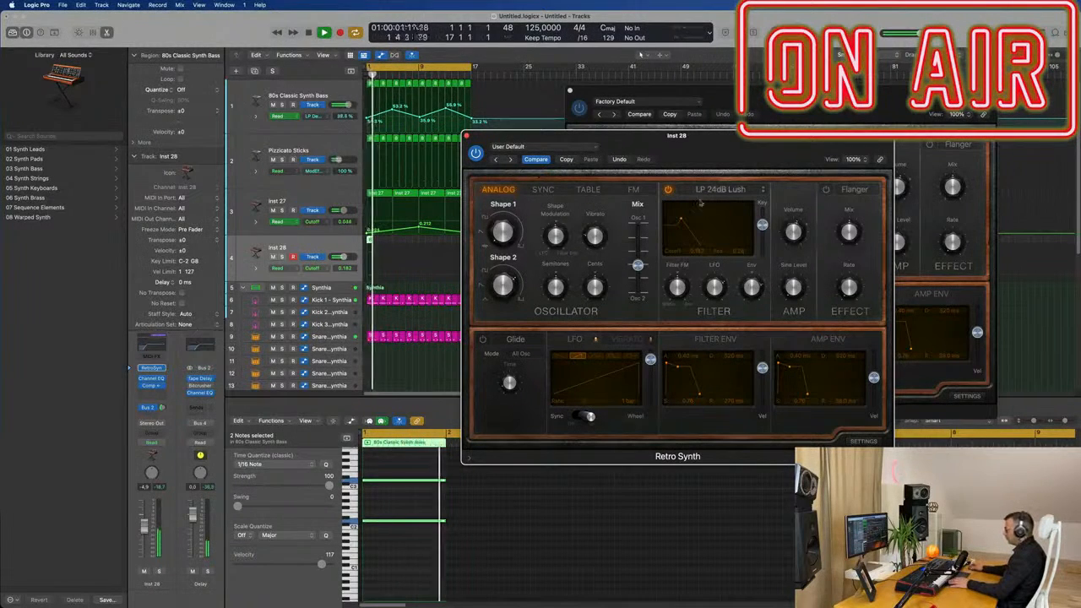
pyautogui.press('space')
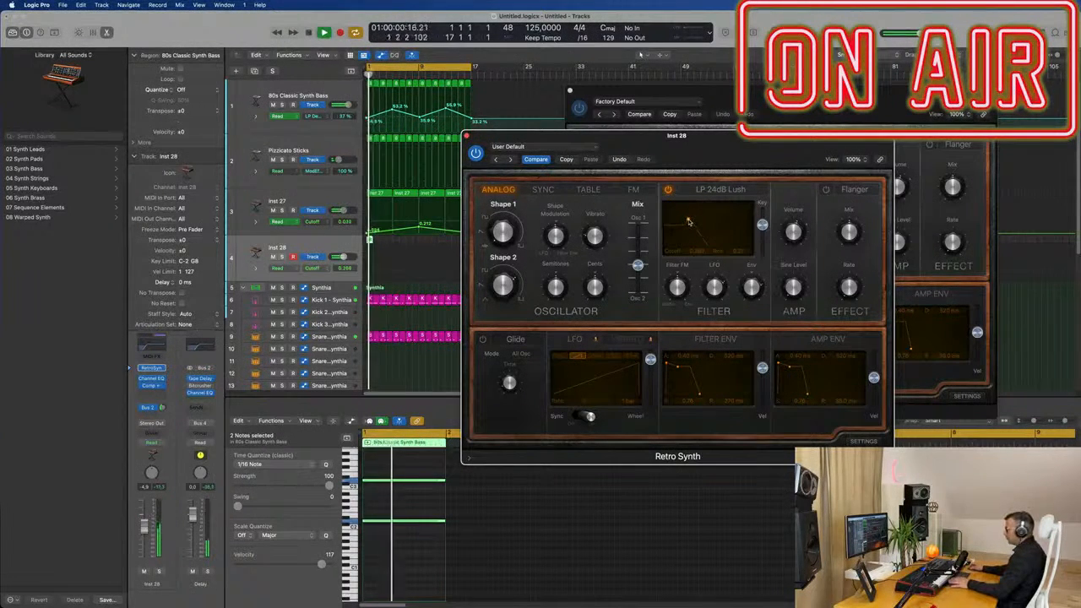
pyautogui.moveTo(500, 229)
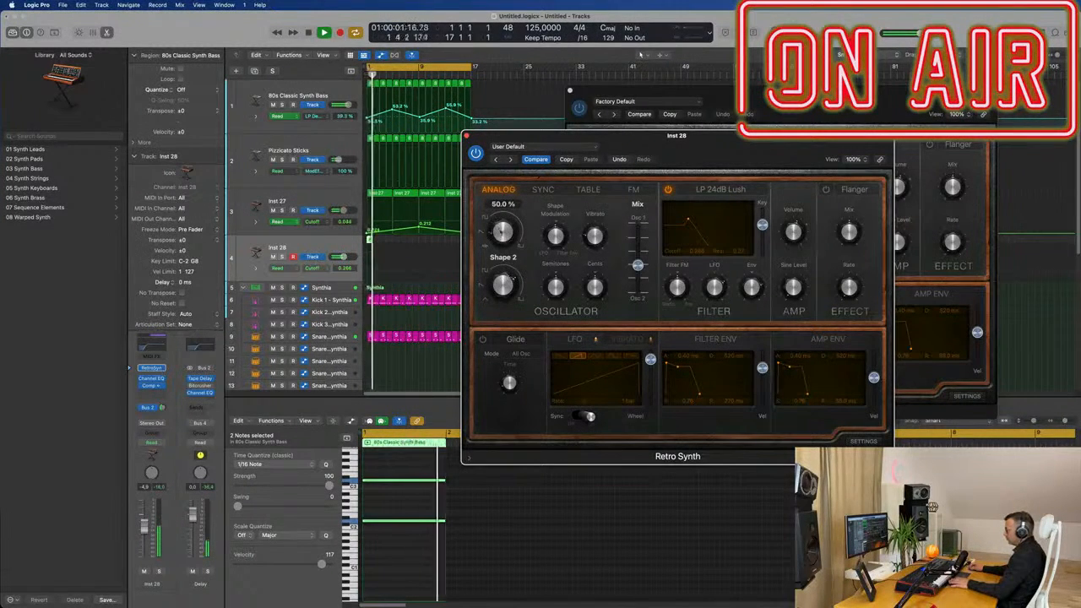
# Step: Try out the oscillator shape modulation and vibrato amounts in Inst 28's Retro Synth while replaying the part
pyautogui.moveTo(563, 227)
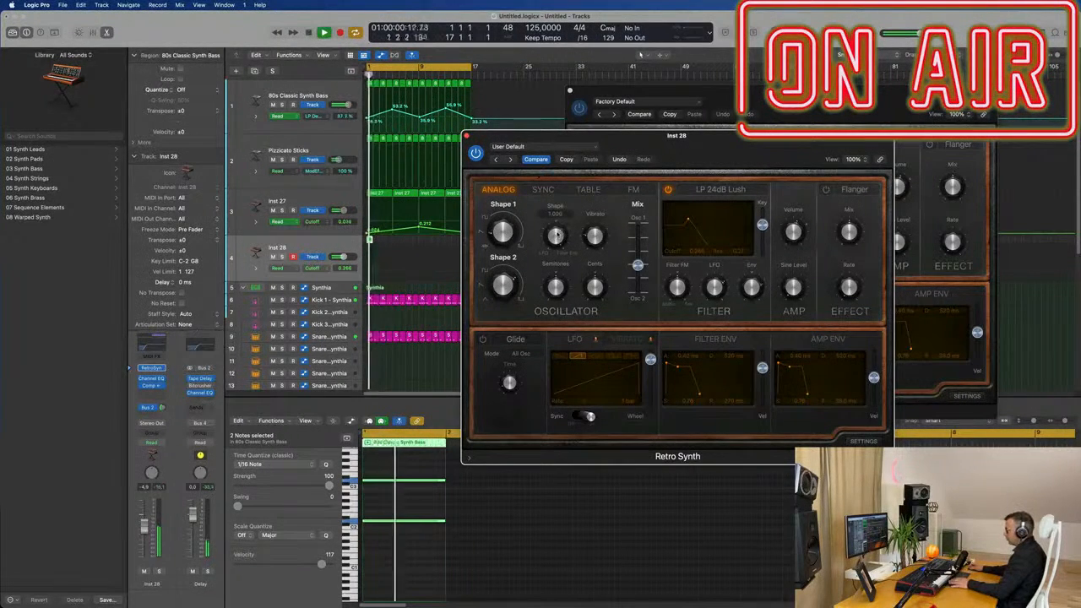
pyautogui.moveTo(555, 237)
pyautogui.mouseDown()
pyautogui.moveTo(558, 247)
pyautogui.moveTo(557, 228)
pyautogui.mouseUp()
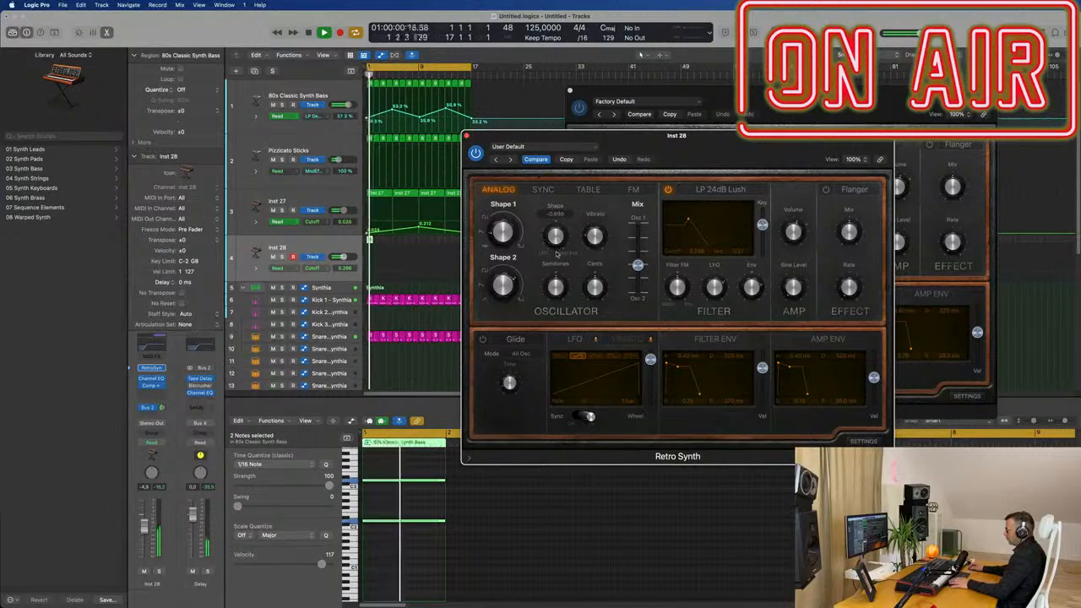
pyautogui.press('space')
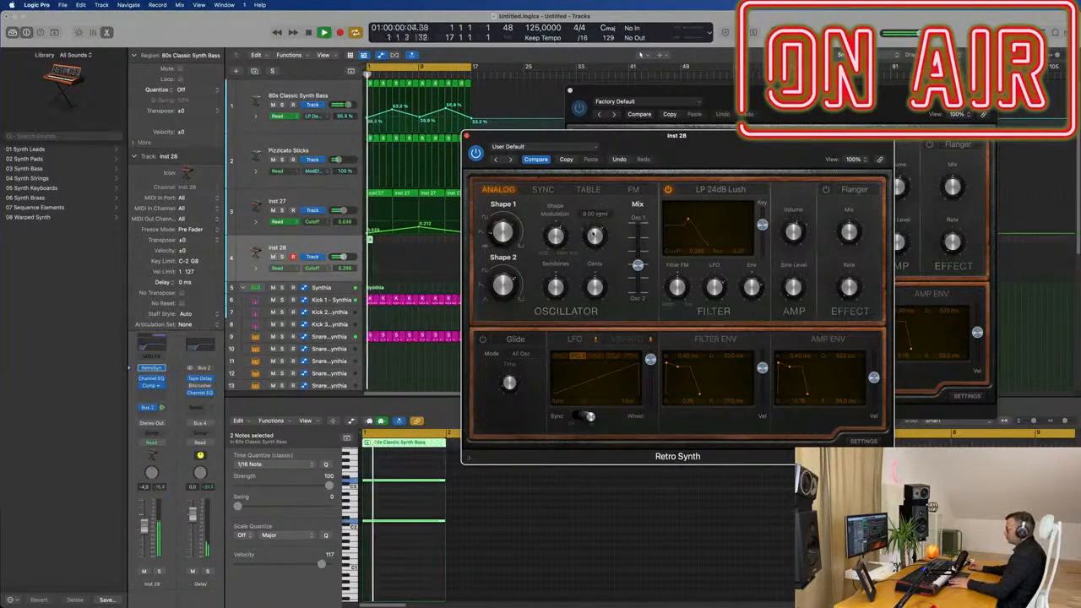
pyautogui.moveTo(639, 264)
pyautogui.mouseDown()
pyautogui.moveTo(640, 229)
pyautogui.moveTo(643, 294)
pyautogui.moveTo(642, 272)
pyautogui.mouseUp()
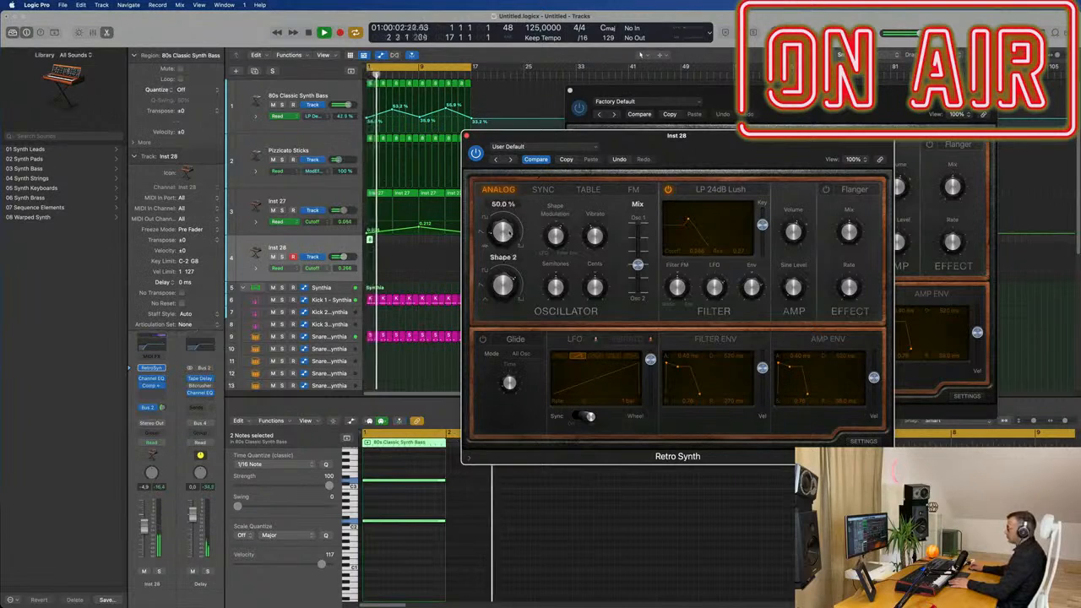
pyautogui.press('space')
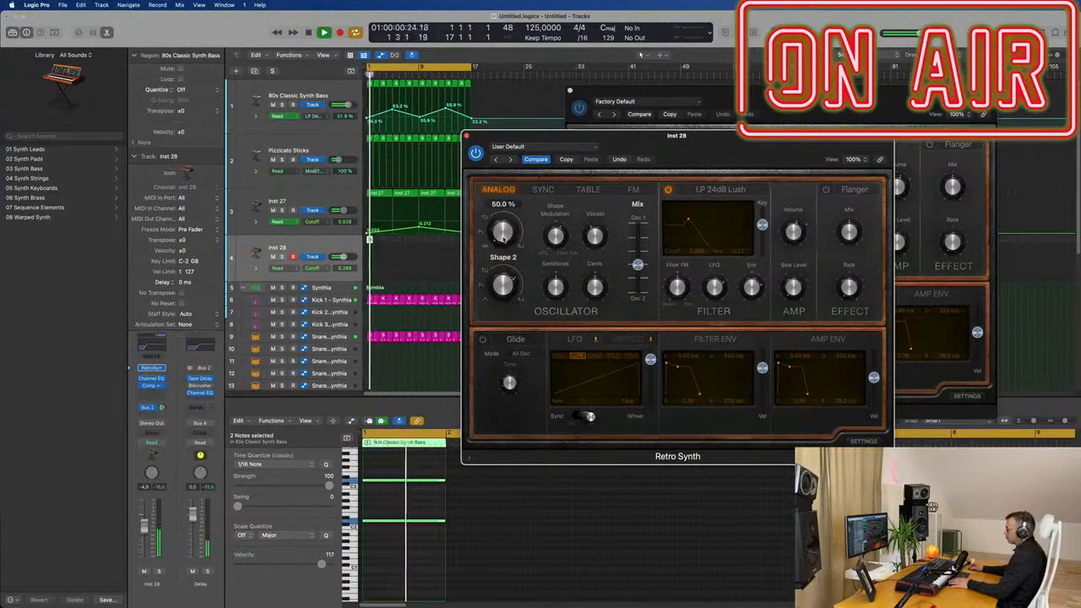
# Step: Adjust Shape 1 and shift the oscillator mix of Inst 28's Retro Synth towards Osc 2 at about 0.82
pyautogui.moveTo(502, 218); pyautogui.dragTo(502, 220)
pyautogui.press('space')
pyautogui.press('space')
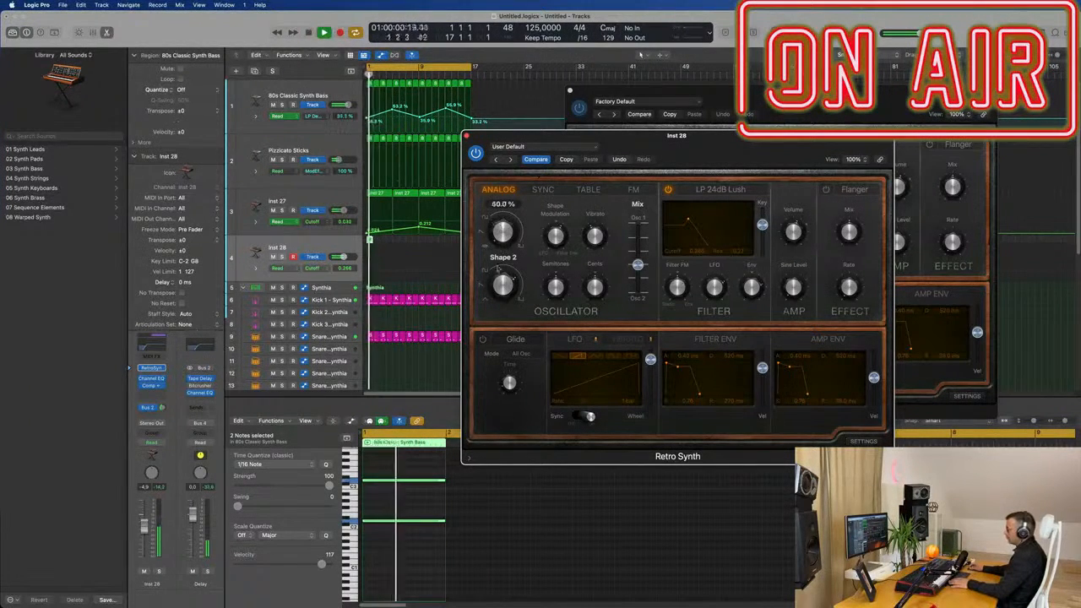
pyautogui.moveTo(638, 265); pyautogui.dragTo(639, 279)
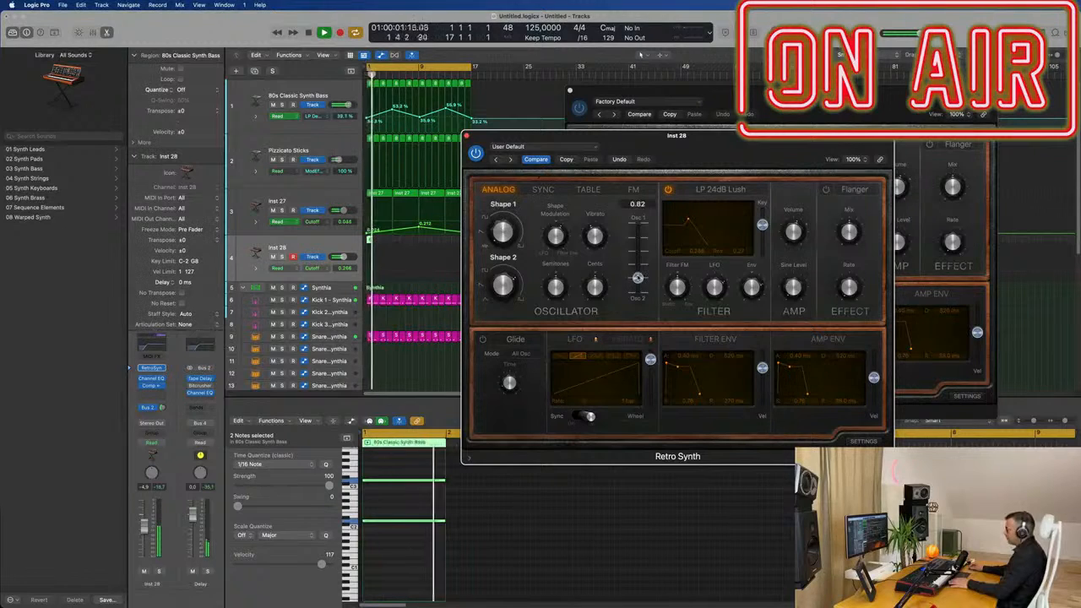
# Step: Turn on the Retro Synth effect as Chorus instead of Flanger, and move the synth window clear of the track area
pyautogui.moveTo(776, 156); pyautogui.dragTo(795, 143)
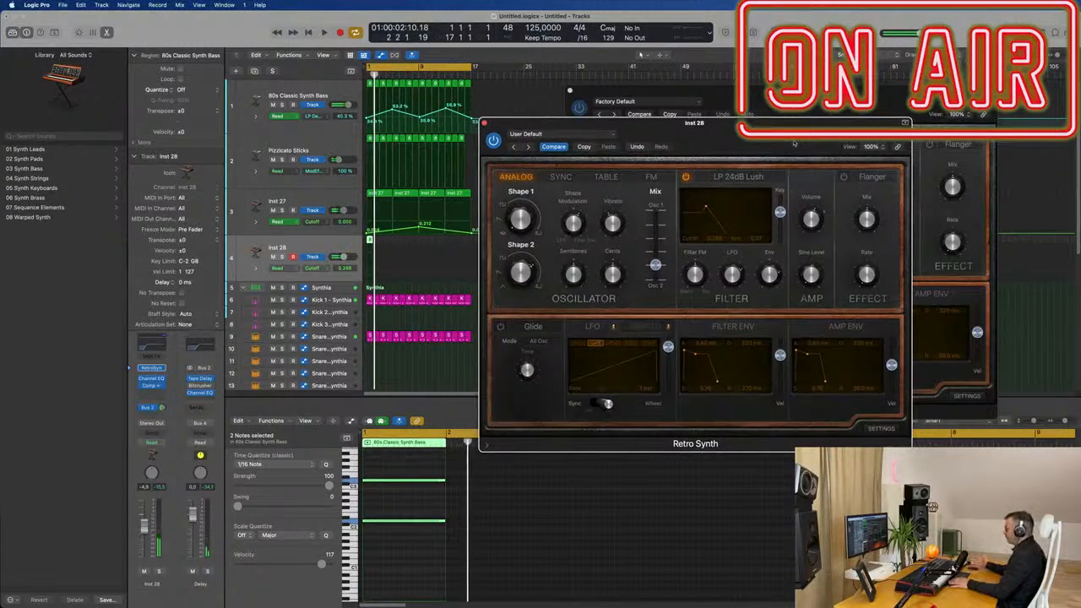
pyautogui.press('space')
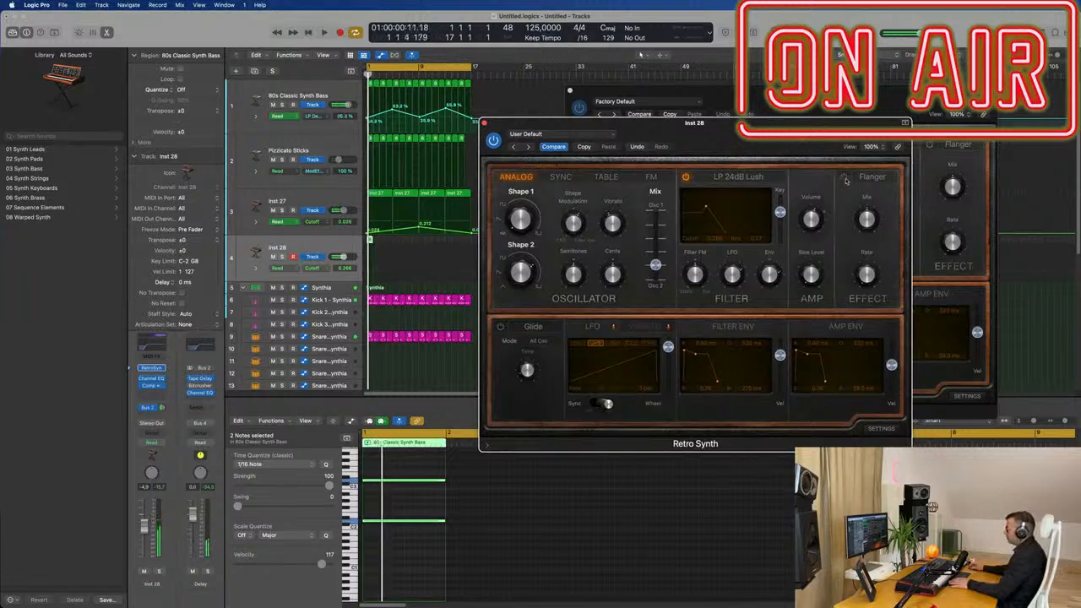
pyautogui.click(871, 178)
pyautogui.click(875, 166)
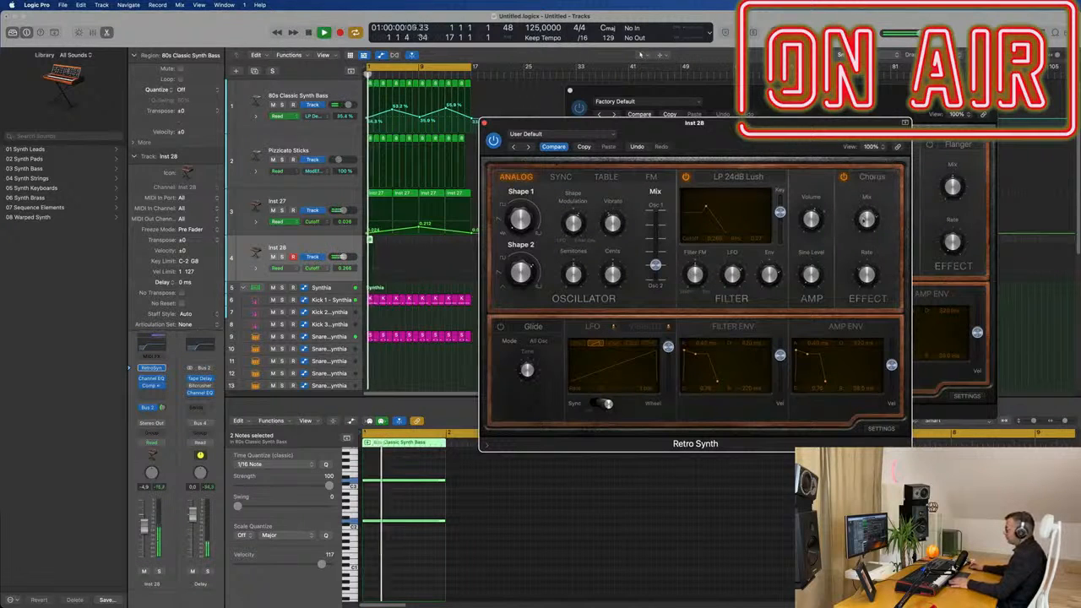
pyautogui.moveTo(827, 123); pyautogui.dragTo(915, 126)
pyautogui.press('space')
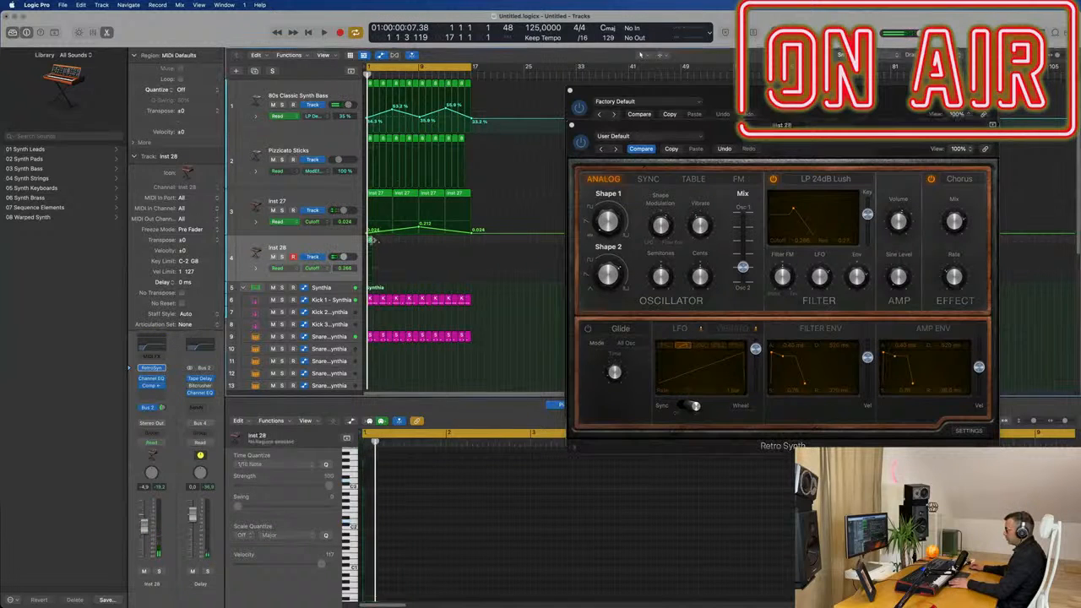
# Step: Lengthen the Inst 28 region to four bars, stretch its two notes to fill it, and play it
pyautogui.moveTo(372, 240); pyautogui.dragTo(394, 240)
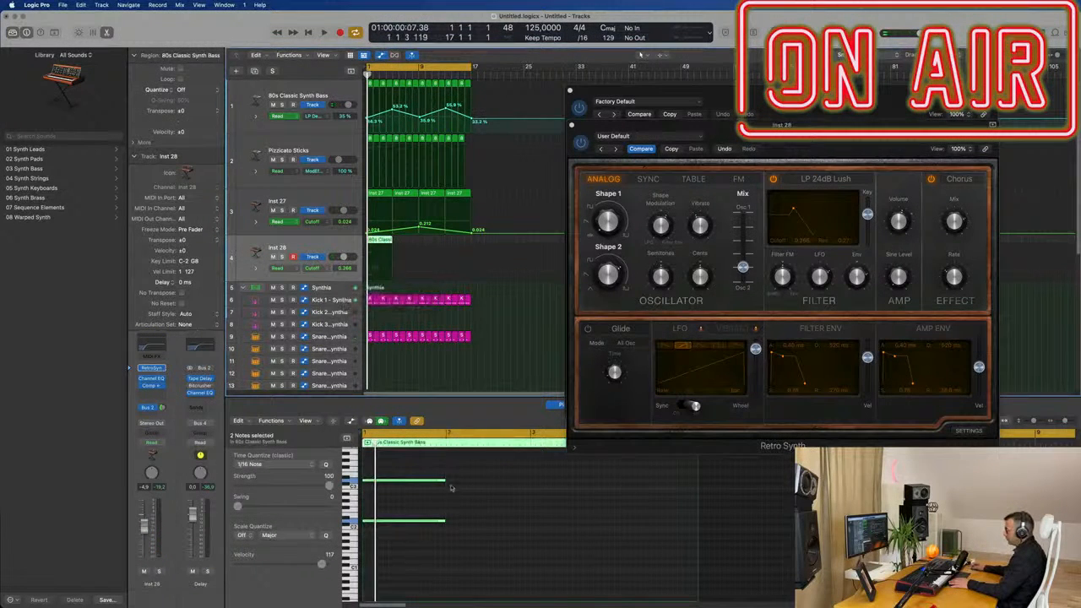
pyautogui.moveTo(446, 482); pyautogui.dragTo(697, 507)
pyautogui.press('space')
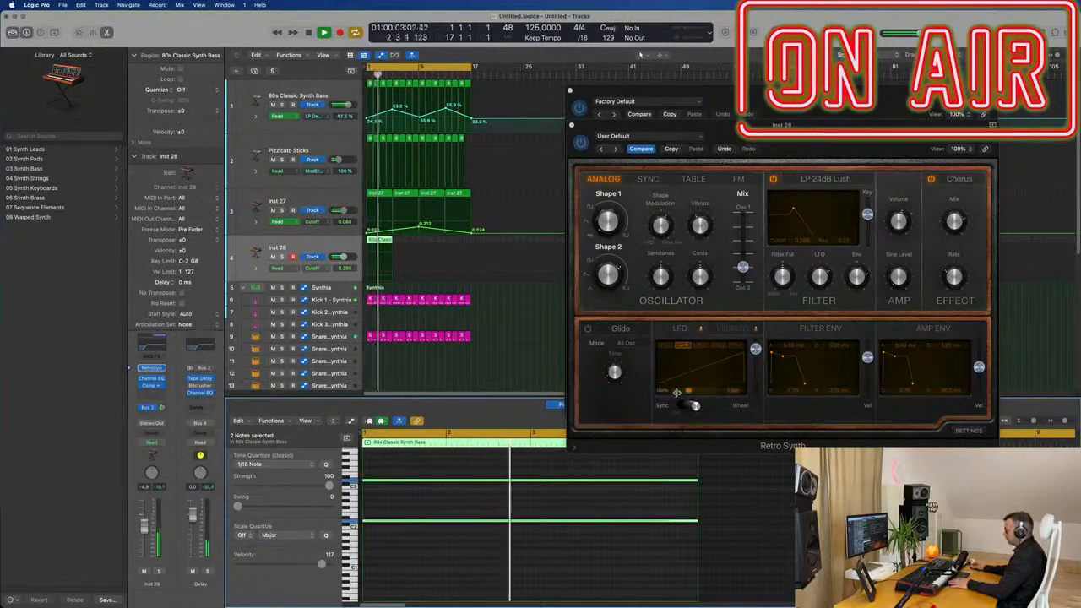
# Step: Slow the synced LFO rate of Inst 28's Retro Synth to 4 bars and listen to the part
pyautogui.moveTo(690, 393); pyautogui.dragTo(676, 392)
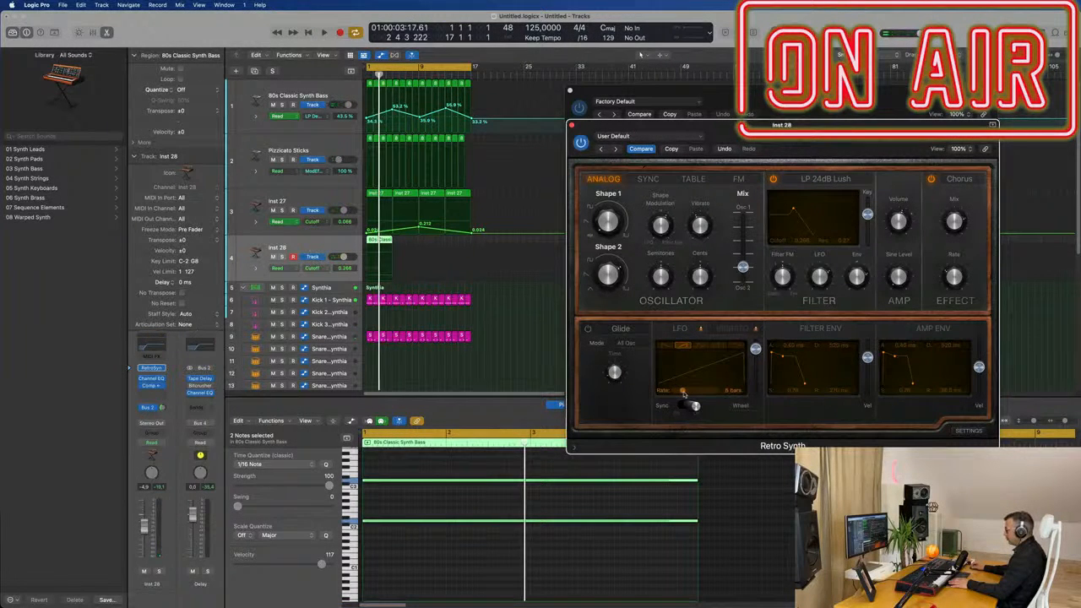
pyautogui.press('space')
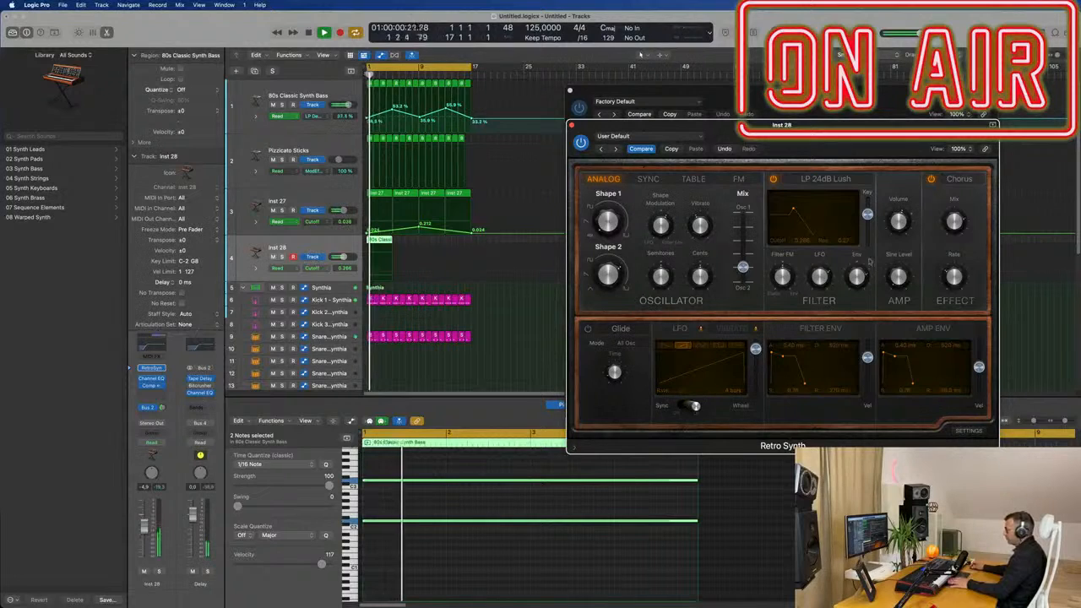
pyautogui.press('space')
# Step: Lower the filter cutoff to about 0.154 and adjust the filter's LFO amount while replaying the part
pyautogui.press('space')
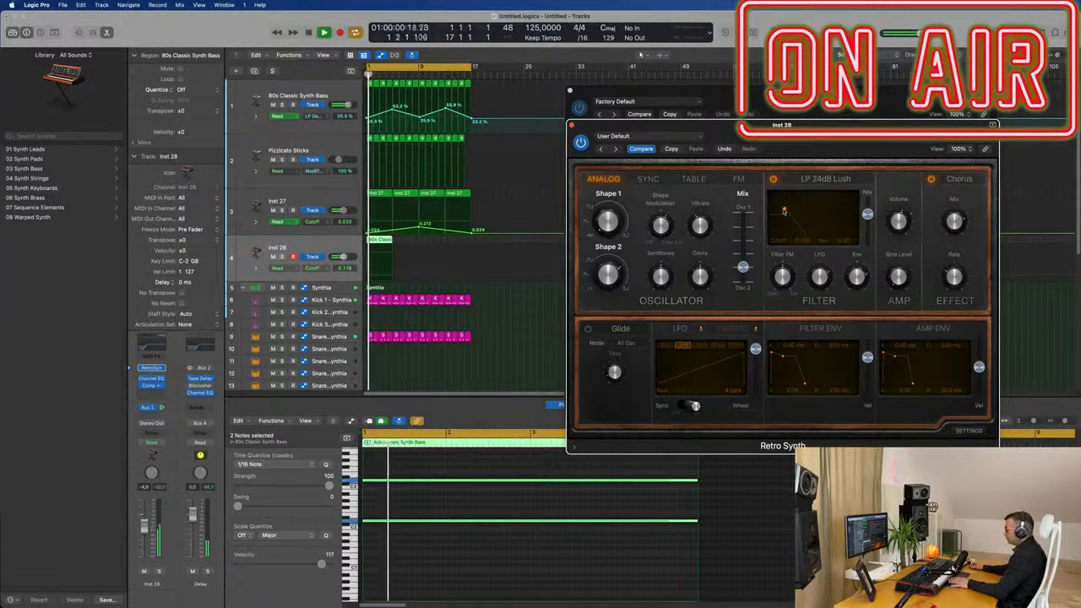
pyautogui.moveTo(820, 271); pyautogui.dragTo(820, 269)
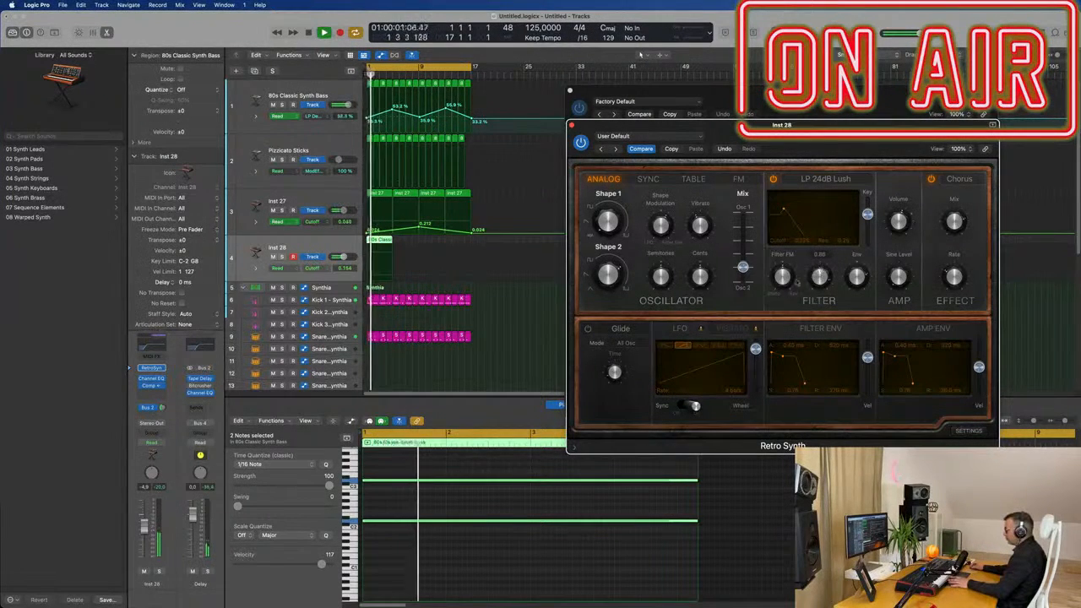
pyautogui.press('space')
pyautogui.press('space')
# Step: Adjust the filter's envelope amount in Inst 28's Retro Synth, restarting playback to compare
pyautogui.press('space')
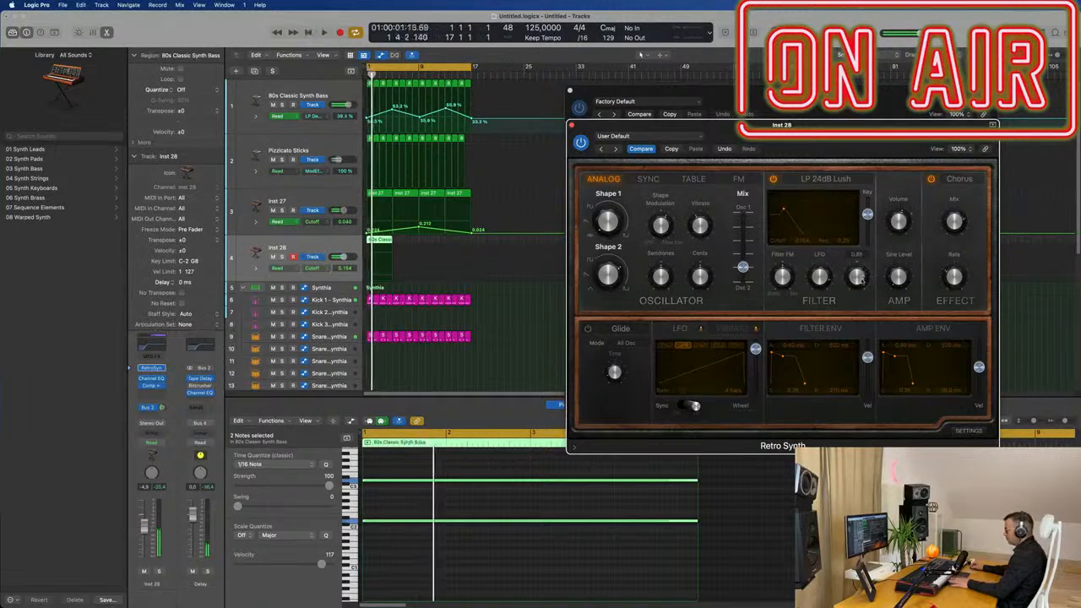
pyautogui.press('space')
pyautogui.press('space')
pyautogui.press('space')
pyautogui.moveTo(865, 297); pyautogui.dragTo(857, 272)
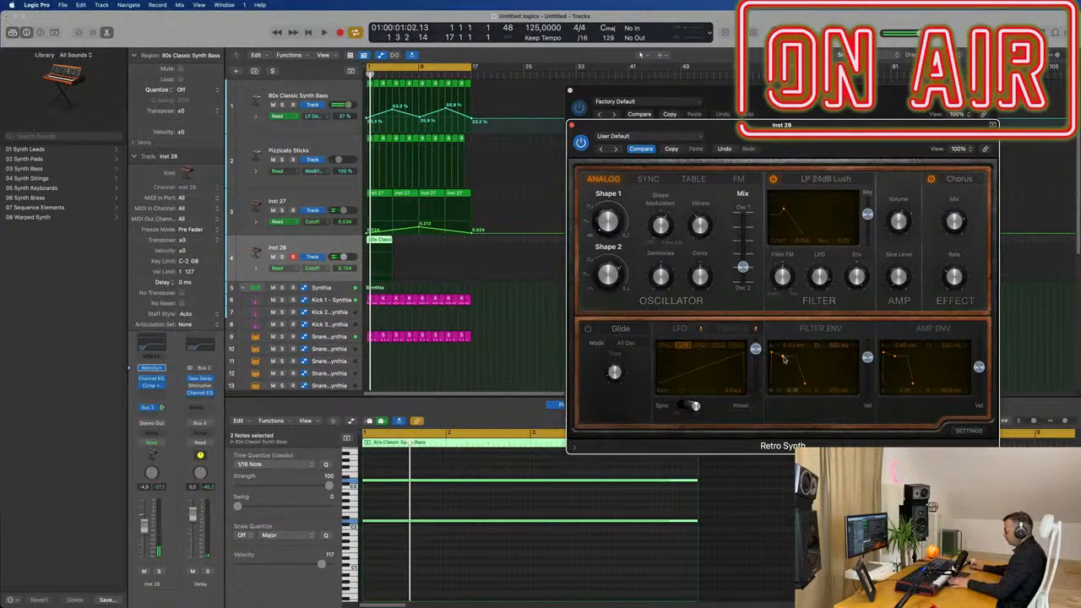
# Step: Lengthen the filter envelope's attack to about 1700 ms while replaying the part
pyautogui.press('space')
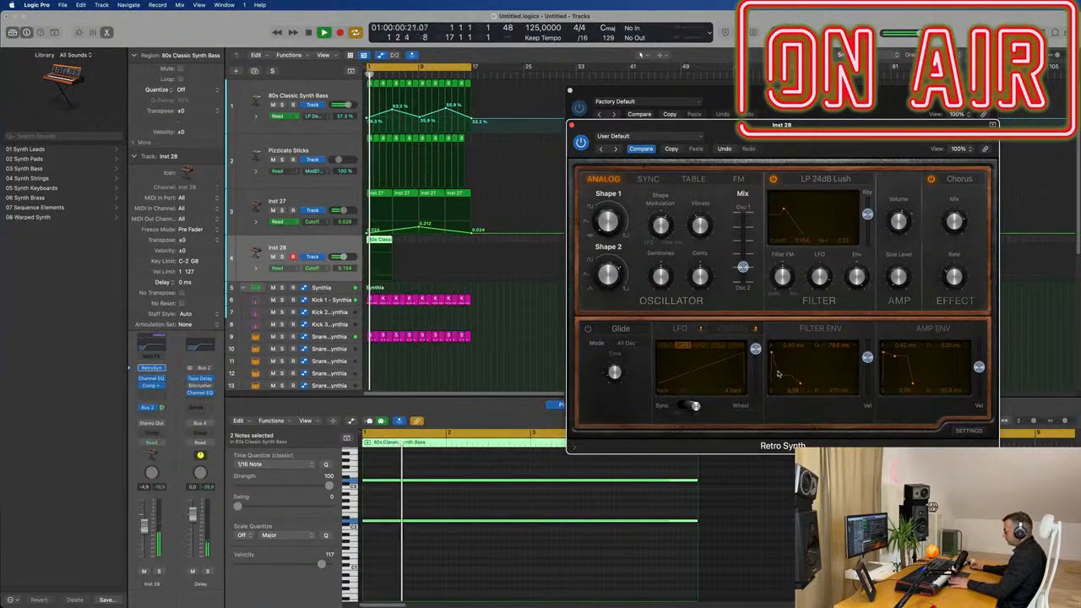
pyautogui.press('space')
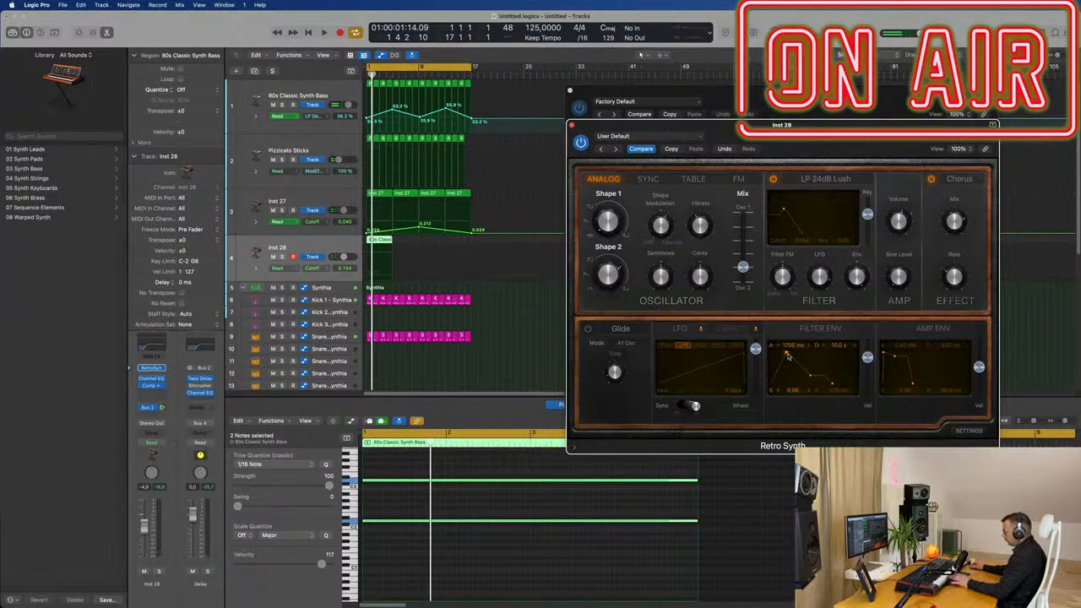
pyautogui.press('space')
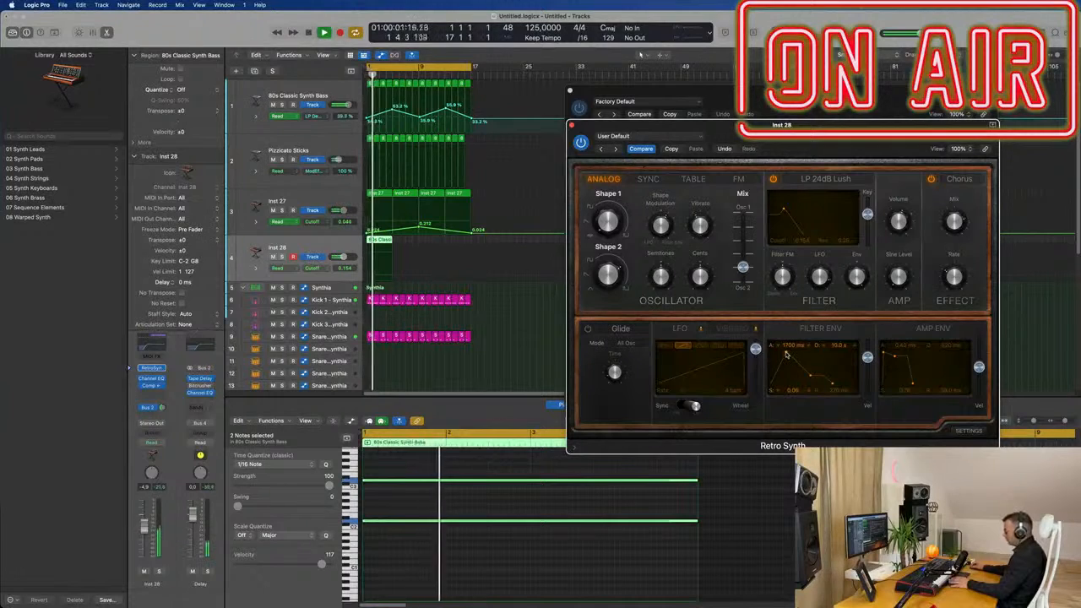
pyautogui.moveTo(786, 354); pyautogui.dragTo(817, 361)
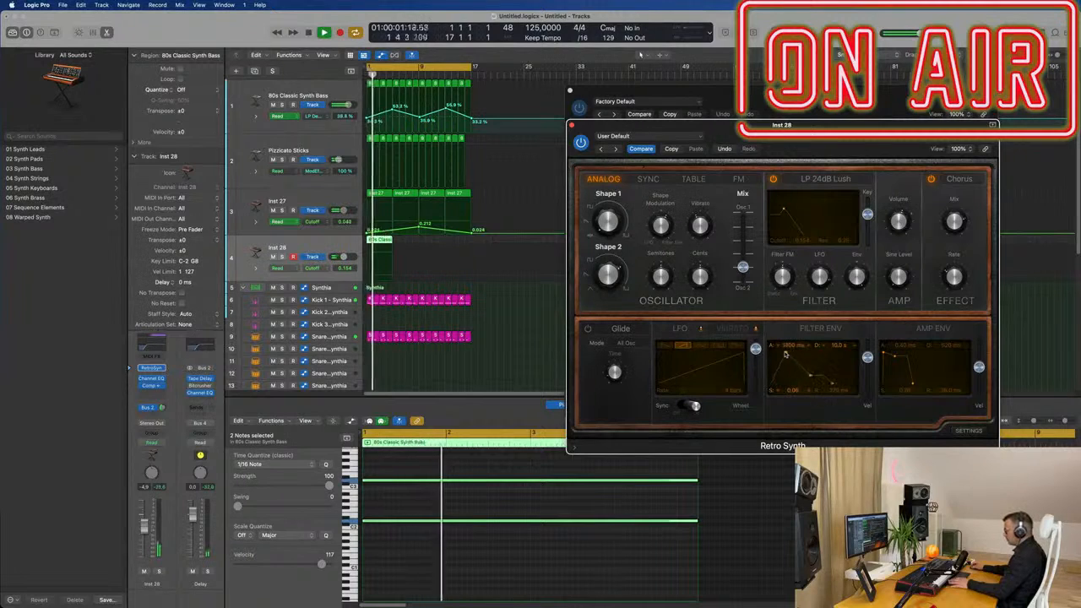
# Step: Shorten the filter envelope's decay to 0 ms and drop its sustain to 0.00, replaying from the start
pyautogui.moveTo(786, 355); pyautogui.dragTo(807, 378)
pyautogui.press('Return')
pyautogui.press('Return')
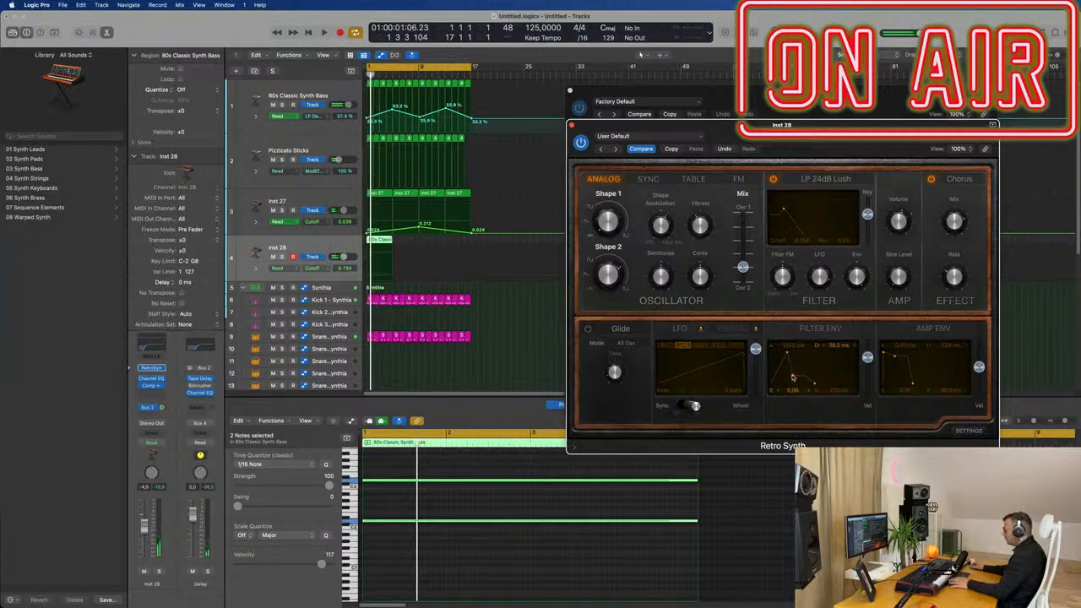
pyautogui.press('Return')
pyautogui.press('space')
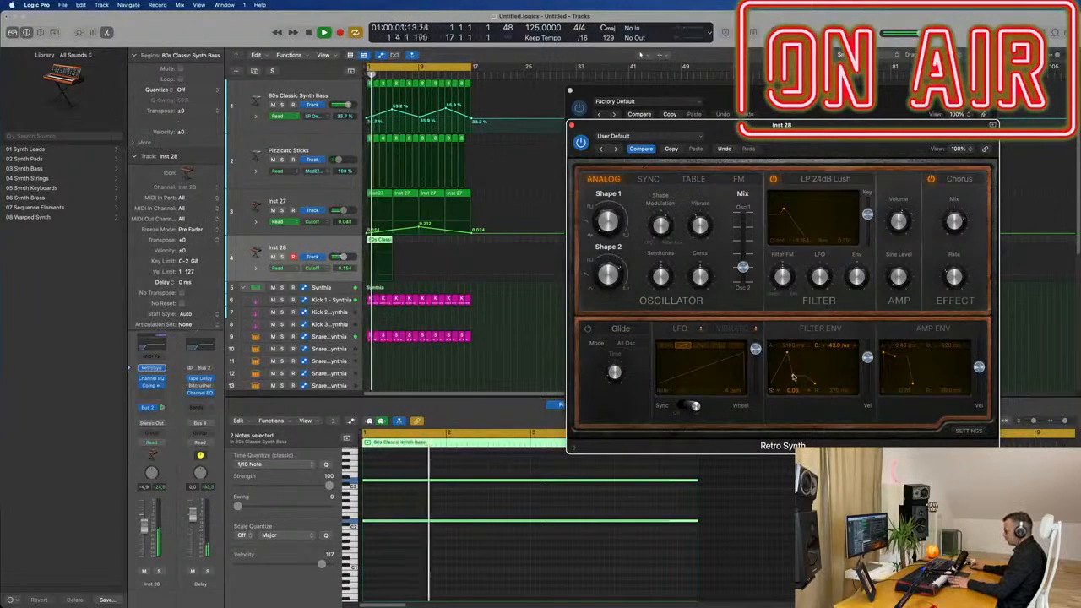
pyautogui.moveTo(793, 378); pyautogui.dragTo(789, 378)
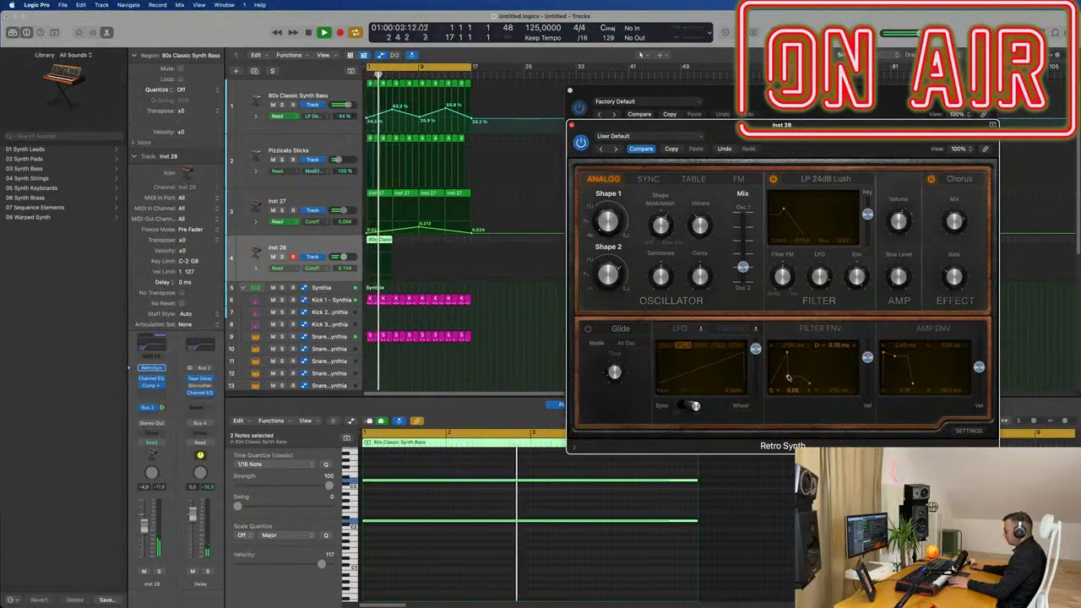
pyautogui.press('Return')
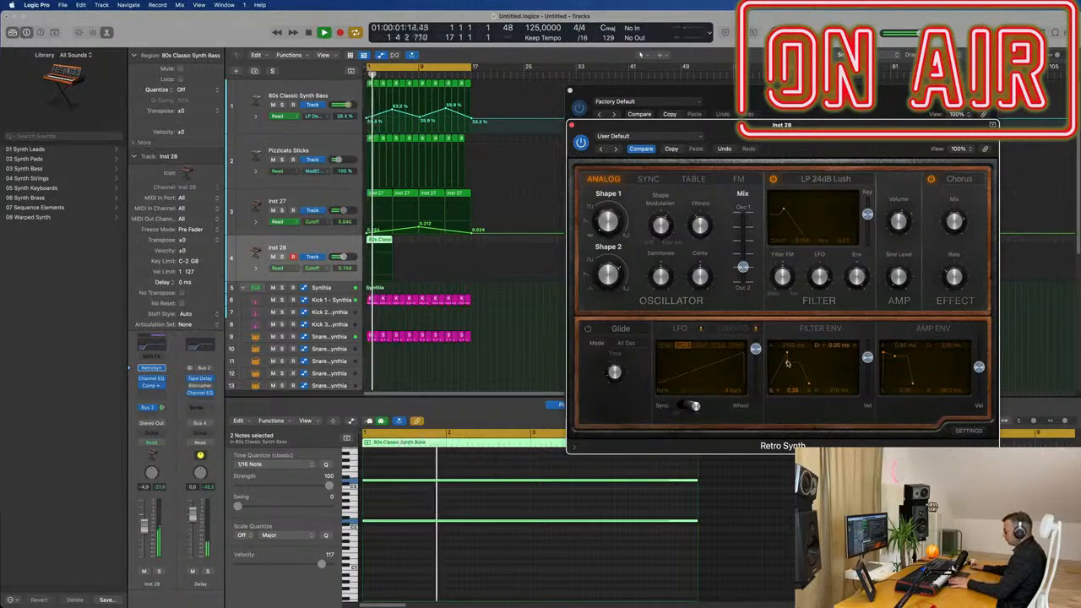
pyautogui.press('Return')
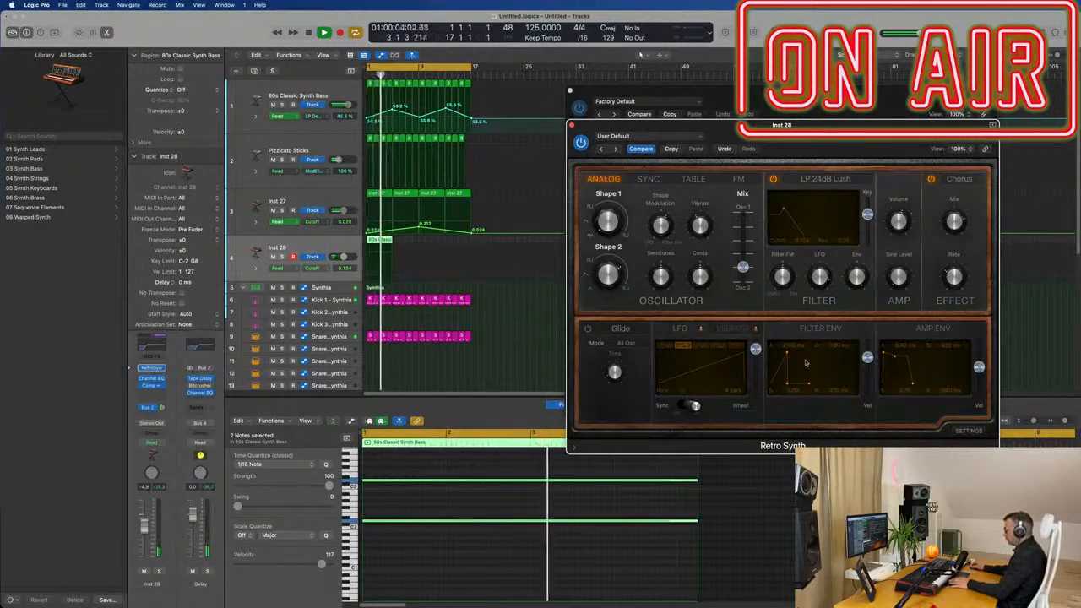
pyautogui.press('Return')
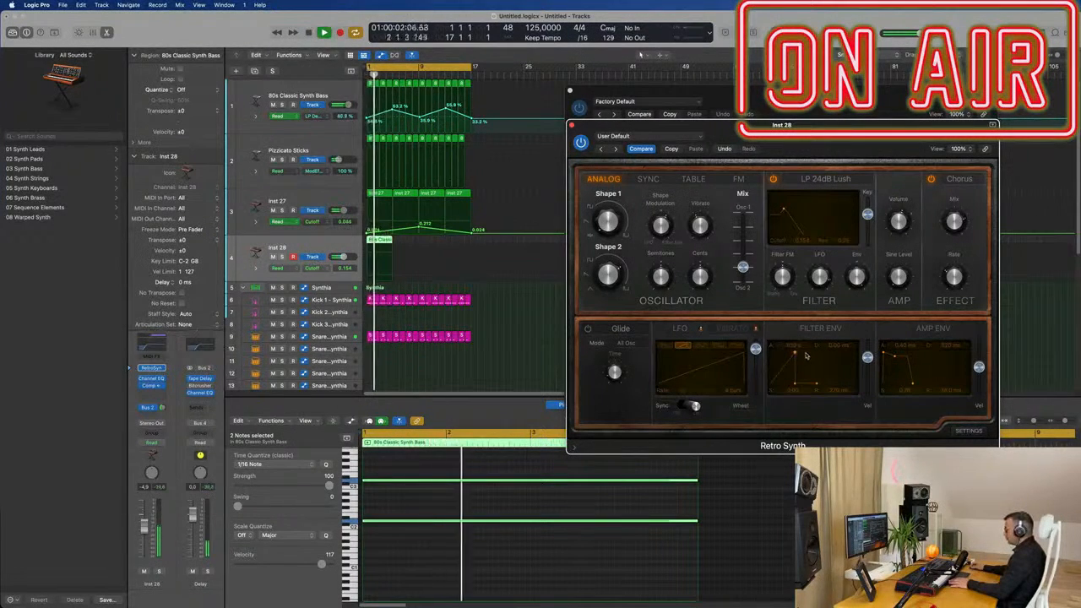
# Step: Lengthen the filter envelope's decay to about 2100 ms, readjust its attack by ear, and stop playback
pyautogui.press('Return')
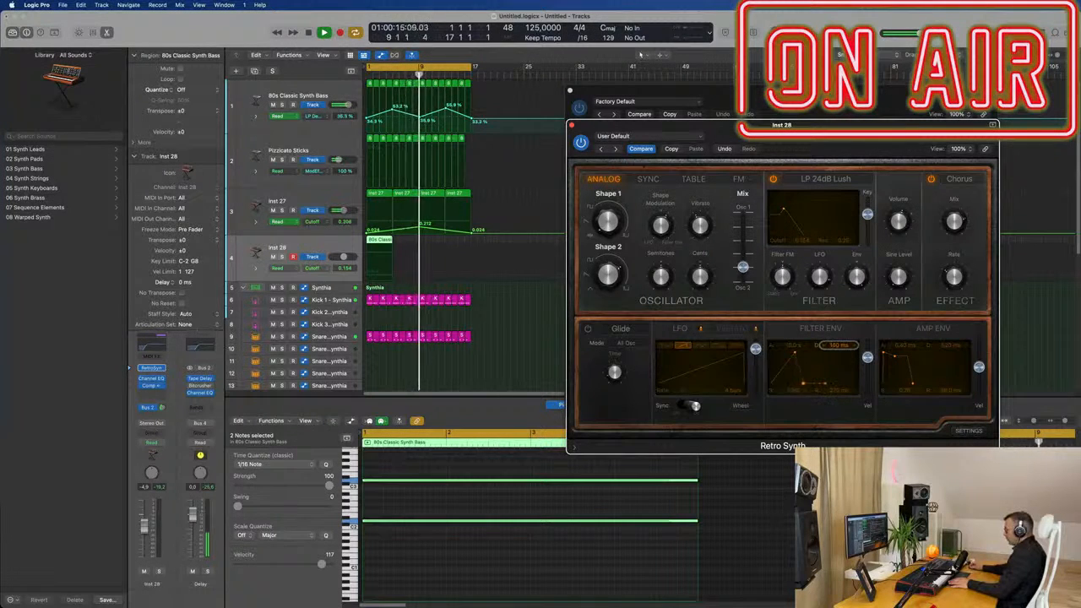
pyautogui.press('Return')
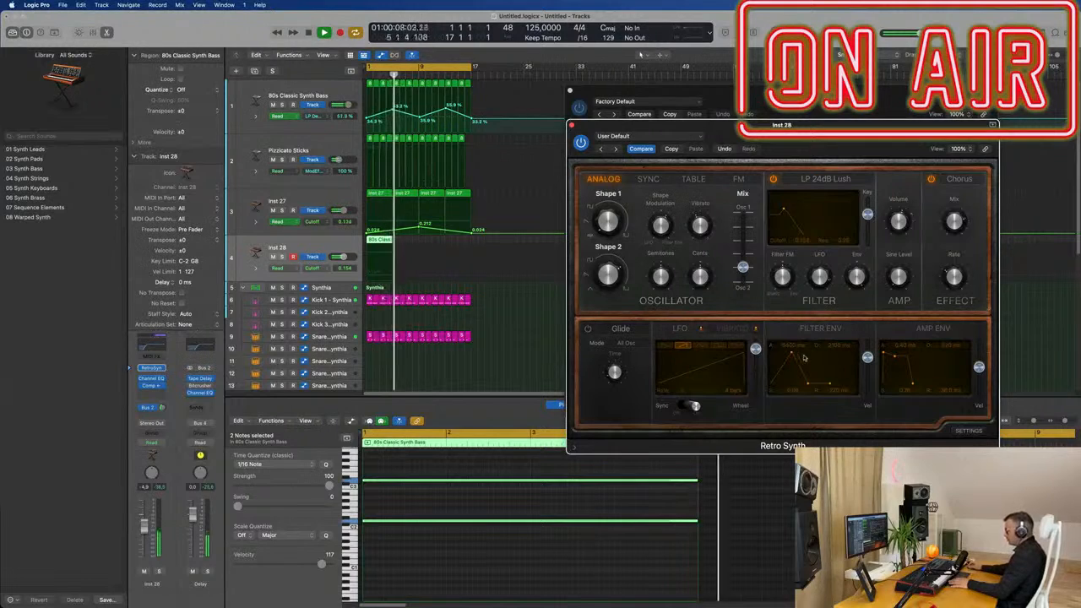
pyautogui.press('Return')
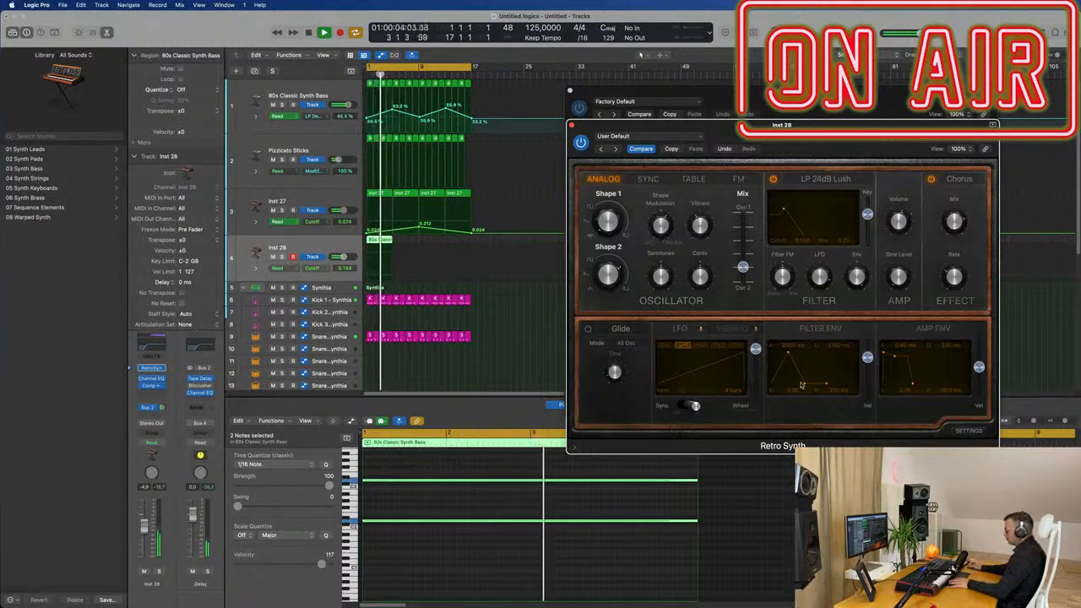
pyautogui.press('Return')
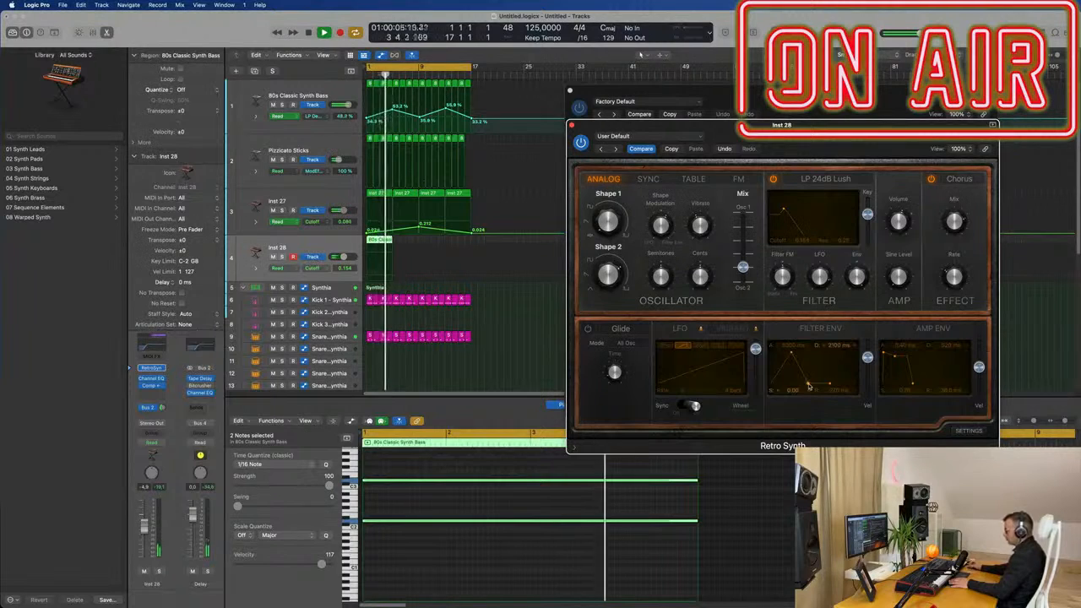
pyautogui.press('Return')
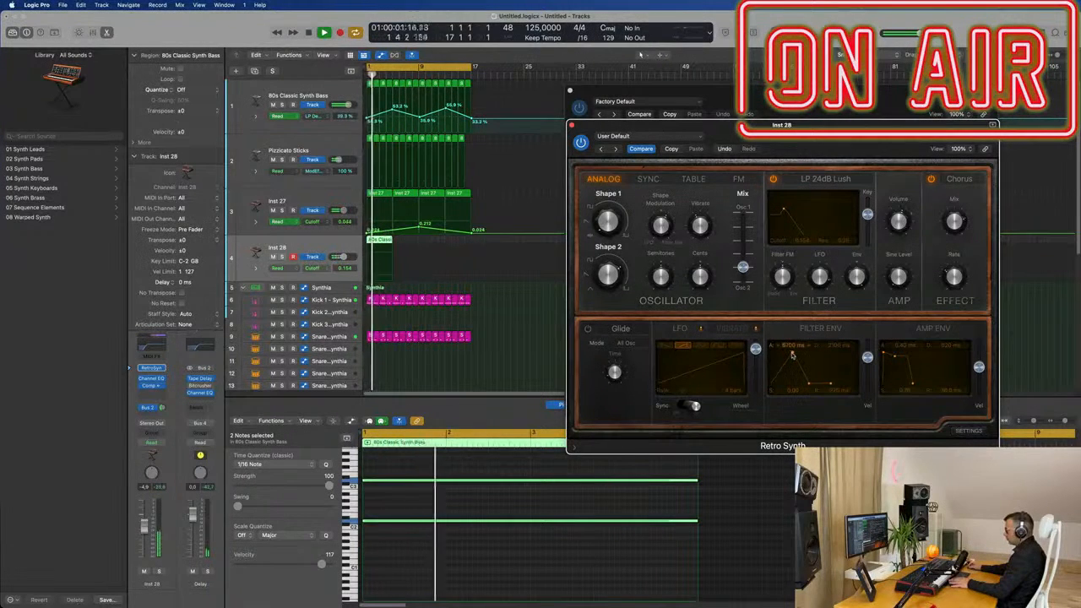
pyautogui.moveTo(798, 143); pyautogui.dragTo(829, 143)
pyautogui.press('space')
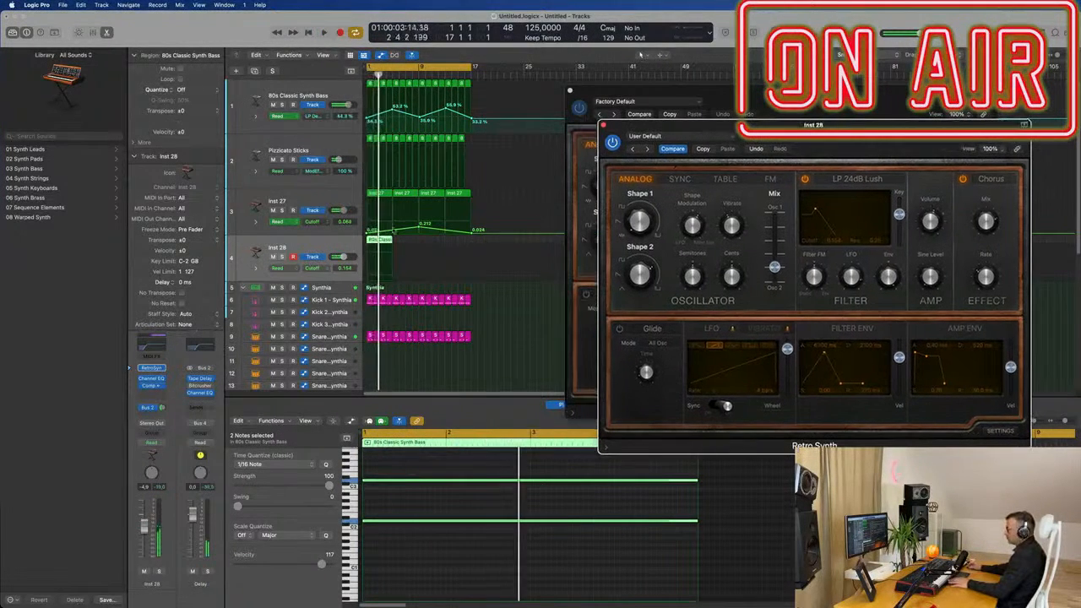
# Step: Replay from the start and add a send from Inst 28 to the Reverb on Bus 1, adjusting its level
pyautogui.press('Return')
pyautogui.press('space')
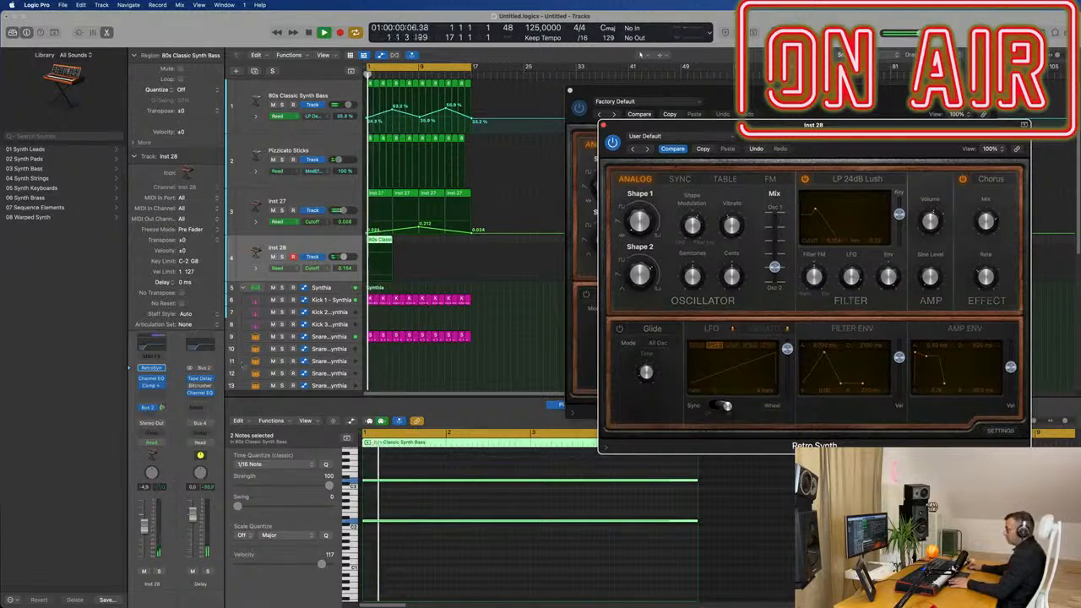
pyautogui.click(153, 397)
pyautogui.press('Return')
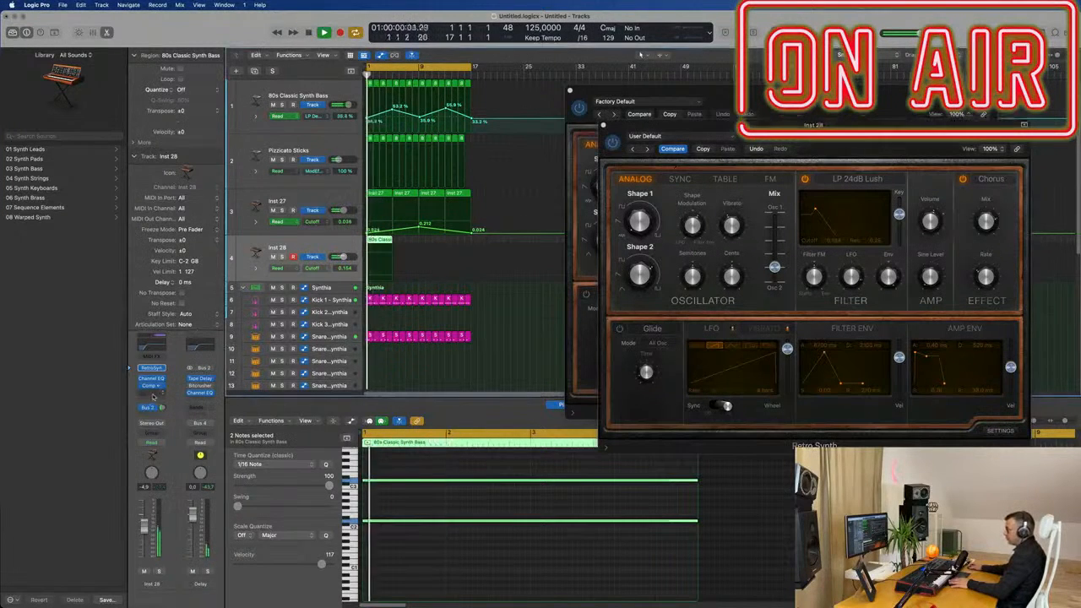
pyautogui.click(148, 410)
pyautogui.moveTo(149, 427)
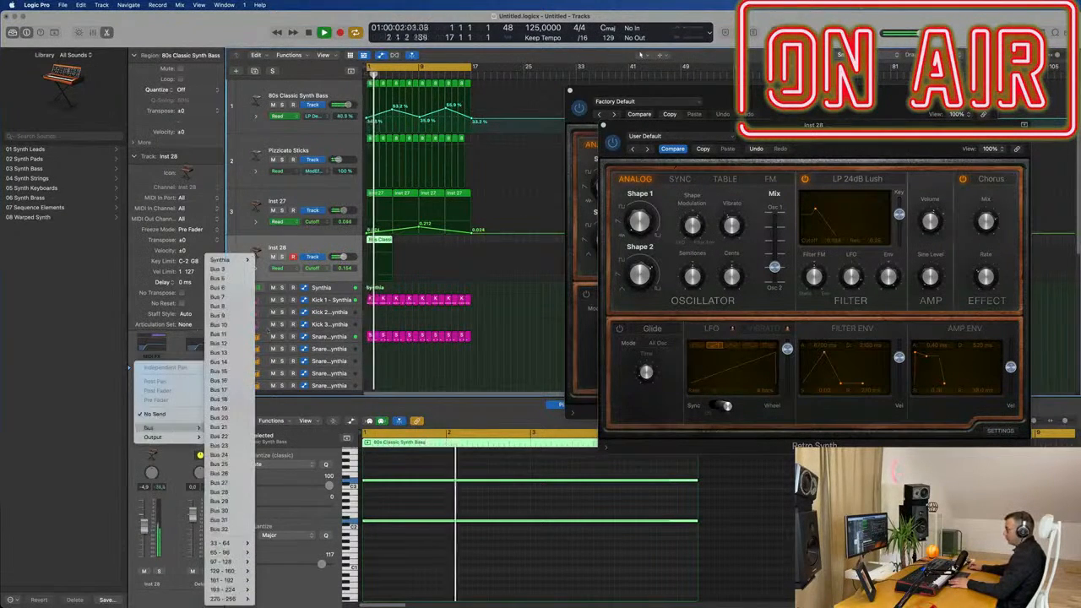
pyautogui.moveTo(241, 263)
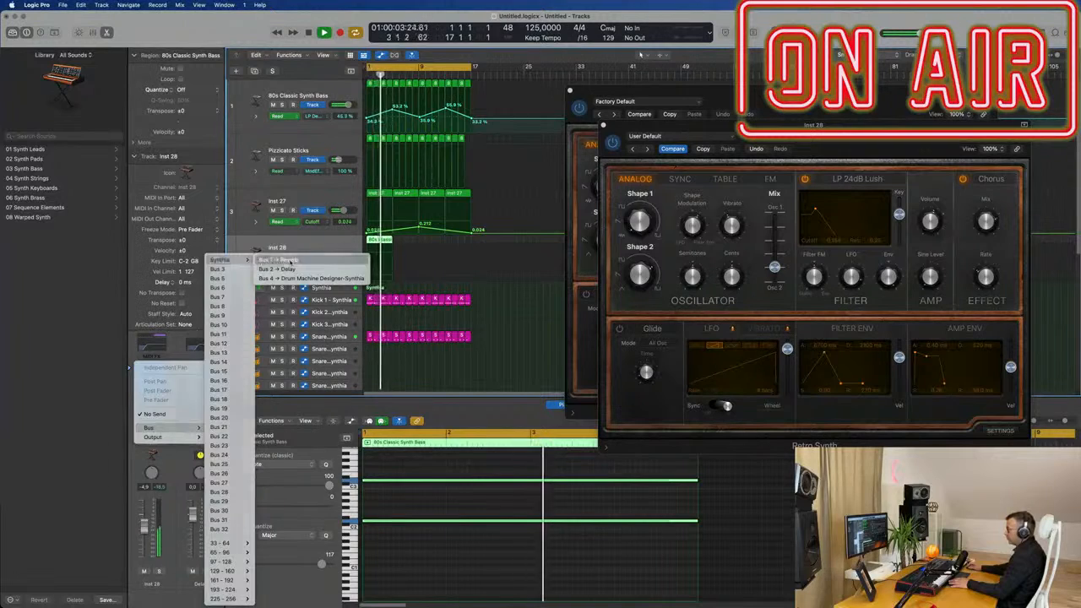
pyautogui.click(279, 268)
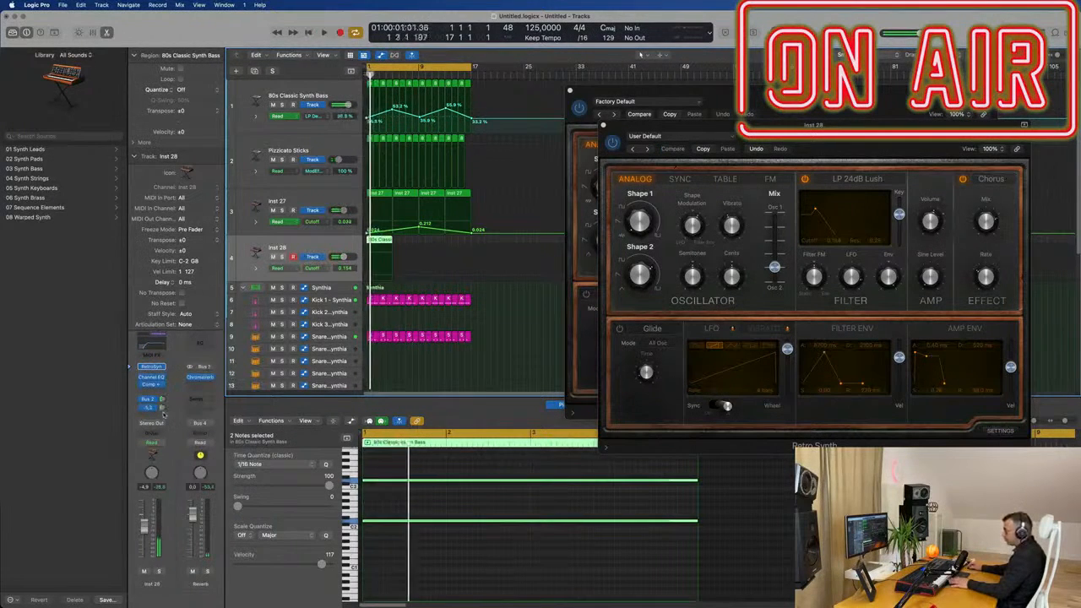
pyautogui.moveTo(163, 408); pyautogui.dragTo(164, 410)
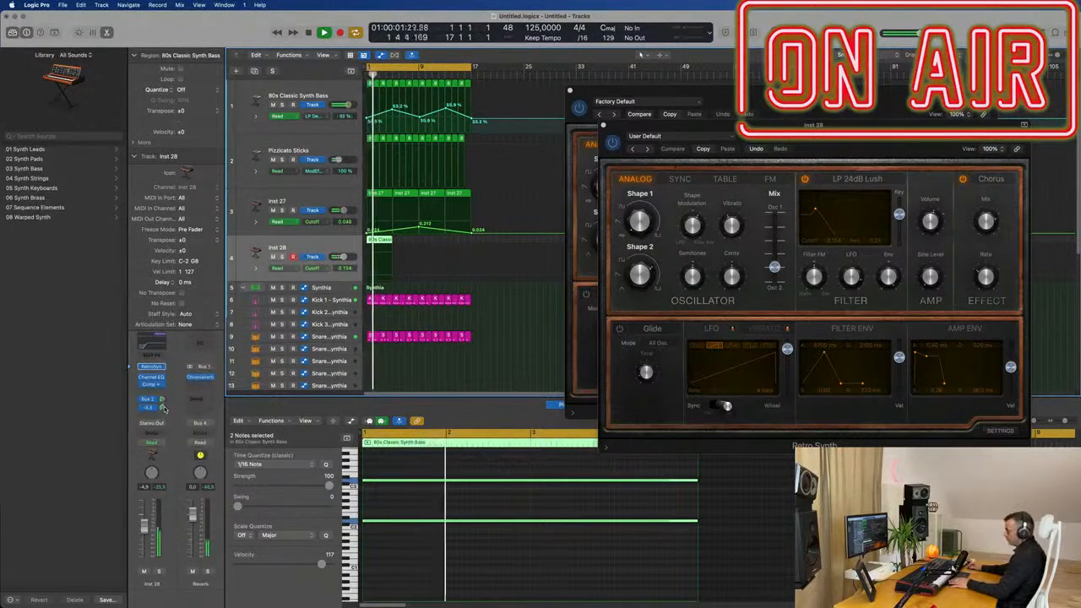
# Step: Move both Retro Synth windows off the arrangement and repeat the Inst 28 region up to bar 17
pyautogui.moveTo(686, 147); pyautogui.dragTo(903, 97)
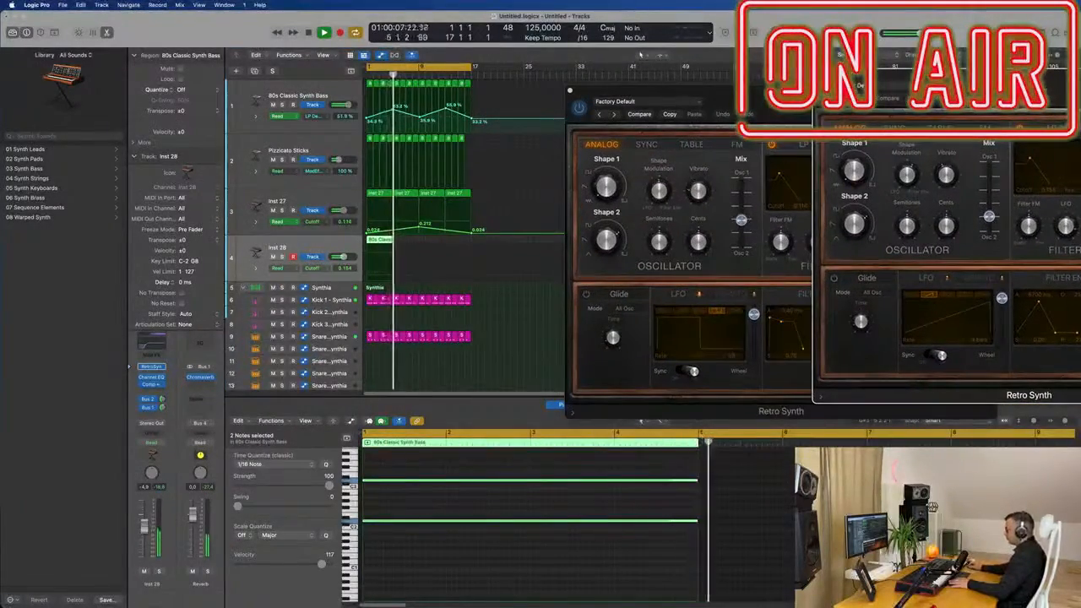
pyautogui.moveTo(1024, 84); pyautogui.dragTo(580, 198)
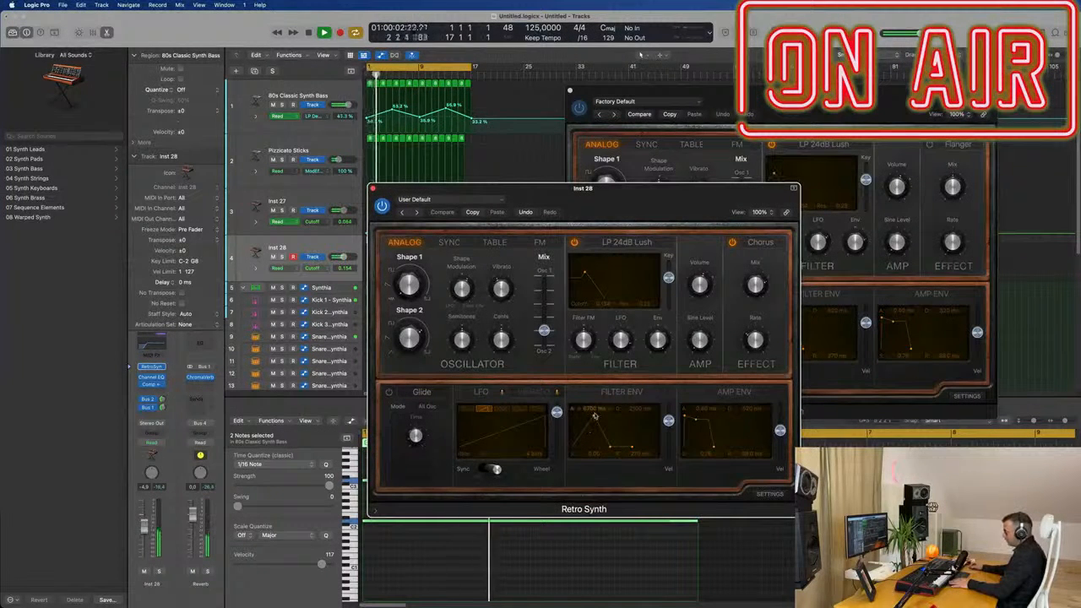
pyautogui.moveTo(686, 207); pyautogui.dragTo(1073, 158)
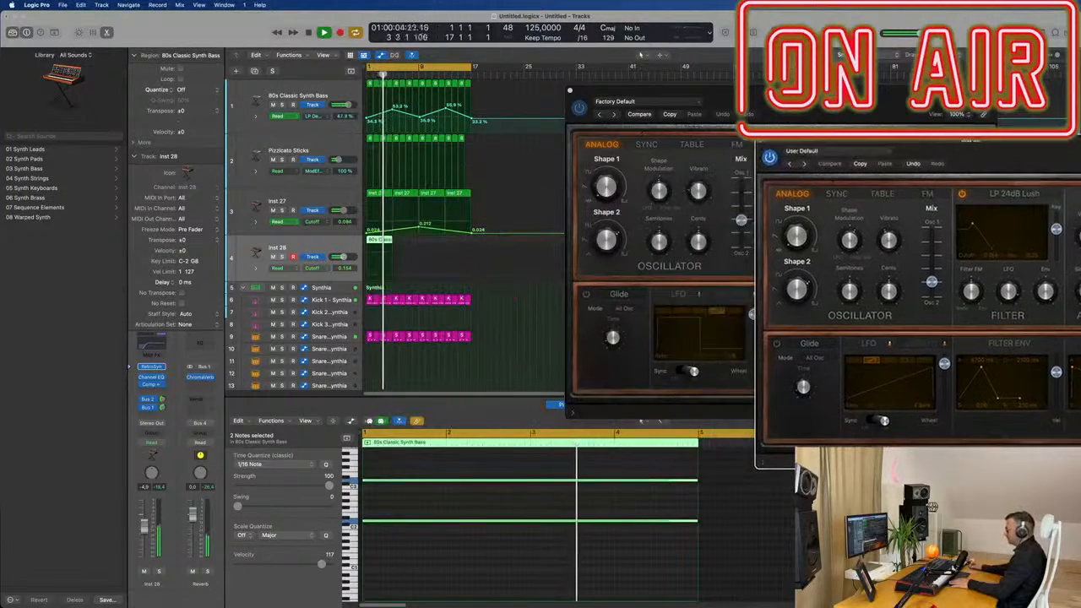
pyautogui.moveTo(676, 91); pyautogui.dragTo(867, 81)
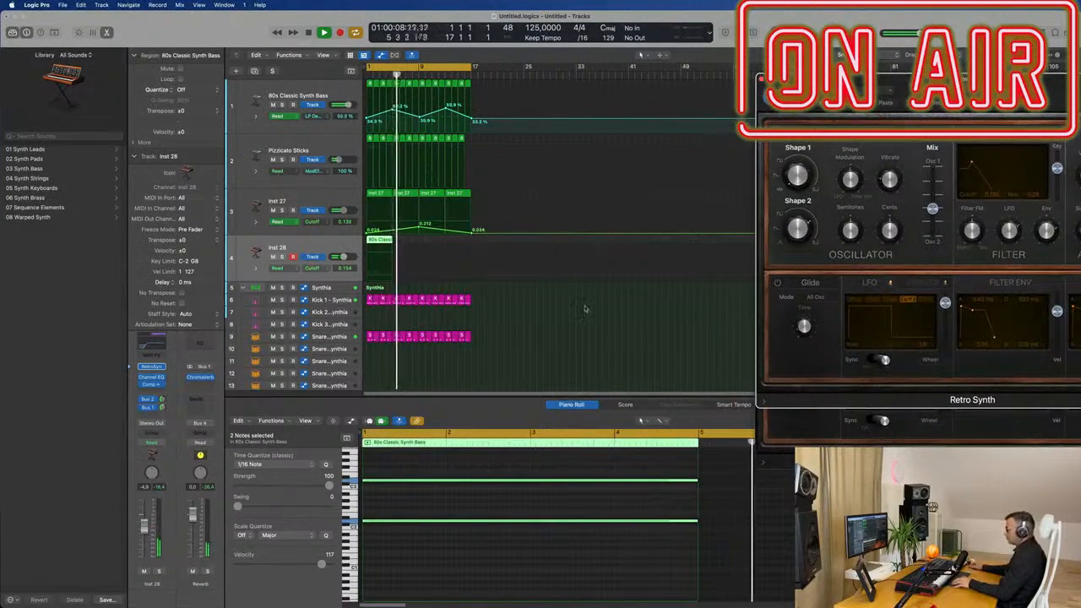
pyautogui.press('Return')
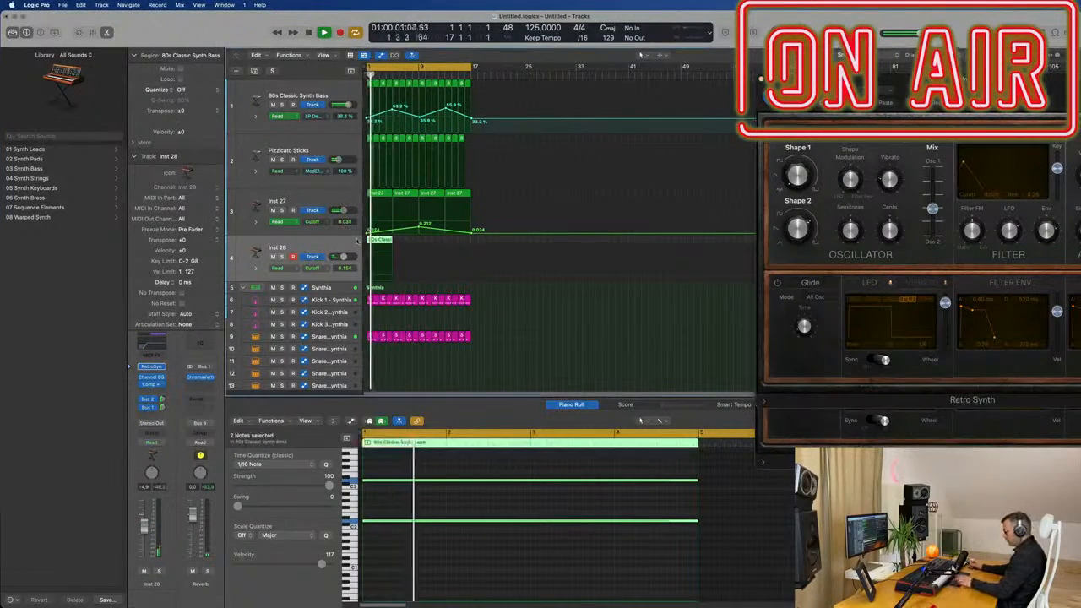
pyautogui.press('super+r')
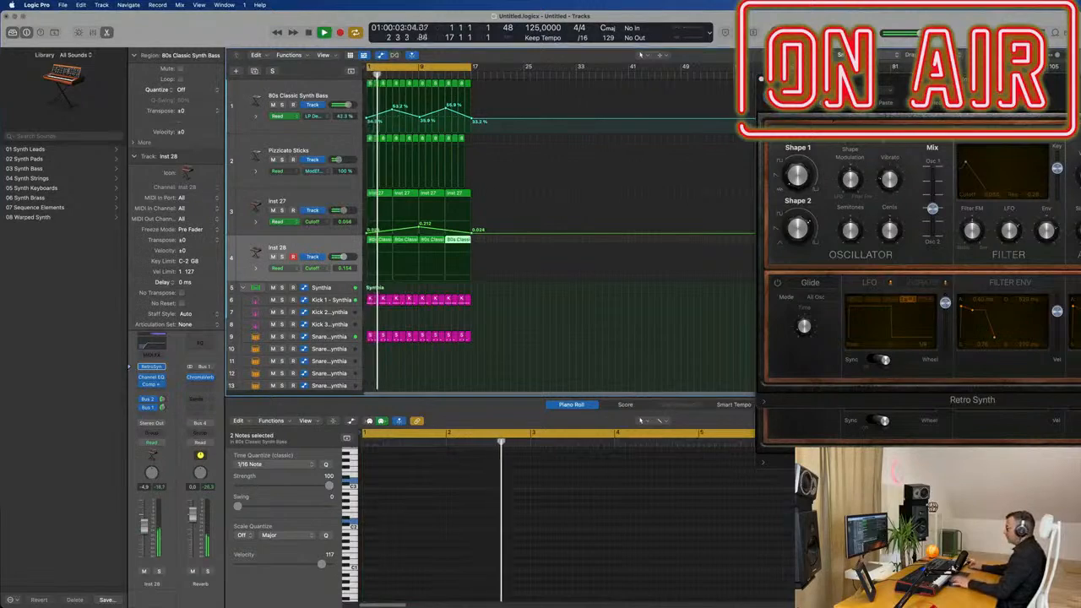
# Step: Replay from the start and switch the effect in Inst 27's Retro Synth to Chorus, turned on
pyautogui.moveTo(986, 87); pyautogui.dragTo(683, 147)
pyautogui.press('Return')
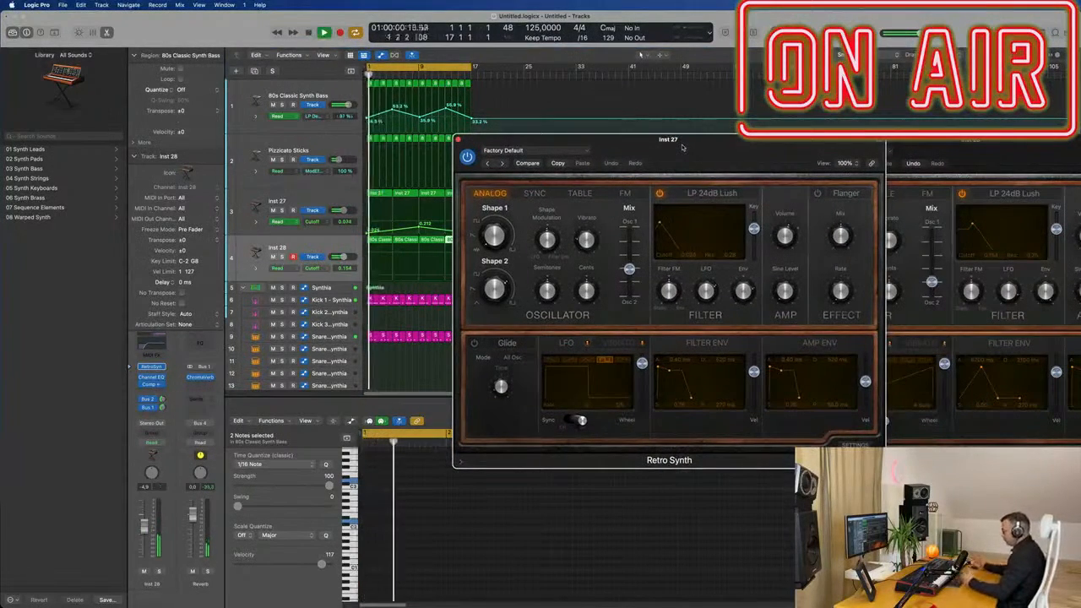
pyautogui.click(815, 194)
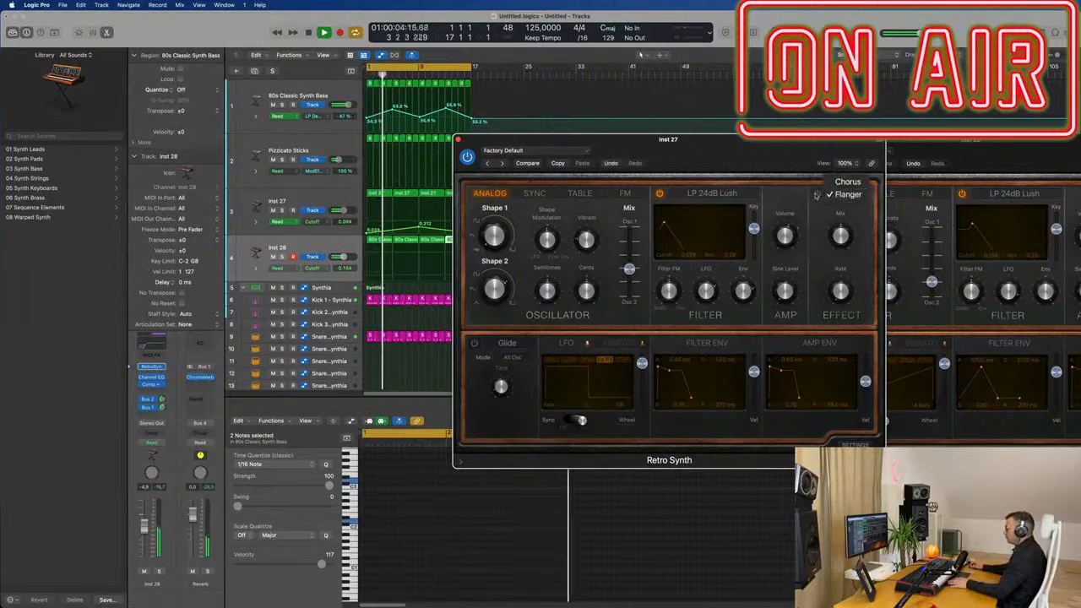
pyautogui.click(837, 179)
pyautogui.moveTo(783, 154); pyautogui.dragTo(874, 138)
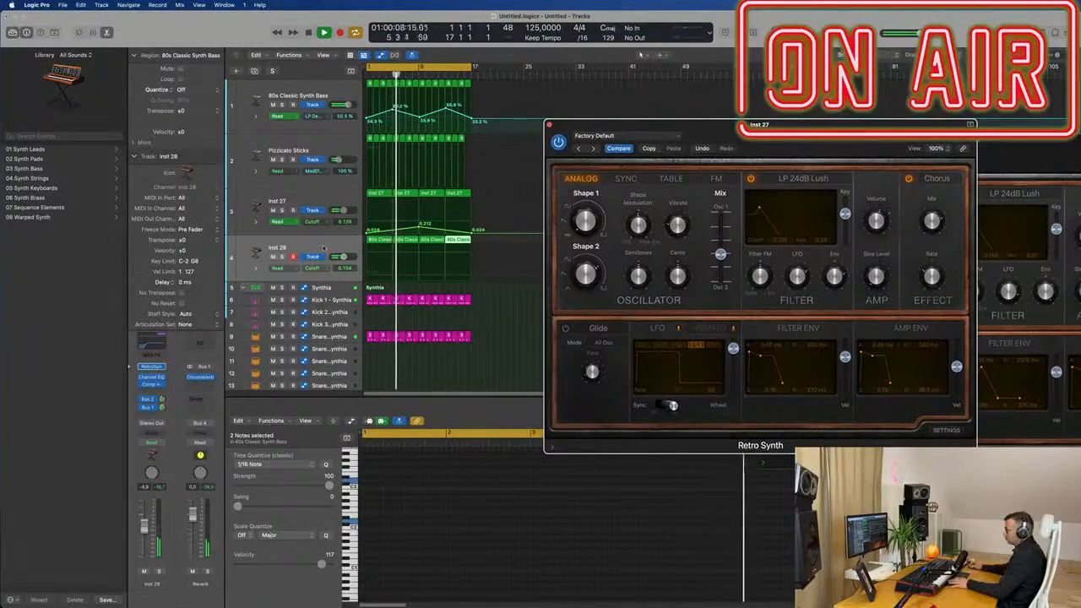
# Step: Select the Inst 28 track, bring its Retro Synth window to the front and continue auditioning the part
pyautogui.click(255, 261)
pyautogui.click(153, 368)
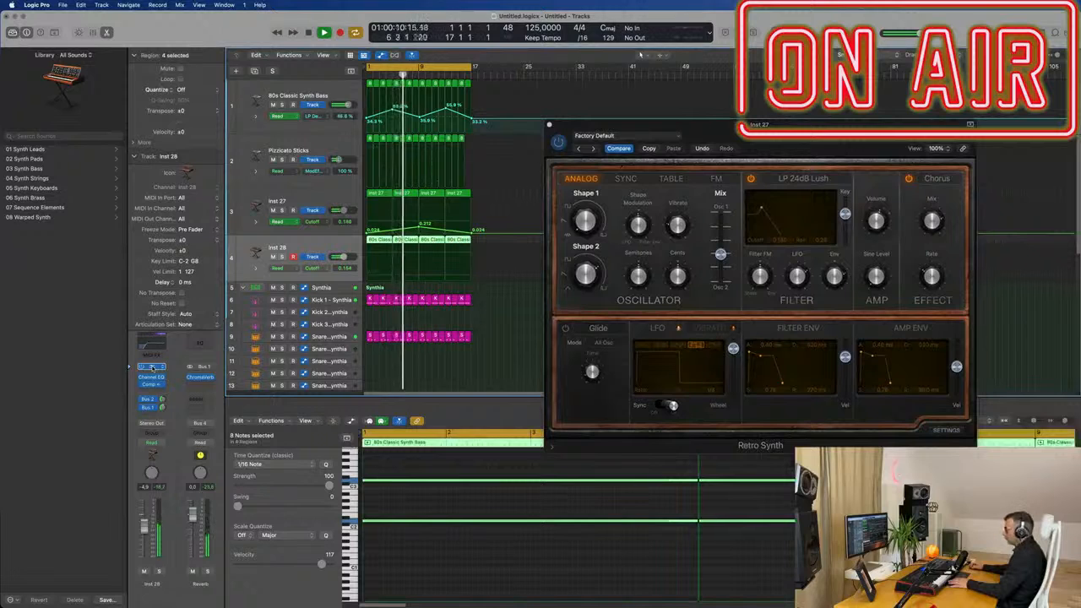
pyautogui.click(153, 368)
pyautogui.moveTo(1054, 144); pyautogui.dragTo(665, 138)
pyautogui.press('space')
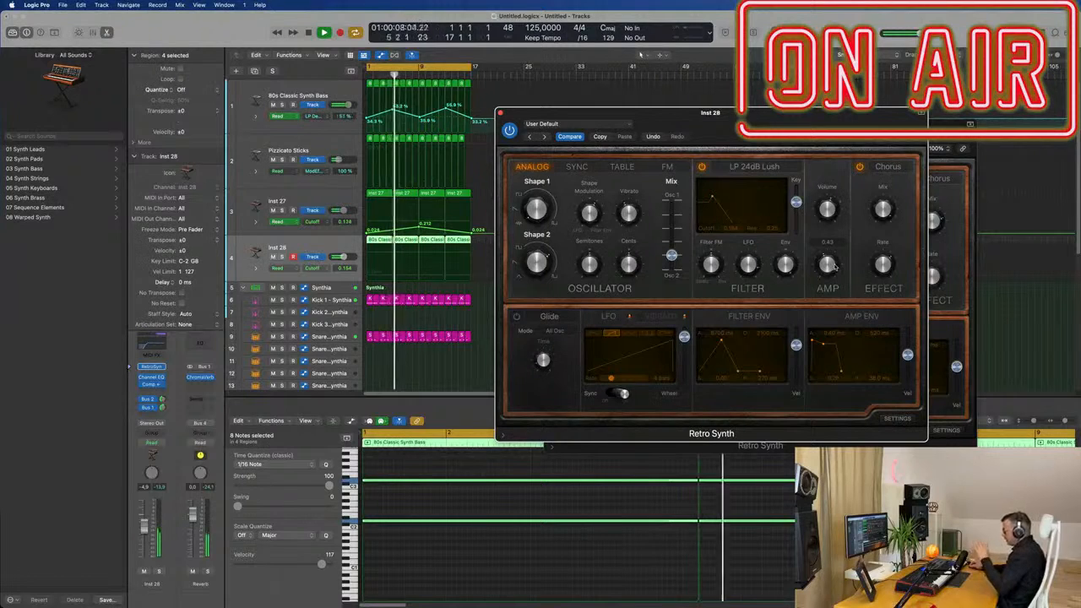
# Step: Change the effect in Inst 28's Retro Synth to Flanger and adjust its rate by ear
pyautogui.moveTo(802, 126); pyautogui.dragTo(782, 136)
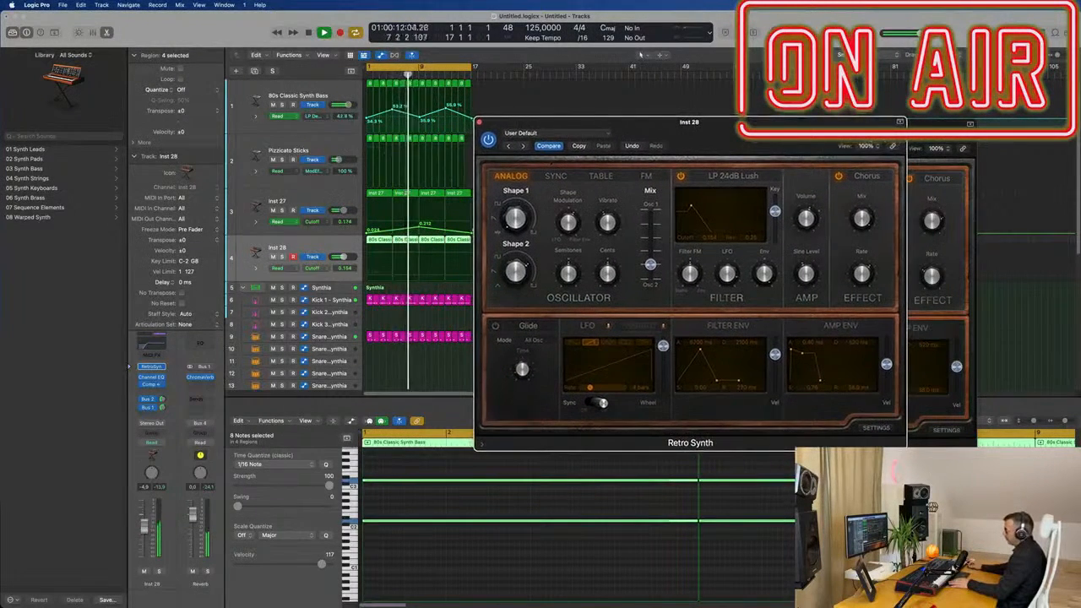
pyautogui.click(862, 176)
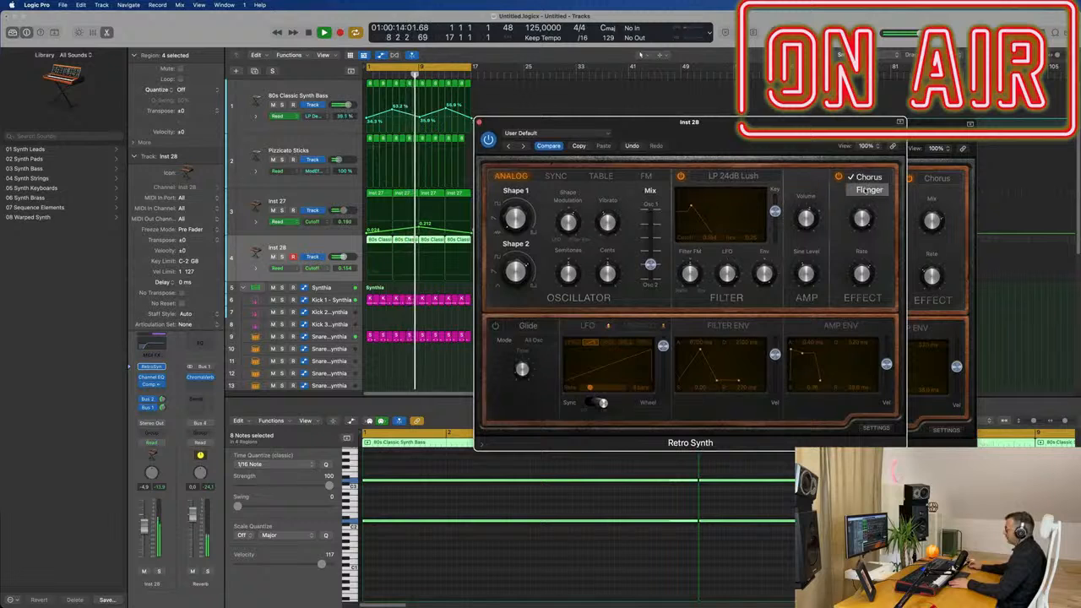
pyautogui.click(866, 187)
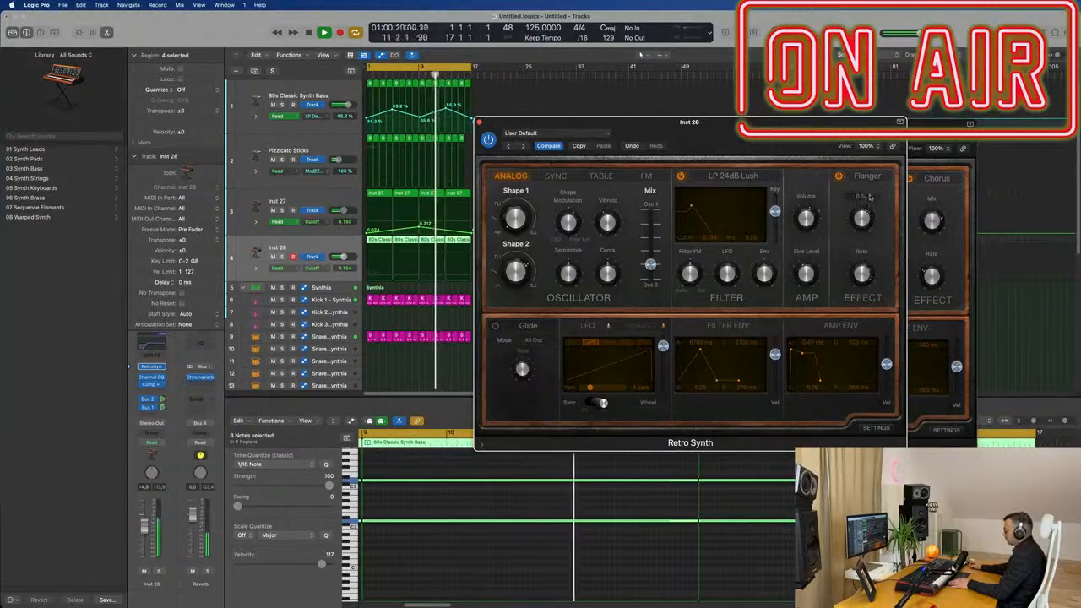
pyautogui.moveTo(862, 275)
pyautogui.mouseDown()
pyautogui.moveTo(862, 309)
pyautogui.moveTo(864, 276)
pyautogui.mouseUp()
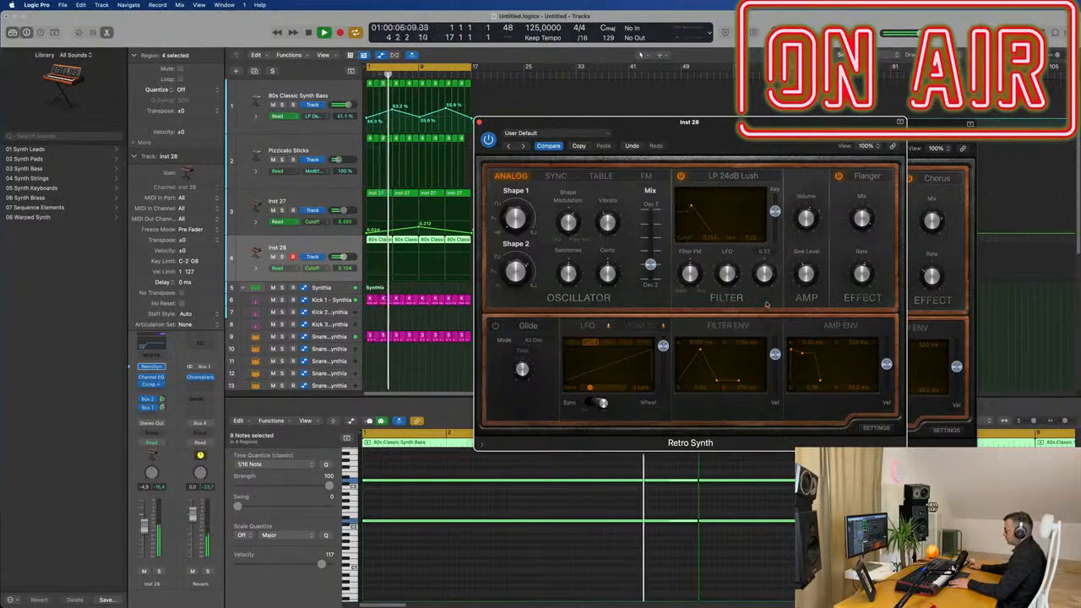
# Step: Raise Inst 28's filter envelope amount to about 0.65 and try different LFO settings, replaying from the start
pyautogui.moveTo(767, 304); pyautogui.dragTo(779, 265)
pyautogui.press('space')
pyautogui.press('space')
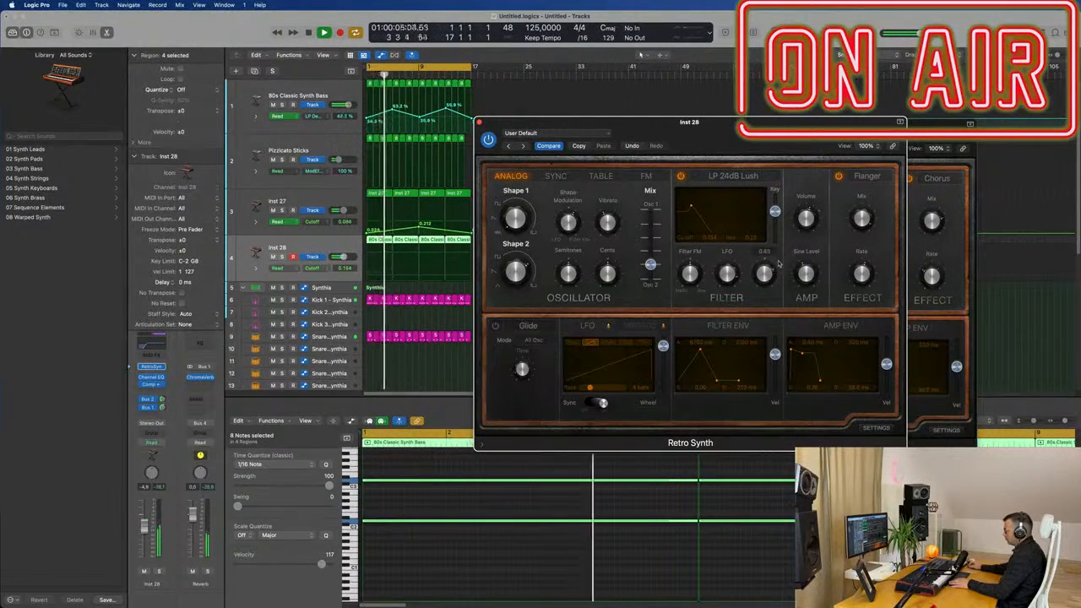
pyautogui.moveTo(718, 253)
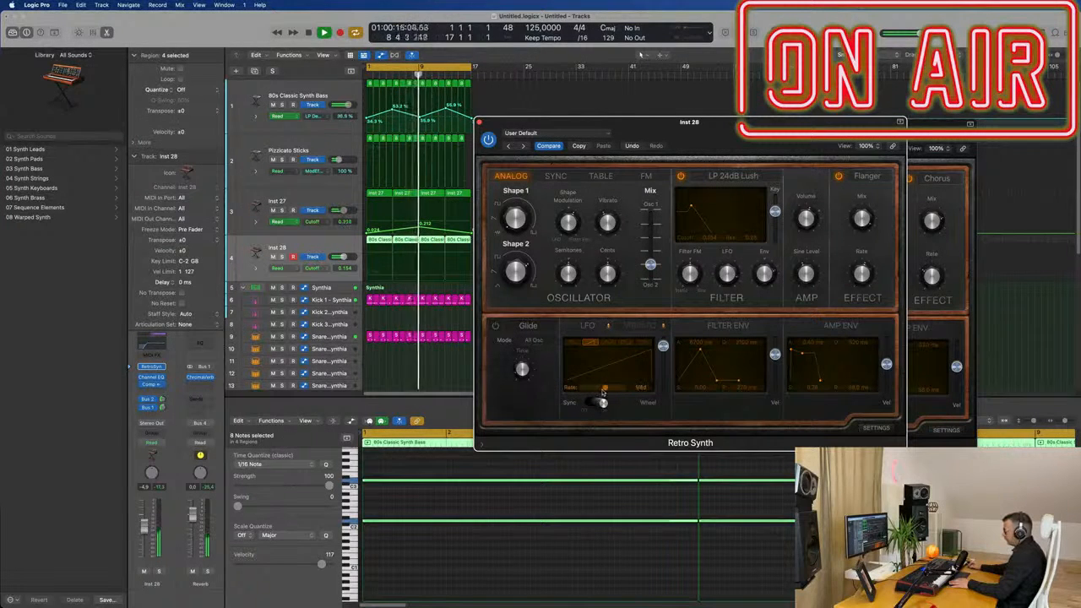
pyautogui.press('Return')
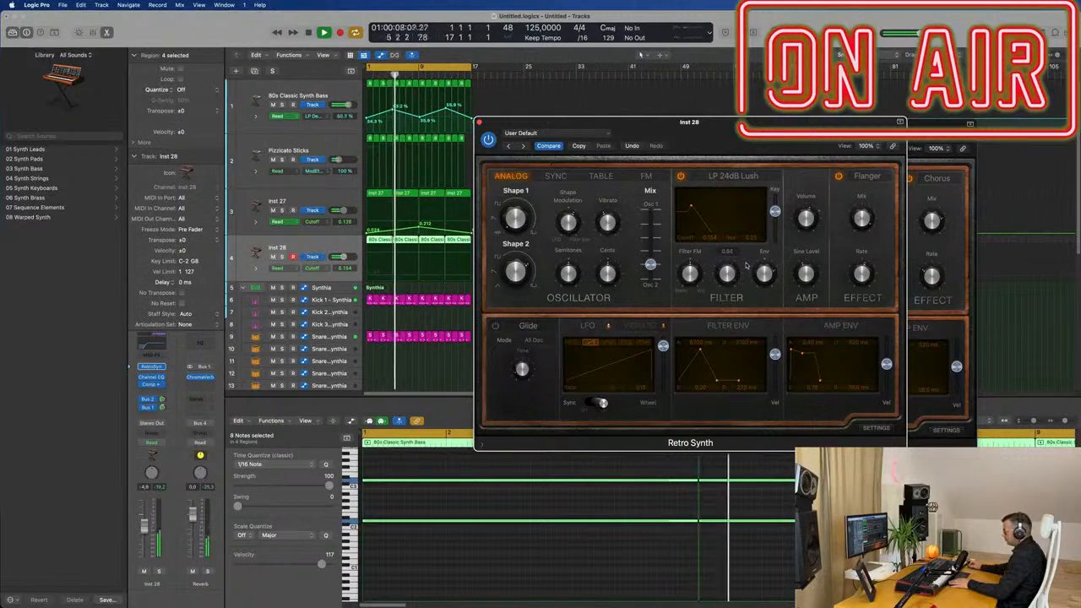
# Step: Switch Inst 28's LFO to a square-shaped waveform and fine-tune the LFO intensity slider by ear
pyautogui.click(626, 344)
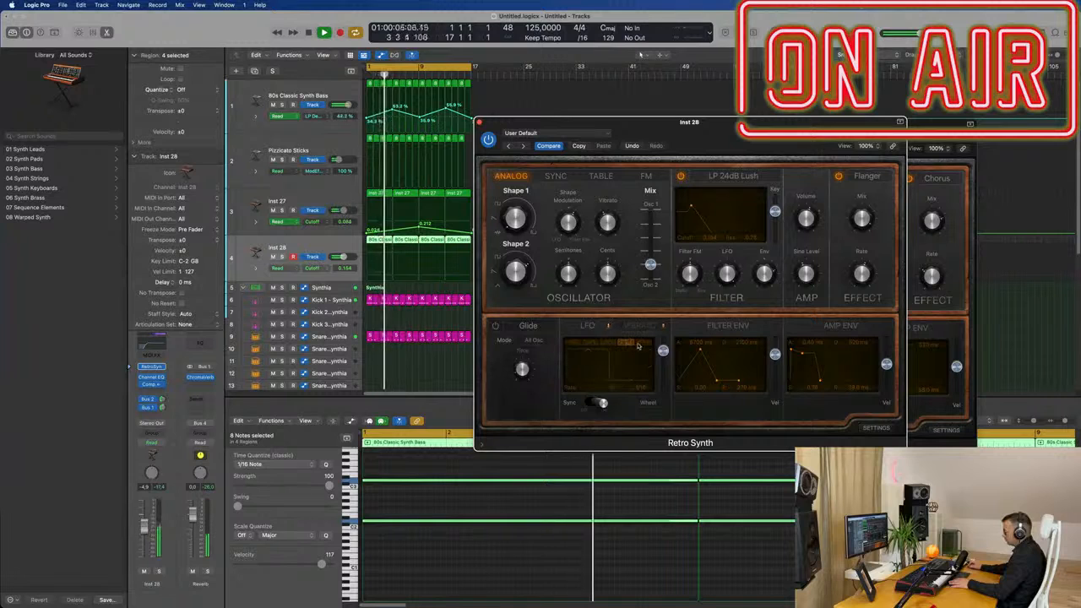
pyautogui.moveTo(663, 353)
pyautogui.mouseDown()
pyautogui.moveTo(664, 380)
pyautogui.moveTo(663, 350)
pyautogui.mouseUp()
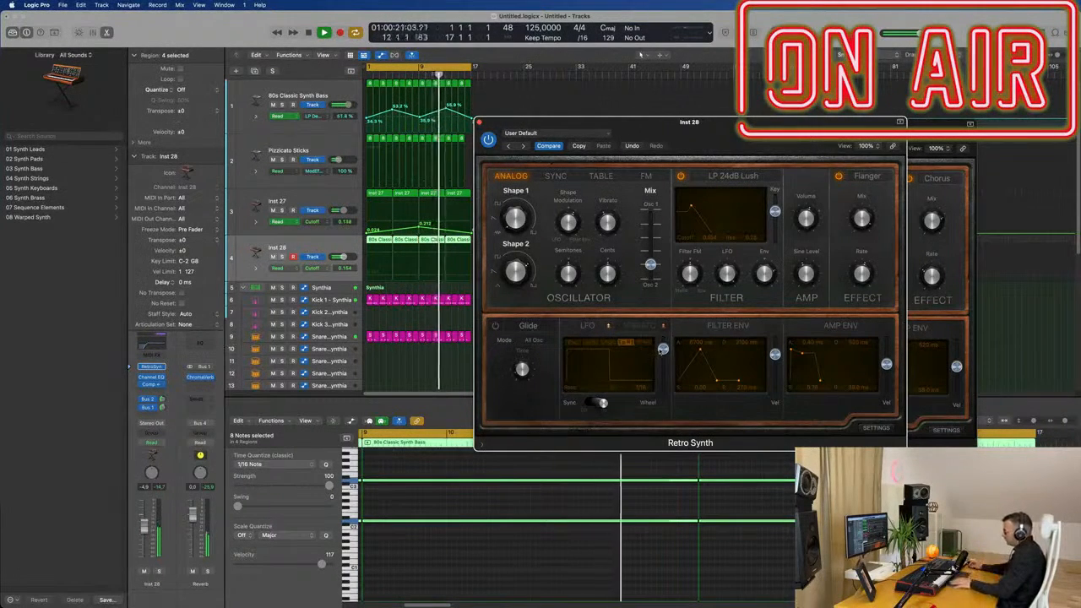
pyautogui.moveTo(664, 350); pyautogui.dragTo(664, 342)
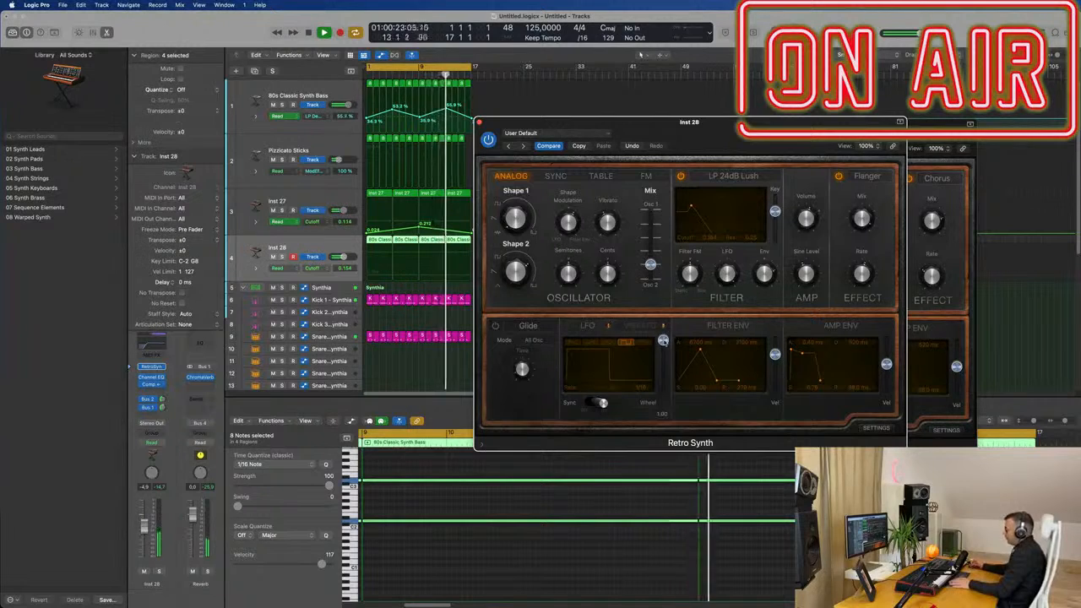
pyautogui.moveTo(664, 341); pyautogui.dragTo(664, 354)
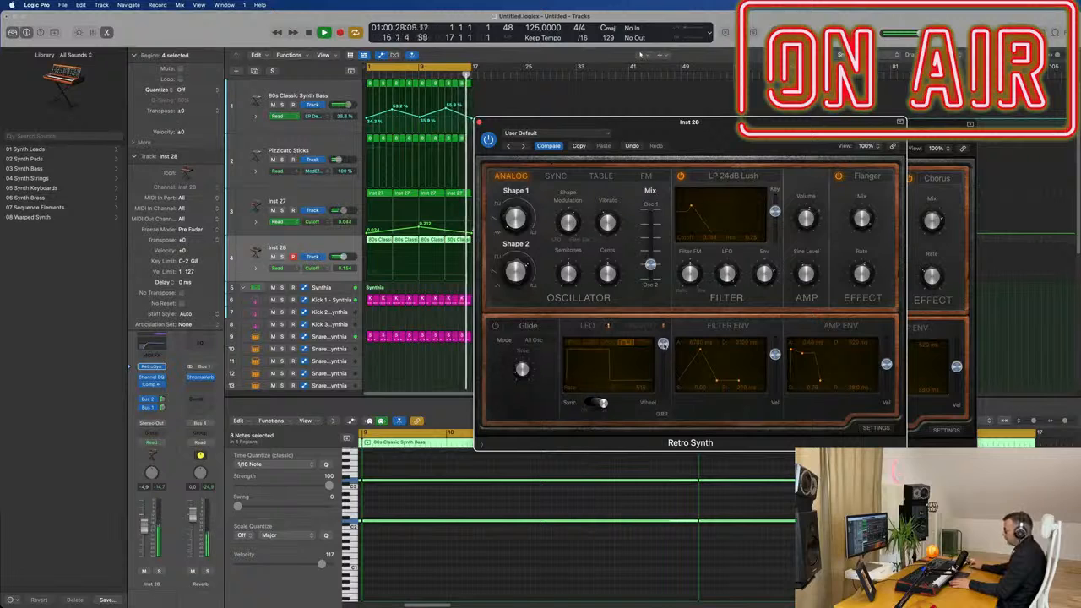
pyautogui.moveTo(665, 345); pyautogui.dragTo(665, 343)
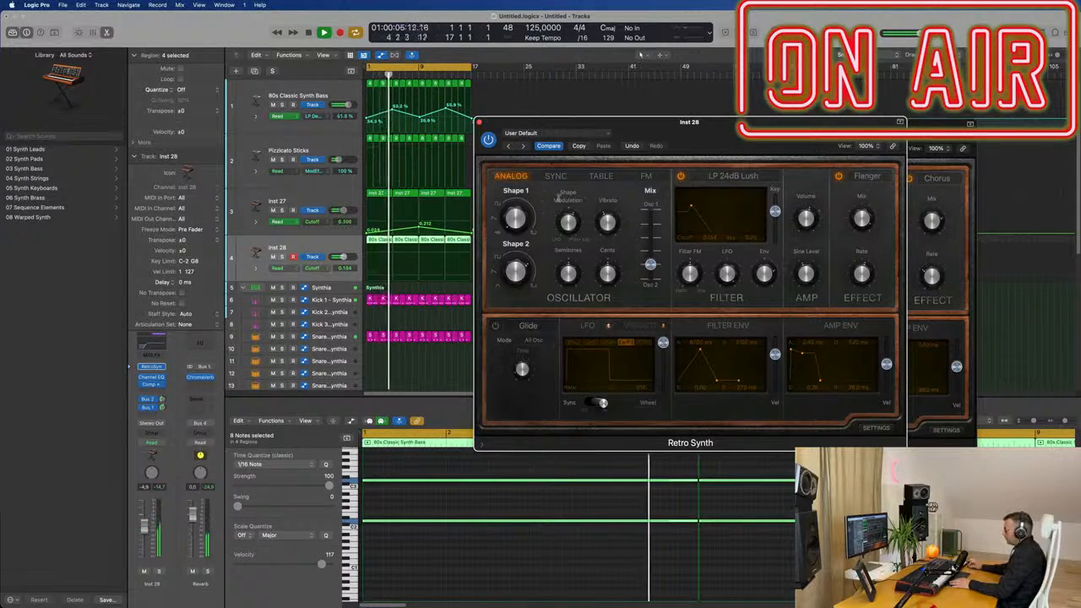
# Step: Adjust Inst 28's shape modulation and bring its oscillator mix near the middle, raising the channel volume to -4.1 dB
pyautogui.moveTo(575, 246); pyautogui.dragTo(569, 224)
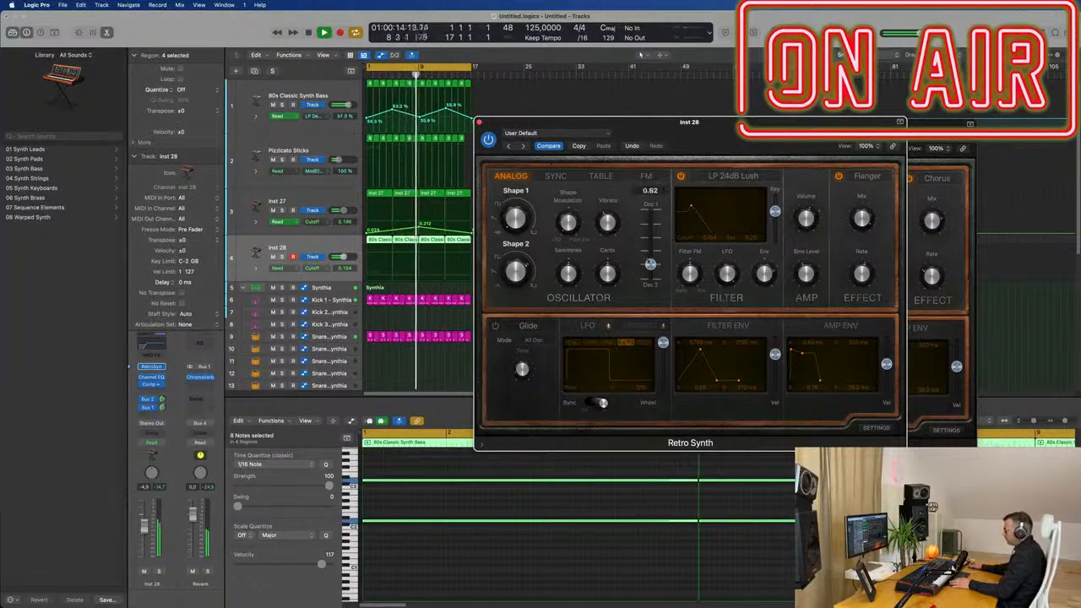
pyautogui.moveTo(651, 255); pyautogui.dragTo(645, 240)
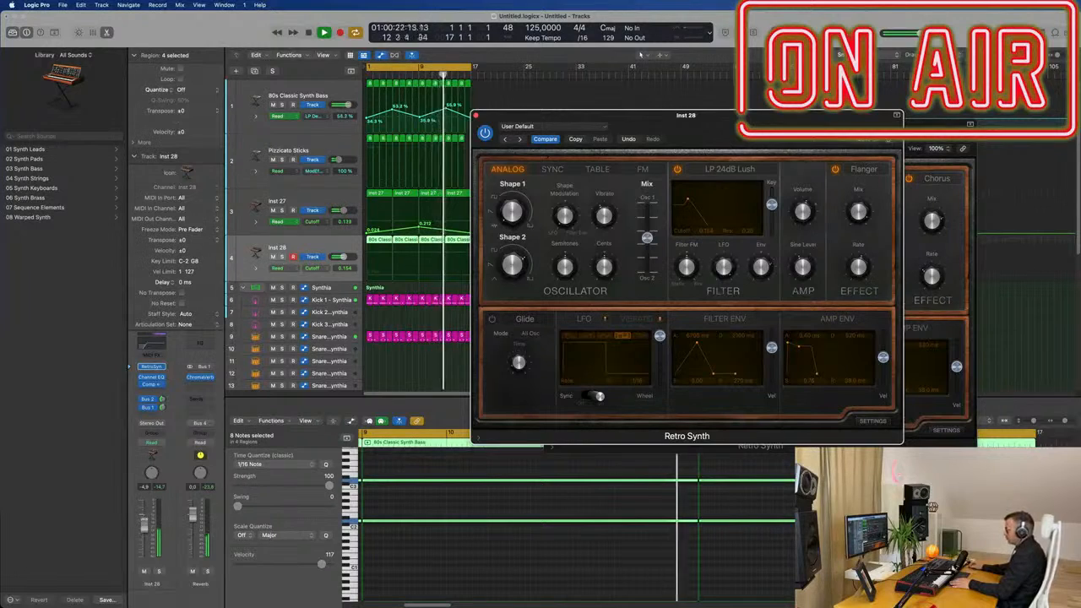
pyautogui.moveTo(145, 520); pyautogui.dragTo(145, 518)
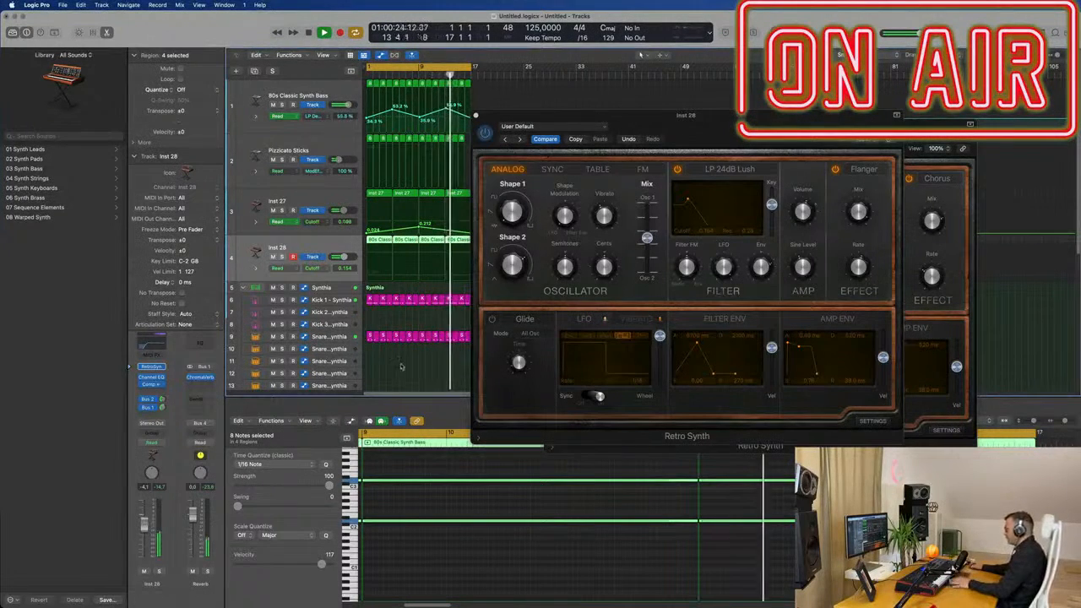
pyautogui.click(860, 267)
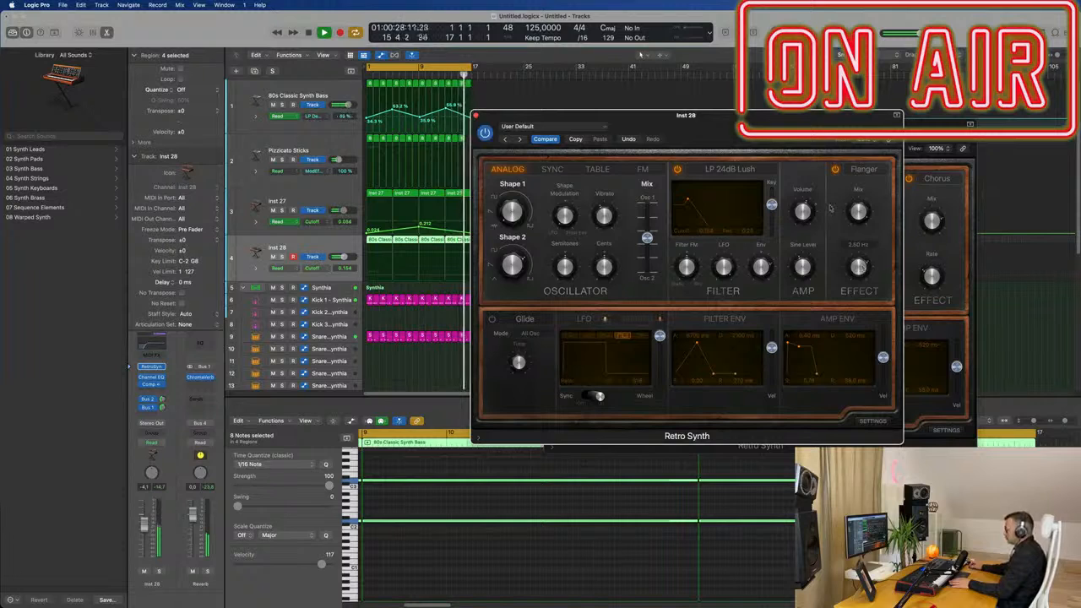
# Step: Close the Retro Synth windows of Inst 28 and Inst 27 to uncover the arrangement
pyautogui.moveTo(622, 120); pyautogui.dragTo(539, 199)
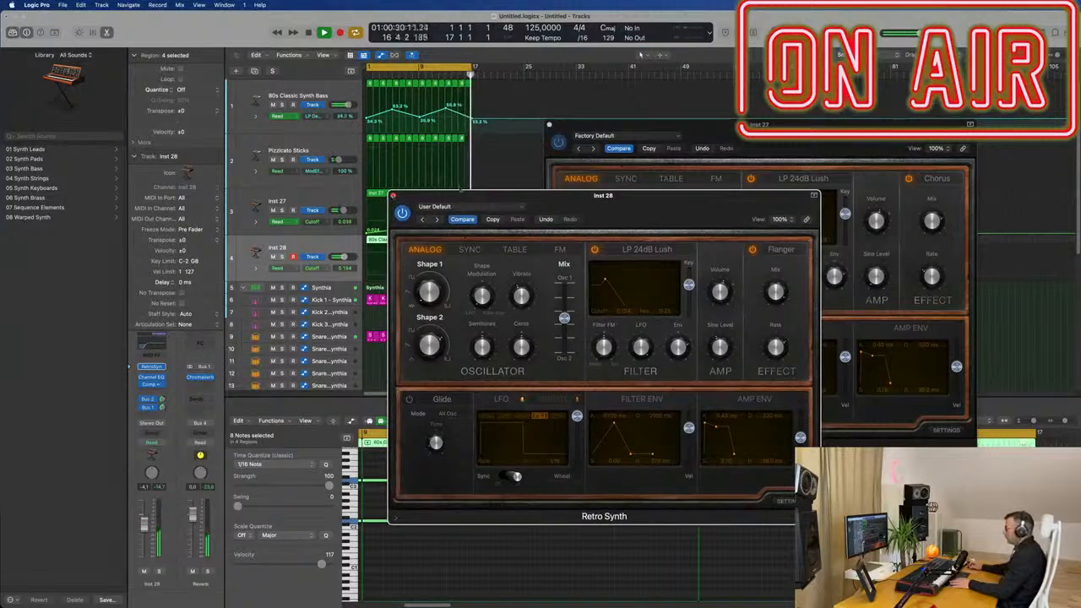
pyautogui.click(392, 196)
pyautogui.moveTo(579, 125); pyautogui.dragTo(462, 143)
pyautogui.click(440, 145)
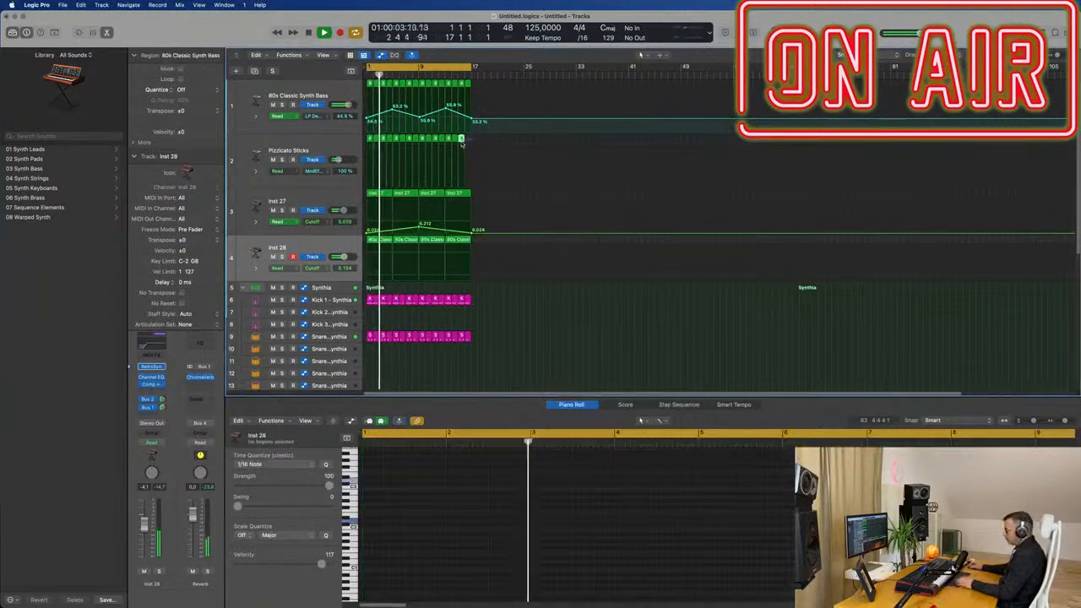
# Step: Copy the first Hi-Hat 1 region to bar 1 of the Tom Low track and delete the copy's second note
pyautogui.scroll(-3, 479, 280)
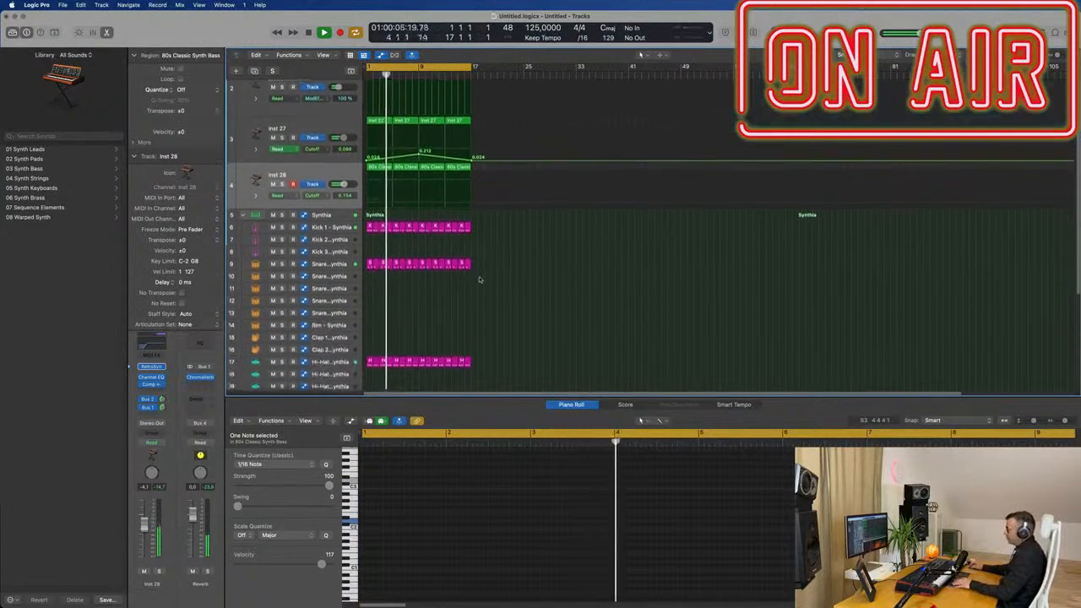
pyautogui.scroll(-5, 479, 280)
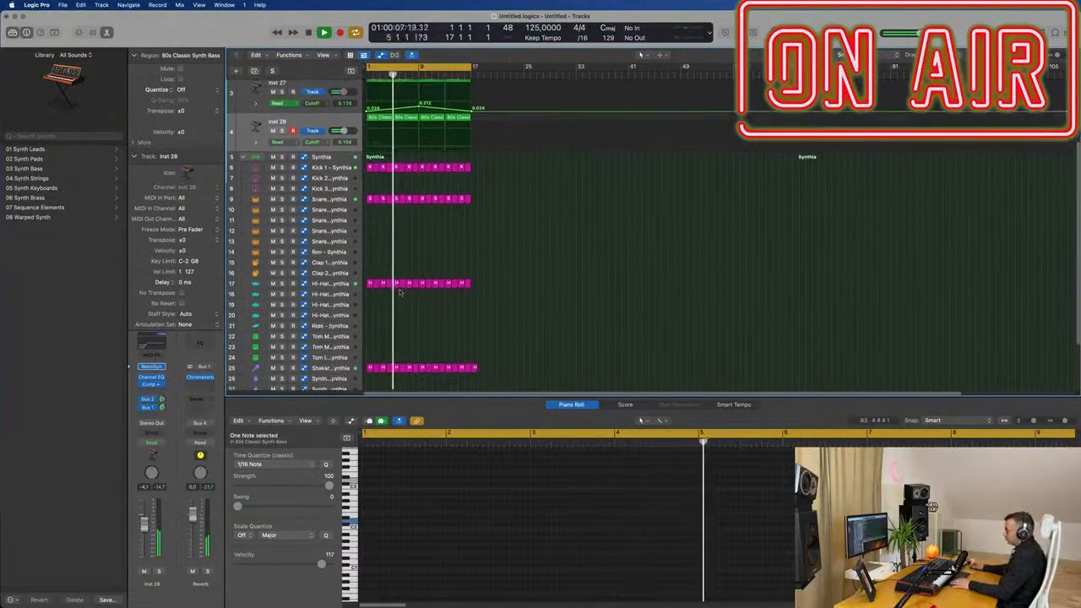
pyautogui.click(369, 284)
pyautogui.moveTo(369, 284); pyautogui.dragTo(371, 368)
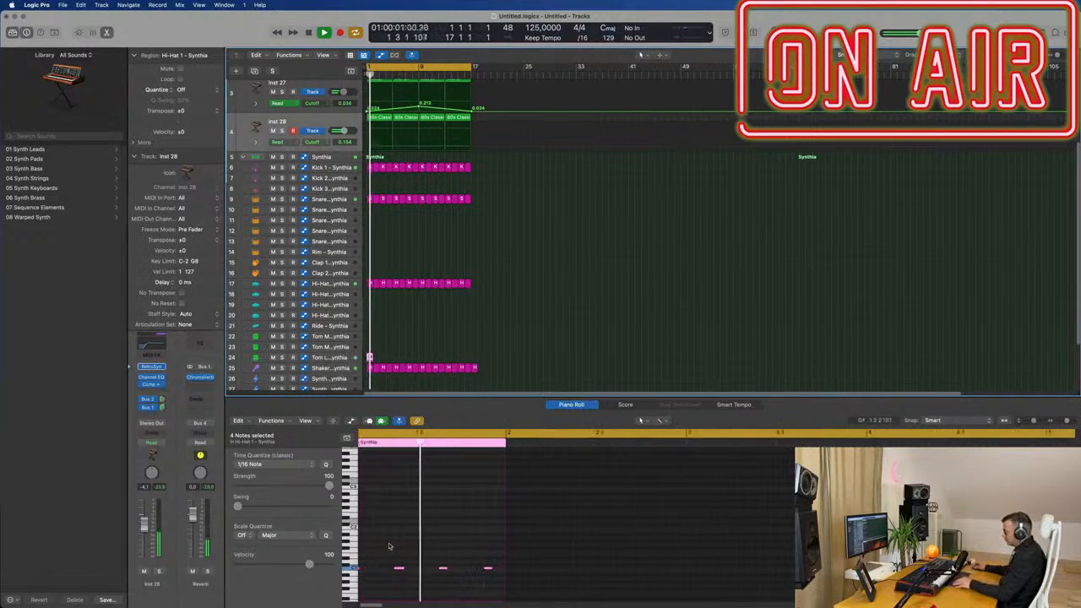
pyautogui.hscroll(-2, 390, 546)
pyautogui.click(435, 569)
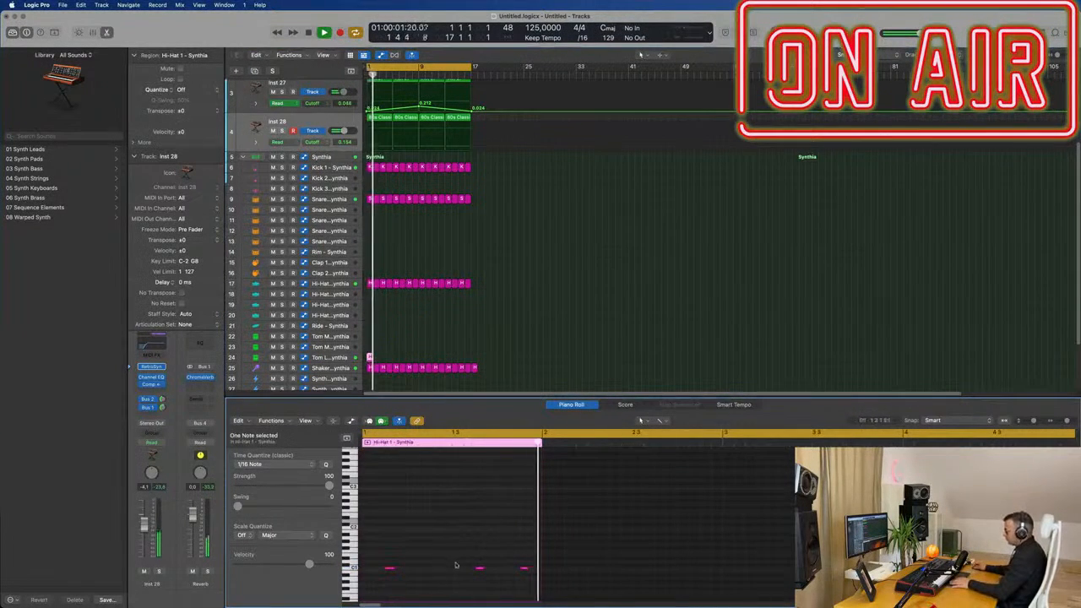
# Step: Repeat the one-bar Tom Low region until it fills all 16 bars, and replay with the Tom Low track selected
pyautogui.moveTo(406, 359); pyautogui.dragTo(354, 359)
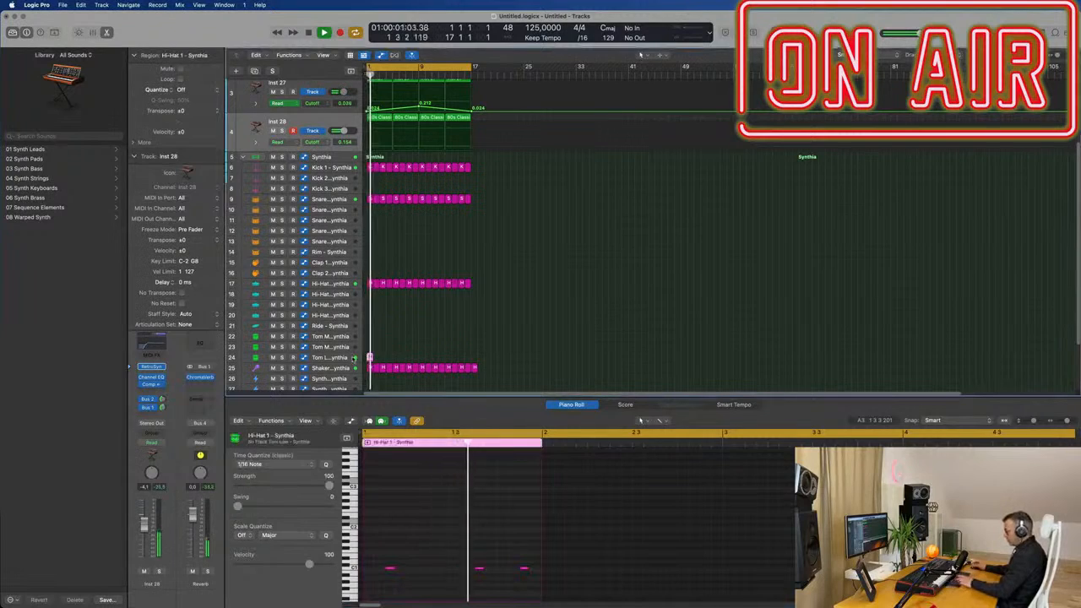
pyautogui.press('super+r')
pyautogui.press('super+r')
pyautogui.press('super+r')
pyautogui.press('super+r')
pyautogui.press('super+r')
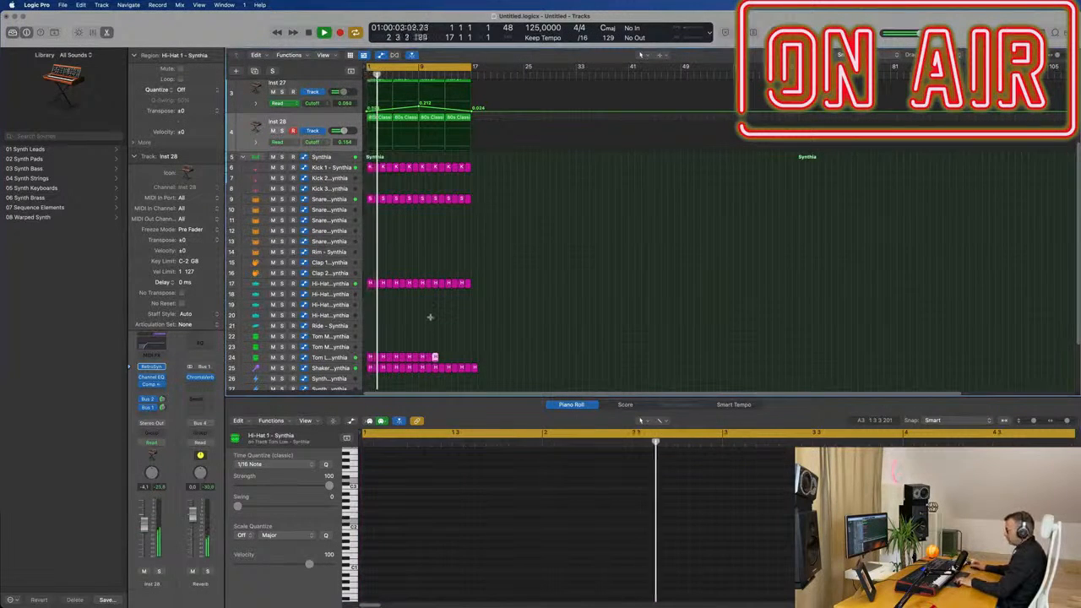
pyautogui.press('super+r')
pyautogui.press('super+r')
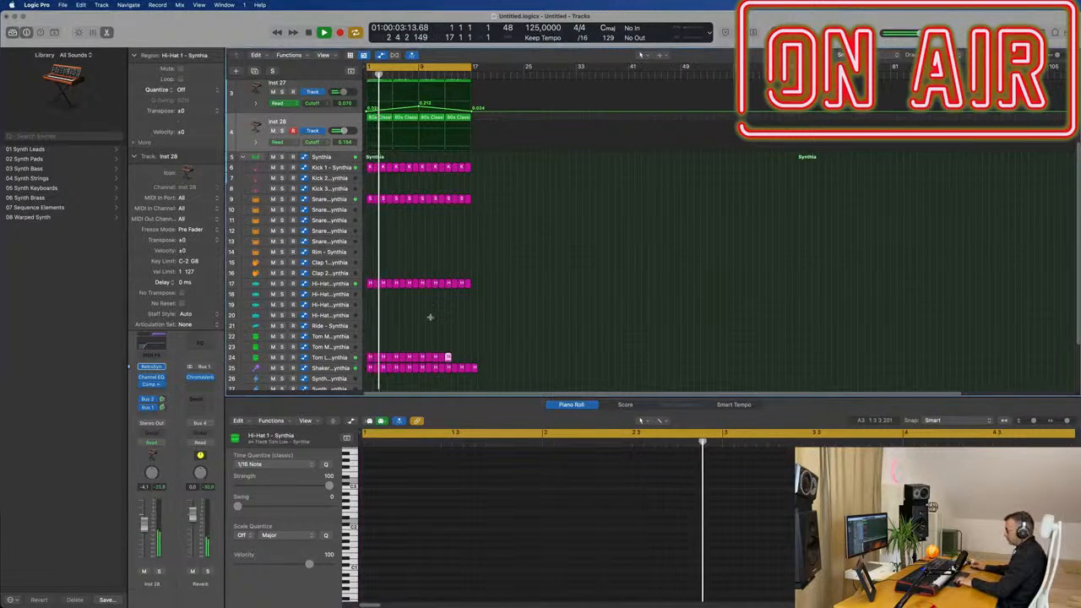
pyautogui.click(341, 356)
pyautogui.press('Return')
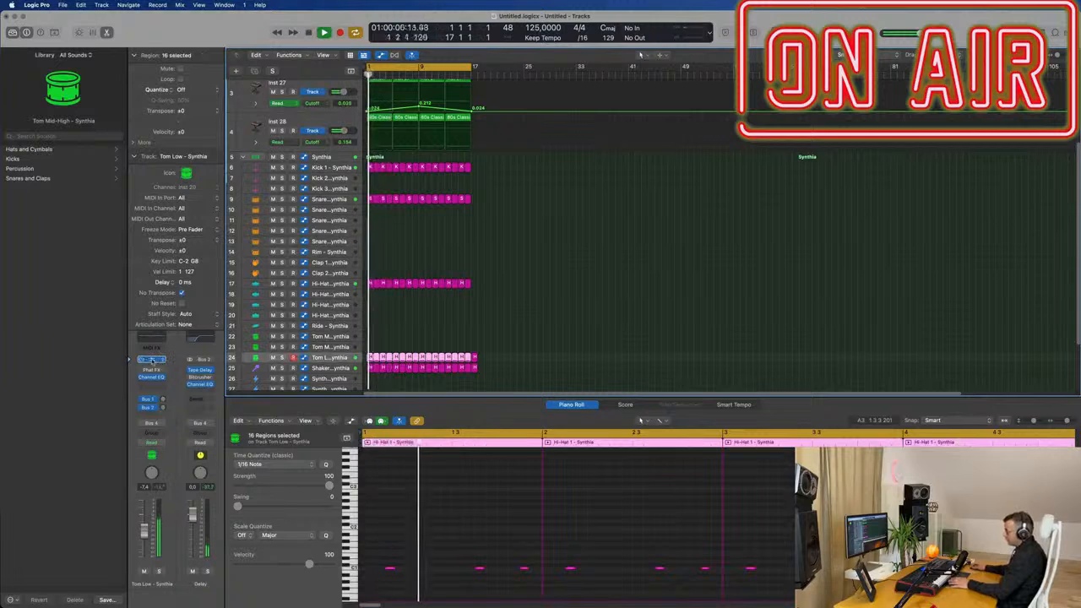
# Step: Show Tom Low's Drum Synth, solo the track and set the decay to about 48.3 %
pyautogui.click(151, 360)
pyautogui.moveTo(622, 130); pyautogui.dragTo(573, 156)
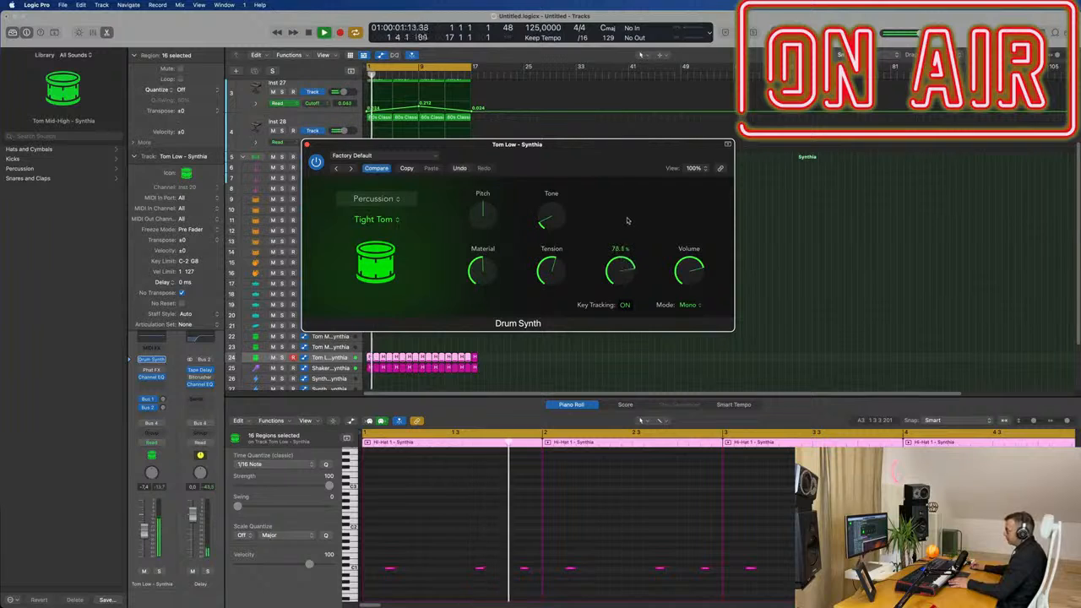
pyautogui.click(159, 572)
pyautogui.moveTo(626, 272); pyautogui.dragTo(628, 244)
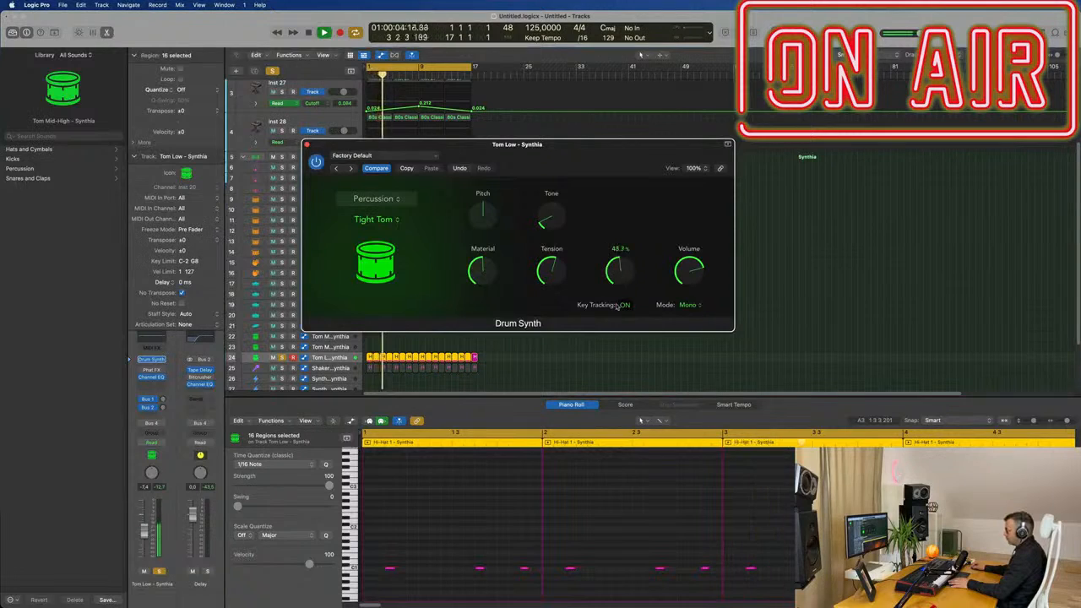
# Step: Transpose all Tom Low notes upward and lower the channel volume to -11.6 dB in the full mix
pyautogui.click(475, 527)
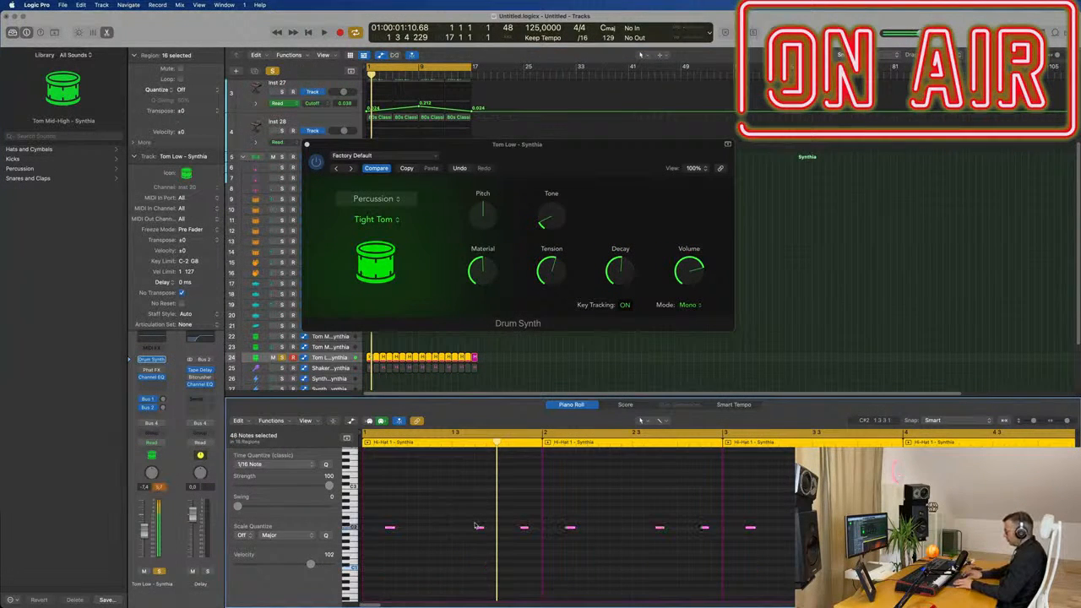
pyautogui.press('space')
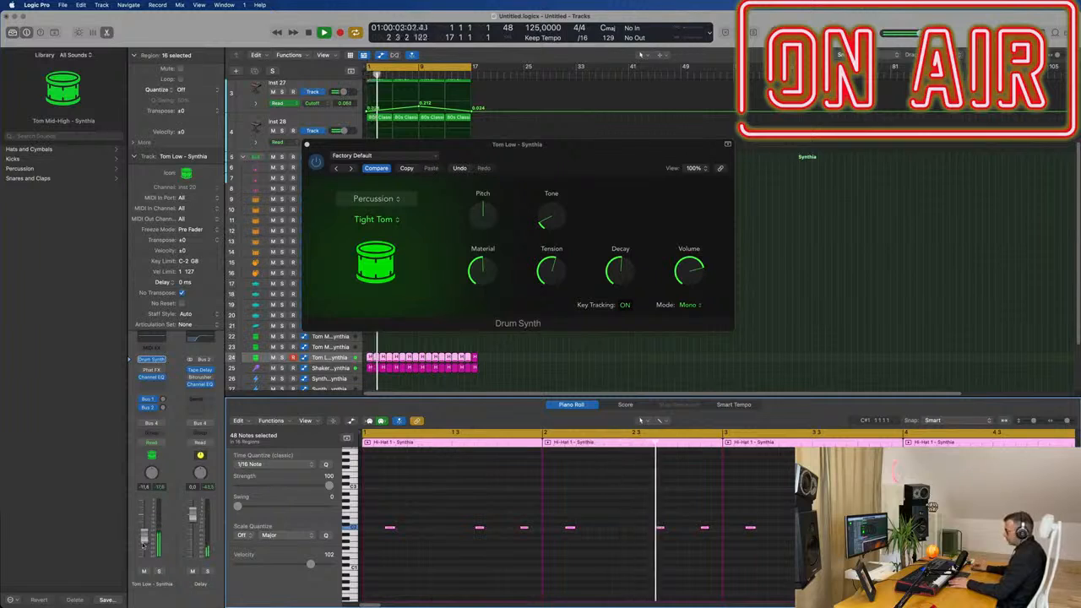
pyautogui.moveTo(539, 153); pyautogui.dragTo(602, 162)
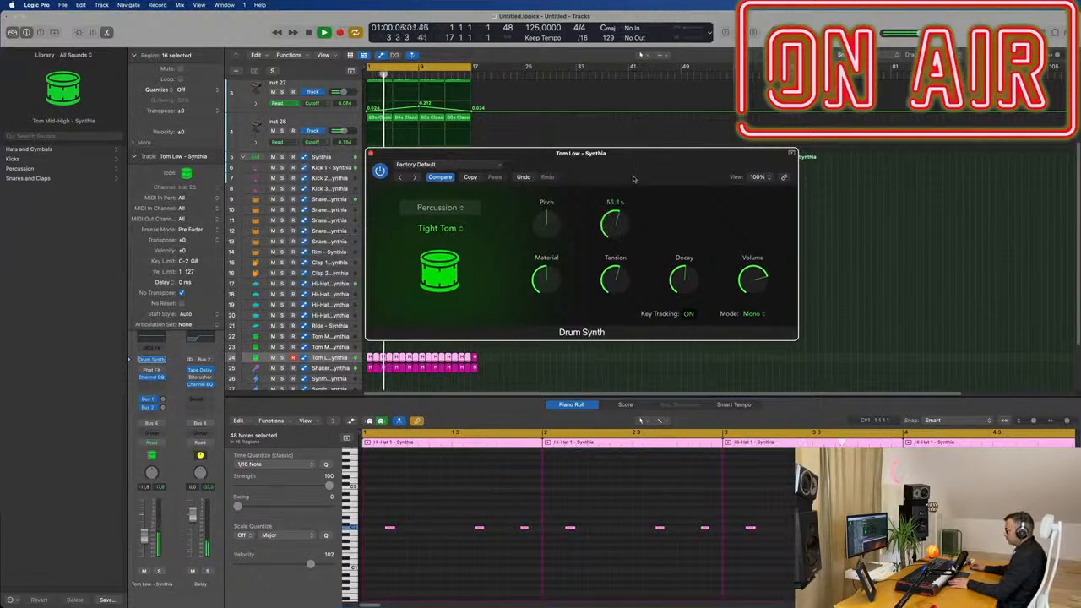
# Step: Solo Tom Low to raise its Drum Synth tone and set the pitch to about 7, then return to the full mix
pyautogui.click(159, 572)
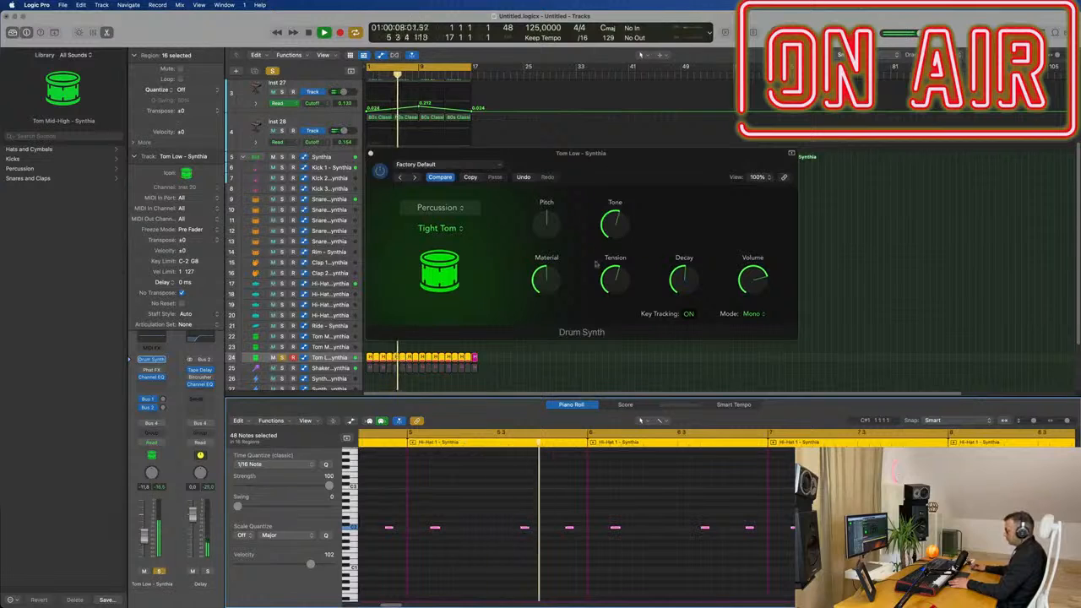
pyautogui.moveTo(614, 227); pyautogui.dragTo(620, 214)
pyautogui.moveTo(551, 223); pyautogui.dragTo(557, 211)
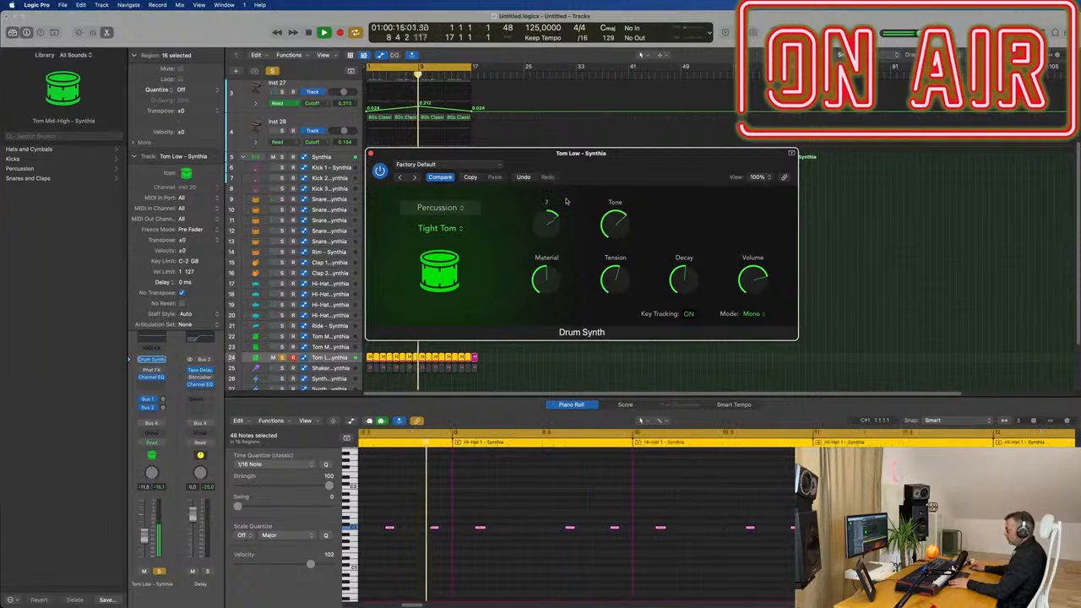
pyautogui.click(158, 571)
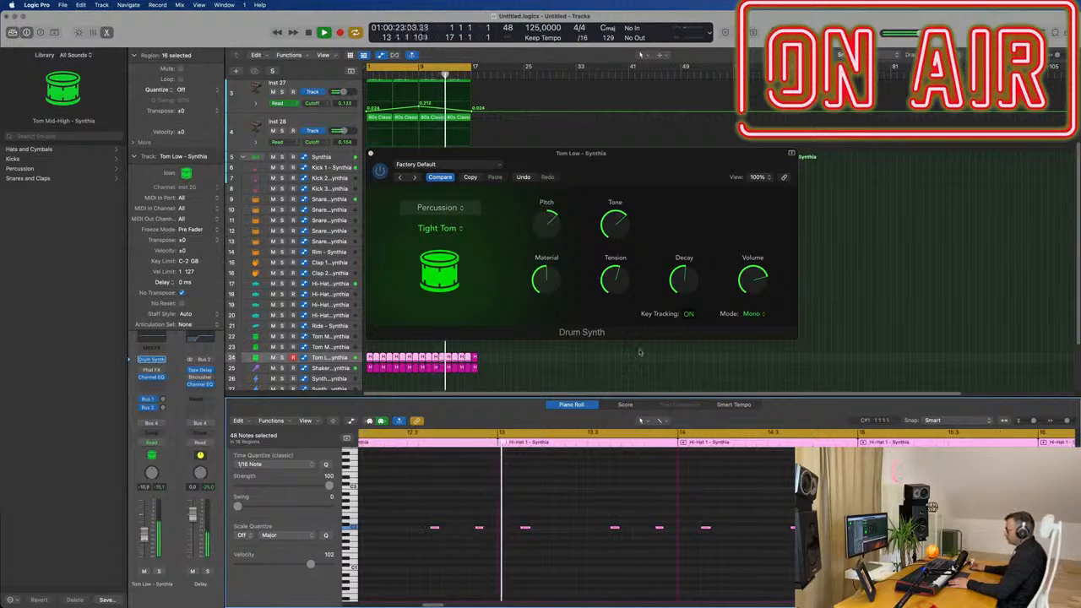
# Step: Fine-tune Tom Low's decay, set its tension to about 59.3 % and close the Drum Synth window
pyautogui.moveTo(693, 281); pyautogui.dragTo(695, 259)
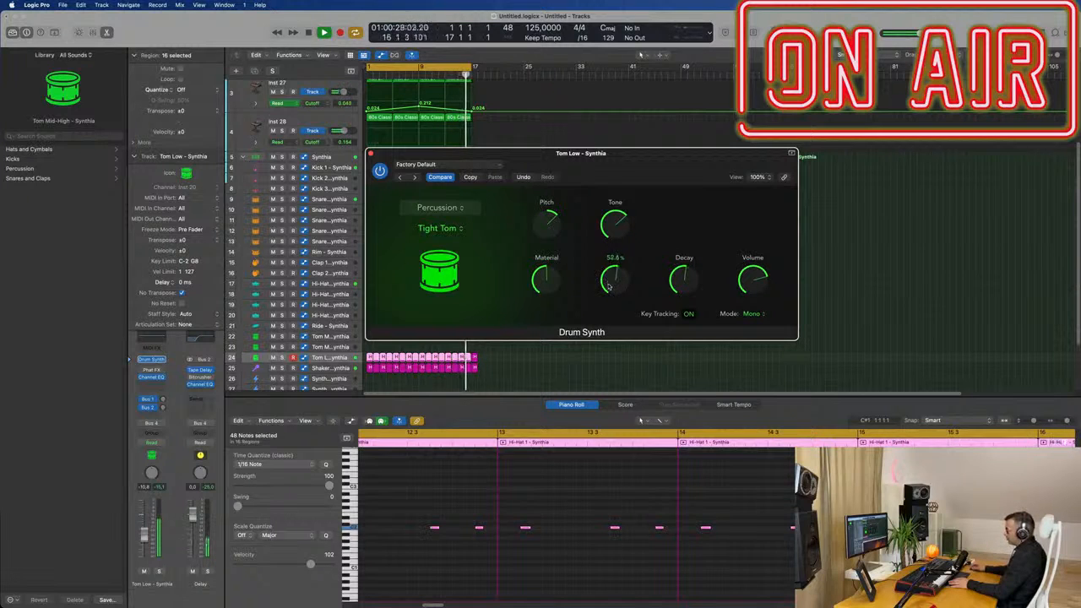
pyautogui.moveTo(609, 287); pyautogui.dragTo(618, 276)
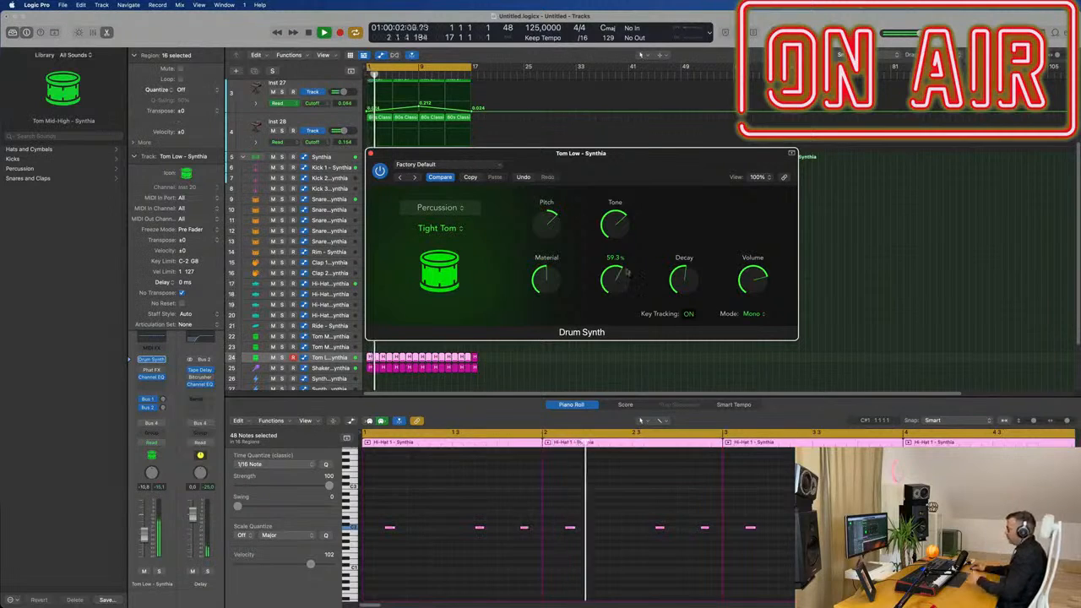
pyautogui.moveTo(682, 164); pyautogui.dragTo(684, 164)
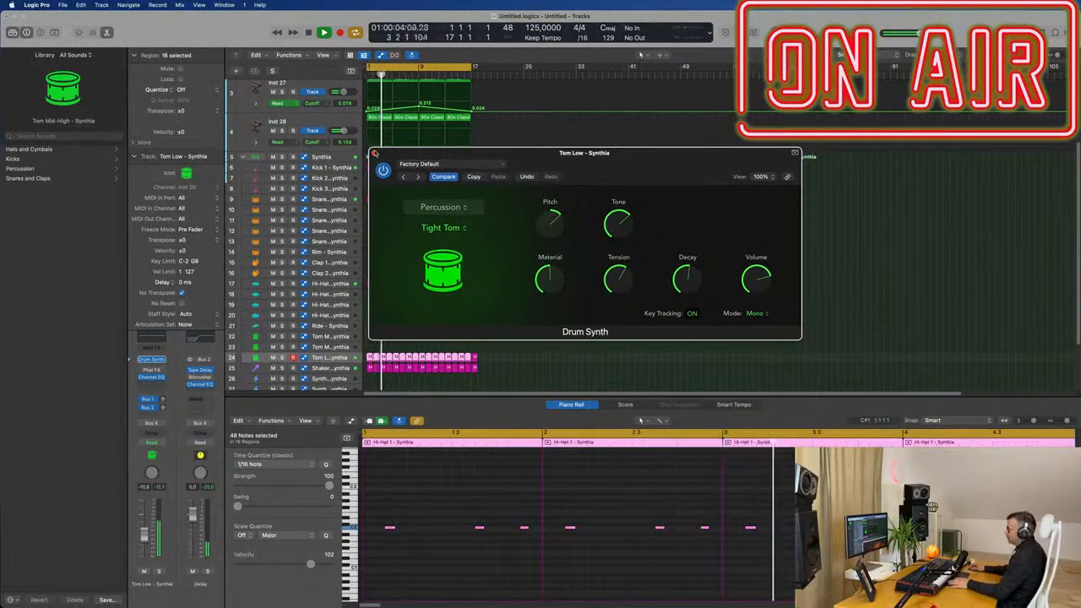
pyautogui.click(374, 153)
# Step: Copy the first Hi-Hat 1 region to bar 1 of the Hi-Hat 2 track
pyautogui.scroll(-2, 538, 288)
pyautogui.scroll(-3, 537, 288)
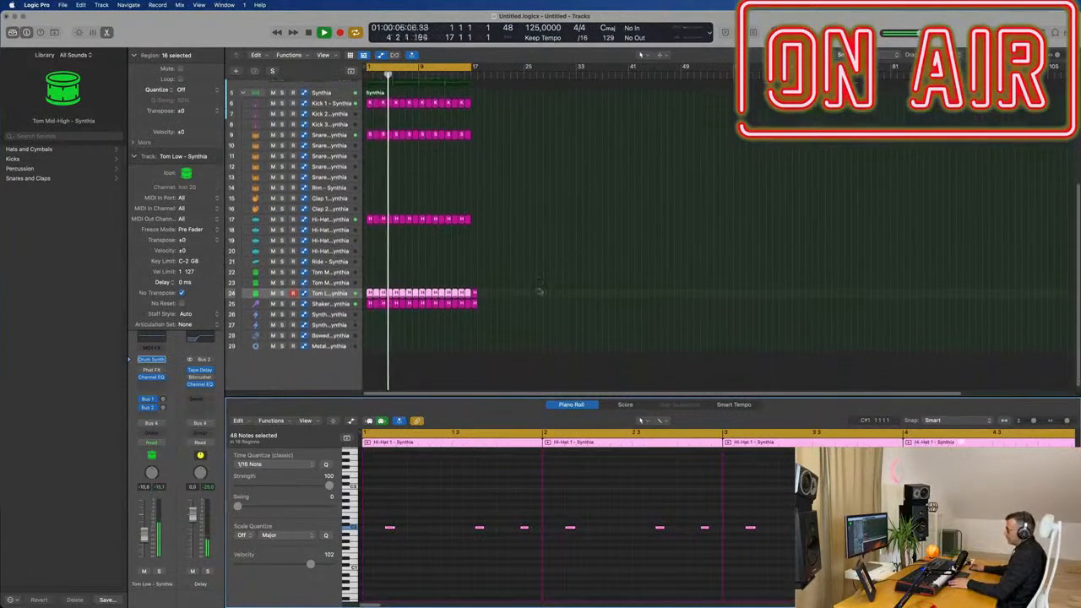
pyautogui.click(405, 234)
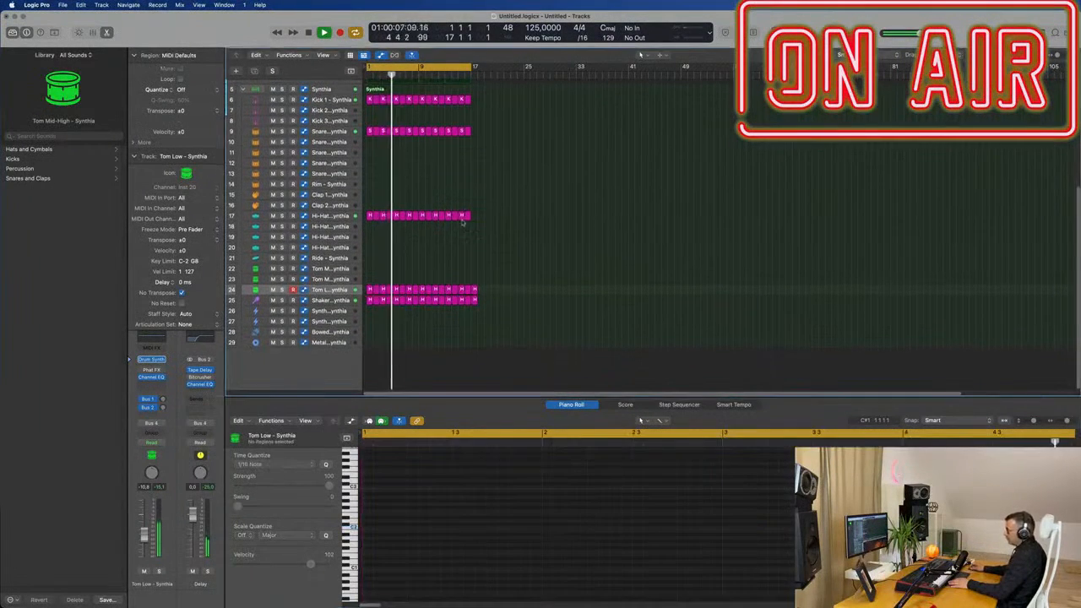
pyautogui.click(370, 216)
pyautogui.moveTo(366, 229); pyautogui.dragTo(369, 226)
# Step: Duplicate the four notes of the Hi-Hat 2 region to fill the bar with continuous sixteenth notes
pyautogui.moveTo(384, 548); pyautogui.dragTo(564, 601)
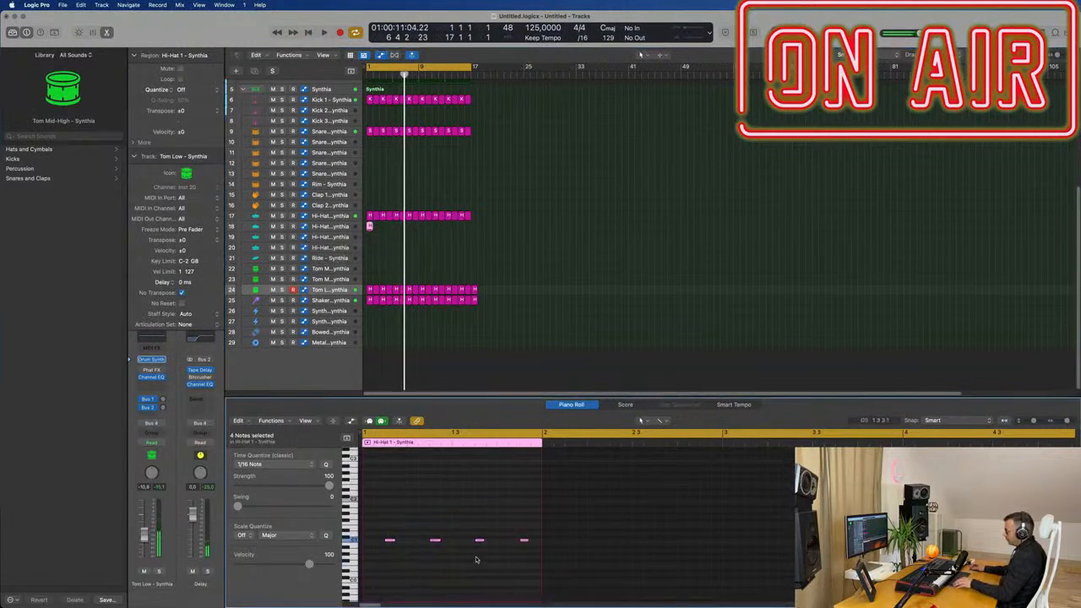
pyautogui.press('super+Right')
pyautogui.press('super+Right')
pyautogui.press('super+Right')
pyautogui.press('super+Right')
pyautogui.press('super+Right')
pyautogui.press('super+Right')
pyautogui.press('super+Left')
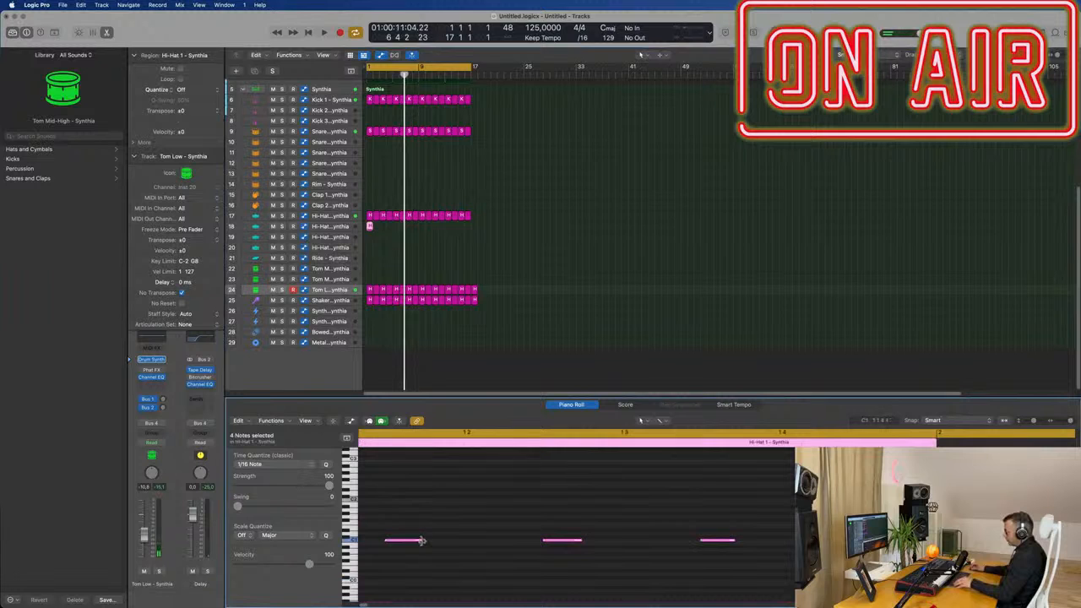
pyautogui.moveTo(422, 541); pyautogui.dragTo(500, 541)
pyautogui.hscroll(-2, 400, 544)
# Step: Repeat the Hi-Hat 2 region across the 16 bars and lower its channel volume to about -31 dB during playback
pyautogui.moveTo(376, 227); pyautogui.dragTo(361, 227)
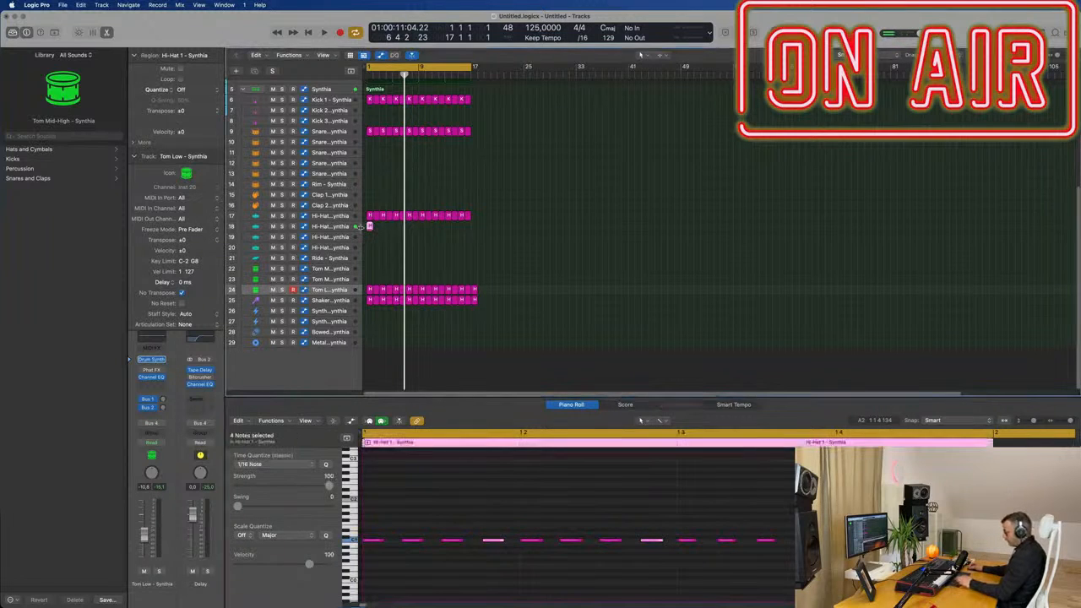
pyautogui.press('super+r')
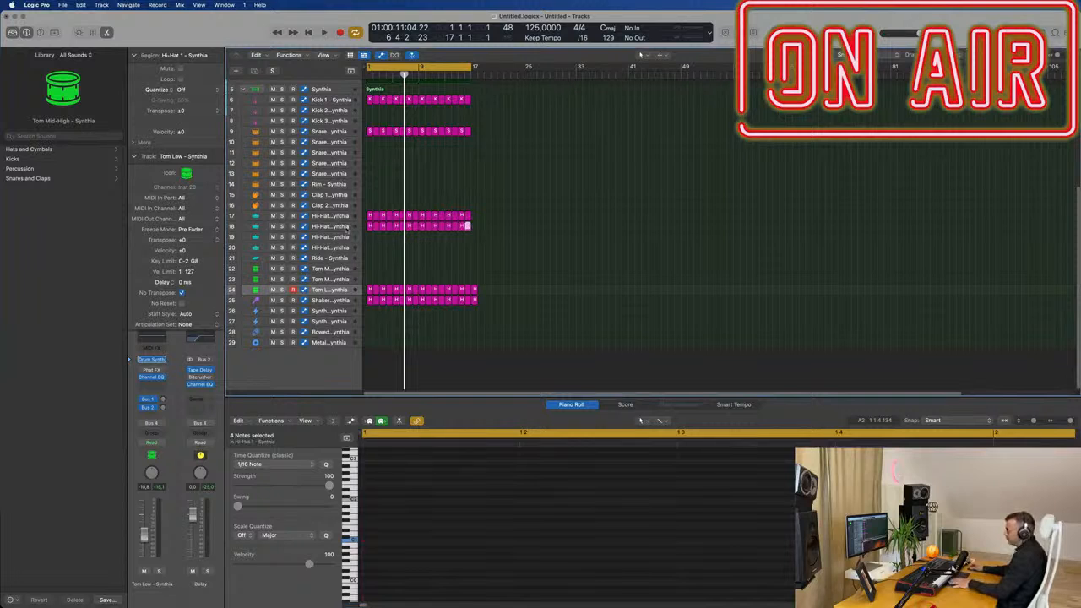
pyautogui.click(282, 228)
pyautogui.press('space')
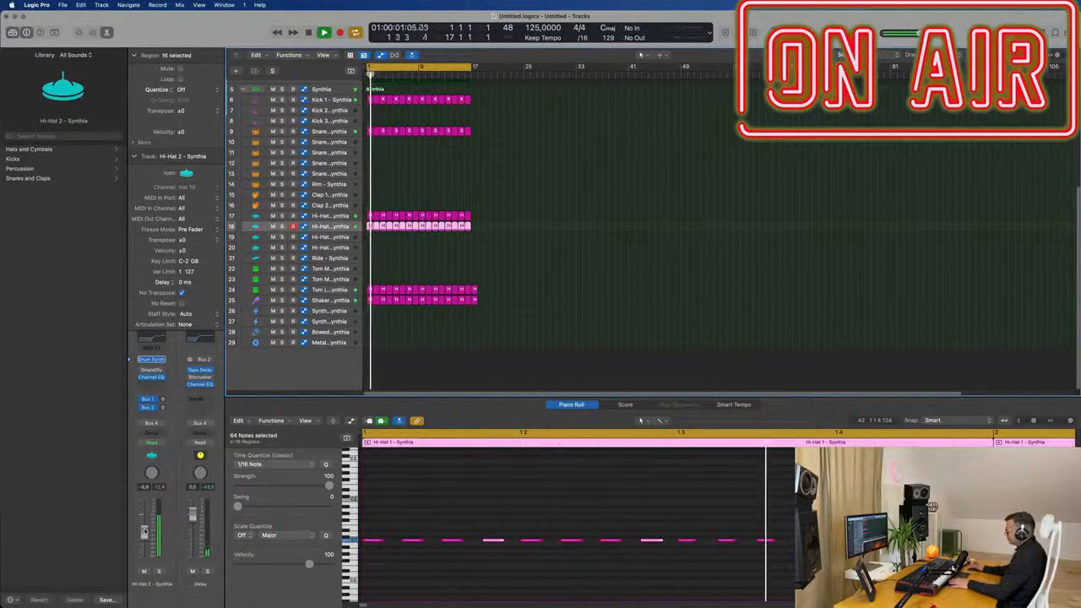
pyautogui.moveTo(145, 531)
pyautogui.mouseDown()
pyautogui.moveTo(155, 571)
pyautogui.moveTo(145, 549)
pyautogui.mouseUp()
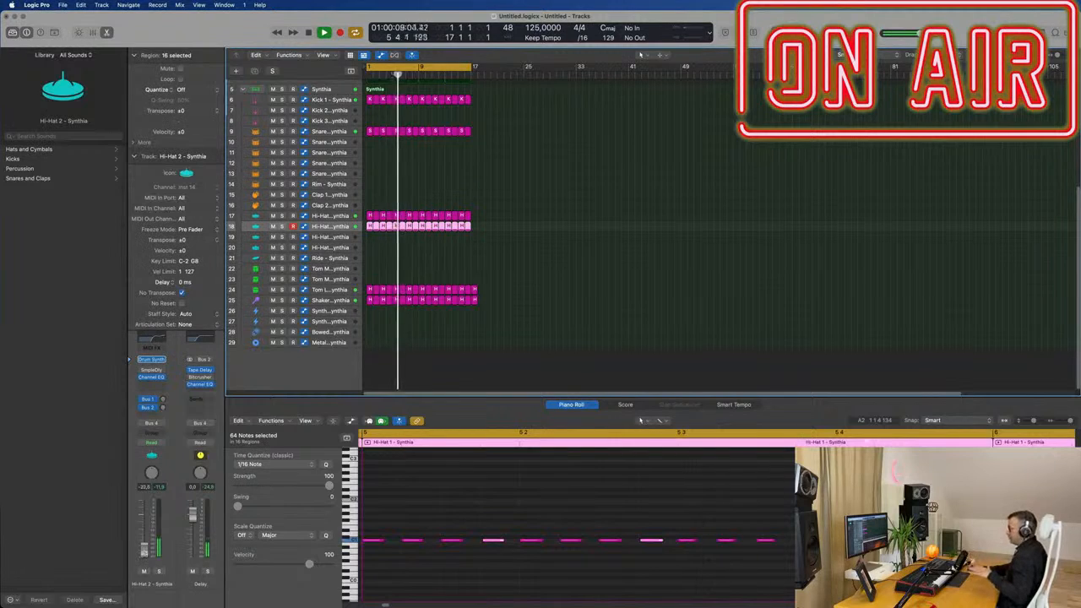
pyautogui.moveTo(144, 534); pyautogui.dragTo(144, 550)
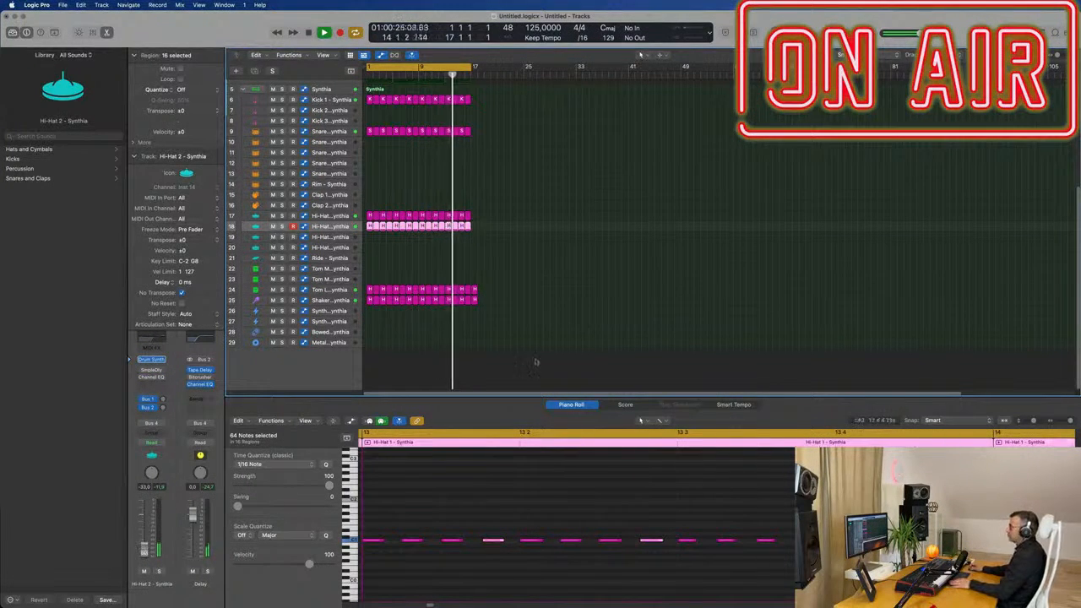
# Step: Deselect the drum regions and duplicate the Inst 28 track with its settings as a new empty synth track
pyautogui.scroll(8, 568, 287)
pyautogui.click(570, 280)
pyautogui.scroll(3, 566, 278)
pyautogui.scroll(-2, 559, 279)
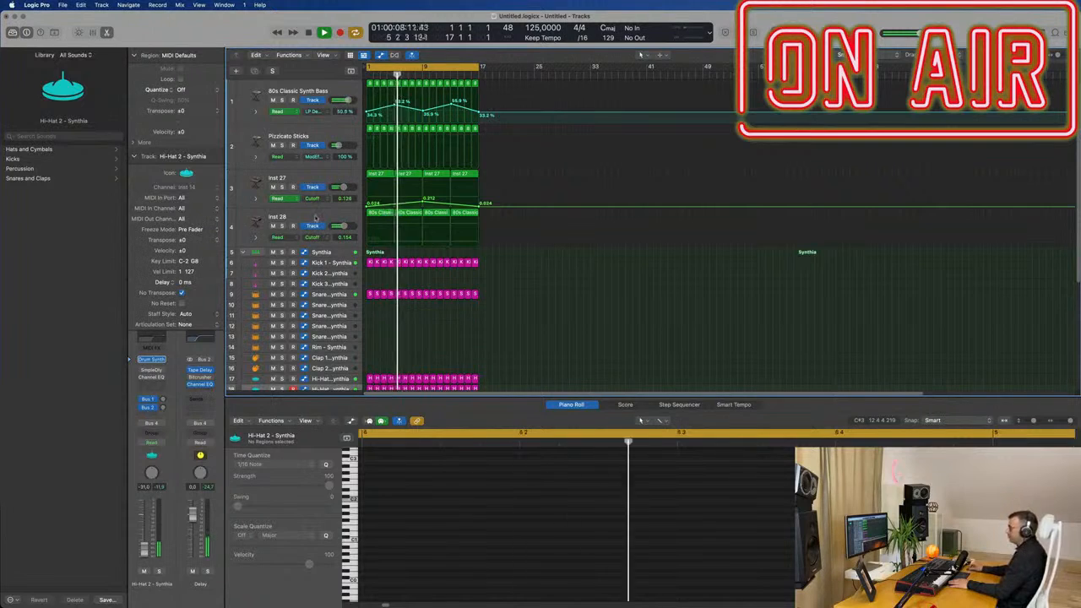
pyautogui.click(260, 221)
pyautogui.click(254, 72)
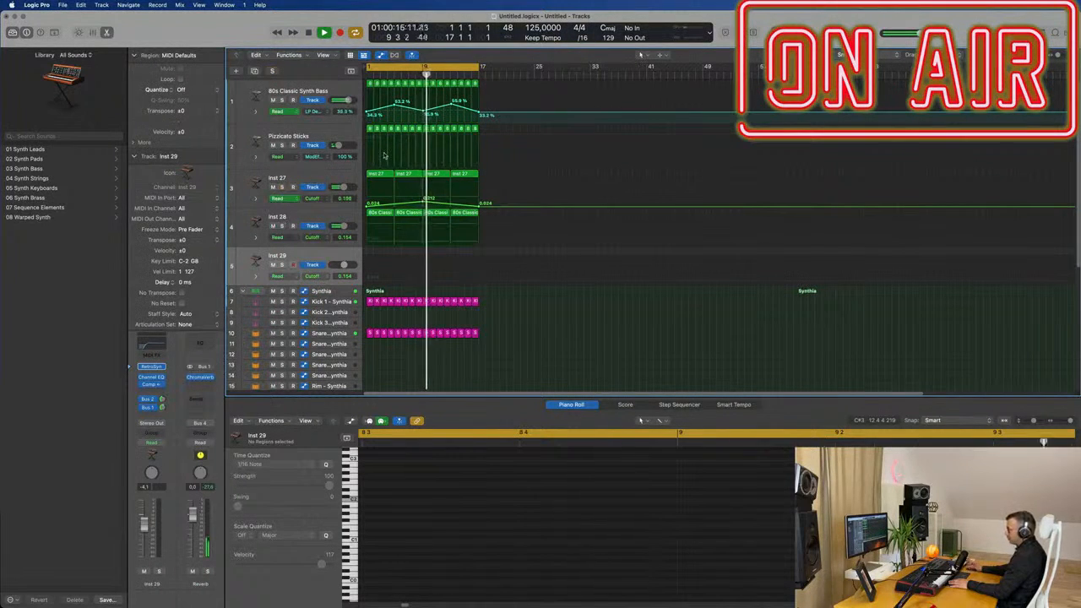
pyautogui.click(333, 177)
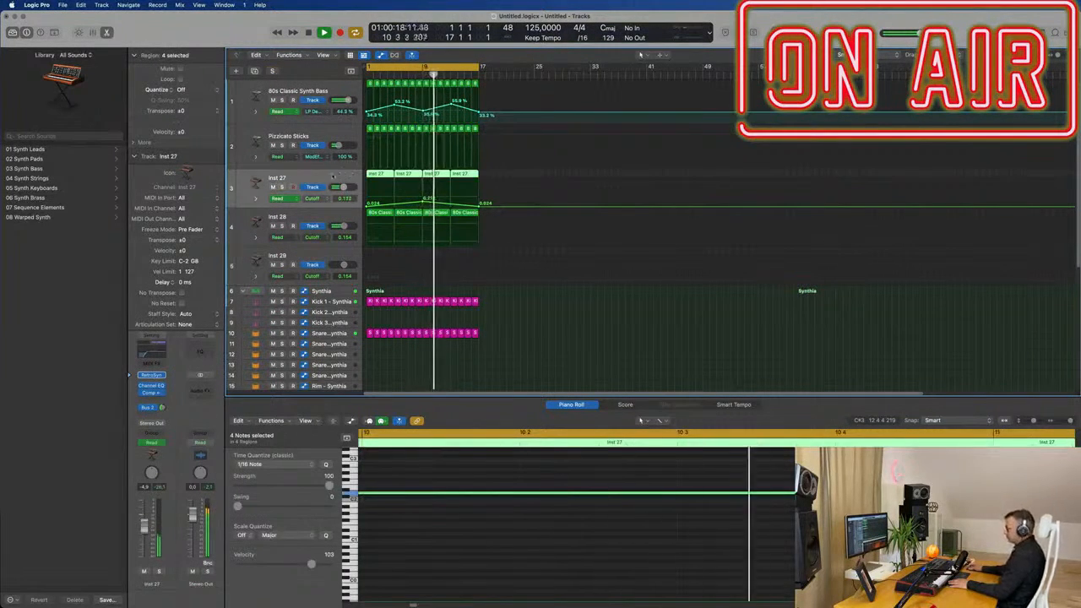
pyautogui.click(318, 260)
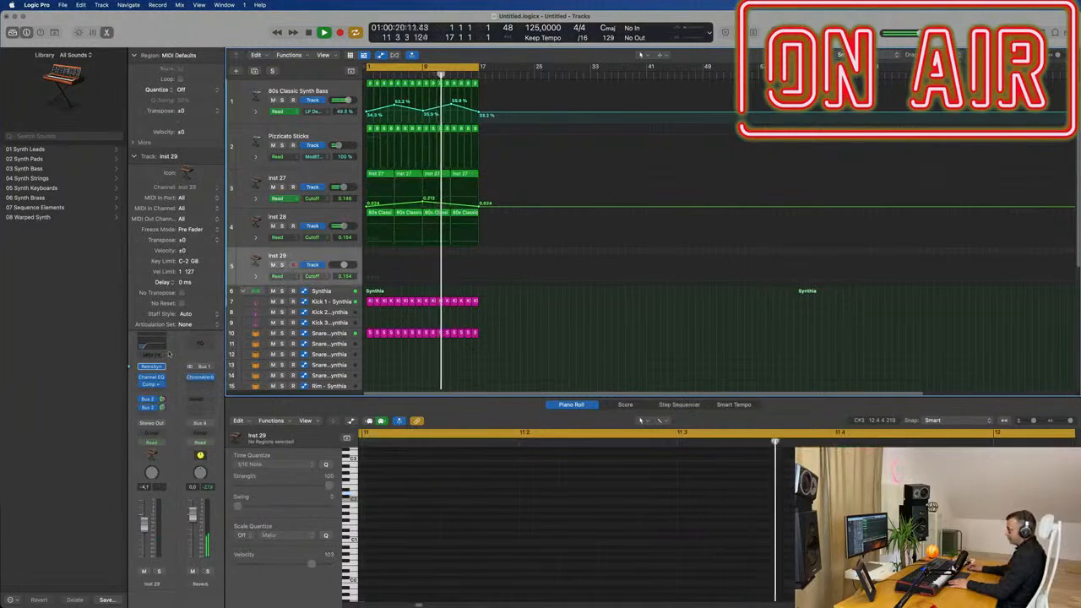
pyautogui.click(152, 368)
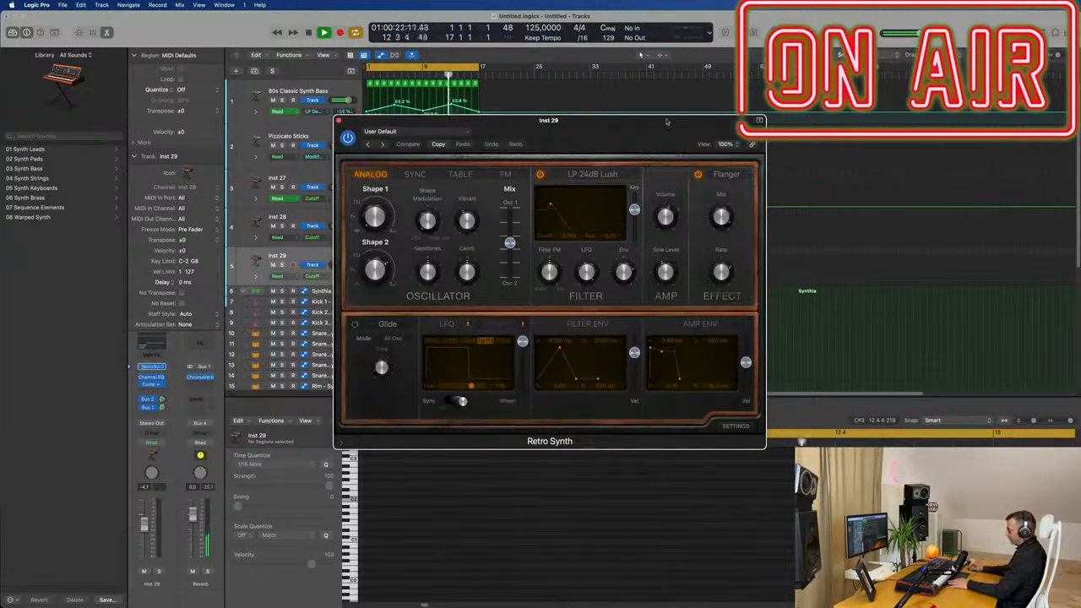
pyautogui.moveTo(583, 135); pyautogui.dragTo(616, 132)
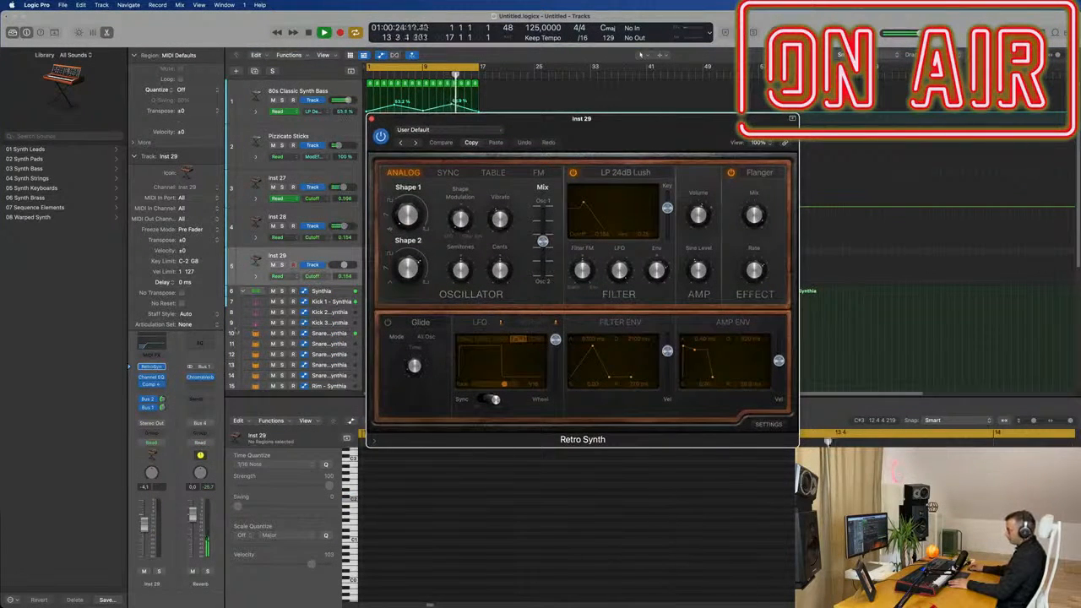
pyautogui.click(468, 131)
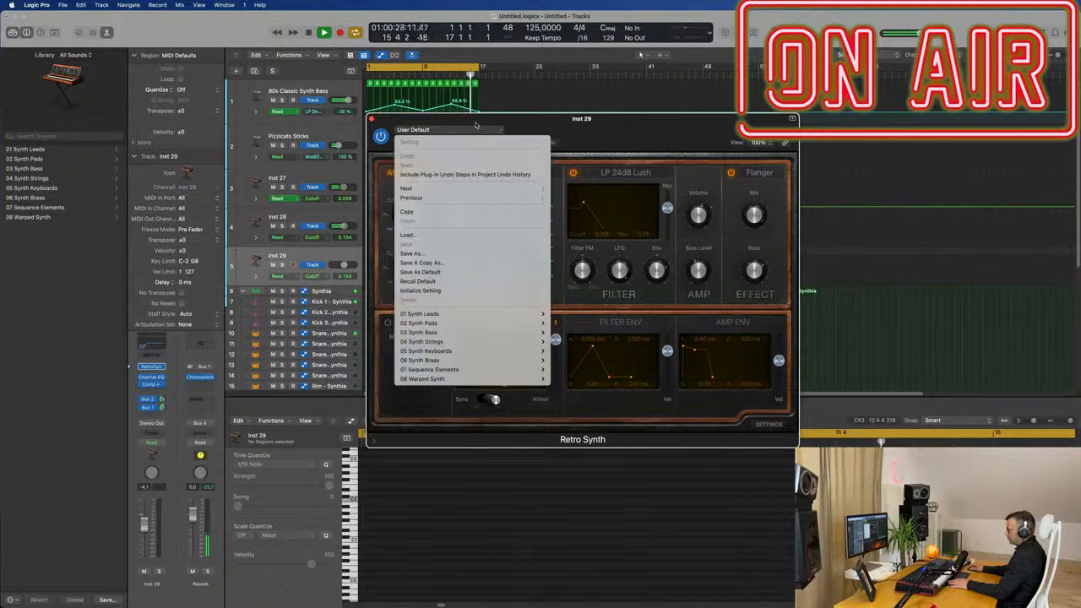
pyautogui.click(165, 370)
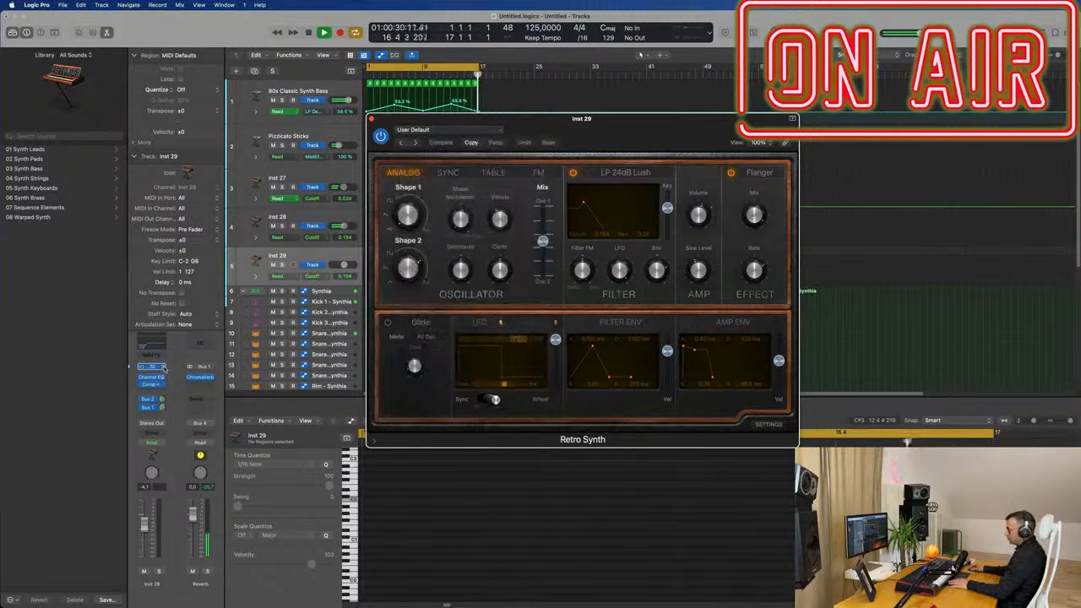
# Step: Replace the Retro Synth instrument on the Inst 29 track with Alchemy
pyautogui.click(165, 370)
pyautogui.moveTo(191, 305)
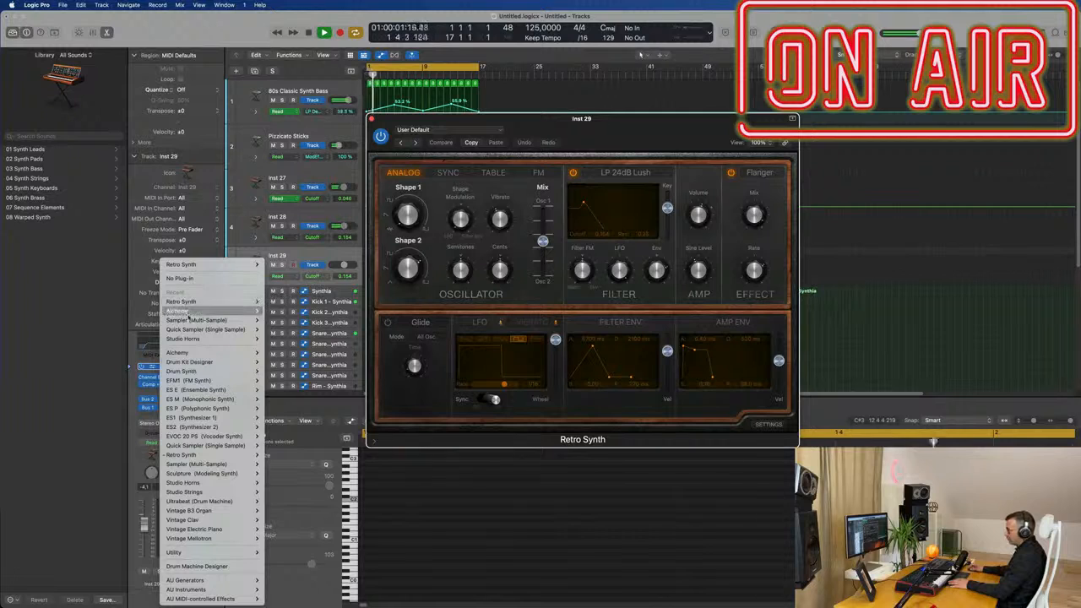
pyautogui.click(278, 302)
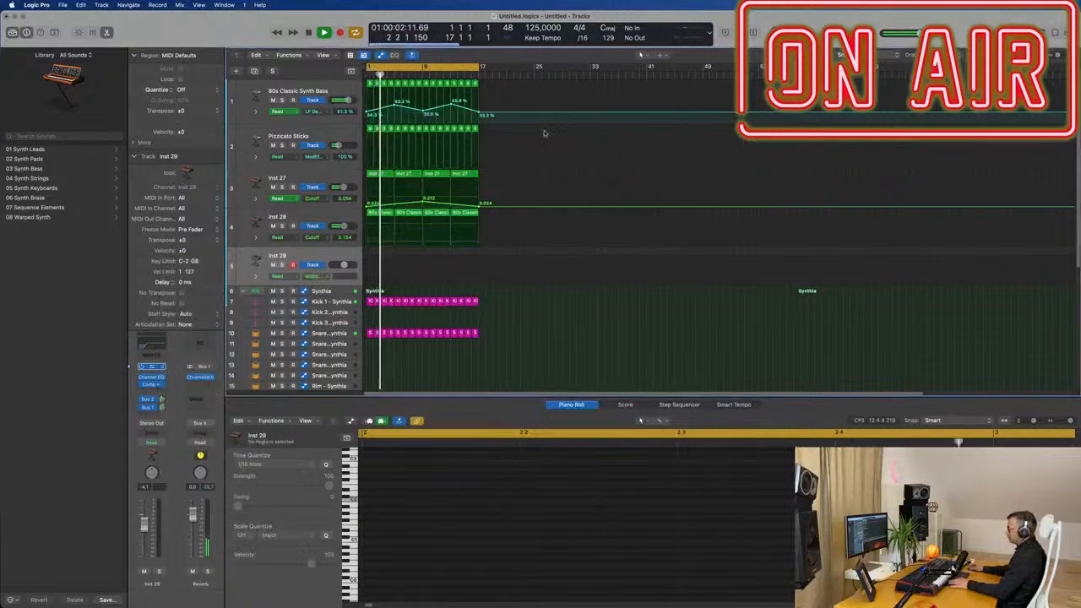
pyautogui.moveTo(592, 125); pyautogui.dragTo(665, 132)
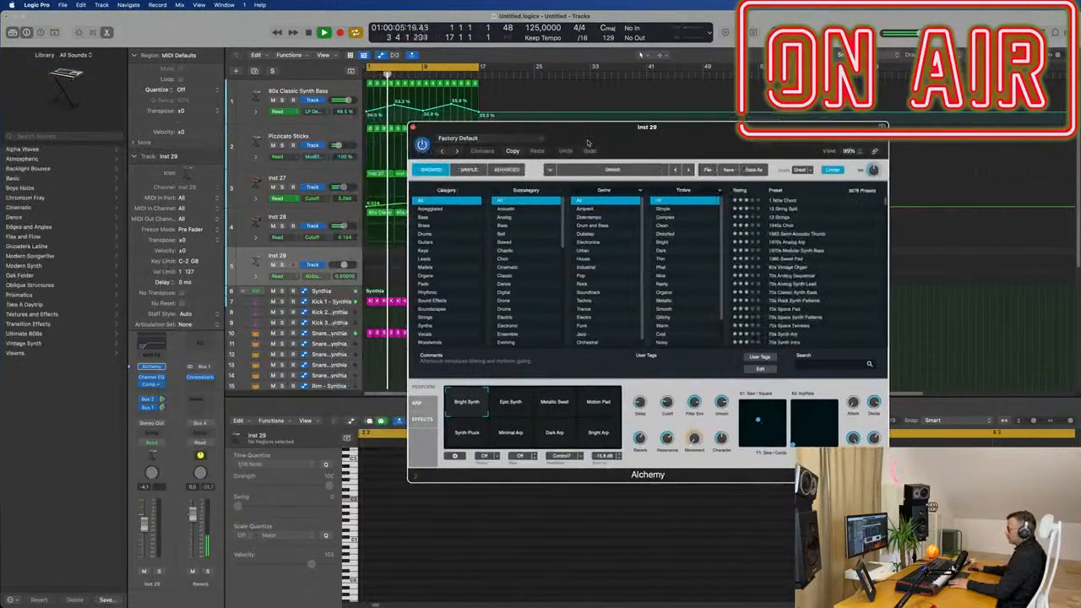
# Step: Load the Analog EP preset from Alchemy's Keys category and raise the track's Bus 2 delay send
pyautogui.click(424, 251)
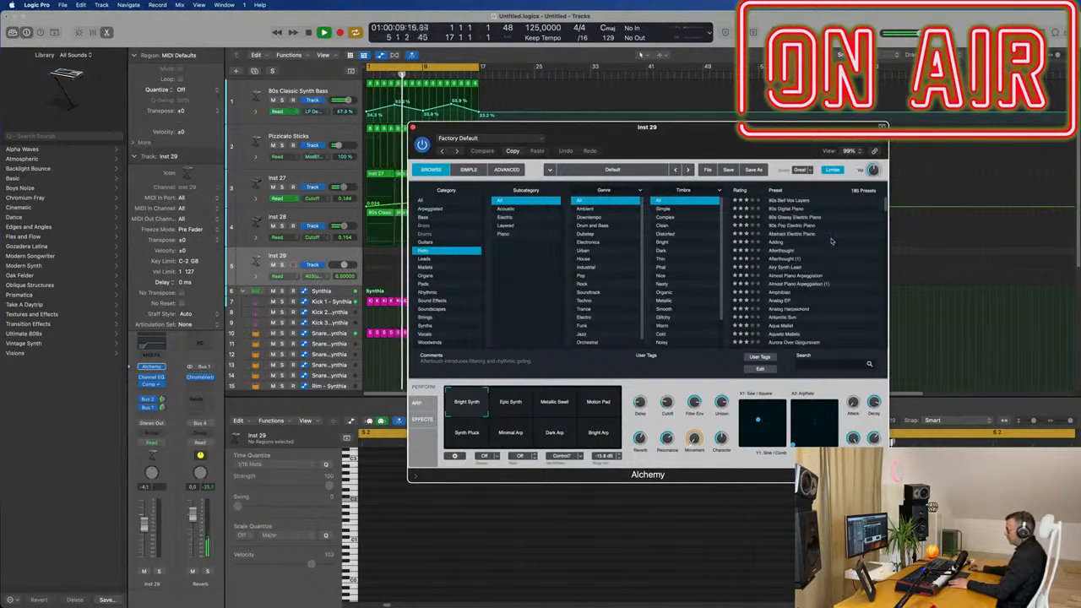
pyautogui.click(784, 301)
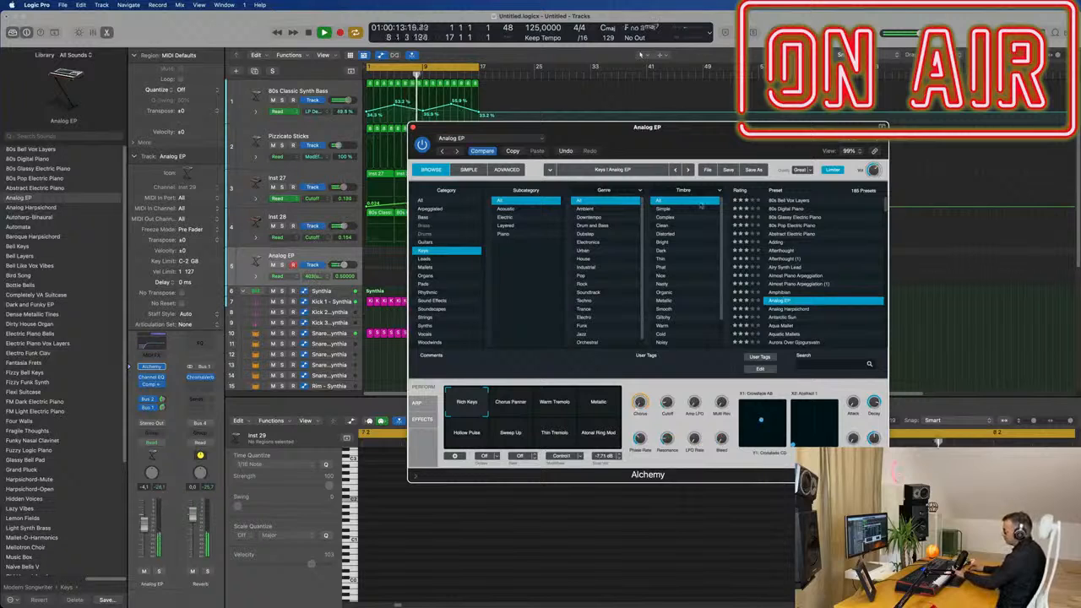
pyautogui.click(173, 408)
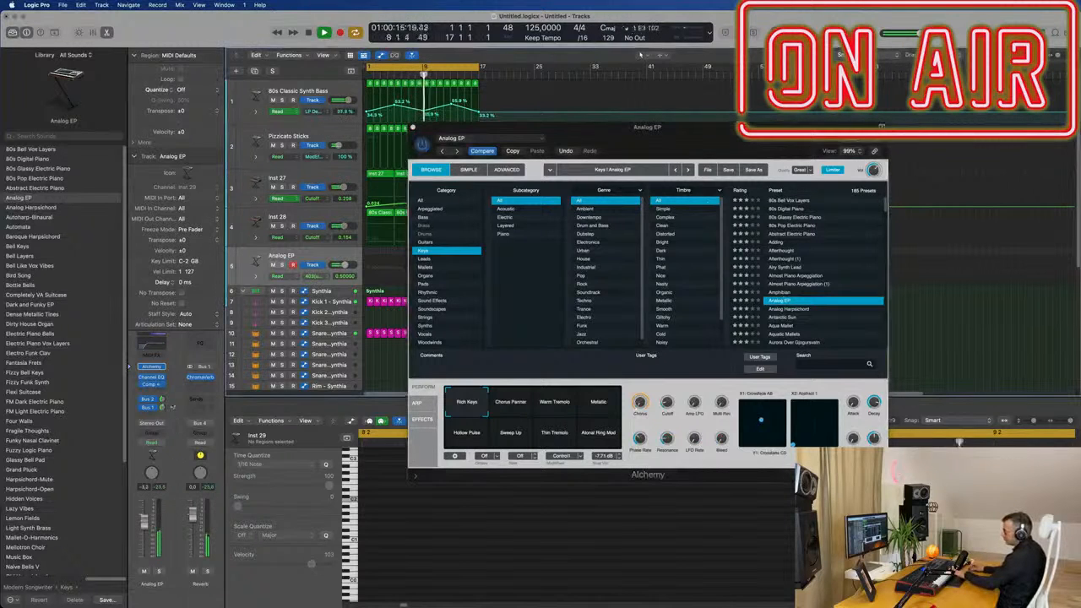
pyautogui.moveTo(162, 400); pyautogui.dragTo(162, 395)
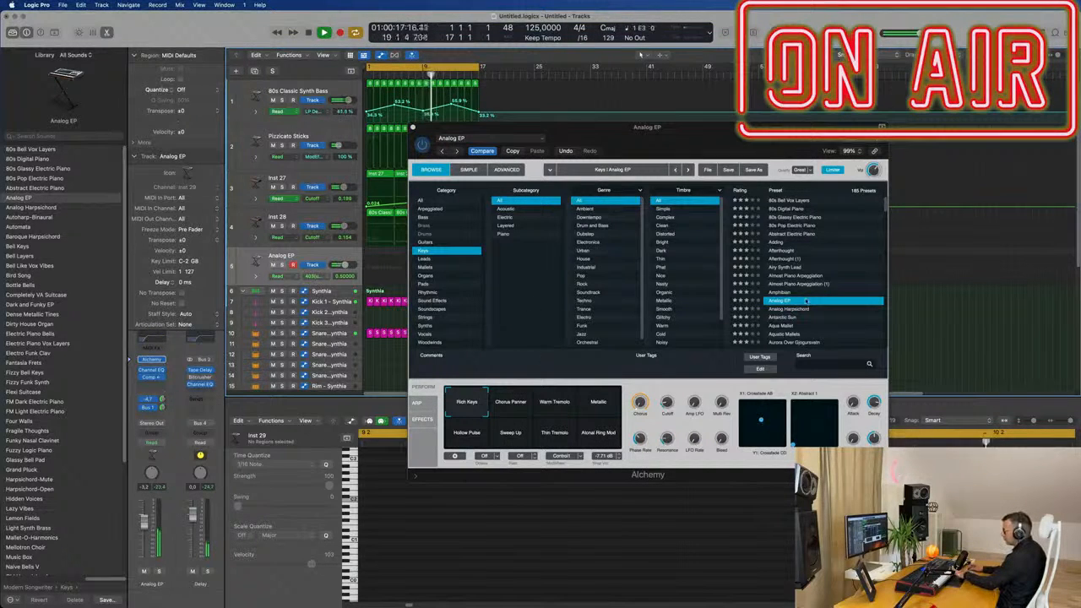
# Step: Audition the Airy Synth Lead and Aquatic Mallets presets and lower the track's channel volume to about -6.4 dB
pyautogui.click(772, 268)
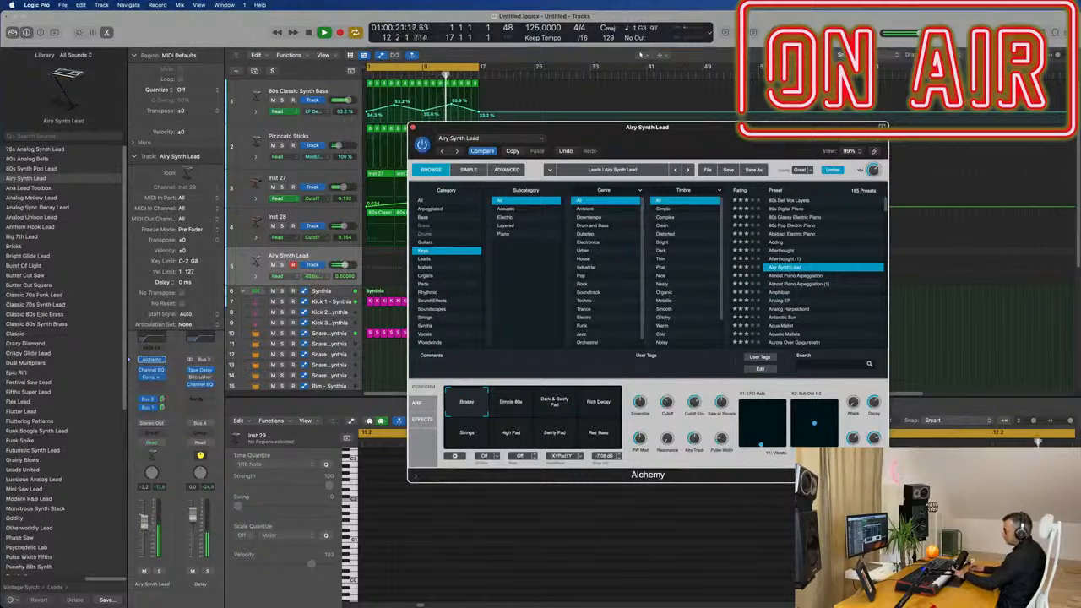
pyautogui.moveTo(145, 523); pyautogui.dragTo(144, 538)
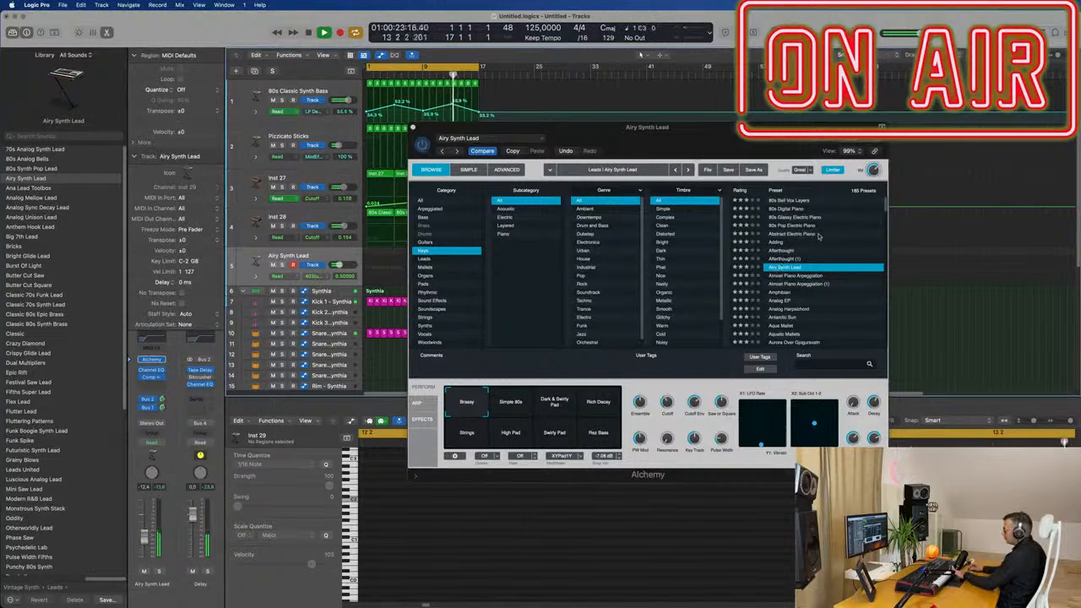
pyautogui.scroll(-3, 817, 238)
pyautogui.click(786, 258)
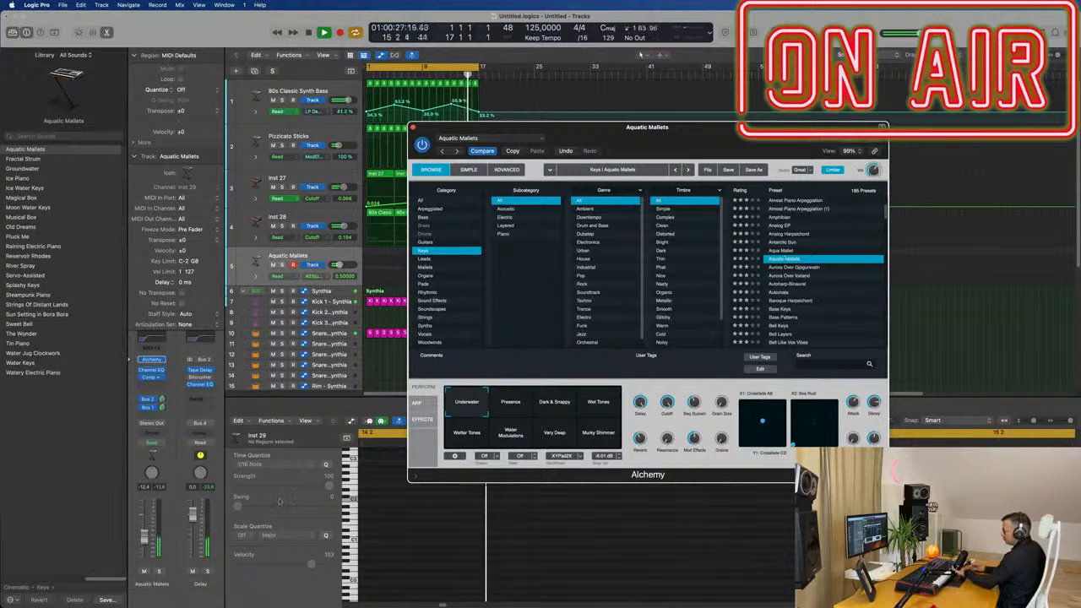
pyautogui.moveTo(145, 530); pyautogui.dragTo(146, 527)
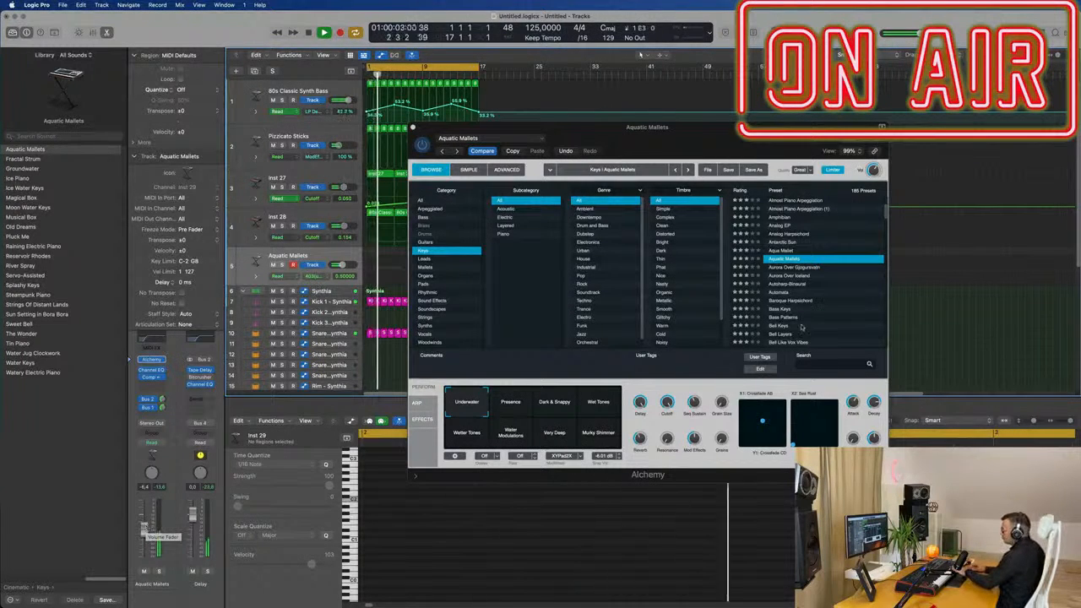
# Step: Load the Aurora Over Iceland preset and record a four-bar melody on its track from bar 9
pyautogui.click(794, 277)
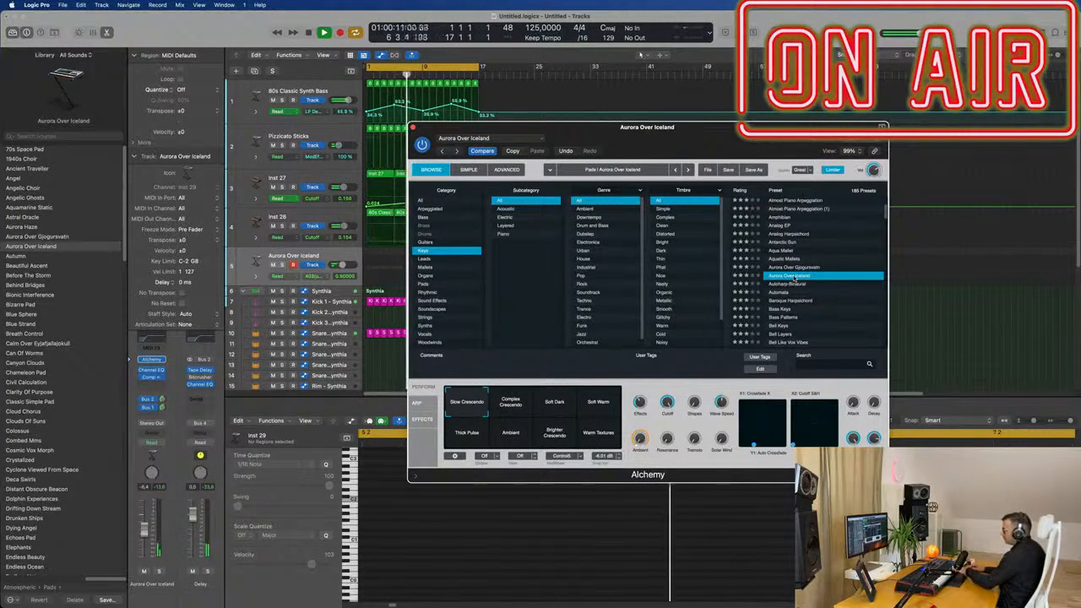
pyautogui.moveTo(752, 138); pyautogui.dragTo(1042, 153)
pyautogui.press('r')
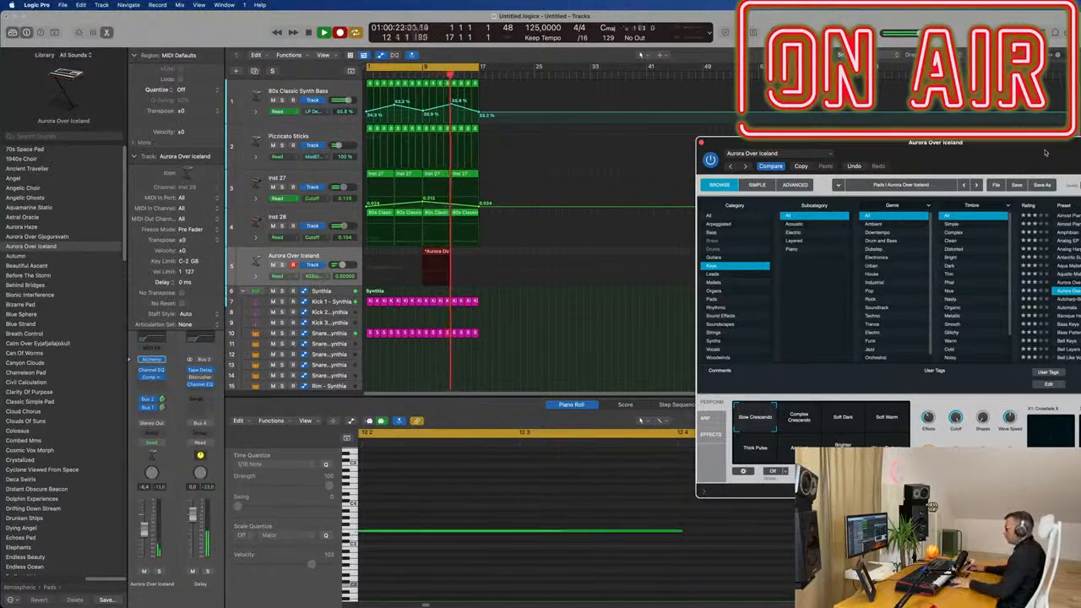
pyautogui.press('space')
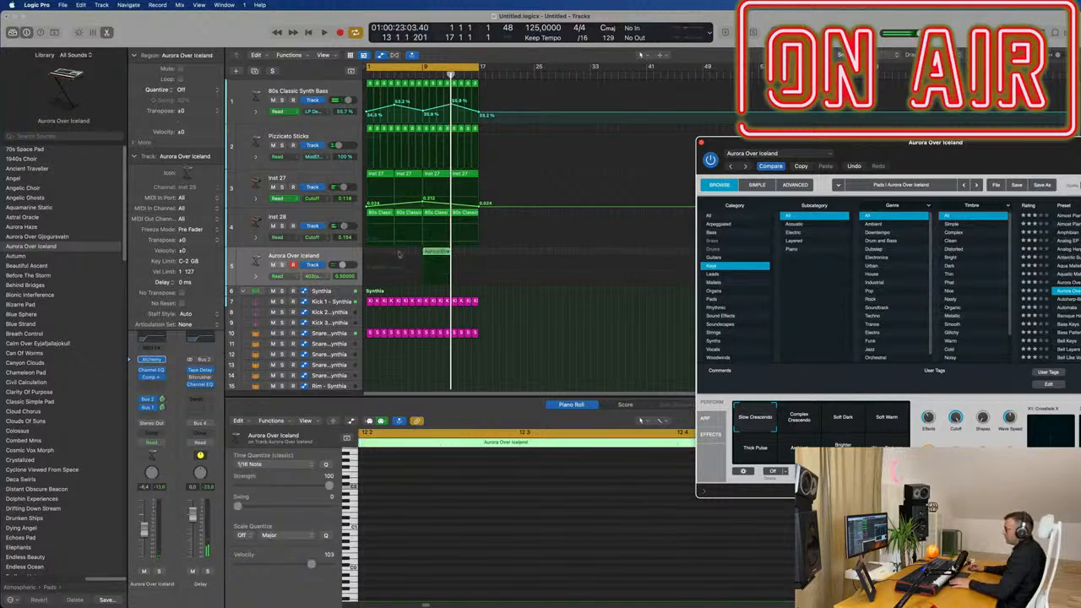
# Step: Move the recorded Aurora Over Iceland region to bar 1, select its four notes in the piano roll and play it back
pyautogui.moveTo(400, 253); pyautogui.dragTo(381, 253)
pyautogui.press('space')
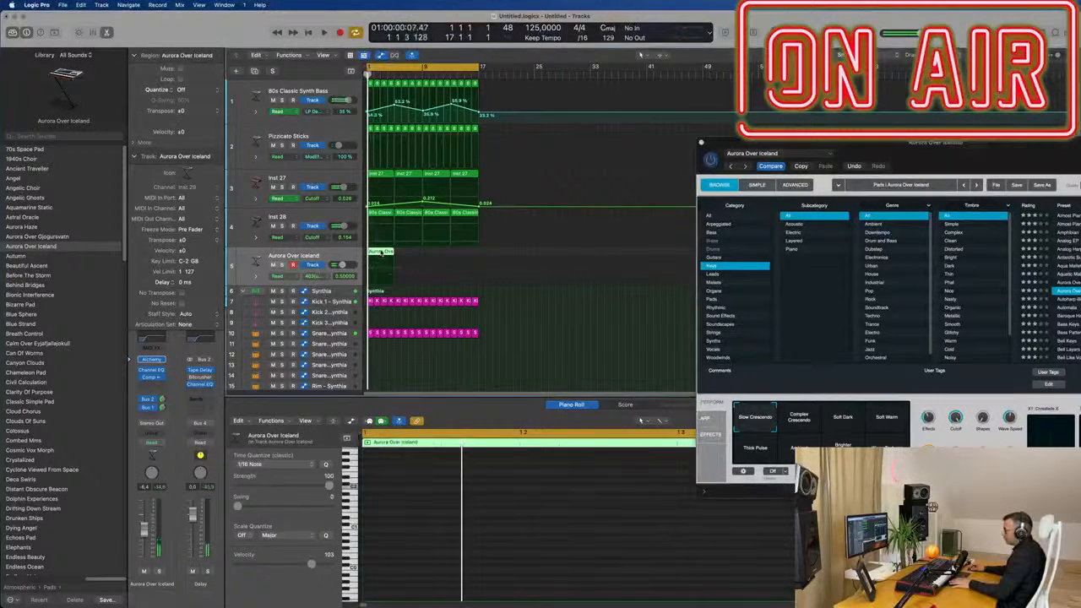
pyautogui.press('e')
pyautogui.press('e')
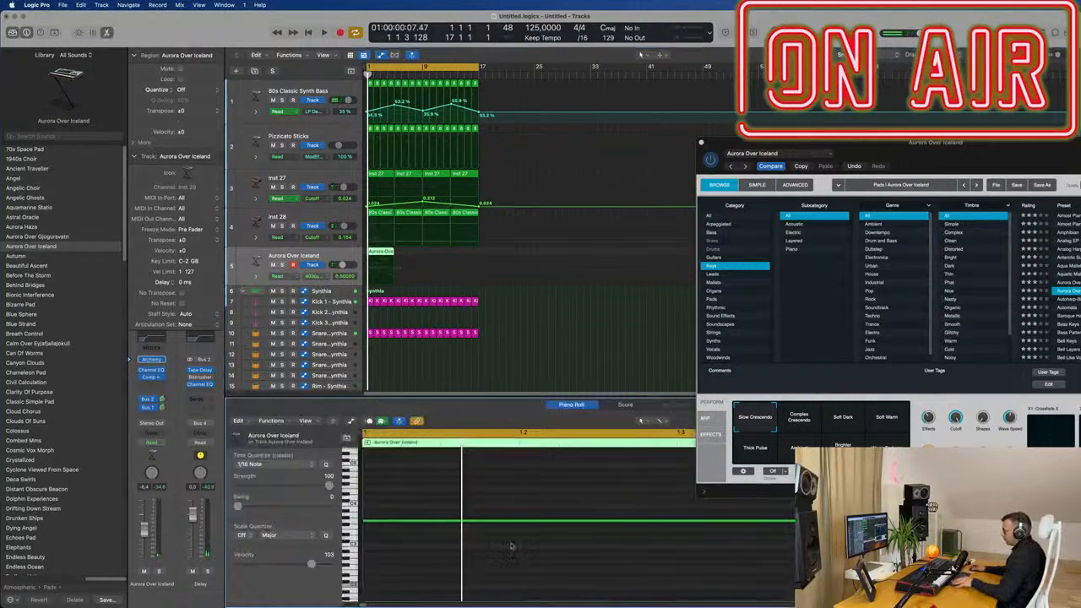
pyautogui.scroll(-5, 510, 547)
pyautogui.press('super+a')
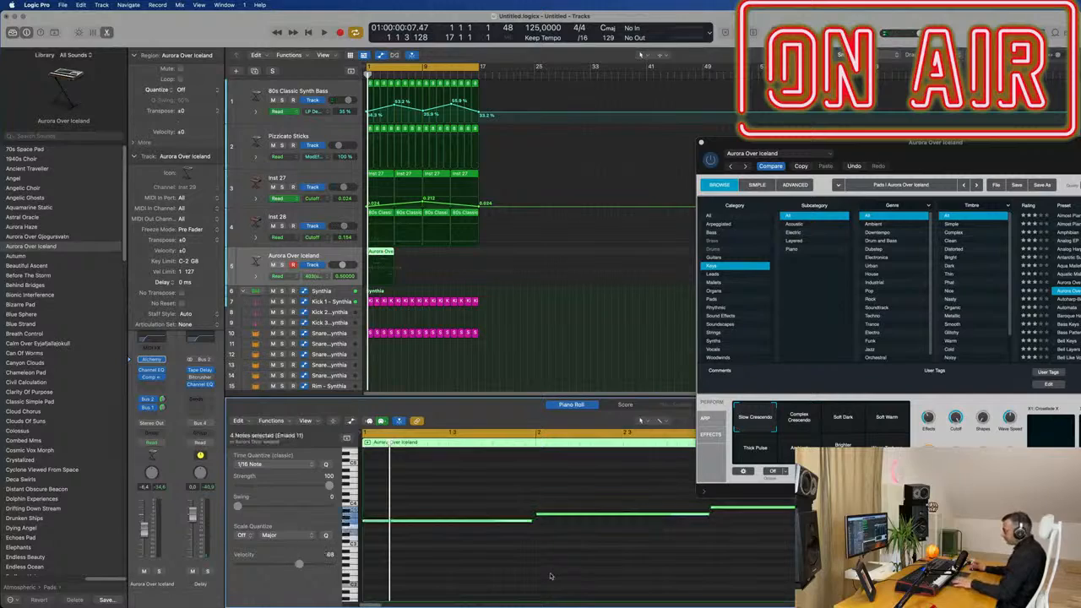
pyautogui.press('space')
pyautogui.scroll(-3, 551, 577)
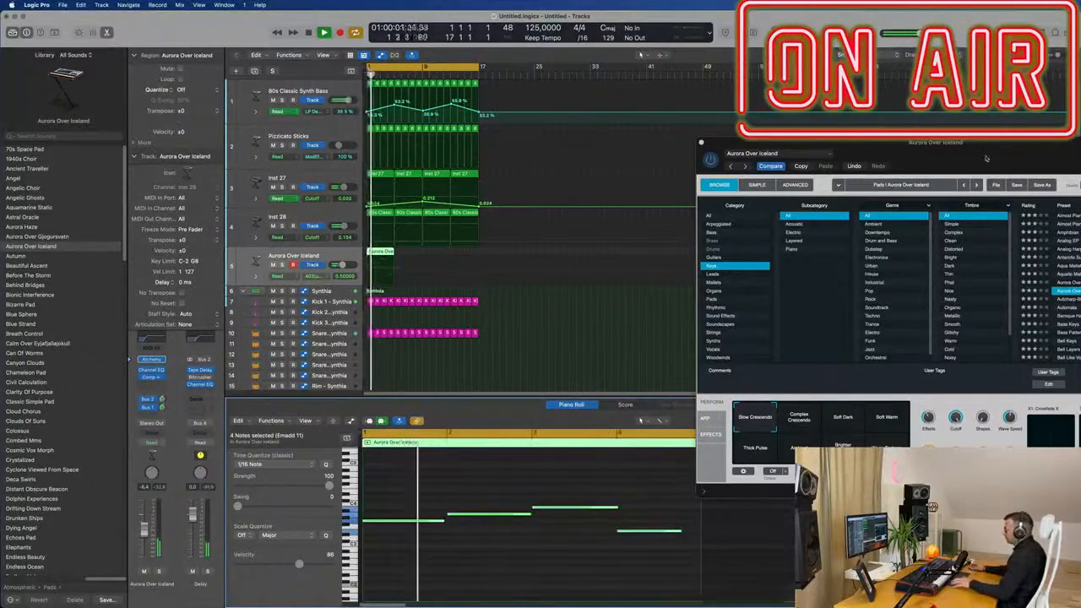
# Step: Repeat the Aurora Over Iceland region three times to fill the 16-bar loop
pyautogui.moveTo(991, 156); pyautogui.dragTo(876, 98)
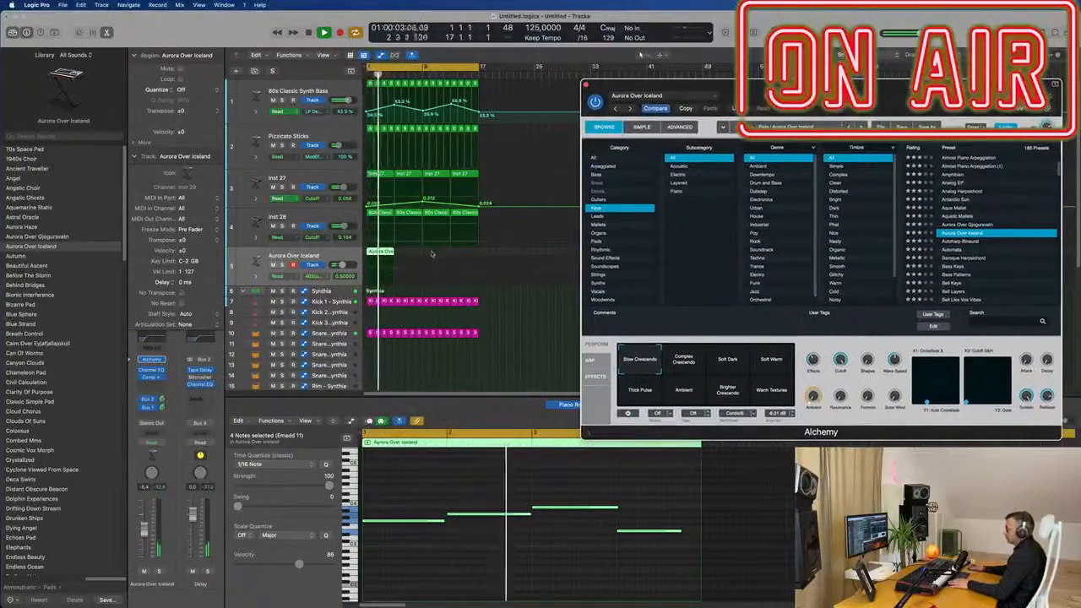
pyautogui.click(433, 253)
pyautogui.click(338, 258)
pyautogui.press('super+r')
pyautogui.press('super+r')
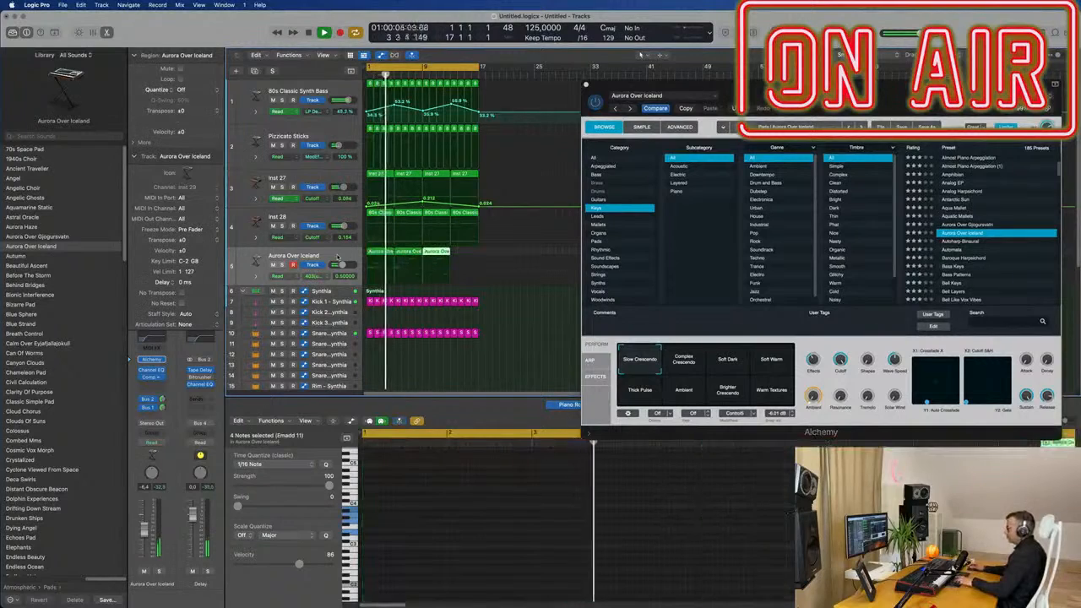
pyautogui.press('super+r')
pyautogui.moveTo(629, 86); pyautogui.dragTo(608, 94)
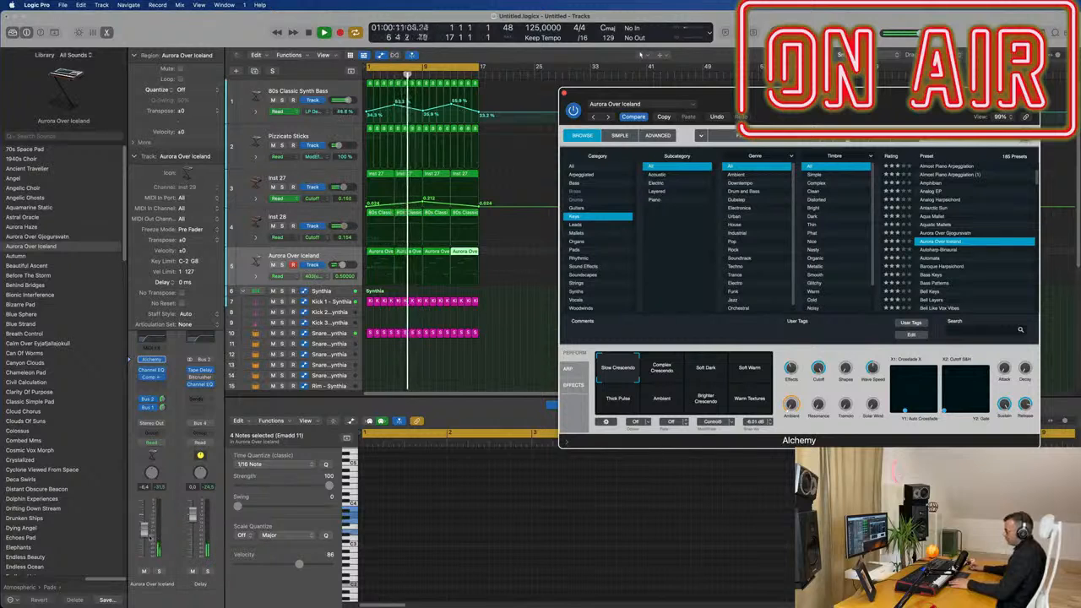
# Step: Raise the pad track's volume to about -4.4 dB while auditioning Alchemy's Complex Crescendo, Soft Dark and Soft Warm snapshots
pyautogui.moveTo(150, 530); pyautogui.dragTo(150, 527)
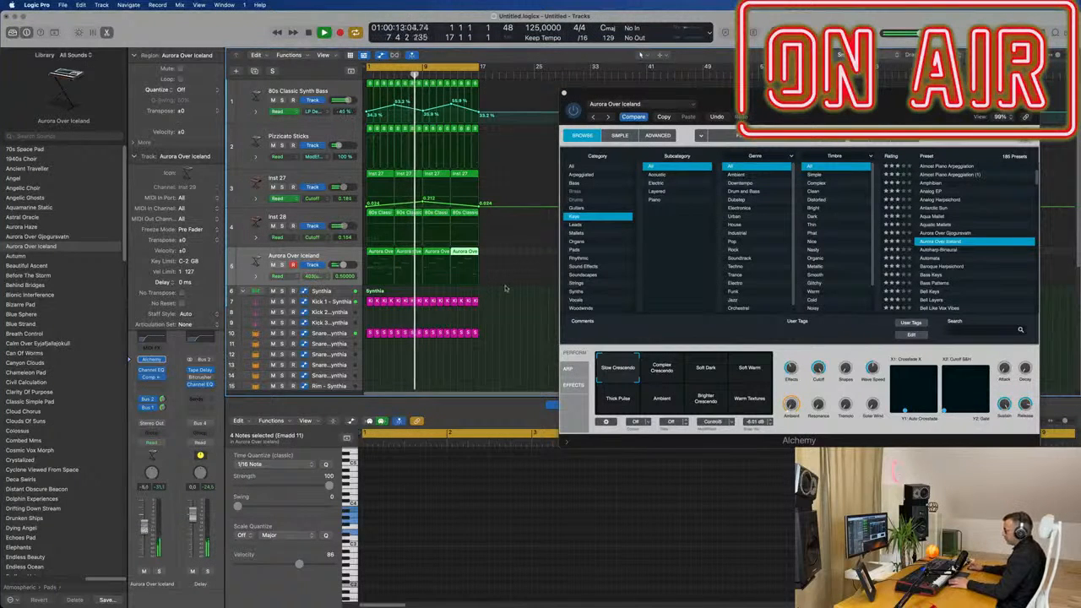
pyautogui.click(660, 370)
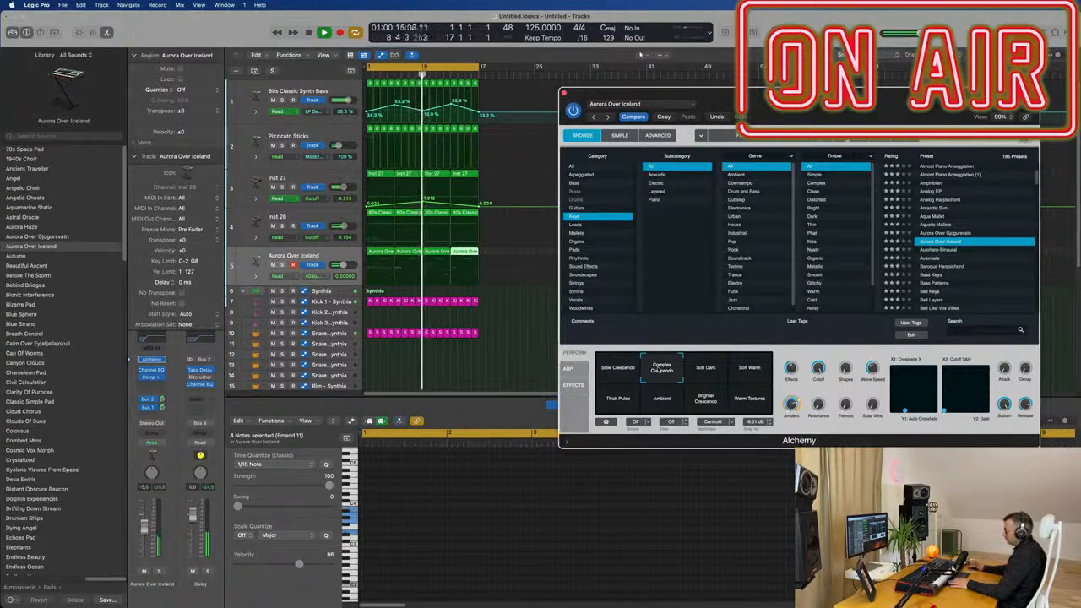
pyautogui.click(712, 376)
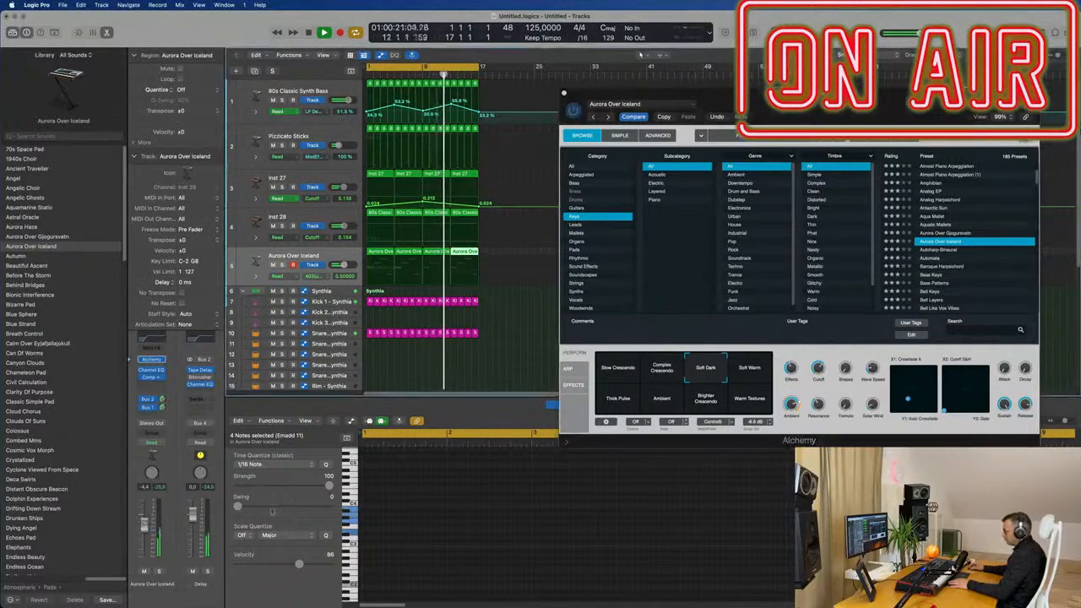
pyautogui.click(751, 372)
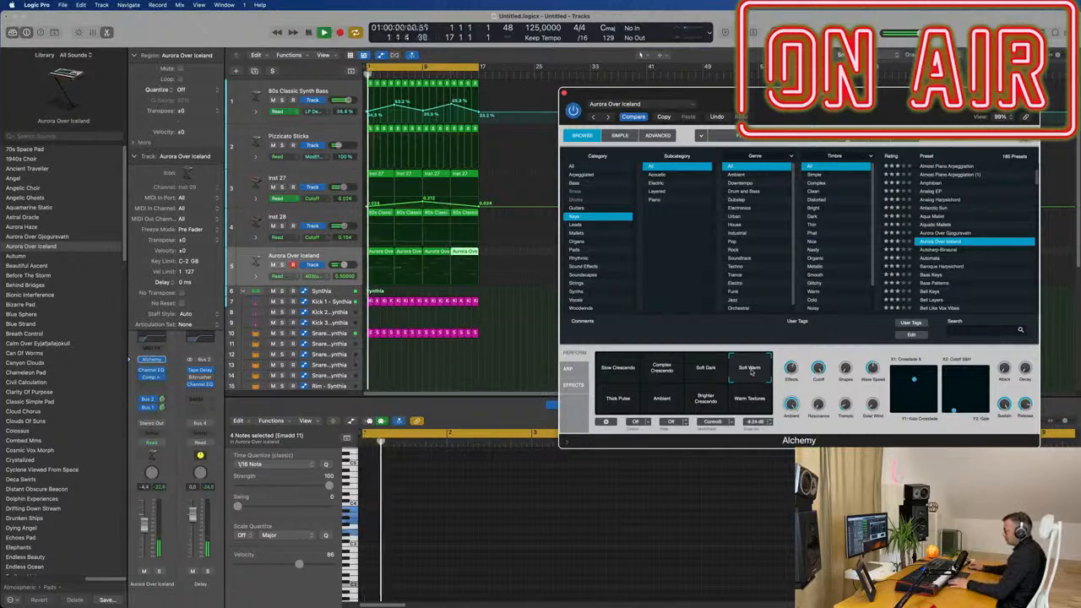
# Step: Audition Alchemy's Thick Pulse, Ambient, Brighter Crescendo and Warm Textures snapshots on the pad track during playback
pyautogui.click(619, 401)
pyautogui.press('space')
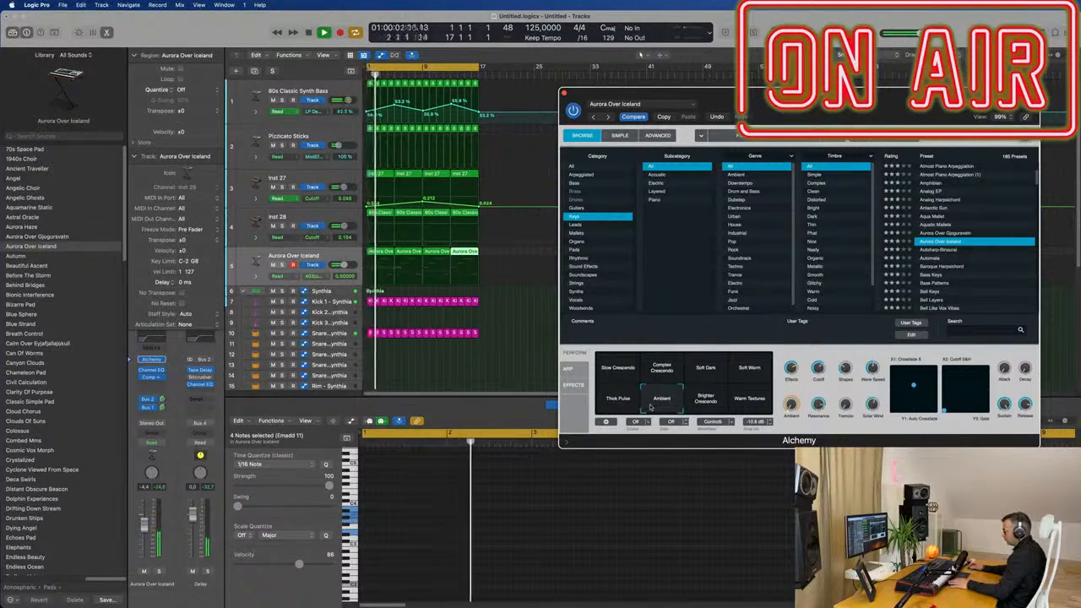
pyautogui.click(702, 402)
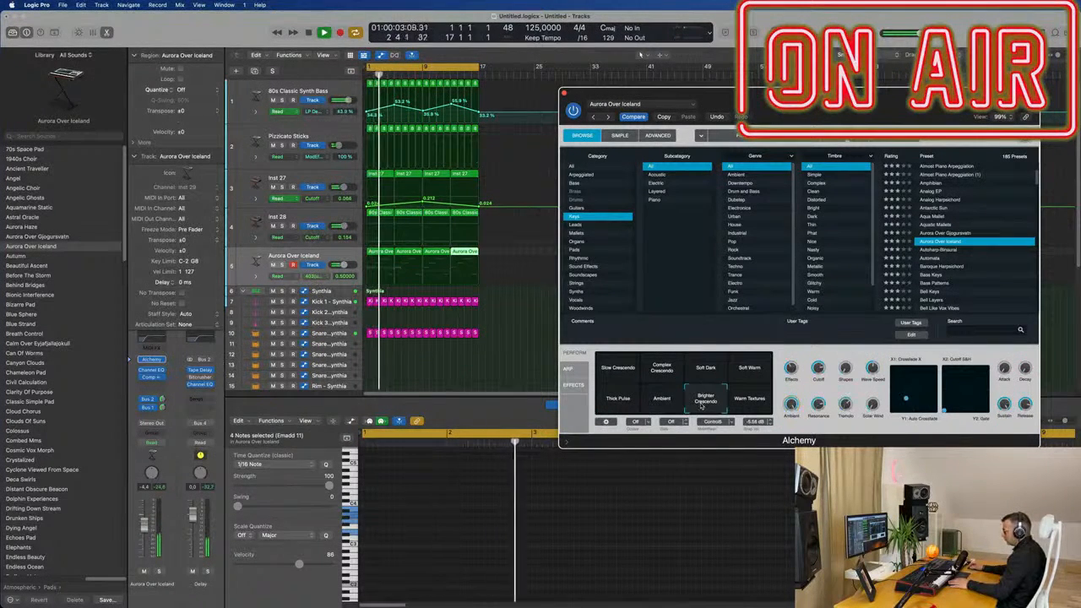
pyautogui.click(750, 402)
# Step: Compare the Slow Crescendo and Complex Crescendo snapshots from the loop start, choose Slow Crescendo and close the Alchemy window
pyautogui.click(619, 368)
pyautogui.press('space')
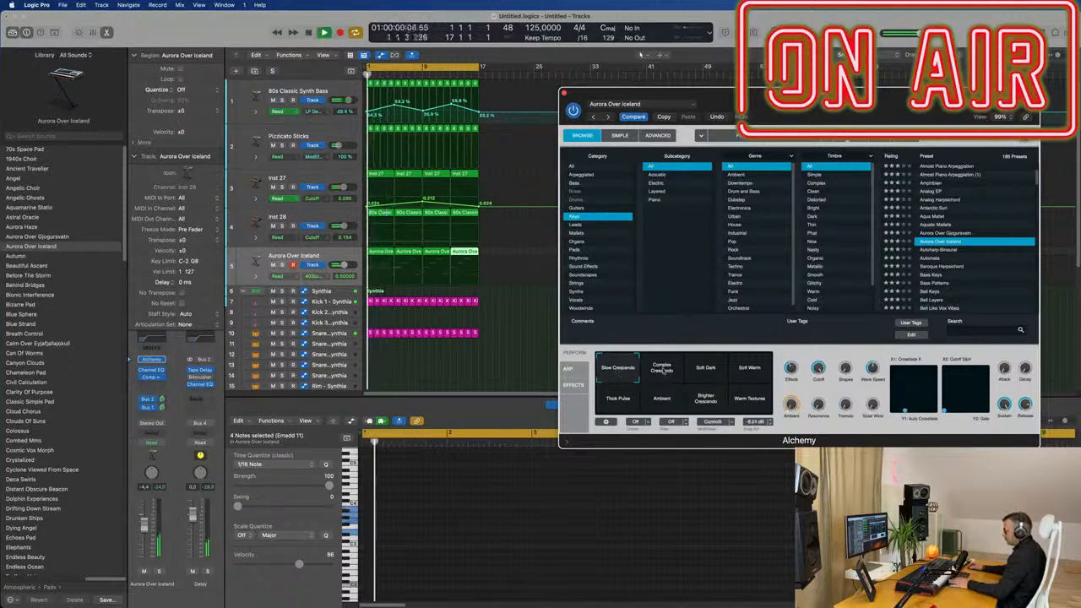
pyautogui.click(664, 370)
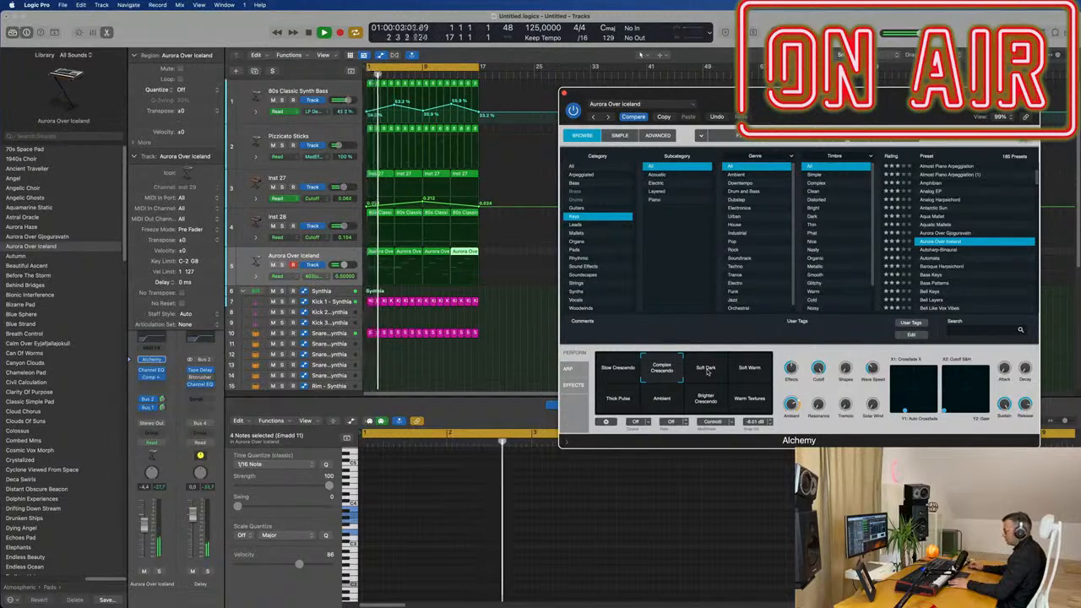
pyautogui.click(619, 369)
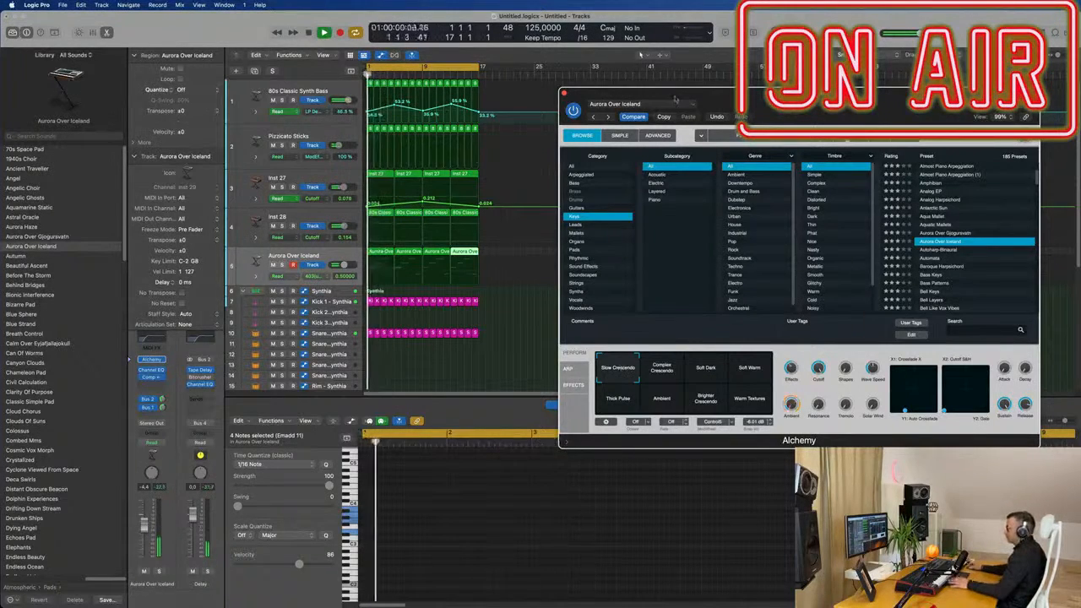
pyautogui.moveTo(634, 95); pyautogui.dragTo(545, 117)
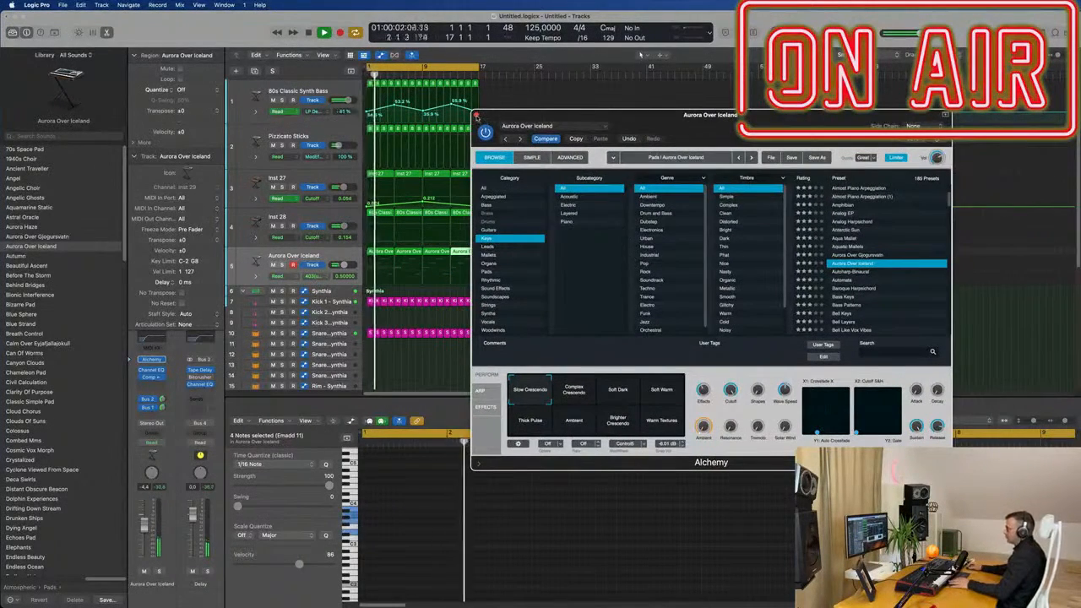
pyautogui.click(477, 116)
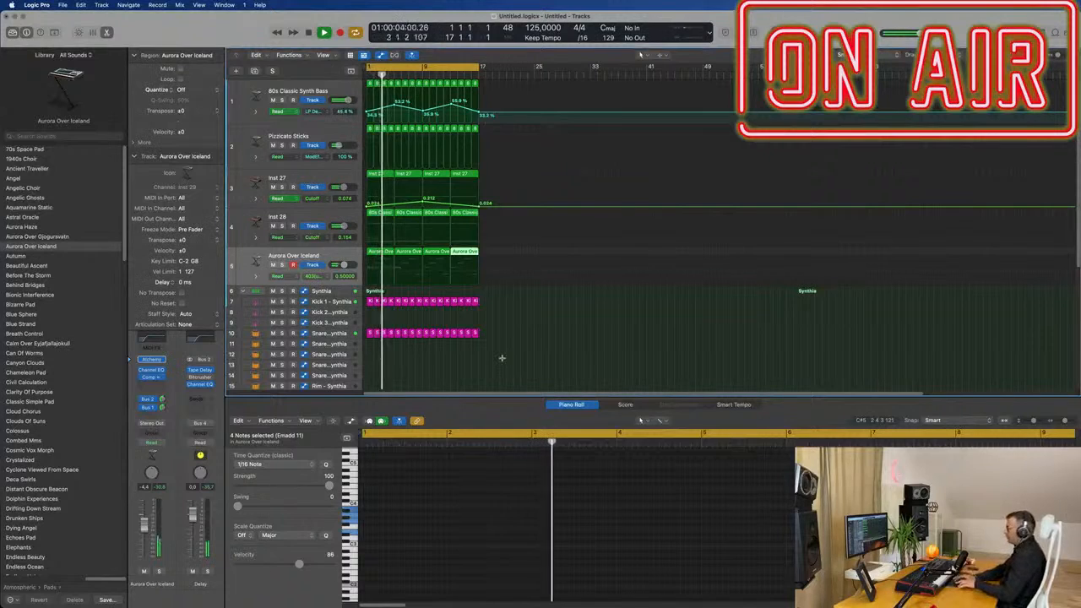
# Step: Repeat all regions on every track three times up to bar 65 and extend the cycle range over the full 64 bars
pyautogui.press('super+a')
pyautogui.press('super+r')
pyautogui.press('super+r')
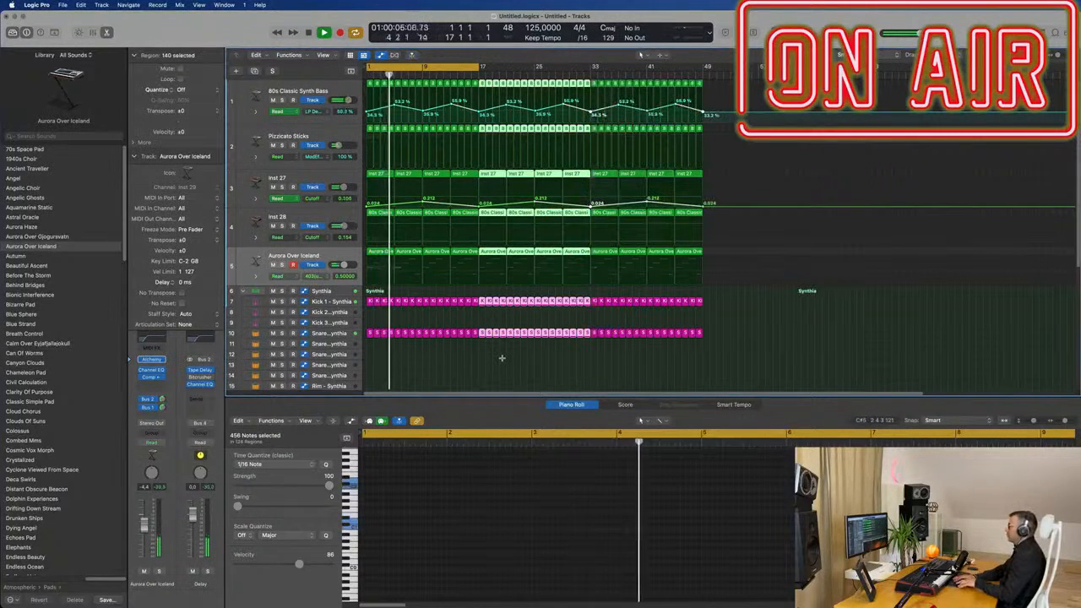
pyautogui.press('super+r')
pyautogui.press('super+Left')
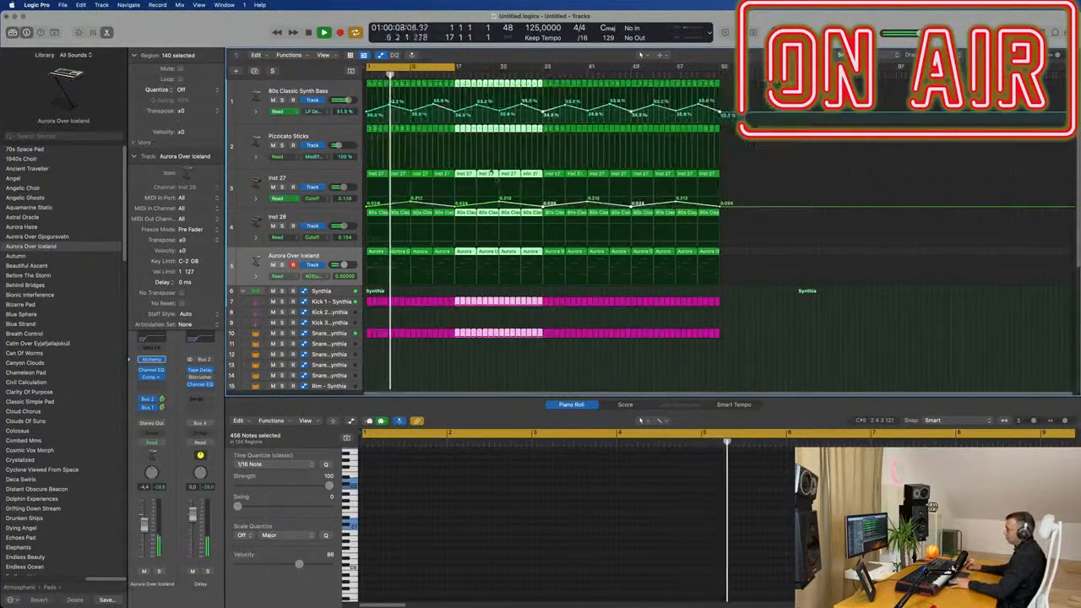
pyautogui.moveTo(458, 67); pyautogui.dragTo(722, 84)
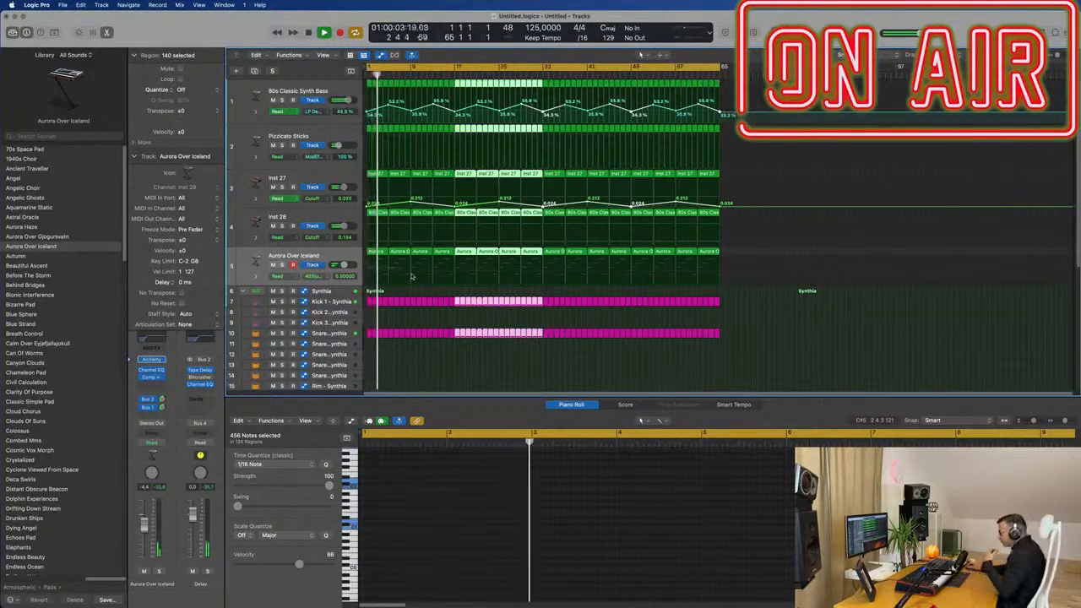